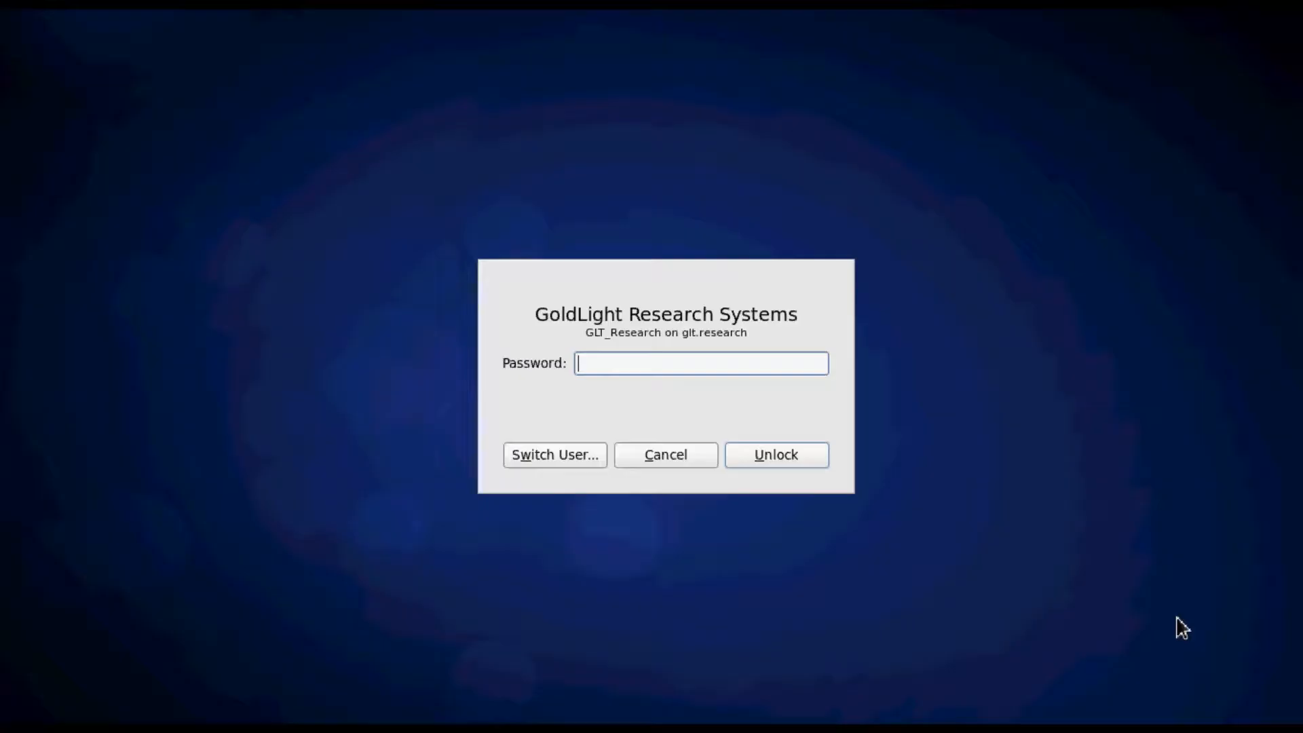
Unlock the desktop session by entering the account password
type("*******")
key("Return")
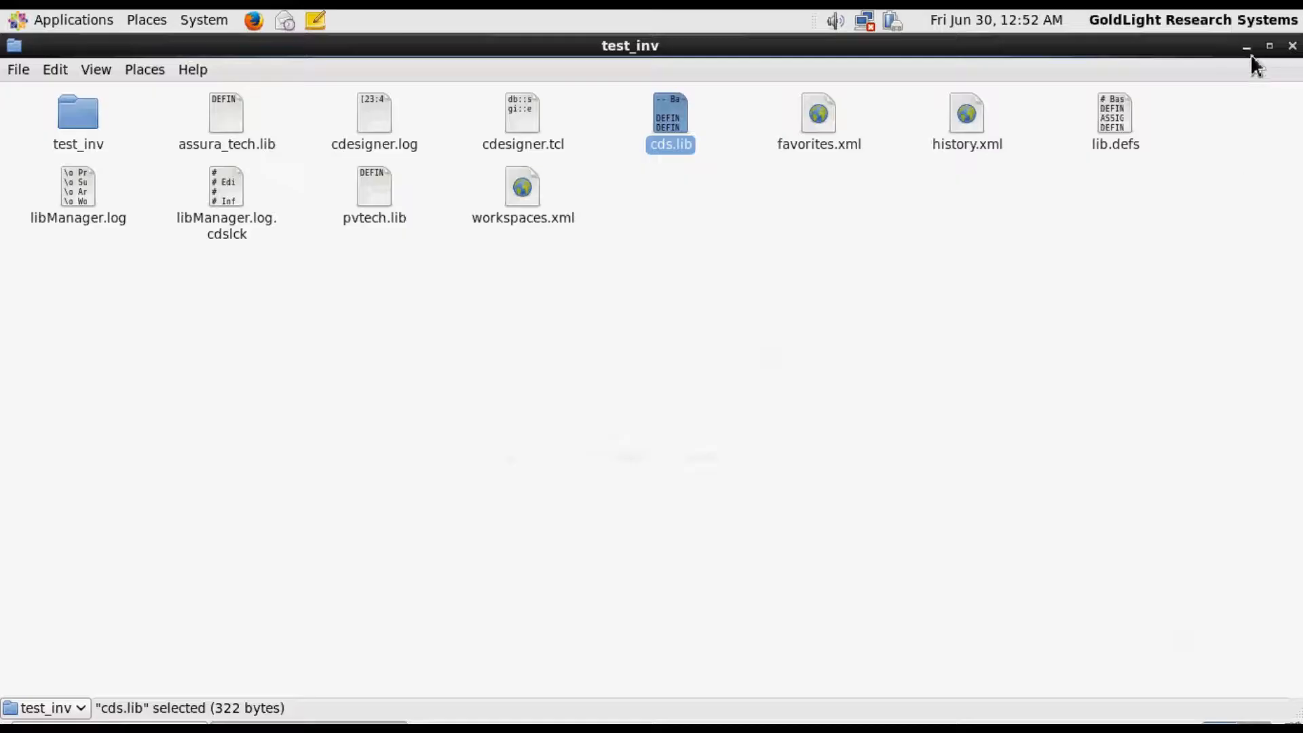
Create a folder named ring_osc inside the dsk_files directory
key("alt+Up")
left_click(605, 283)
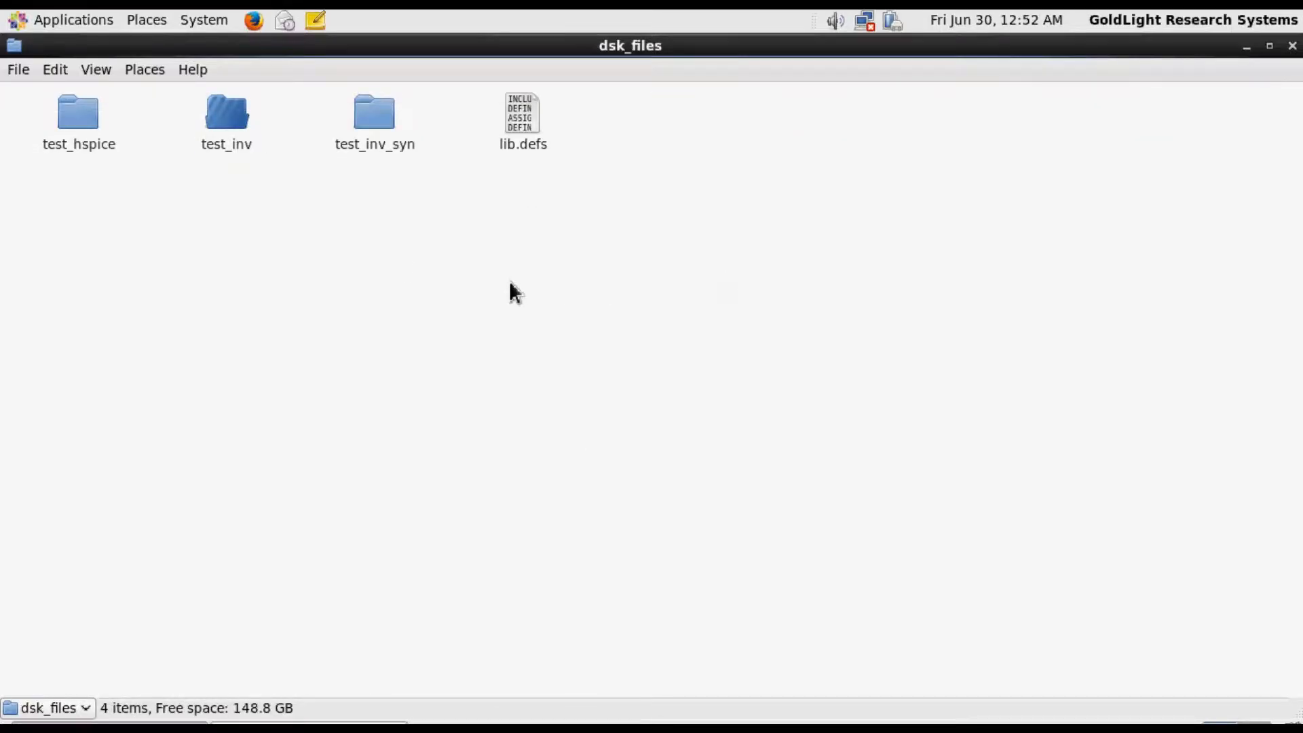
right_click(395, 256)
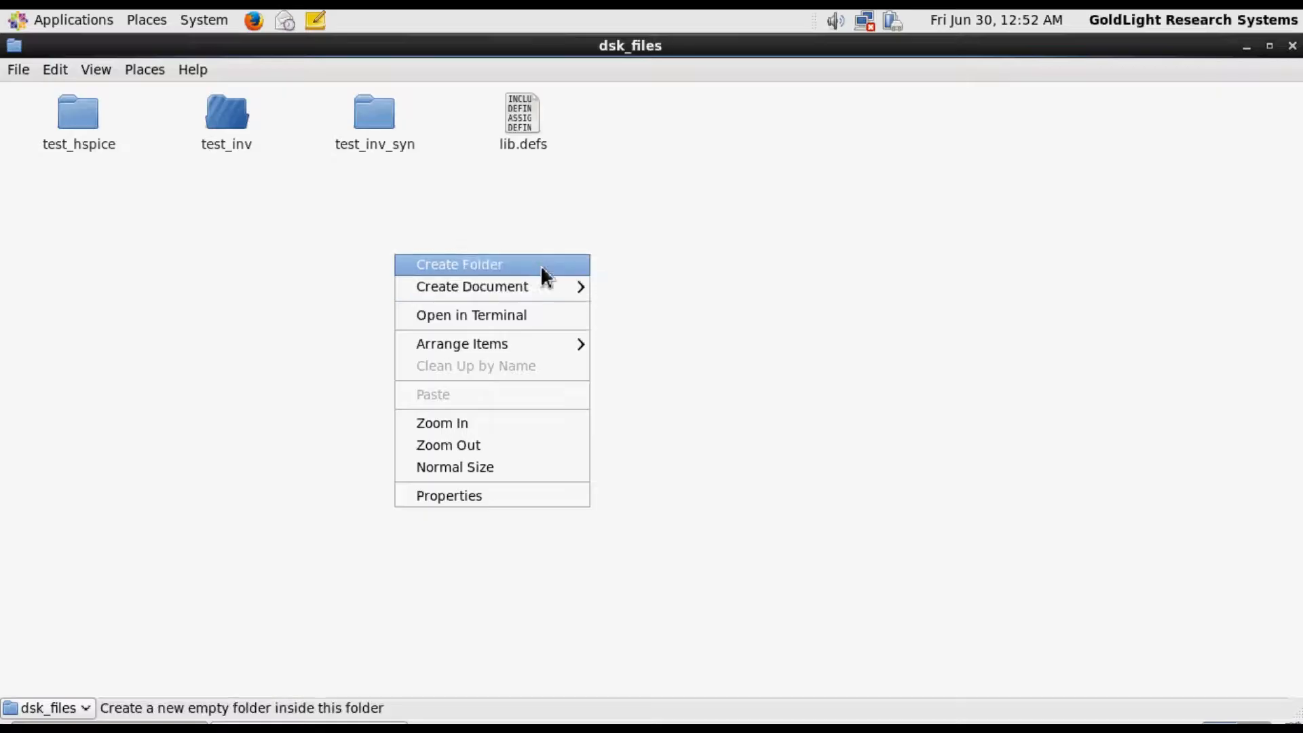
left_click(540, 265)
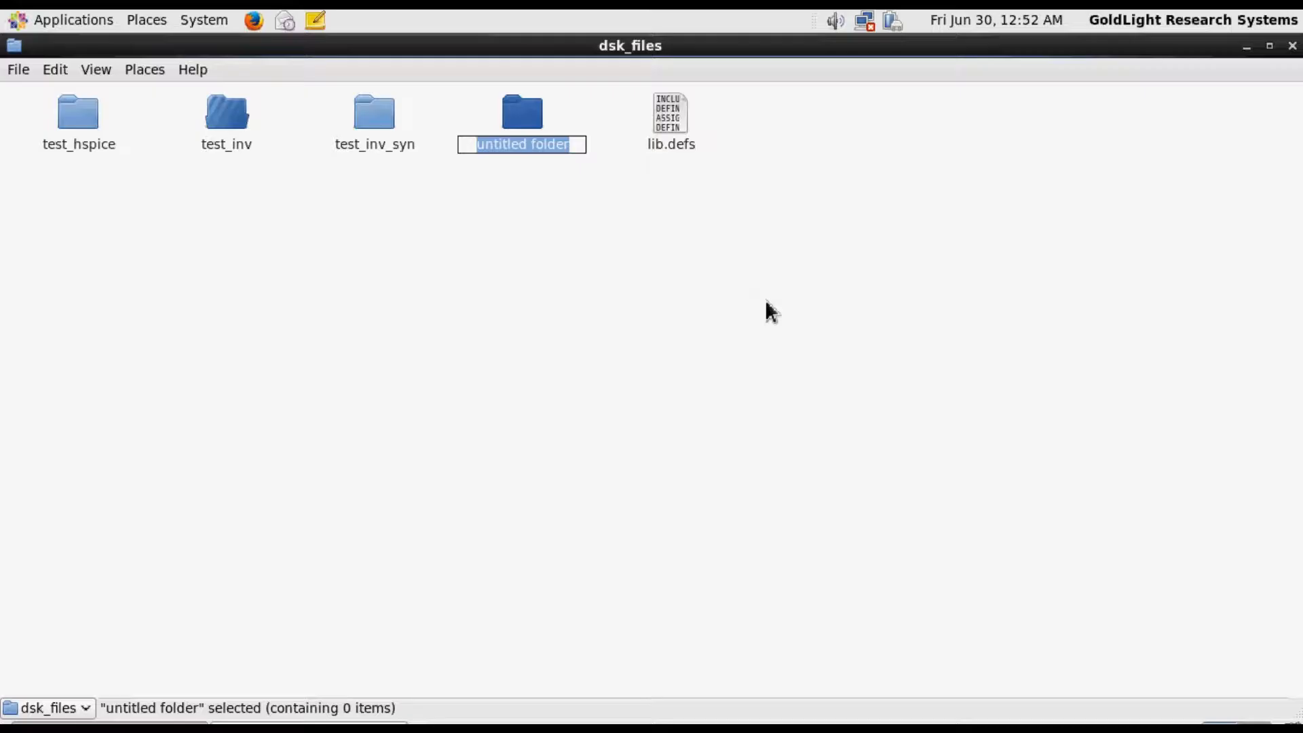
type("ring")
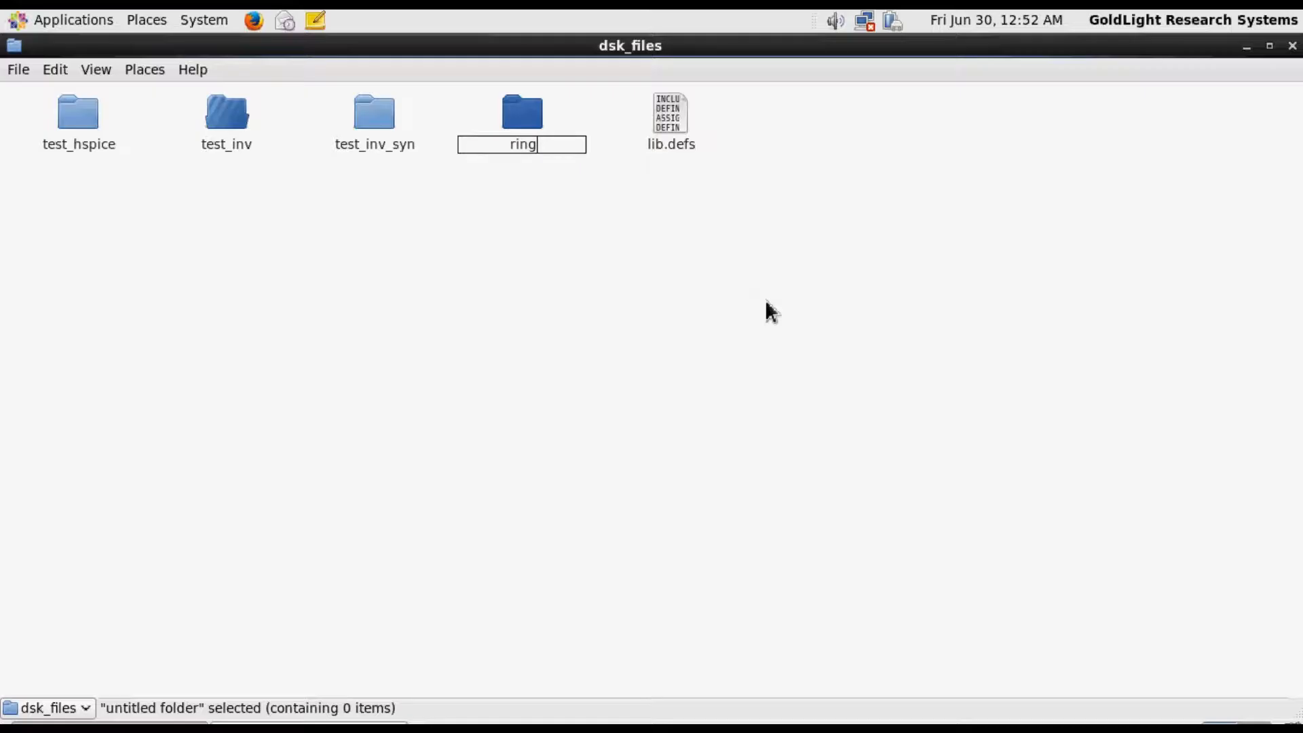
type("_osc")
key("Return")
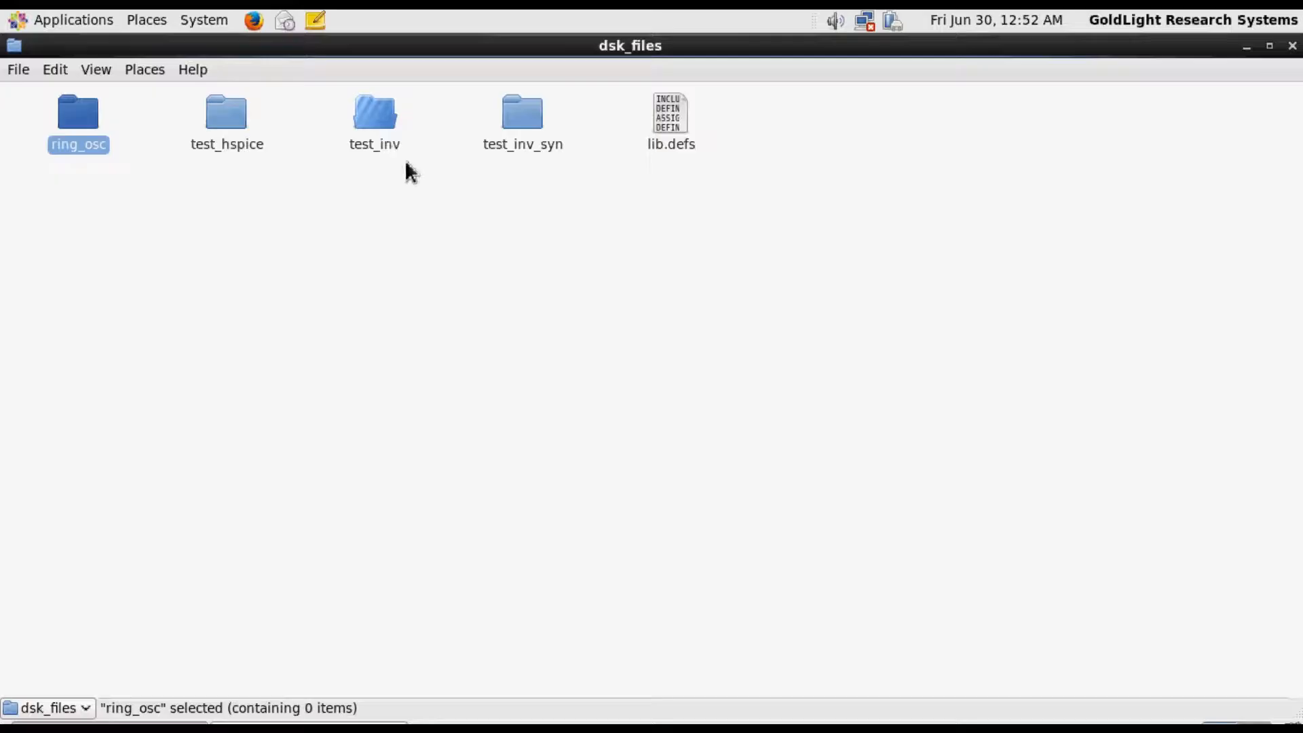
Copy the cds.lib file from the test_inv folder into the ring_osc folder and enlarge that folder's window
double_click(375, 126)
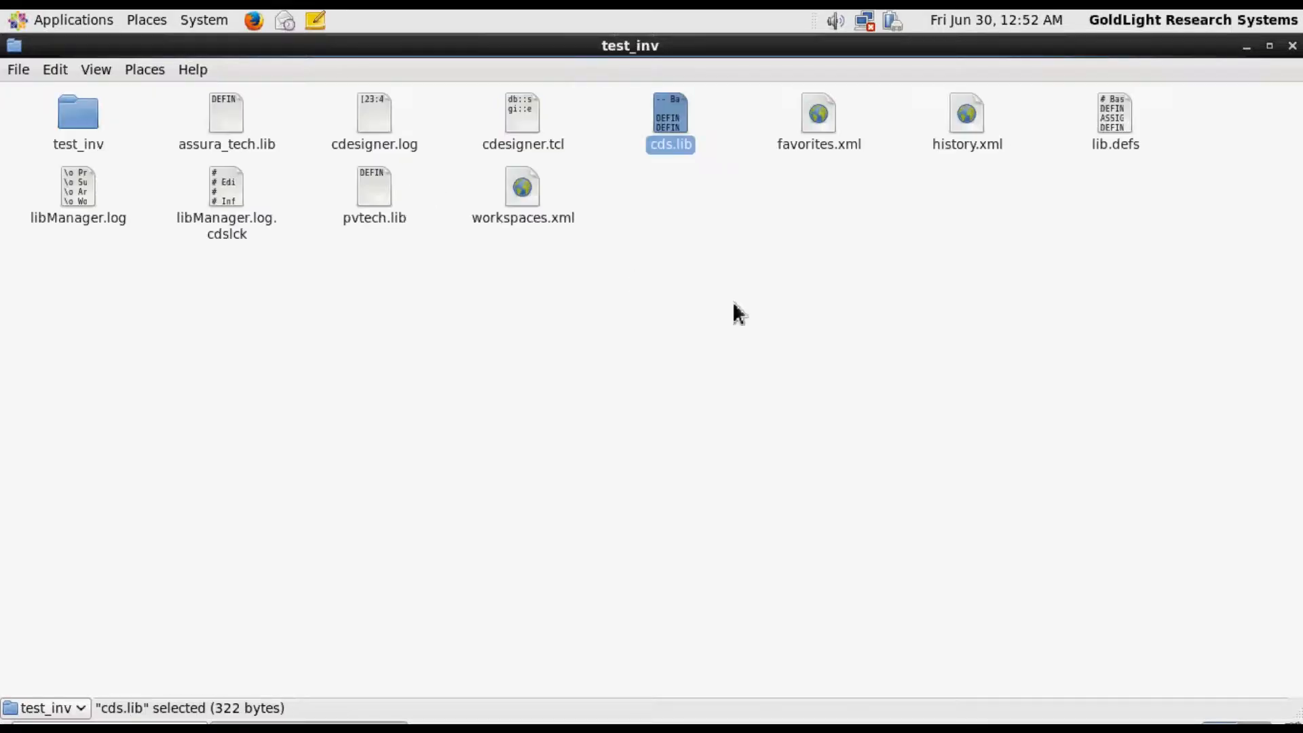
right_click(678, 131)
left_click(722, 244)
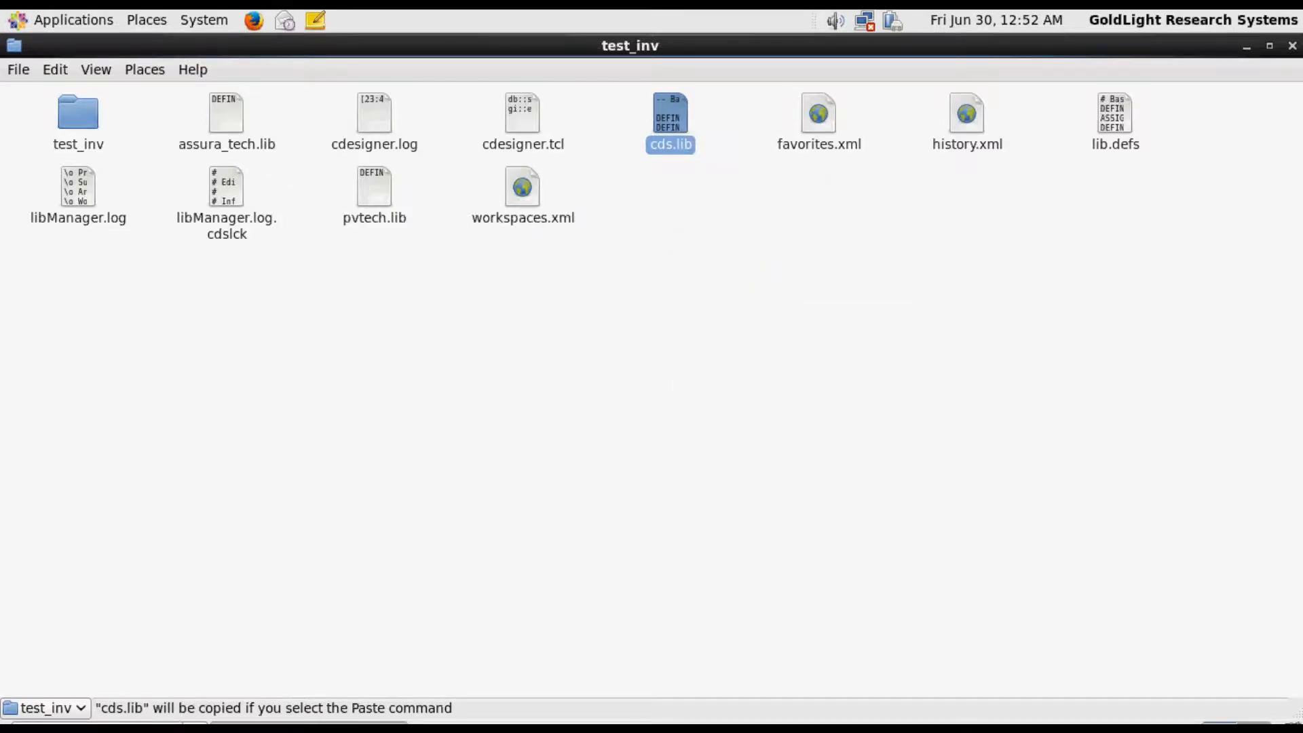
left_click(187, 724)
double_click(88, 121)
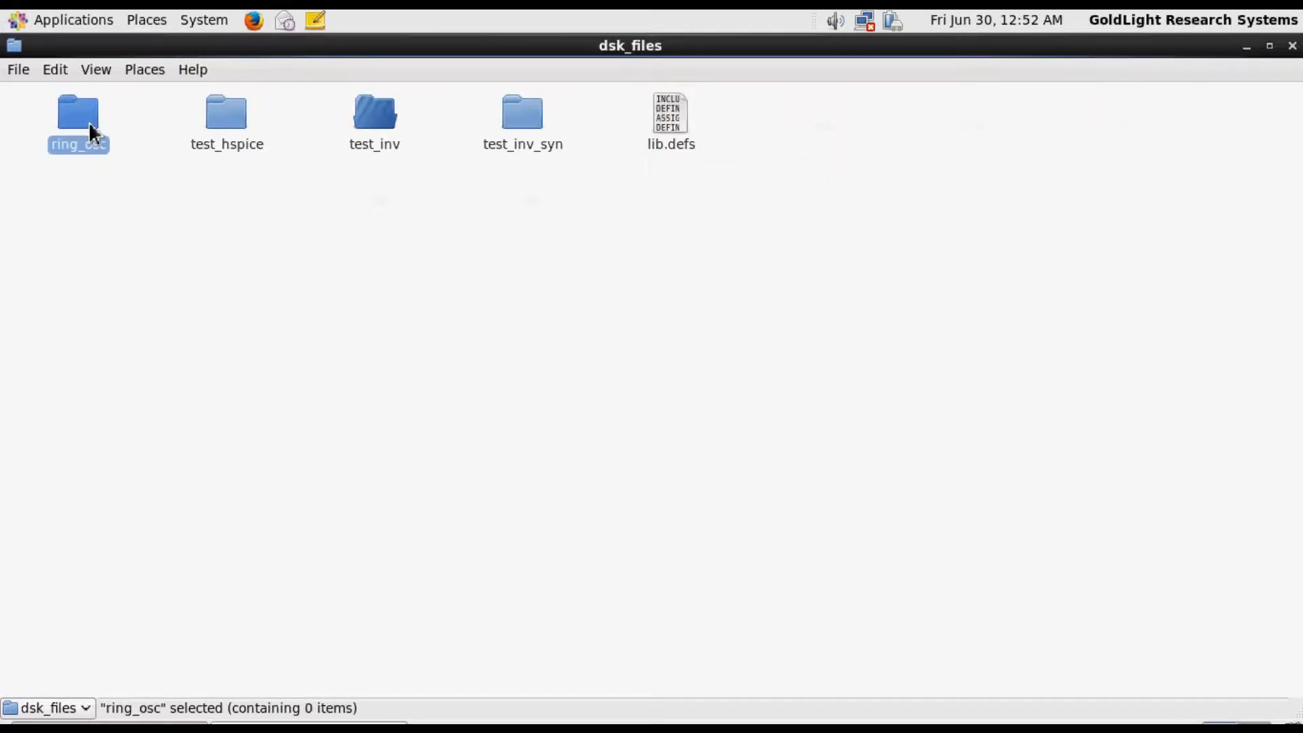
key("ctrl+v")
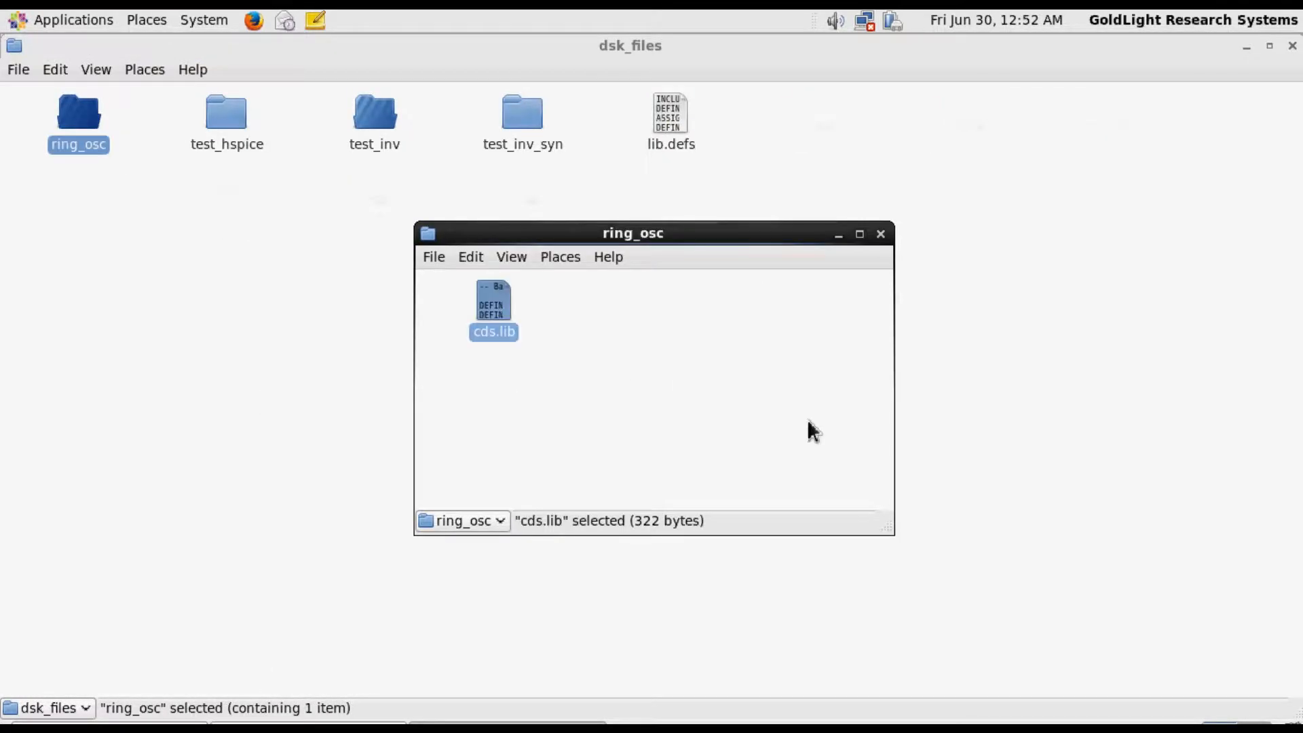
left_click(859, 234)
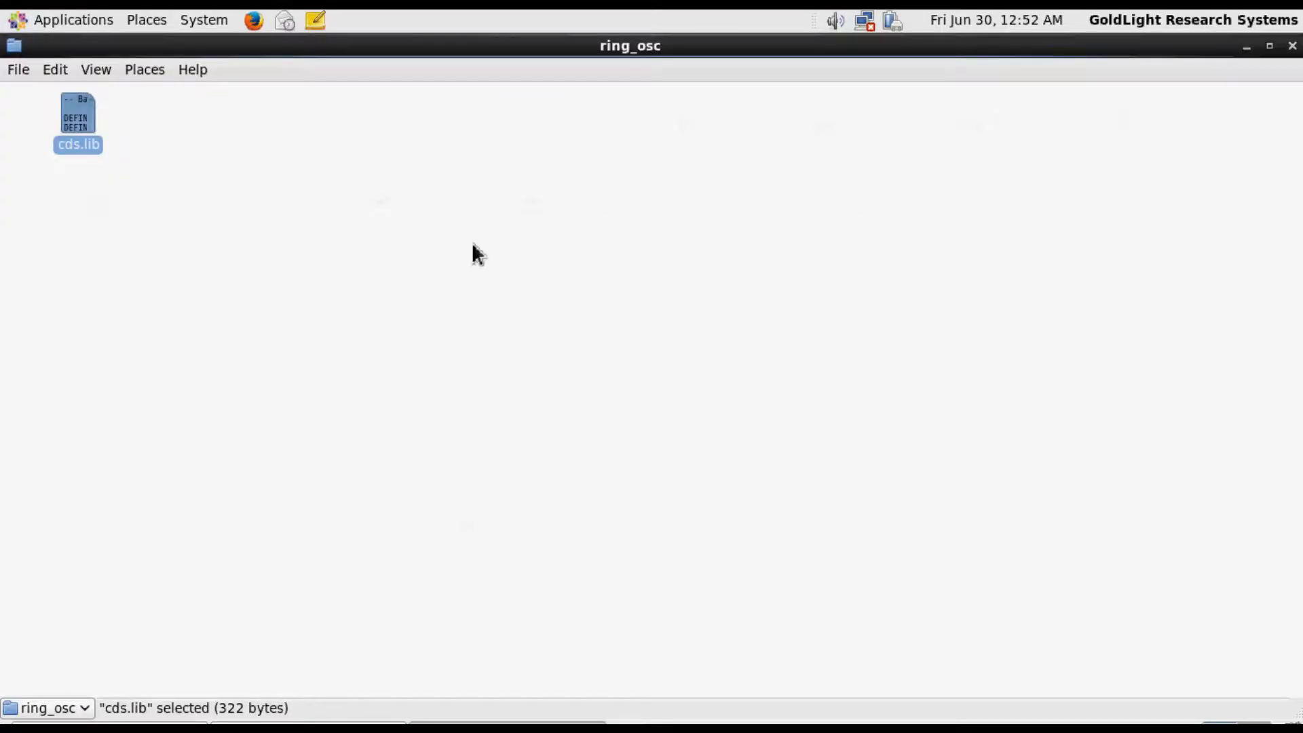
Remove the DEFINE test_inv line from the cds.lib copy in ring_osc, save the file and return to the folder
right_click(71, 105)
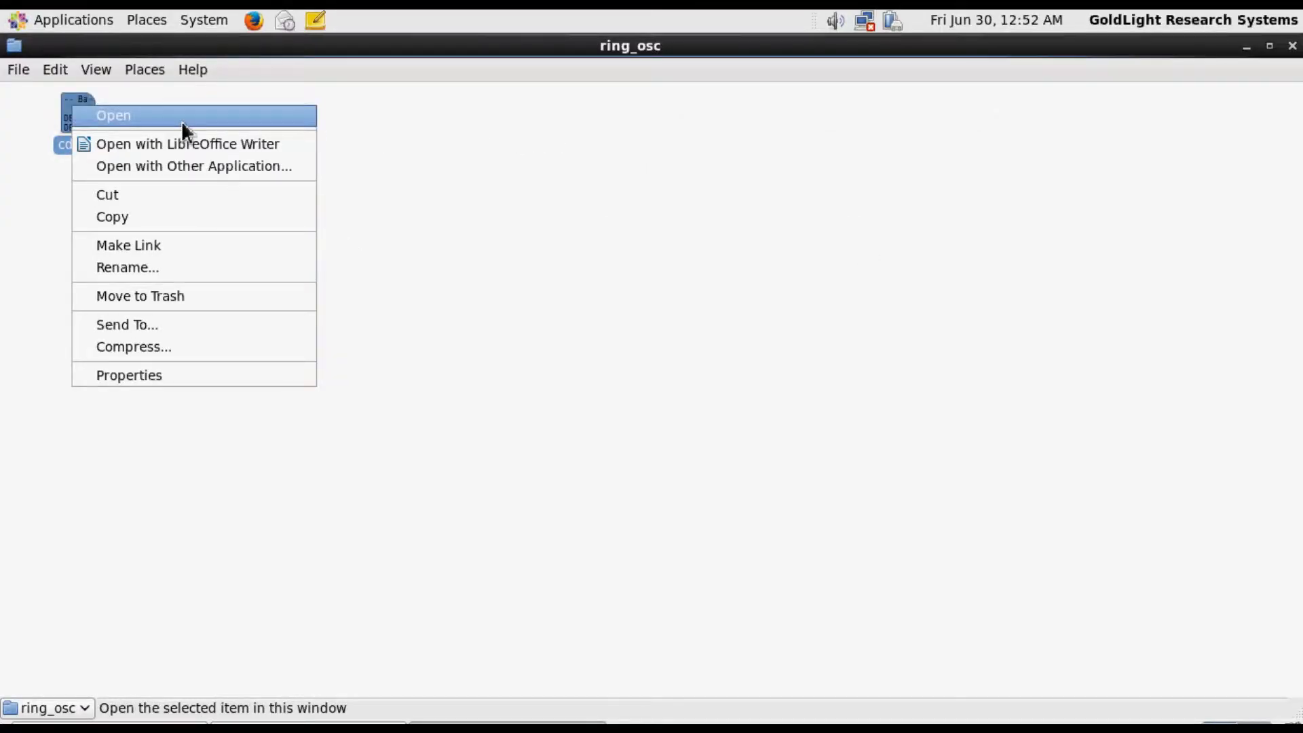
left_click(180, 116)
left_click(621, 459)
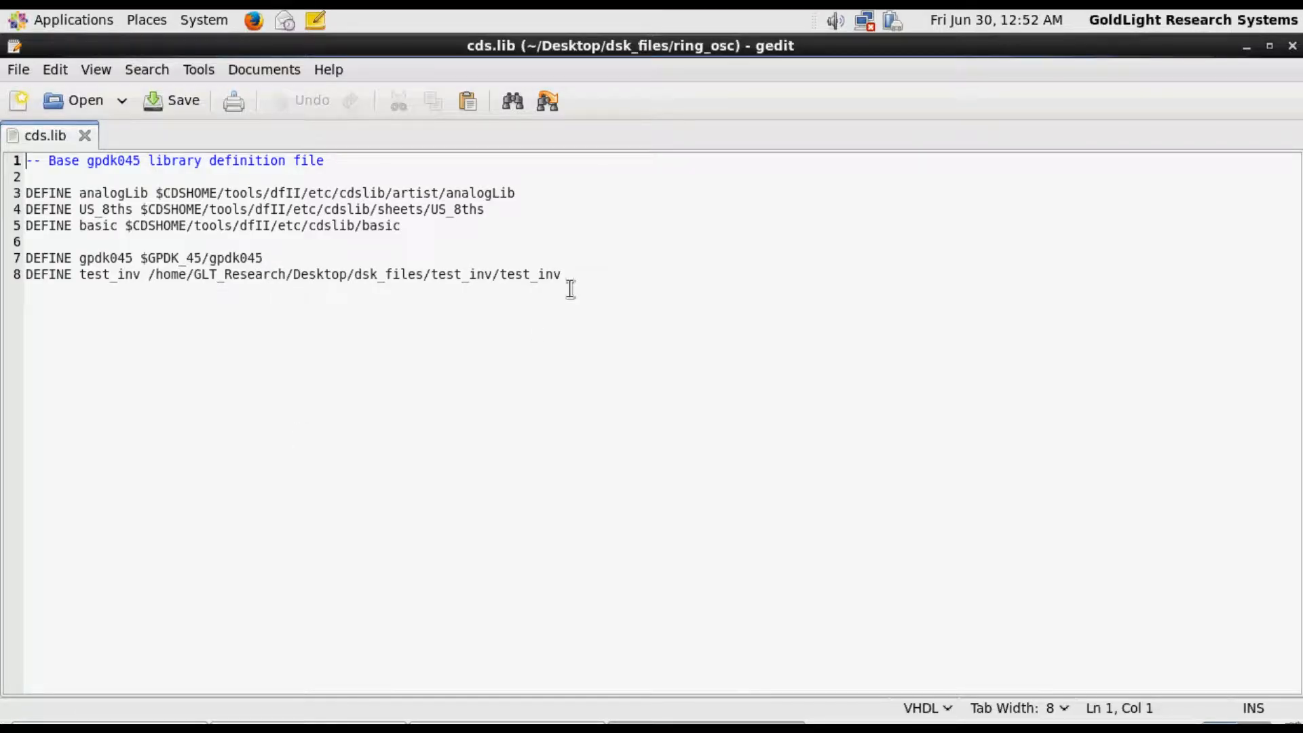
left_click_drag(572, 277, 6, 276)
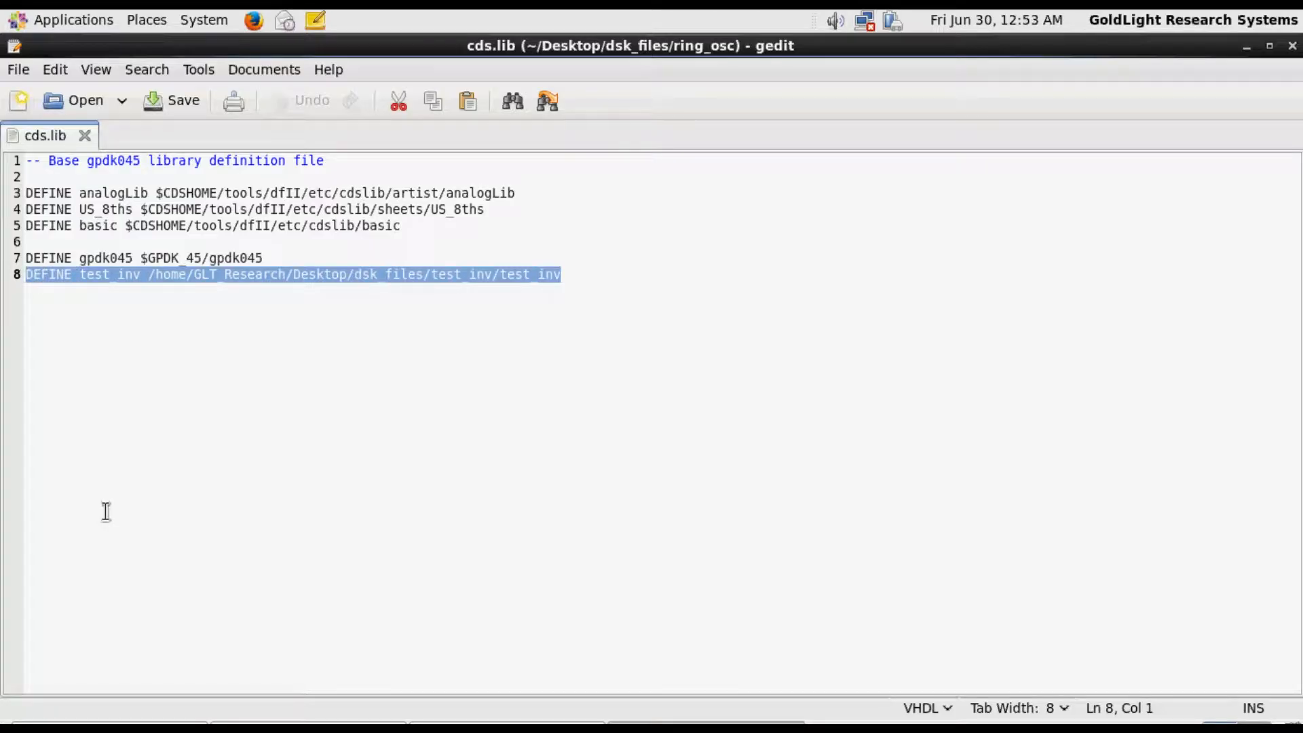
key("Delete")
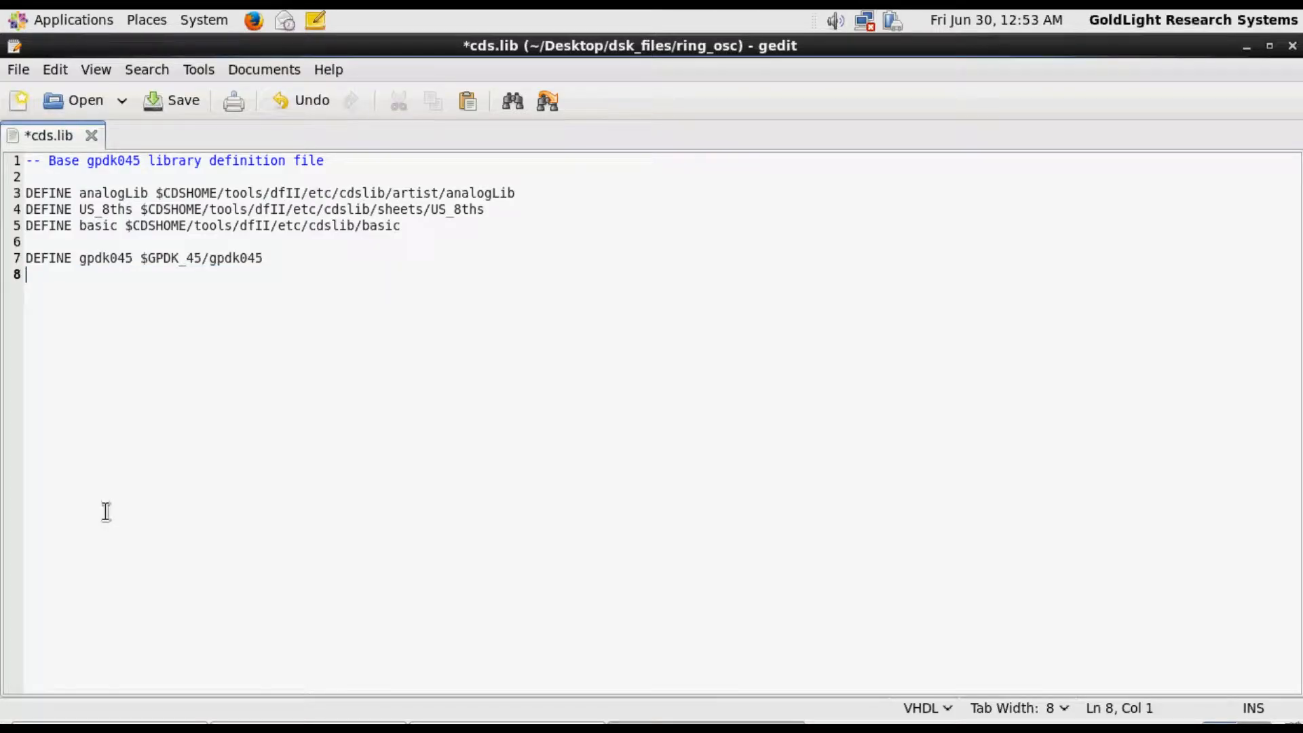
left_click(172, 103)
key("alt+Tab")
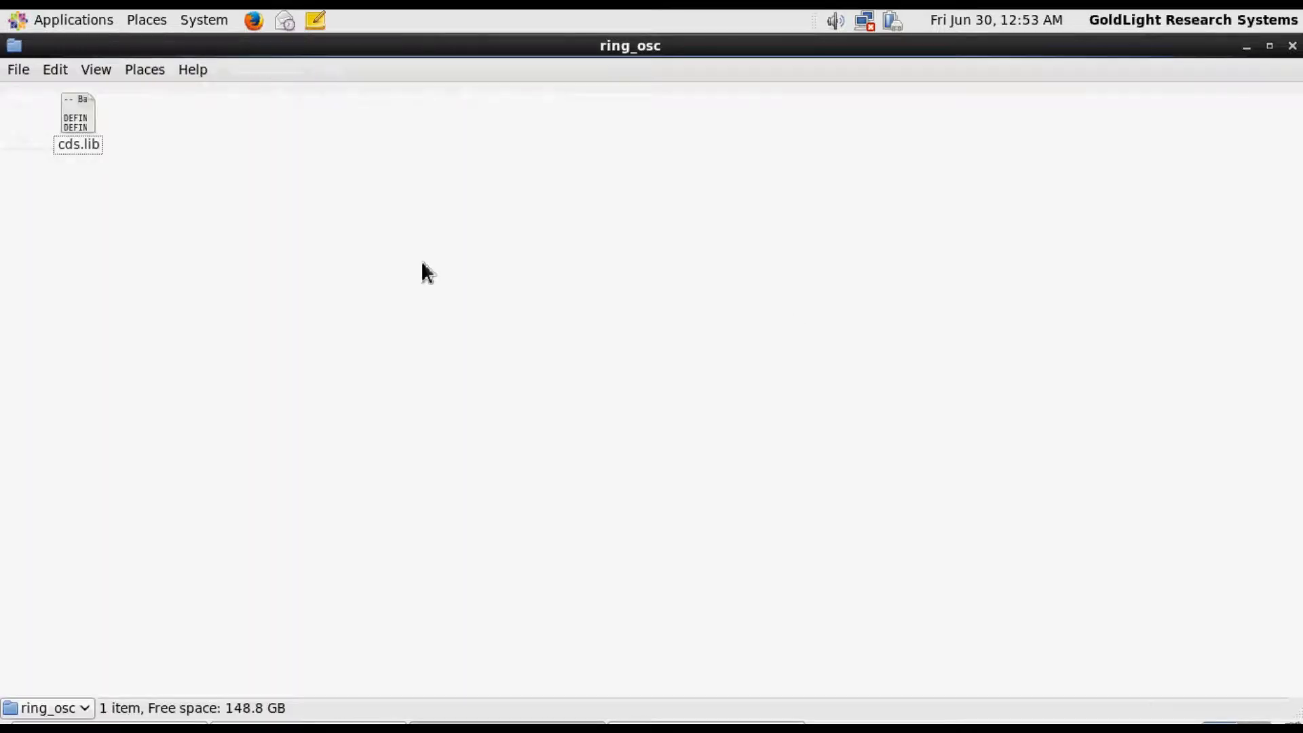
right_click(299, 215)
left_click(308, 225)
left_click(344, 223)
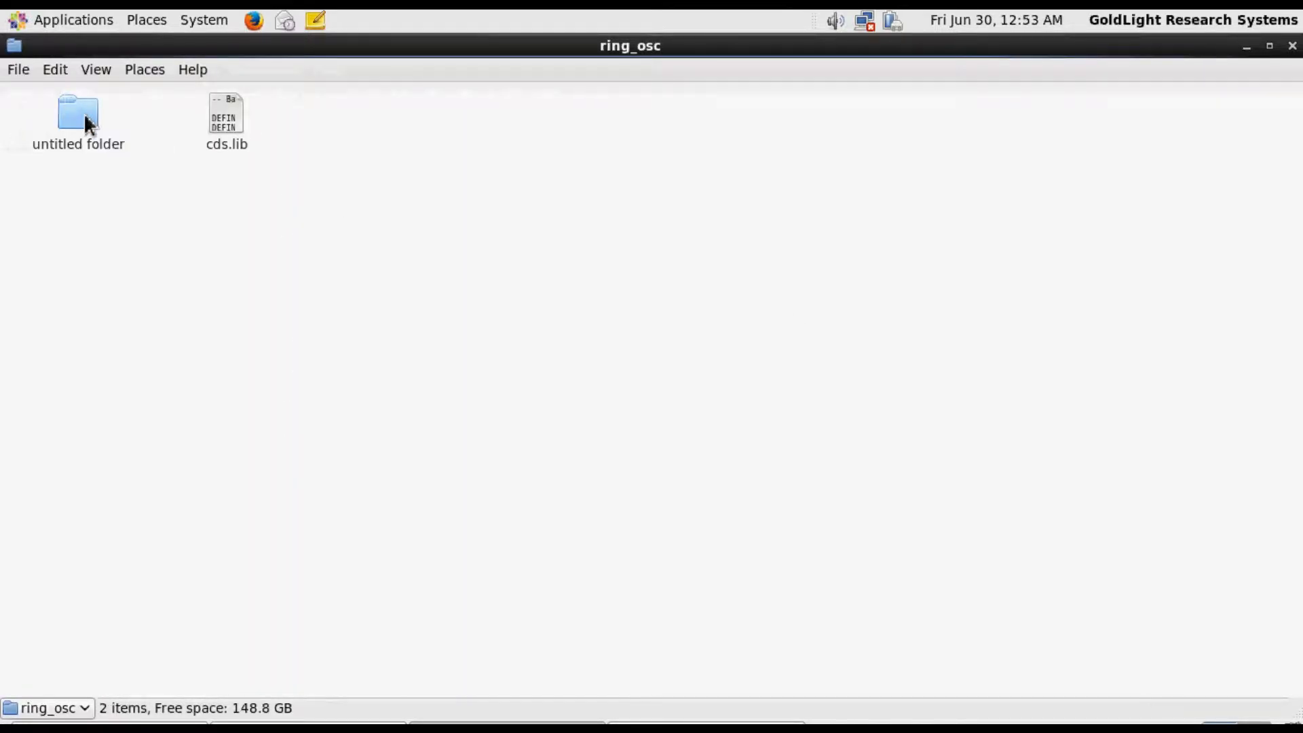
left_click(83, 113)
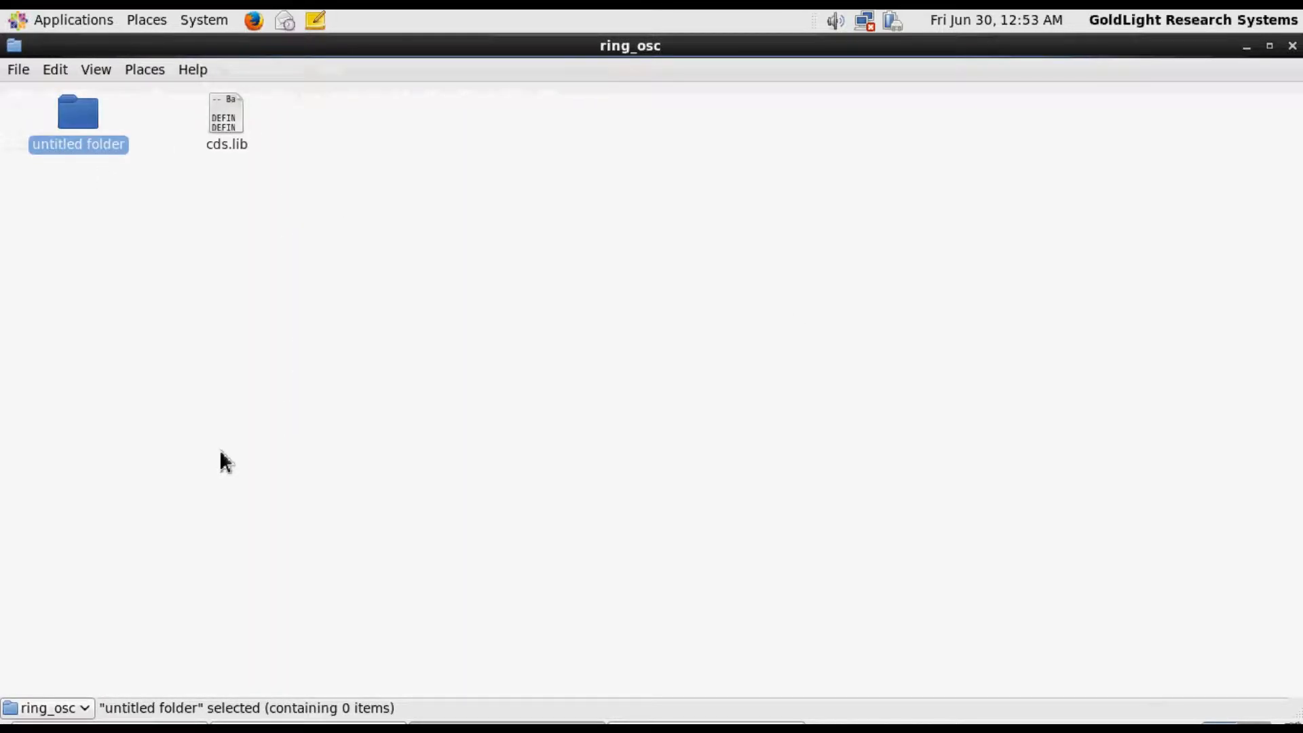
left_click(137, 212)
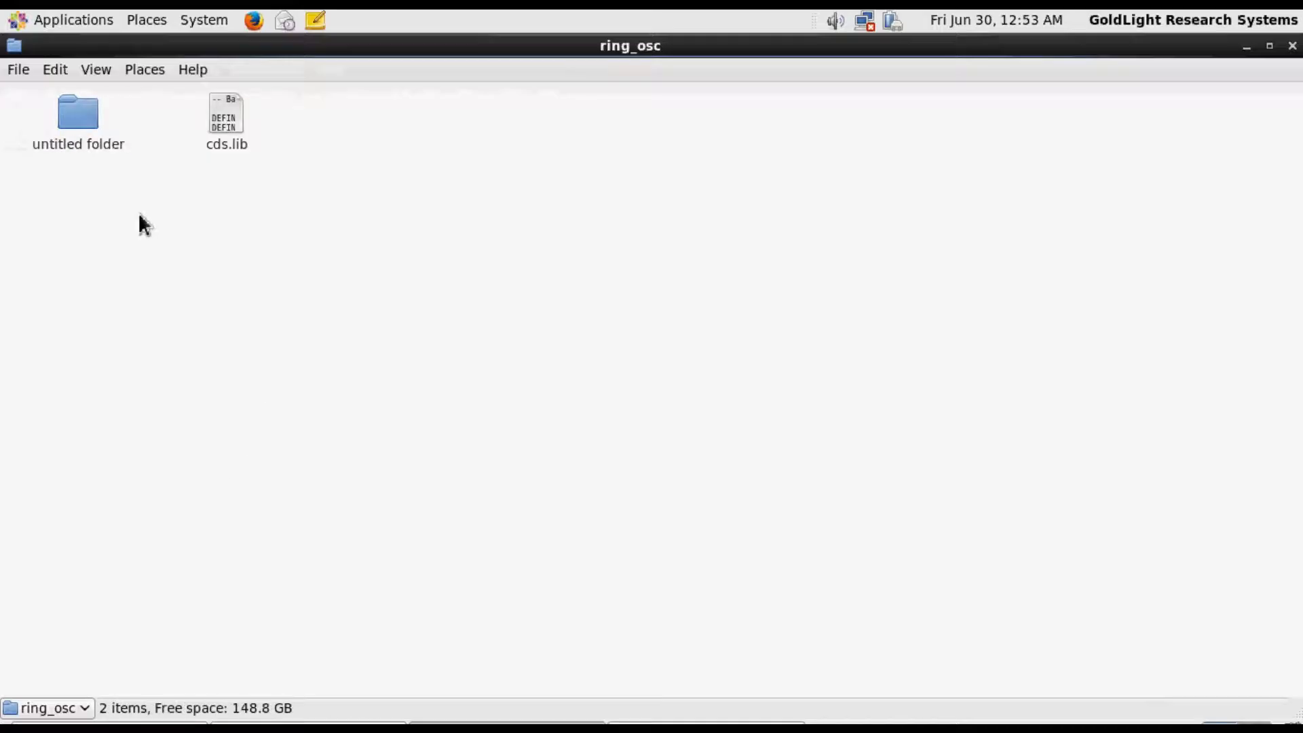
left_click(88, 122)
key("Delete")
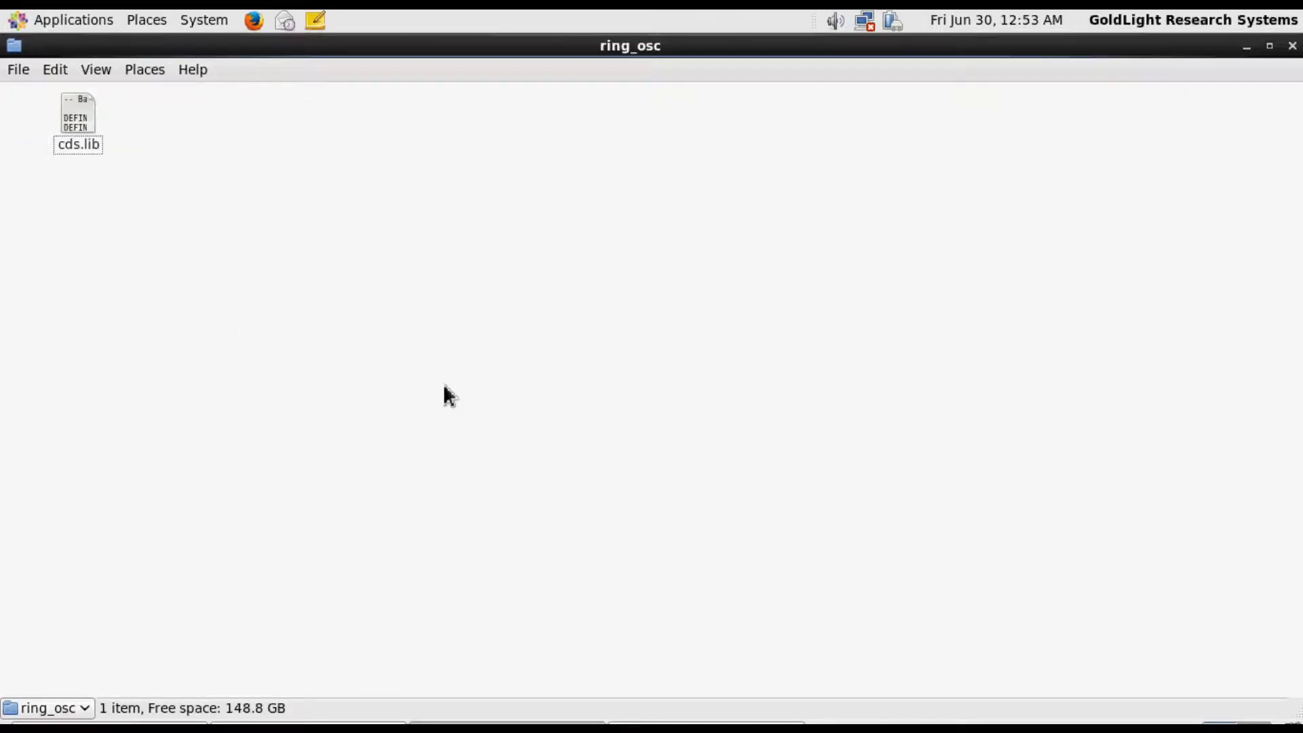
Open a terminal in the ring_osc folder and launch Cadence Virtuoso with the command virtuoso&
right_click(329, 180)
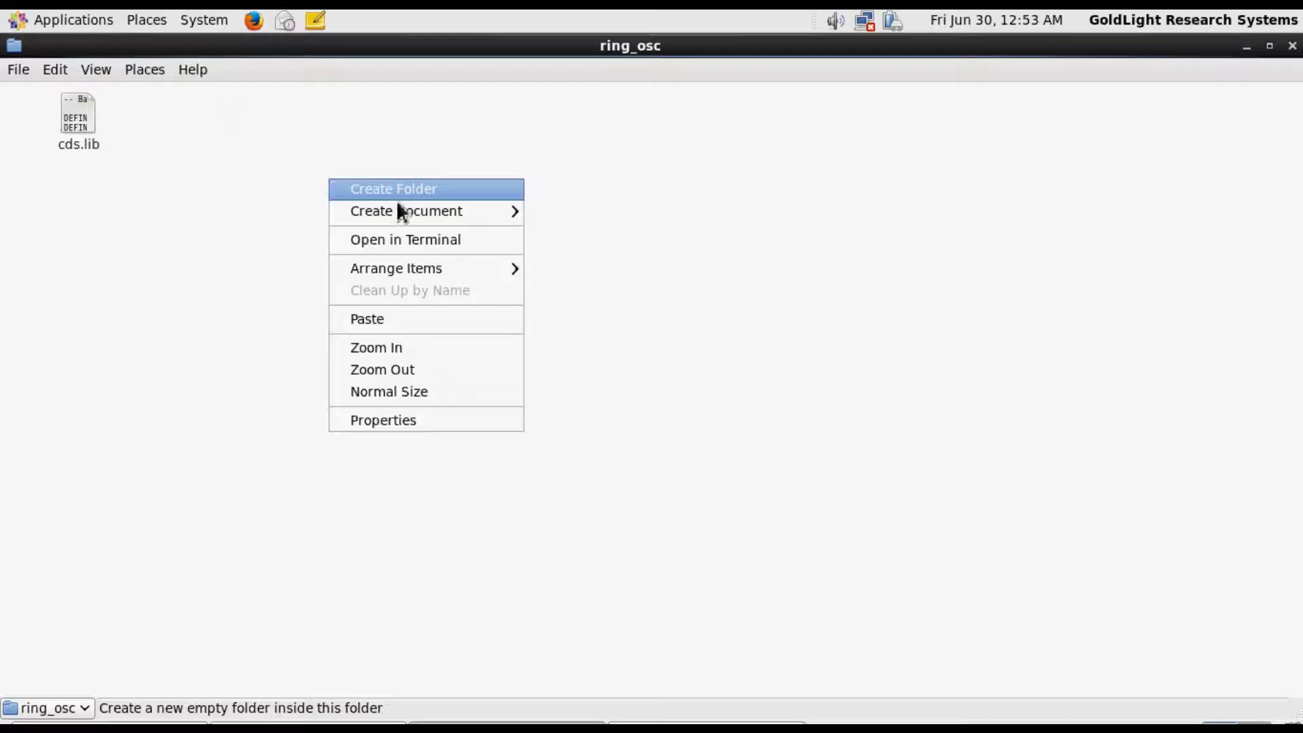
left_click(430, 242)
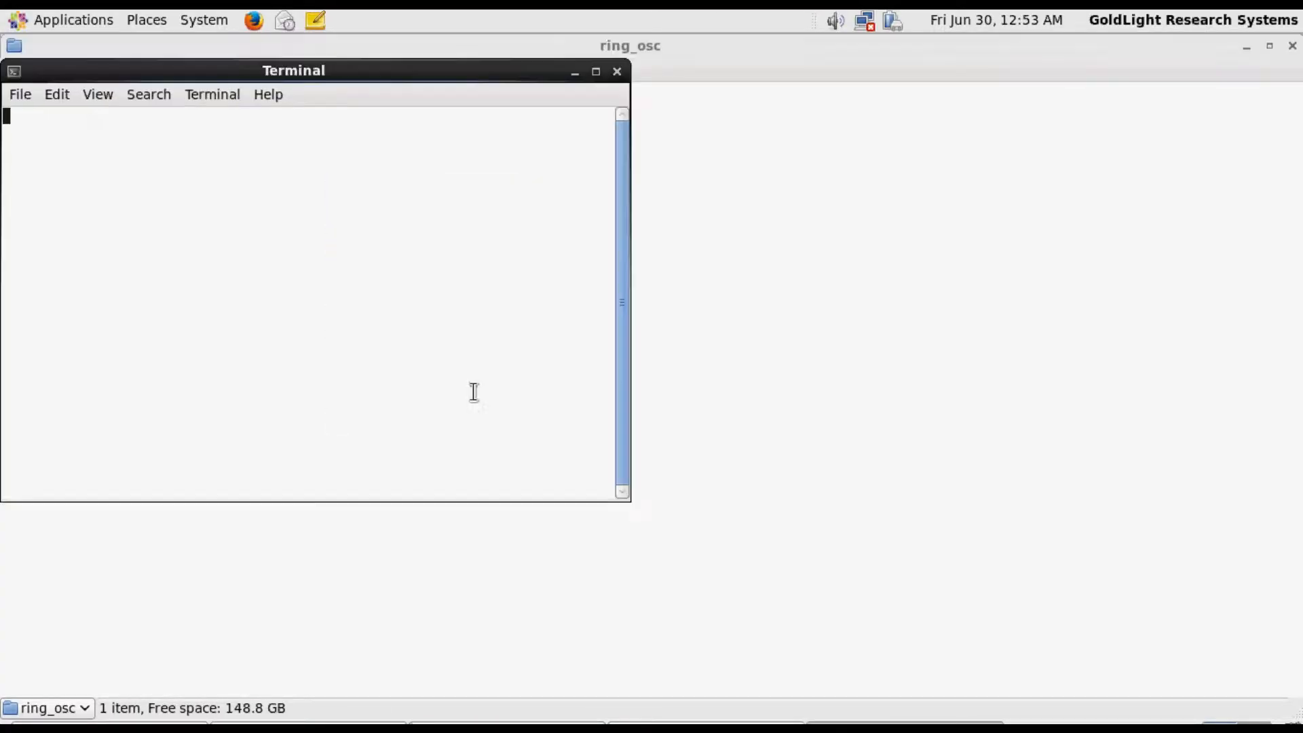
left_click_drag(345, 71, 665, 211)
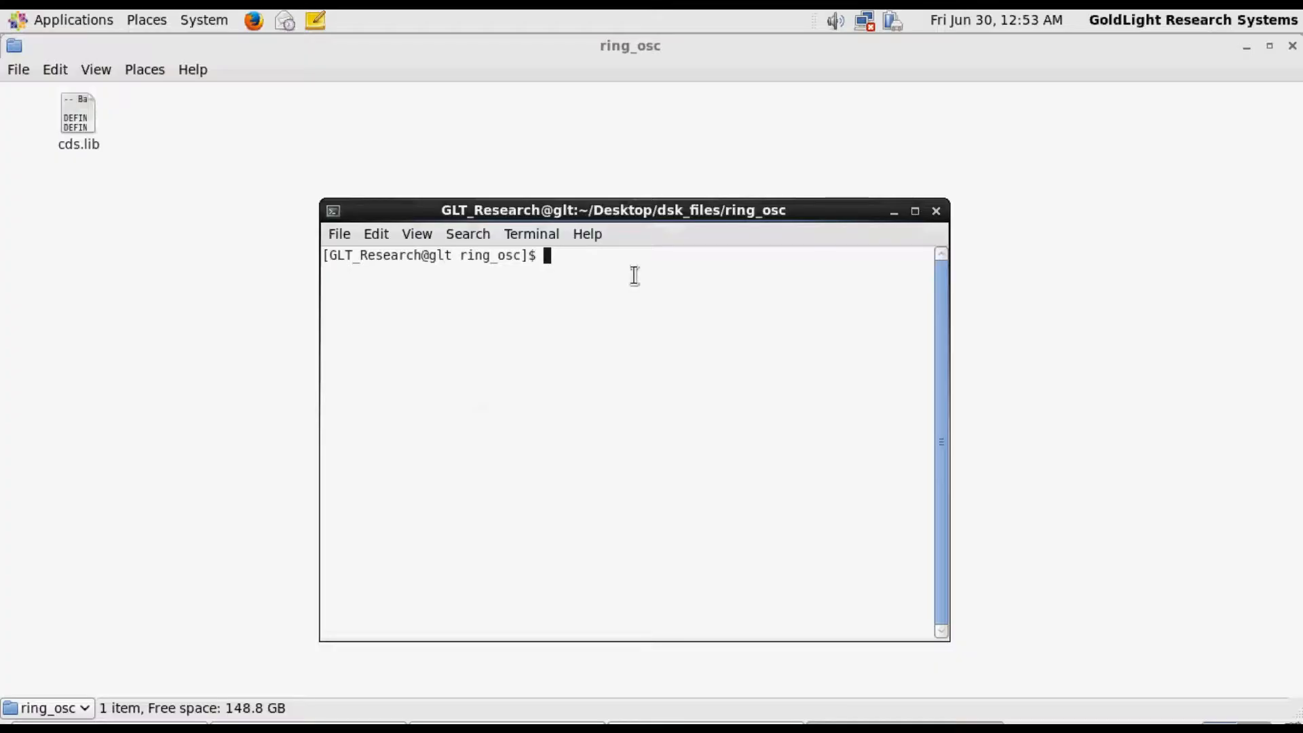
type("virtuoso&")
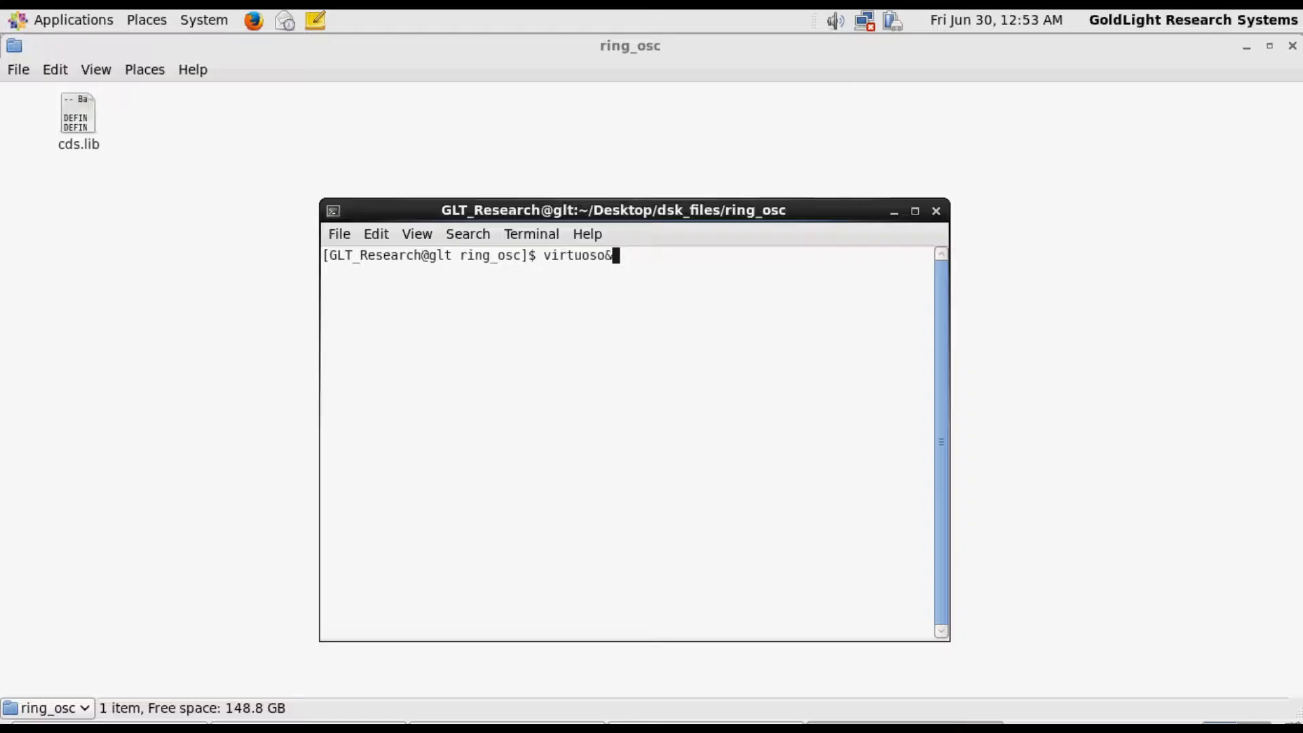
key("Return")
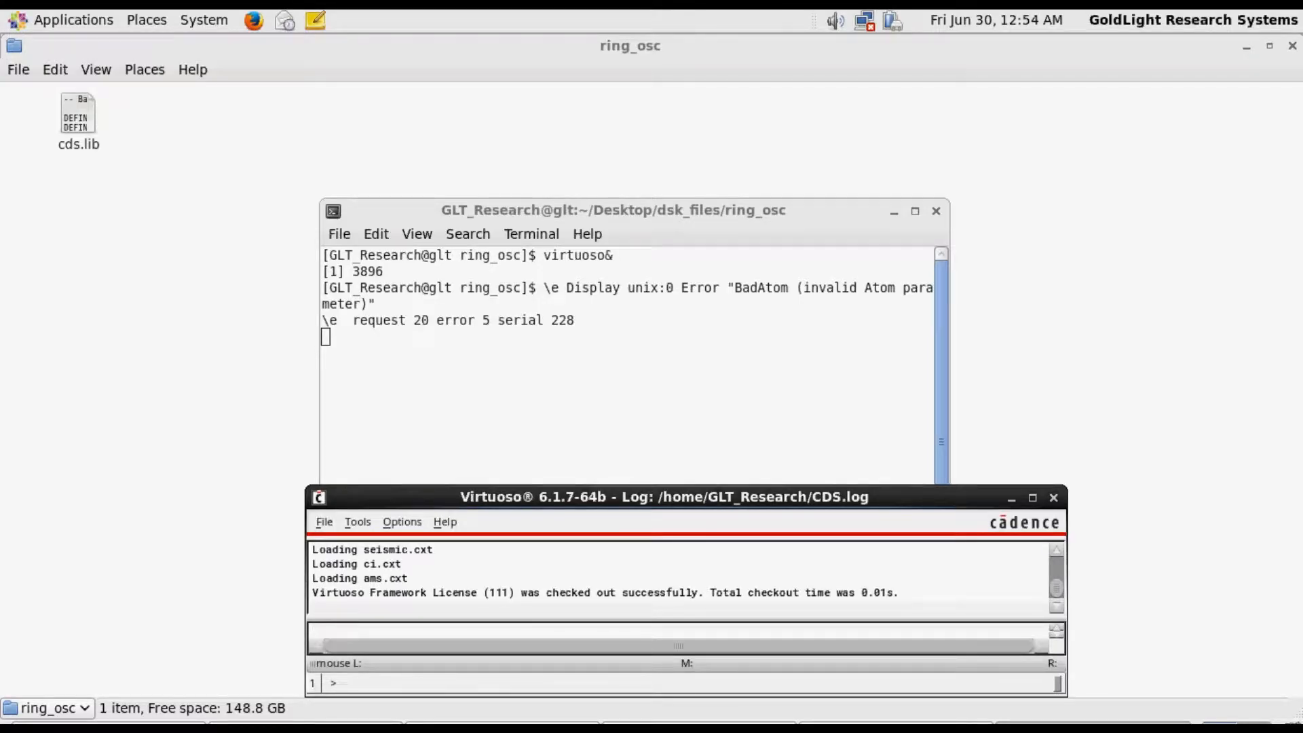
Maximize the Virtuoso log window and open the Library Manager
left_click(1031, 500)
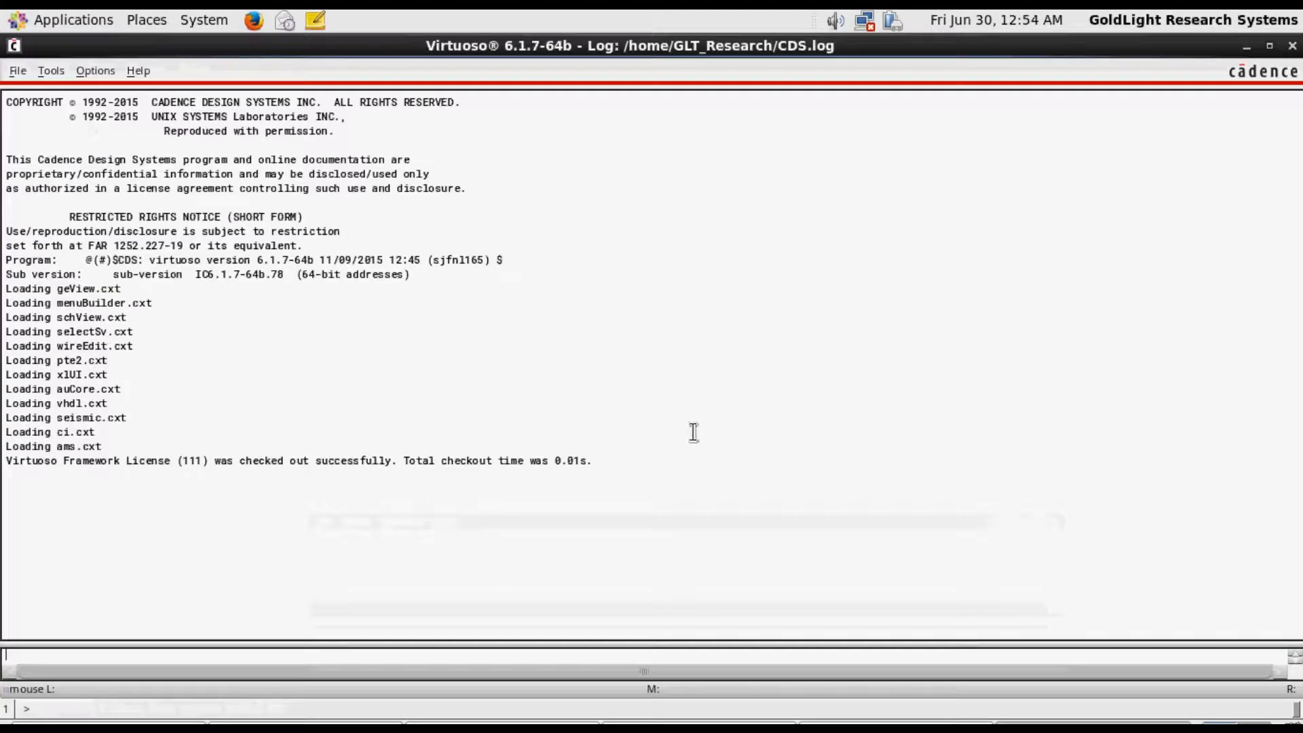
left_click(51, 71)
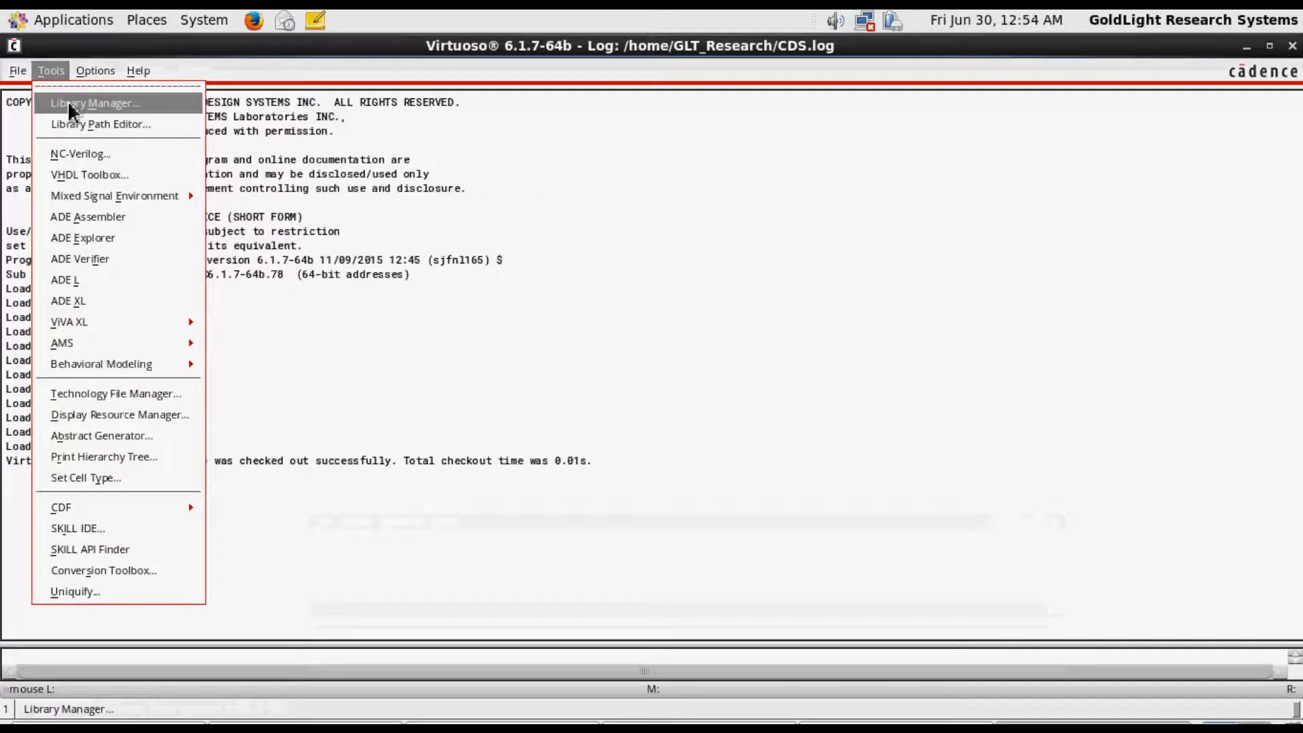
left_click(102, 103)
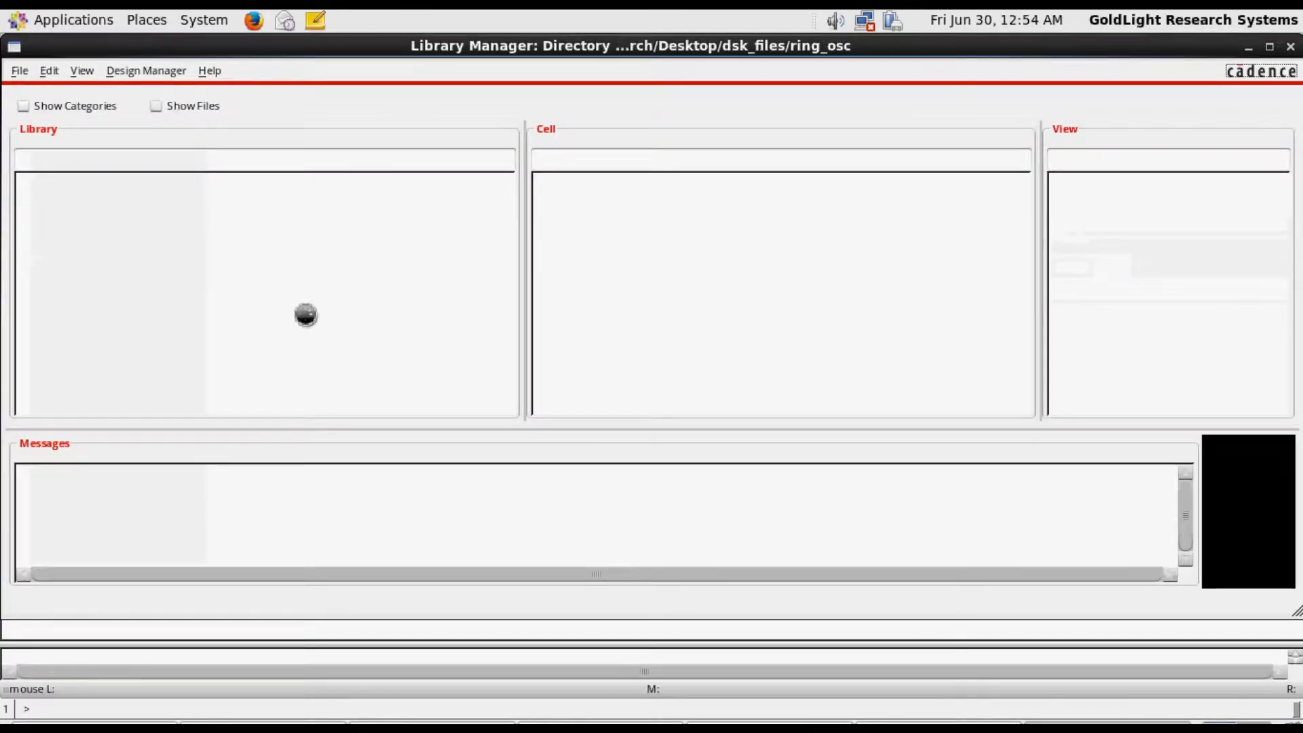
Create a new library named ring_osc_project in the ring_osc directory
left_click(19, 71)
mouse_move(43, 95)
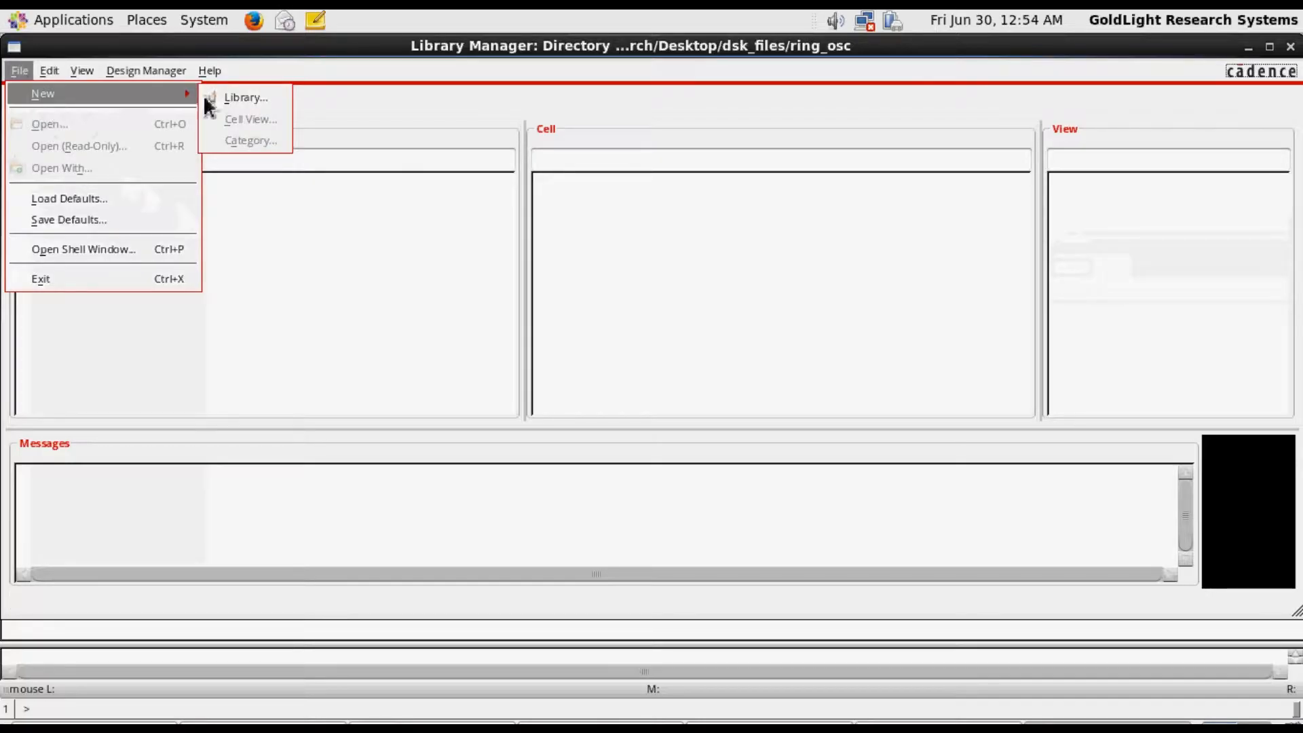
left_click(237, 98)
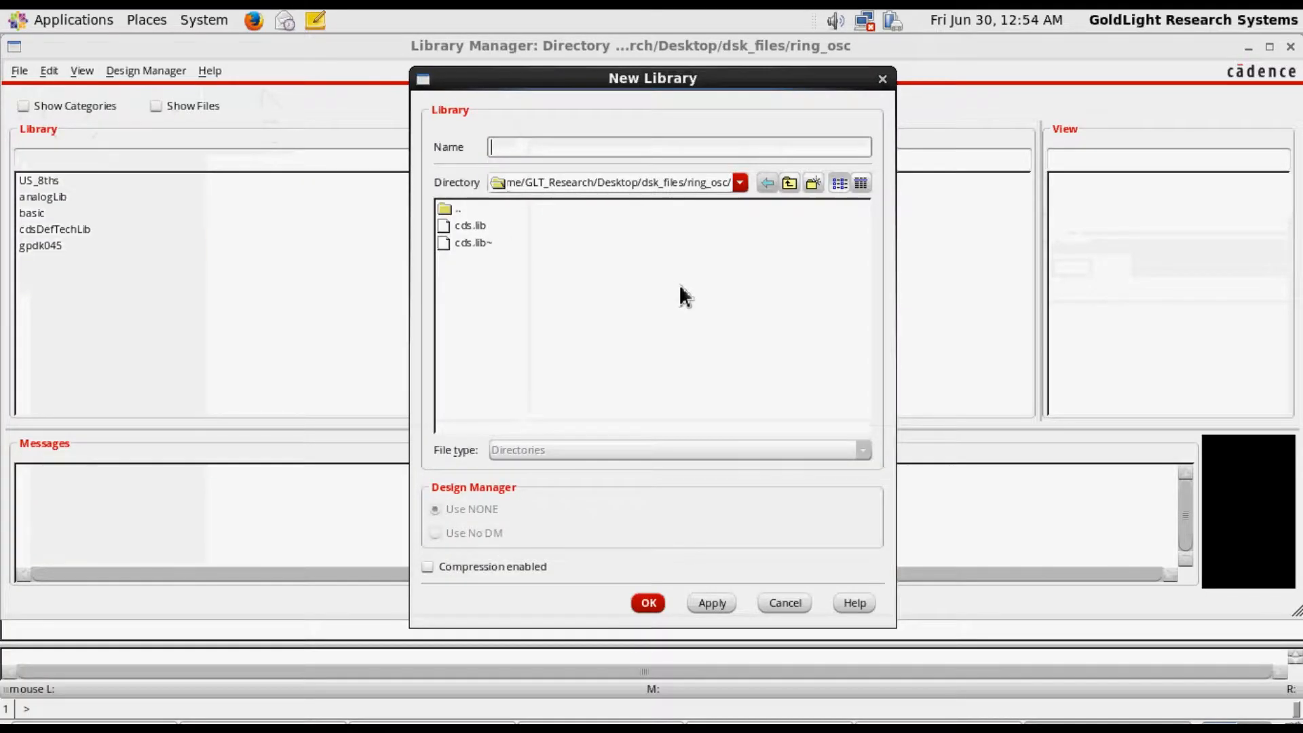
type("ring_osc")
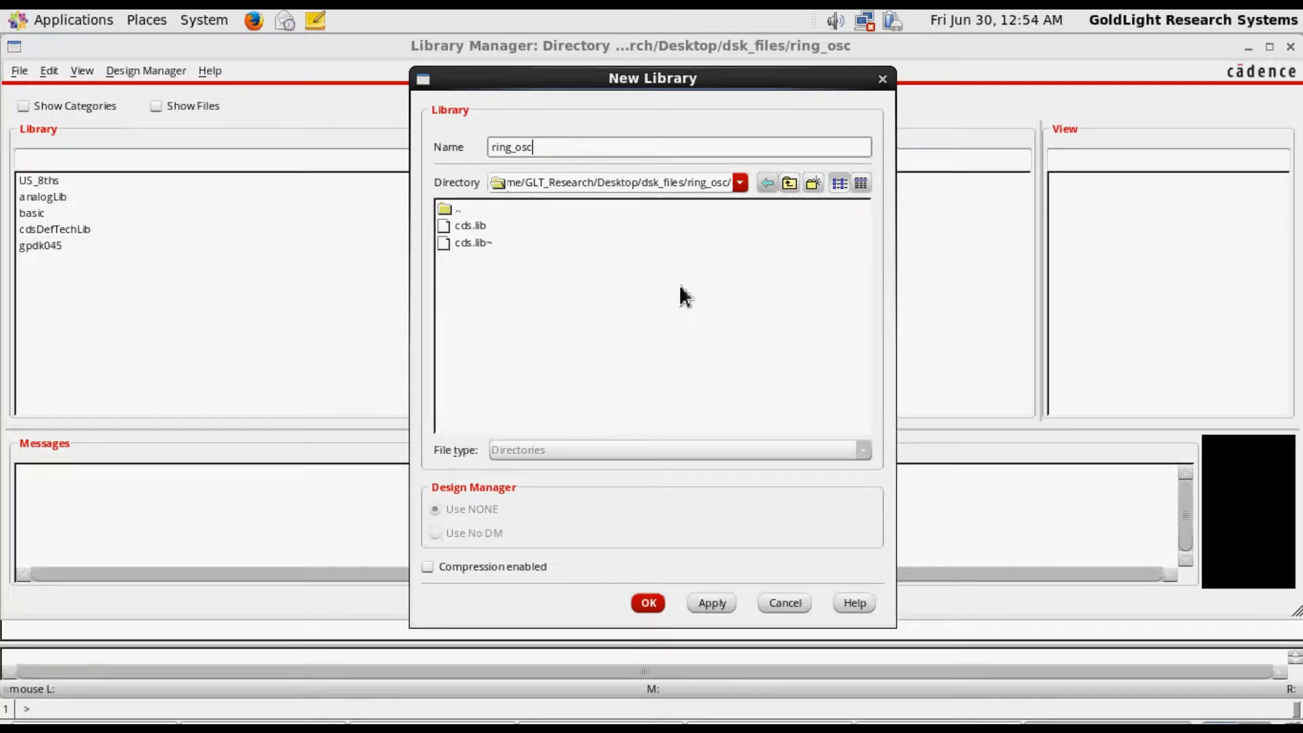
type("_project")
left_click(649, 604)
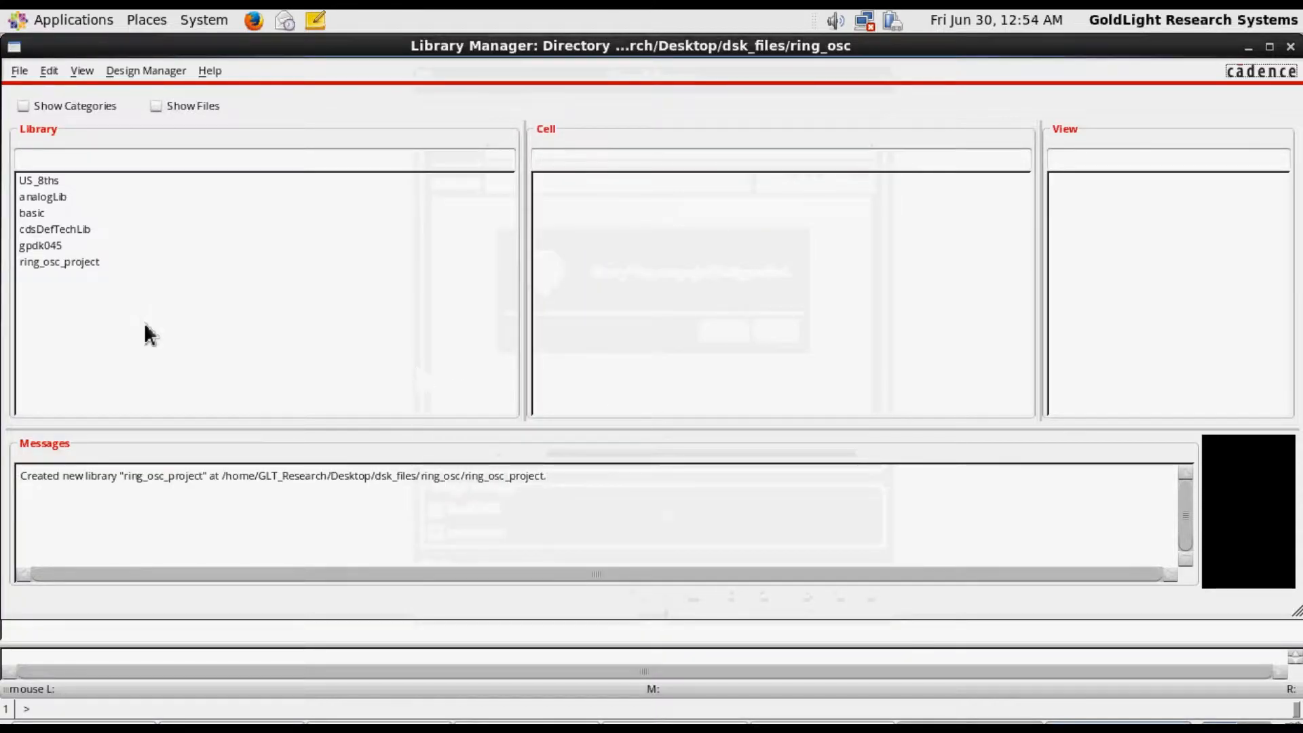
Select the ring_osc_project library in the Library Manager
left_click(75, 262)
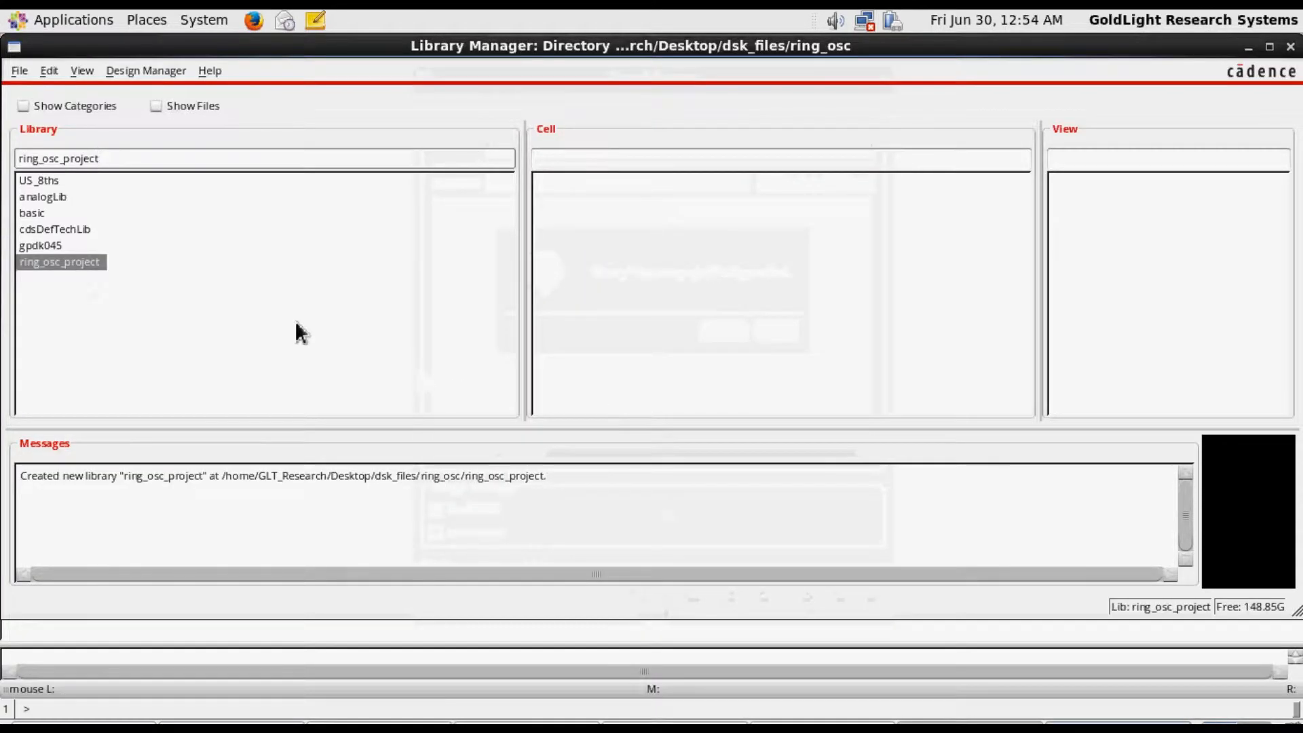
right_click(86, 263)
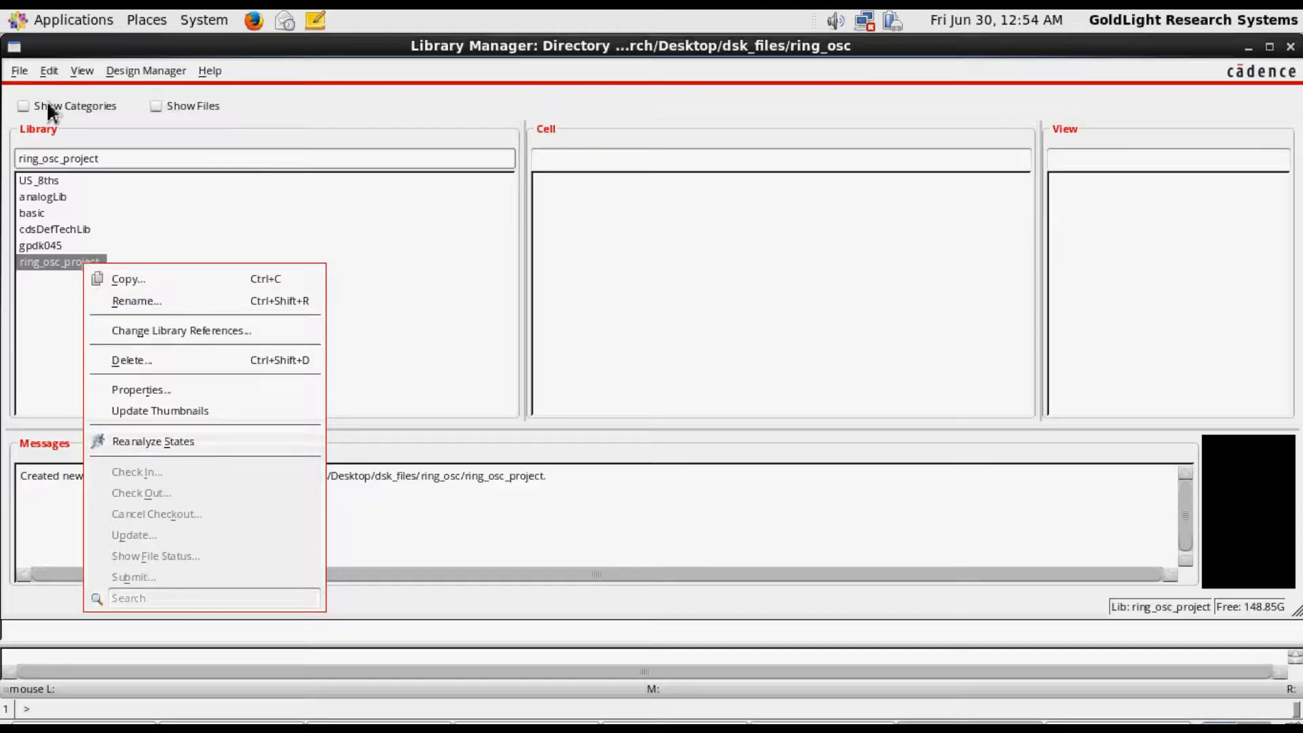
left_click(331, 121)
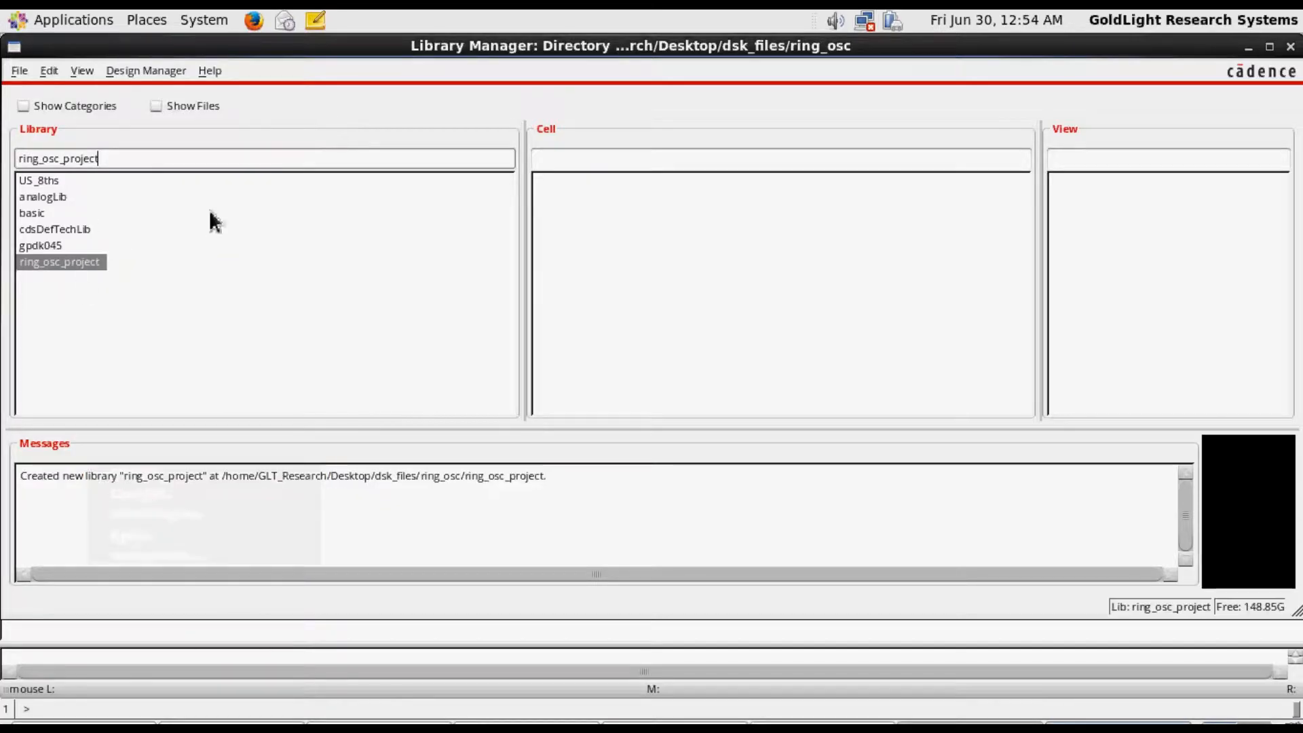
Attach the ring_osc_project library to the existing technology library gpdk045
right_click(75, 263)
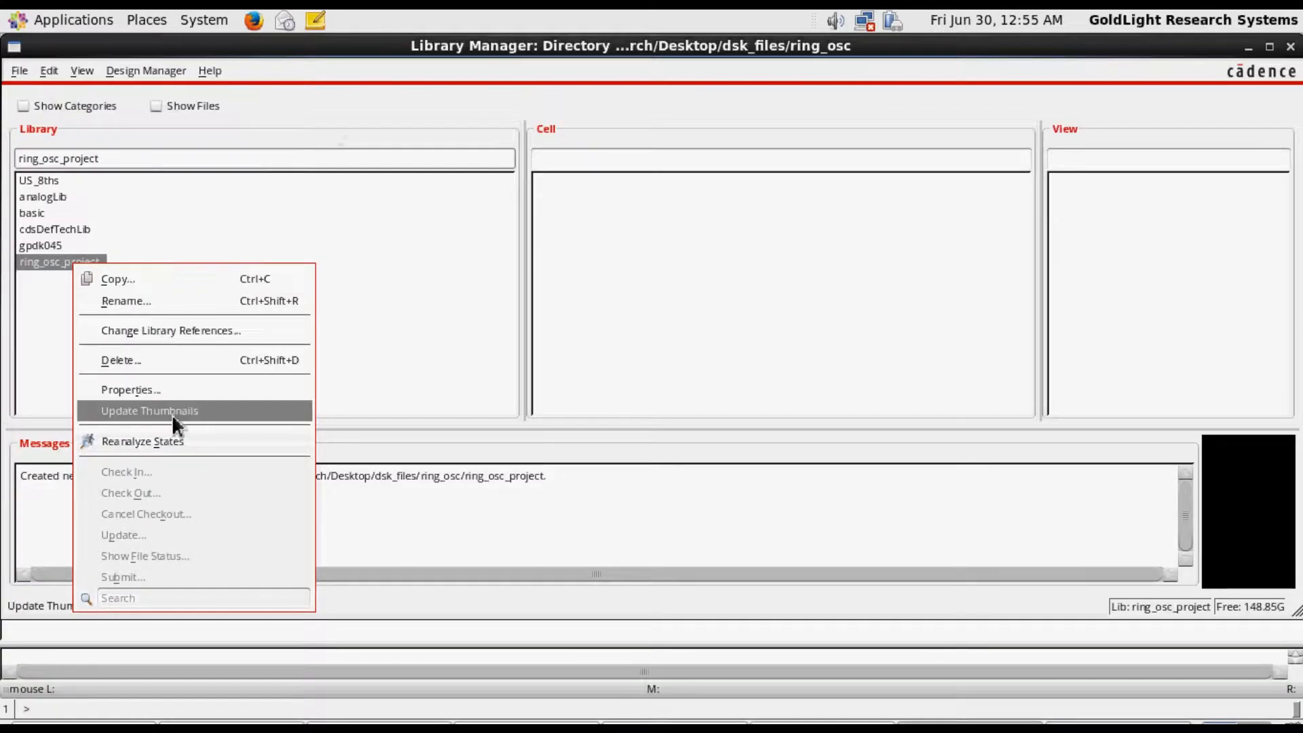
left_click(174, 391)
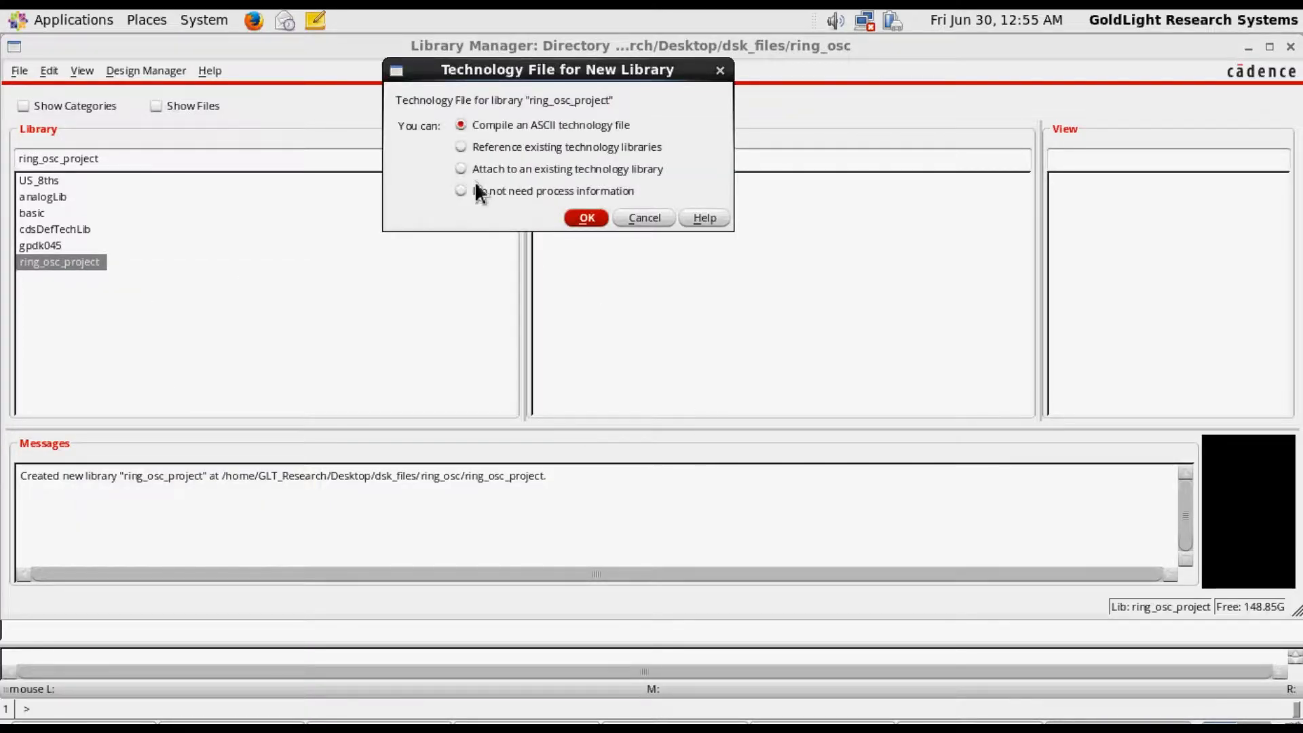
left_click(473, 175)
left_click(586, 217)
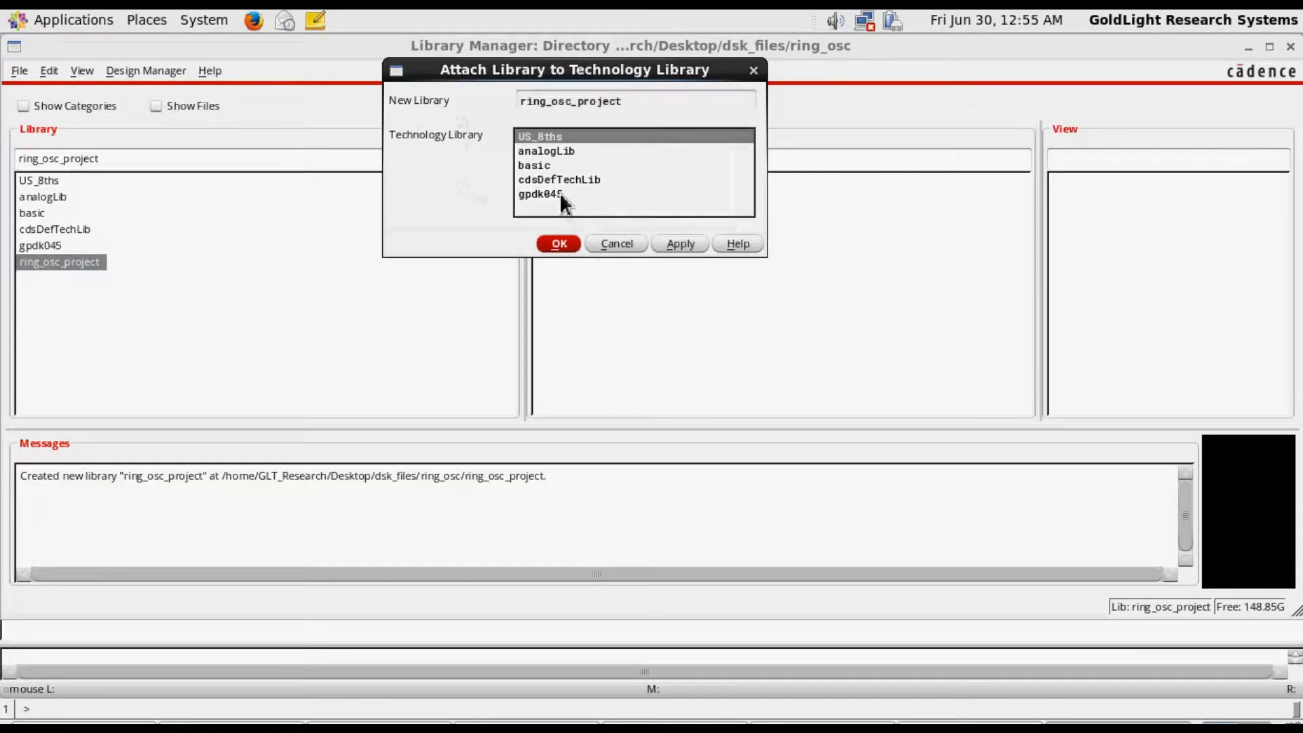
left_click(559, 193)
left_click(559, 243)
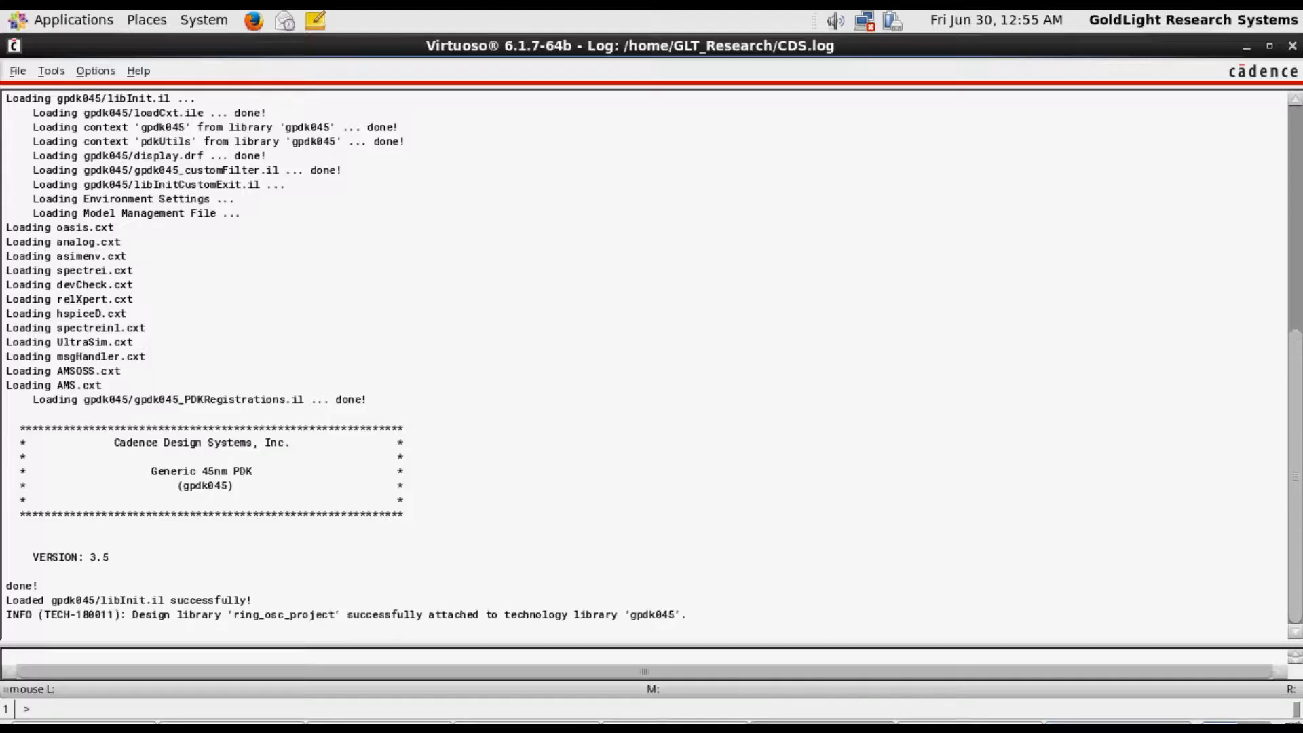
Check the technology library name in the ring_osc_project library properties, accept them, and return to the Library Manager
left_click(1116, 726)
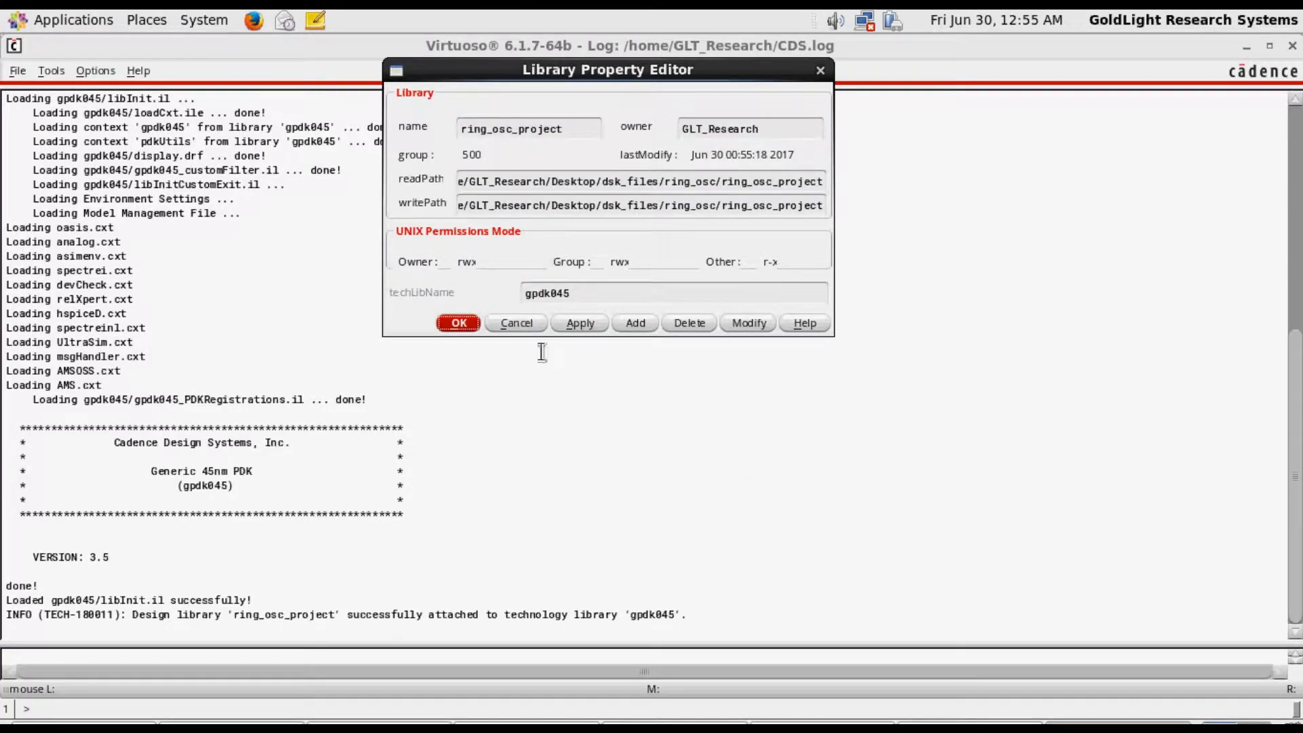
left_click(456, 324)
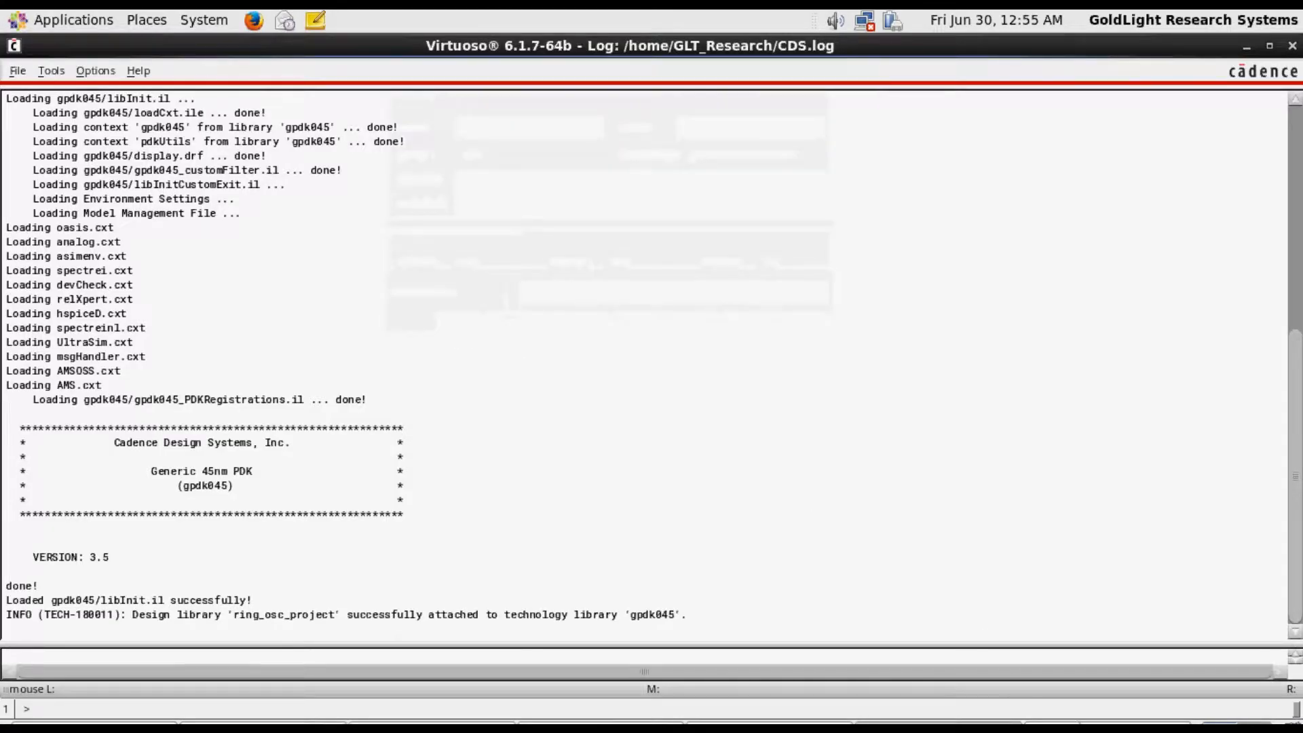
left_click(1106, 726)
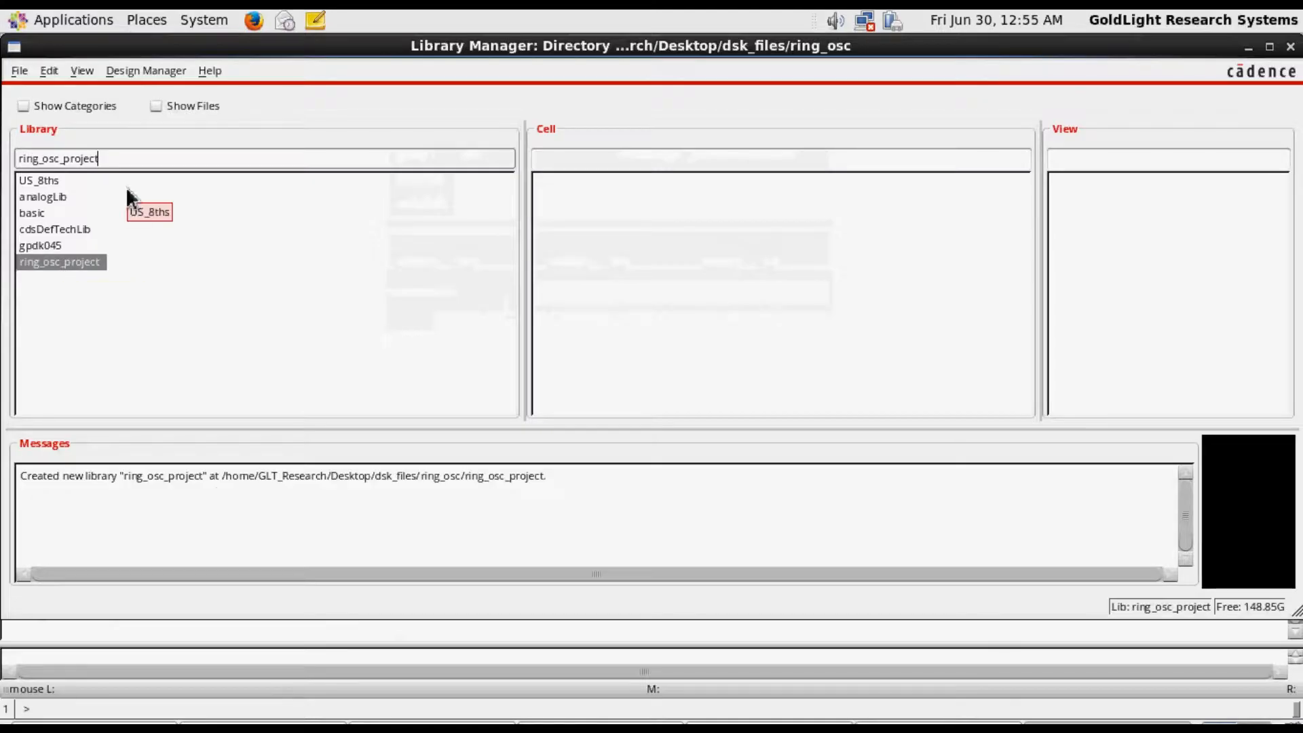
Create a schematic cell view named ring_osc in ring_osc_project, opened with Schematics L, and maximize its editor window
left_click(23, 74)
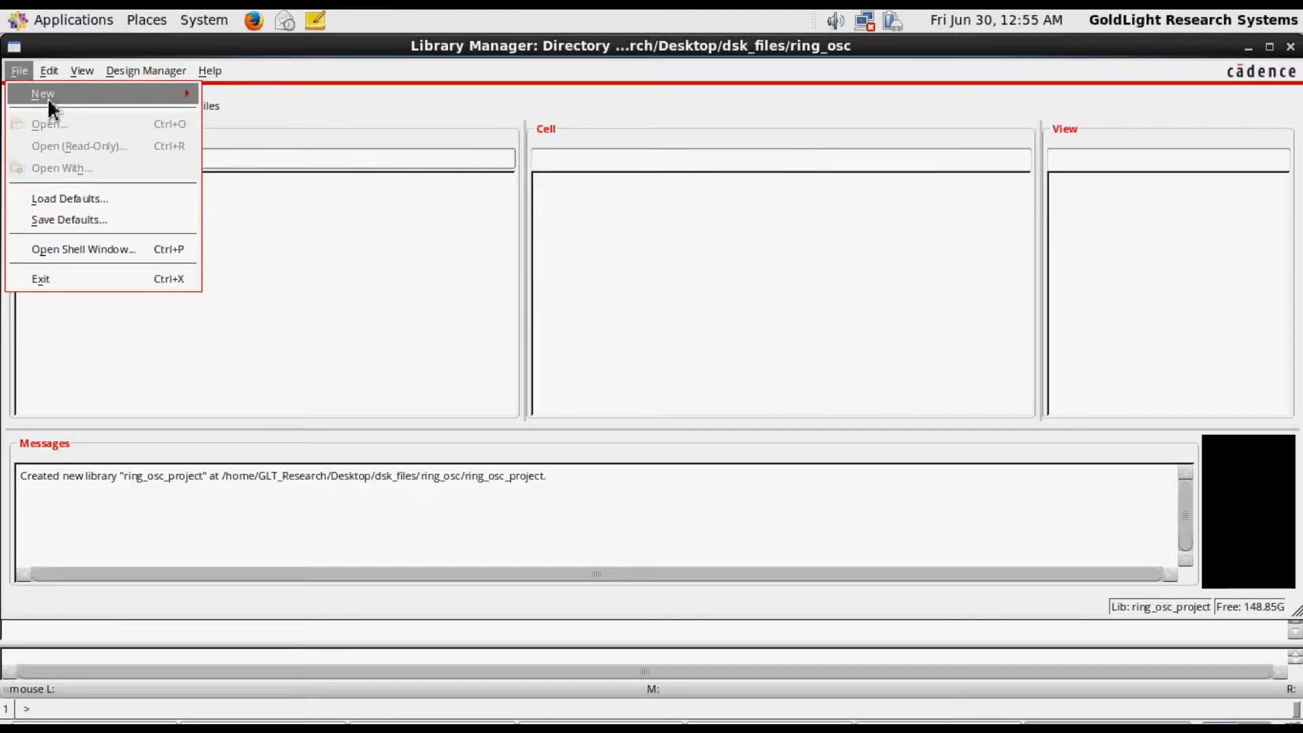
mouse_move(49, 100)
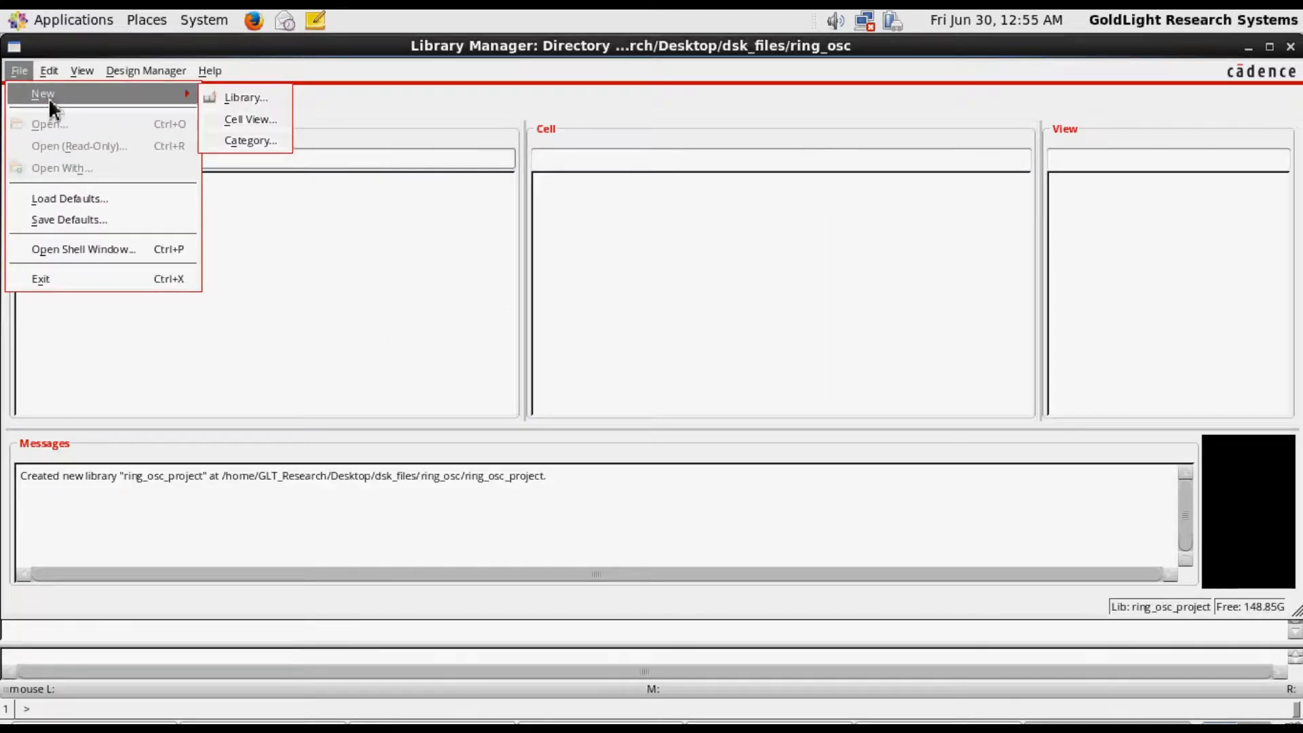
left_click(271, 122)
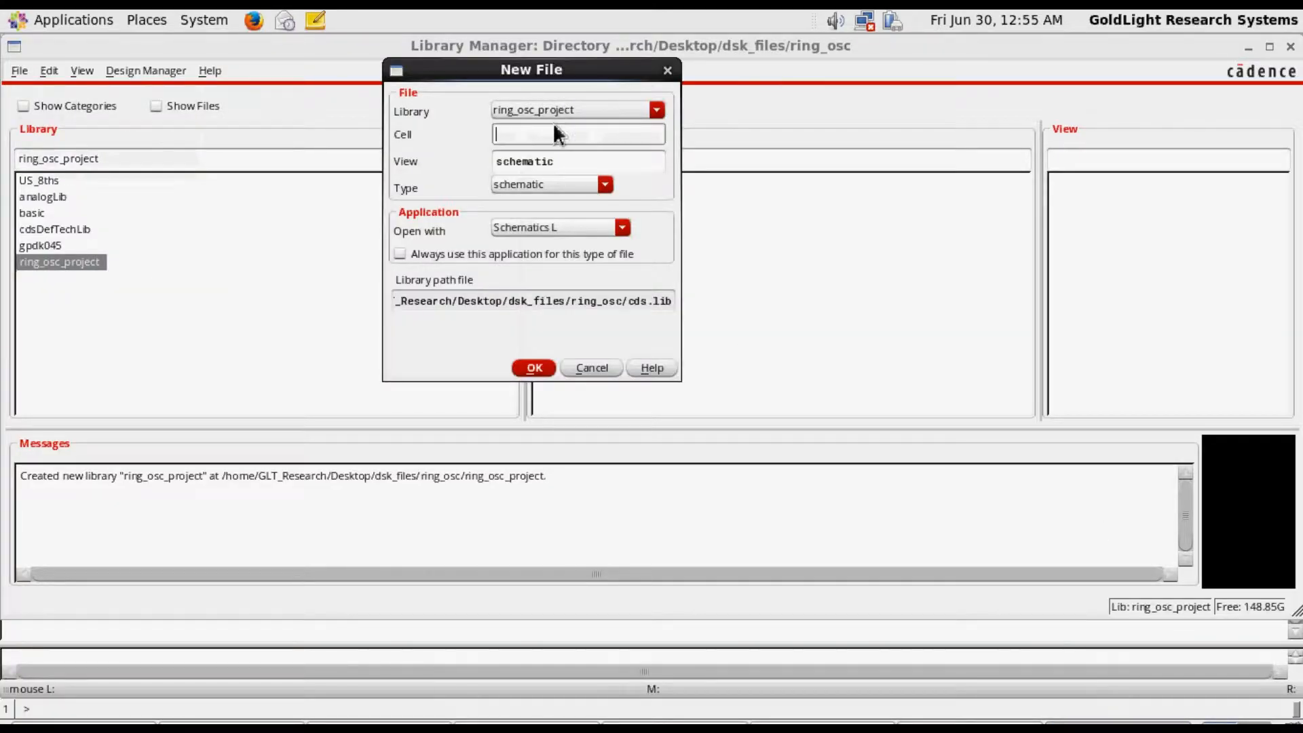
type("ring_osc")
left_click(526, 228)
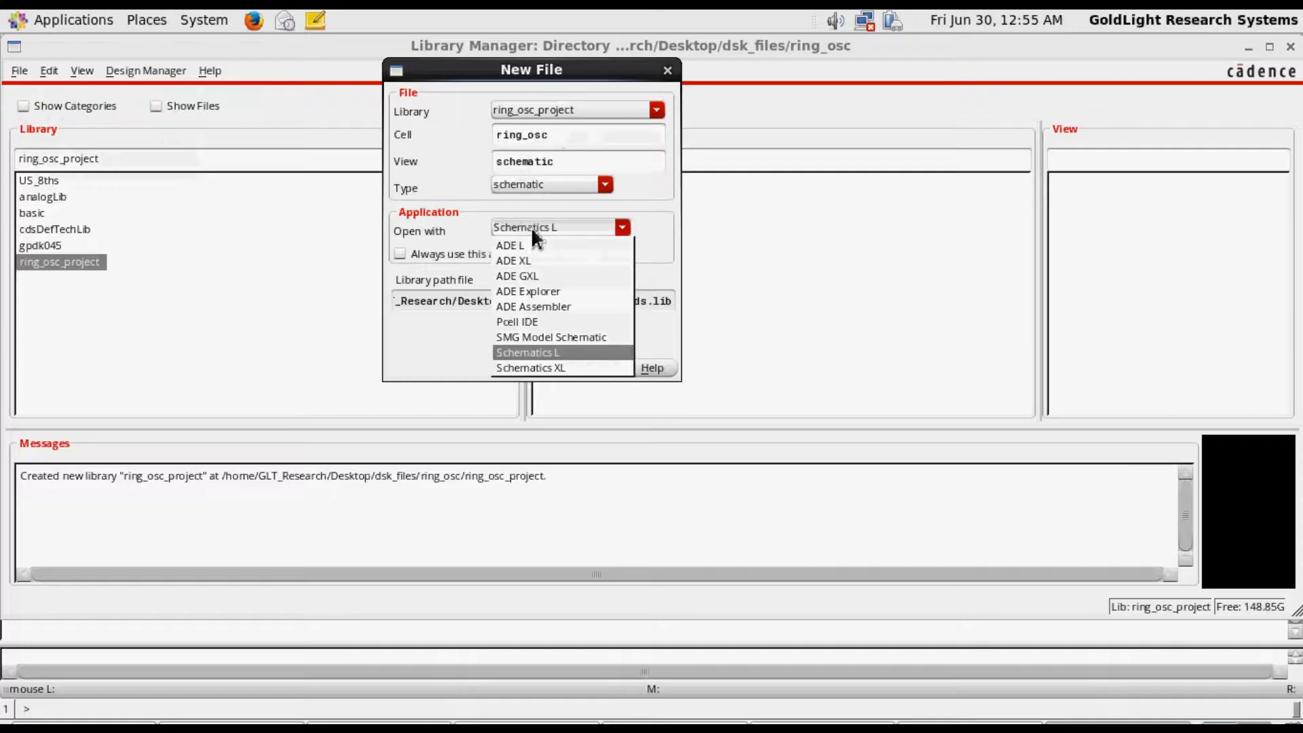
left_click(548, 351)
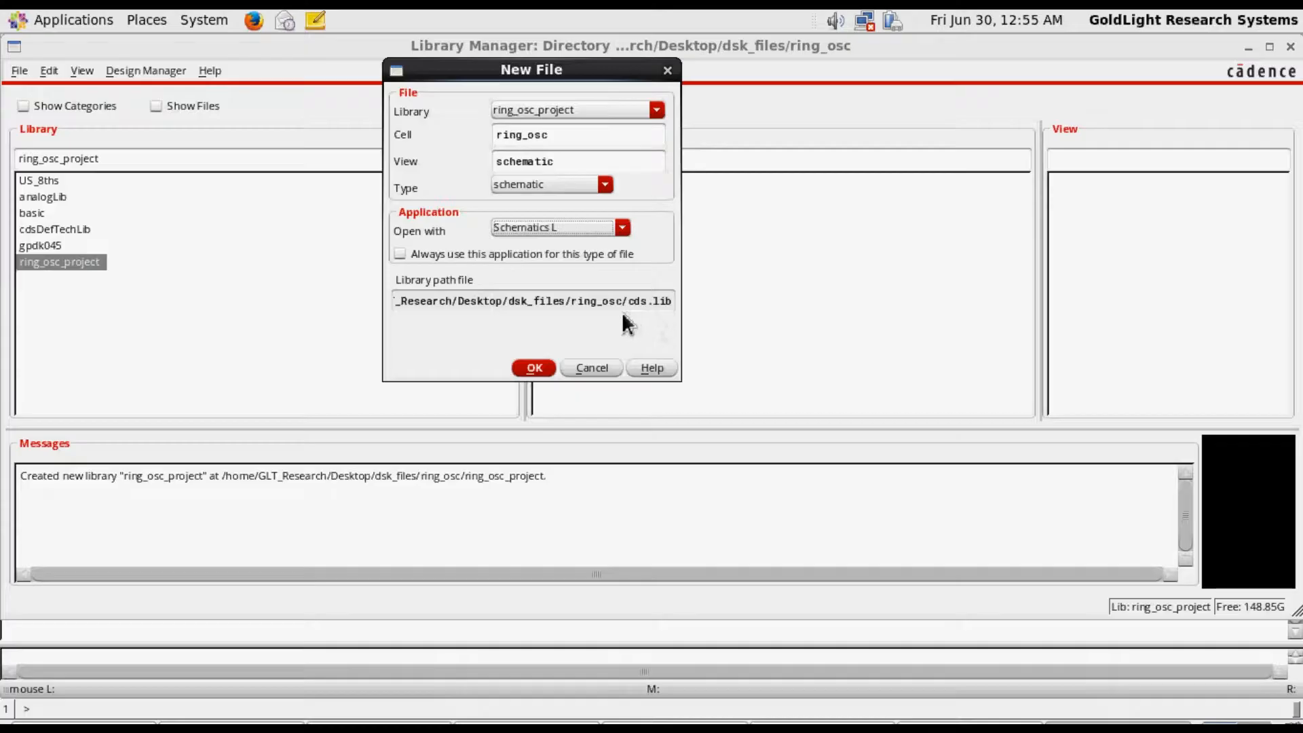
left_click(534, 369)
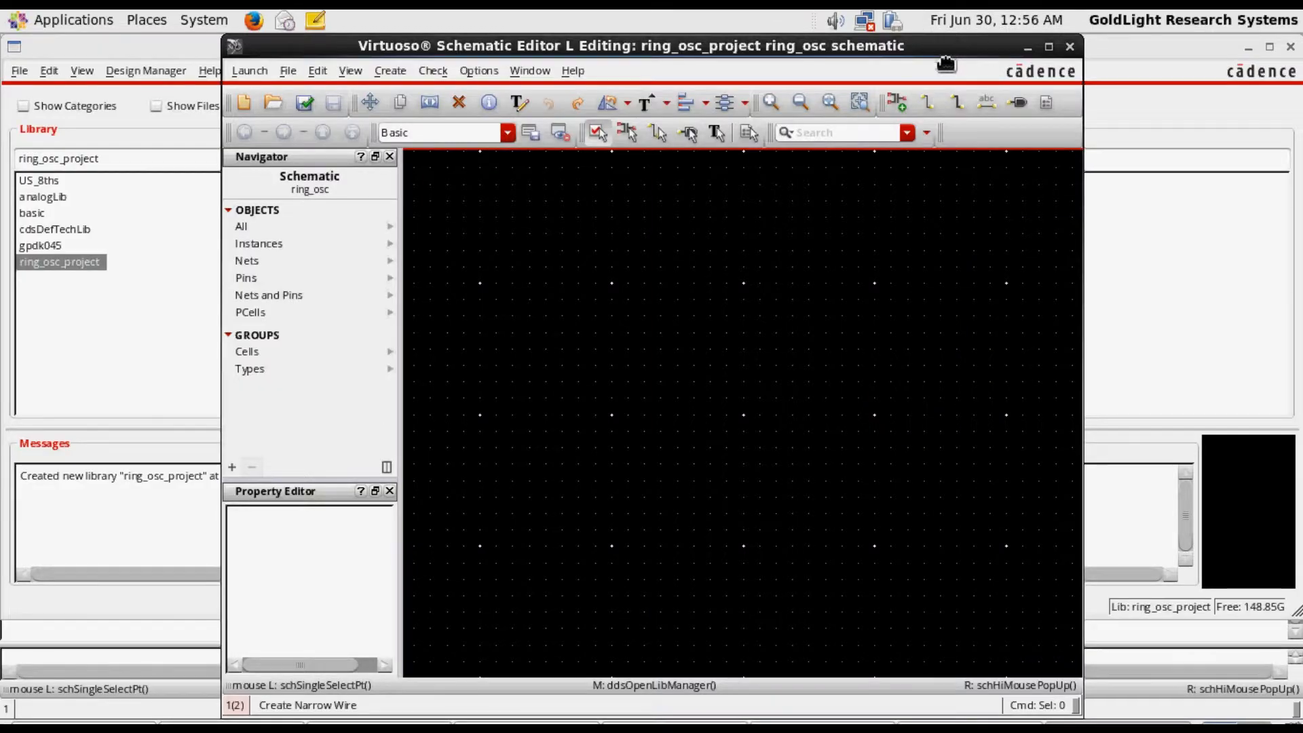
left_click_drag(962, 51, 879, 160)
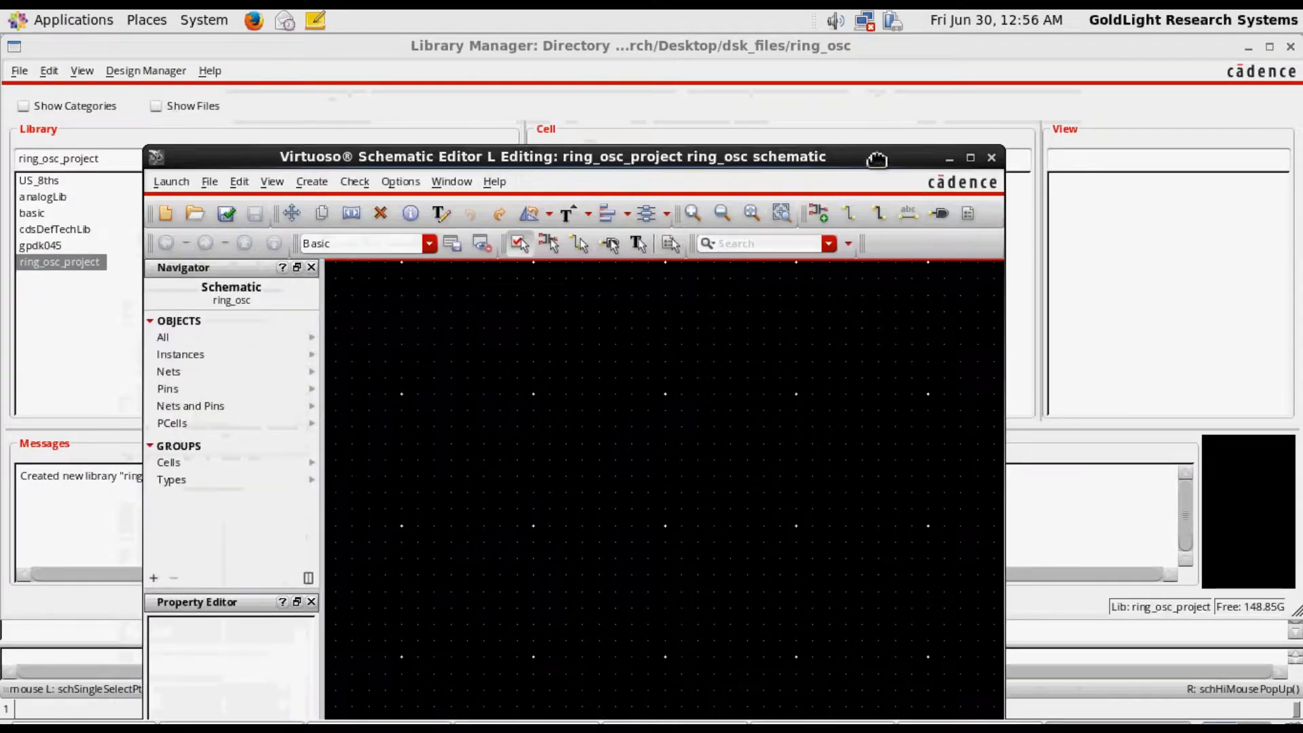
left_click(970, 157)
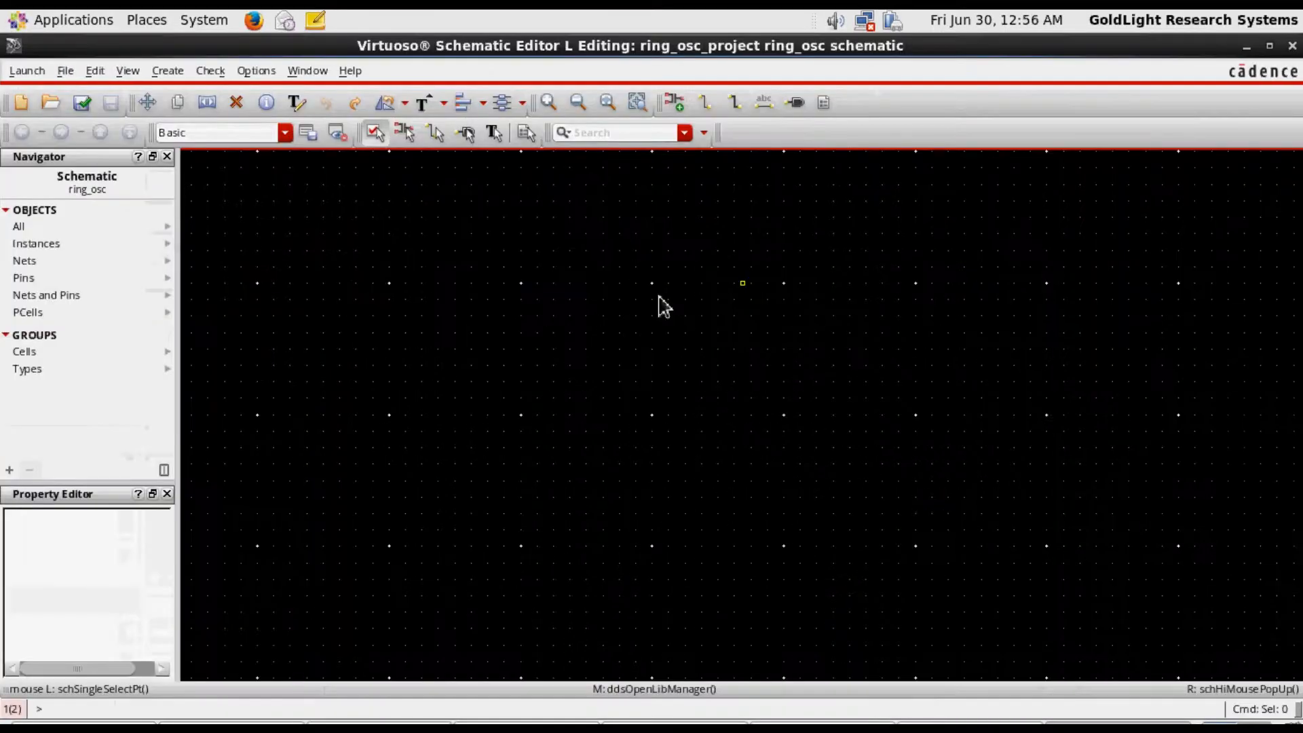
Place one nmos1v transistor symbol from the gpdk045 library in the ring_osc schematic
left_click(673, 102)
left_click(663, 102)
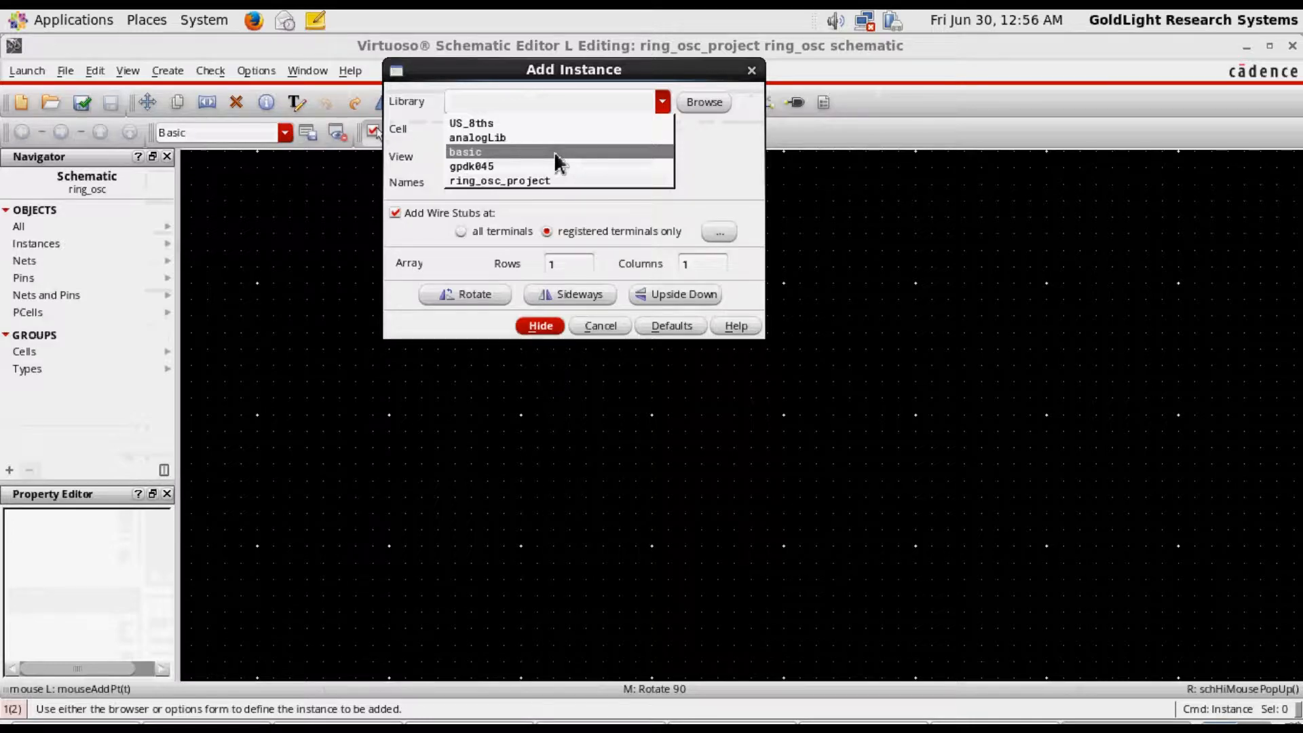
left_click(533, 166)
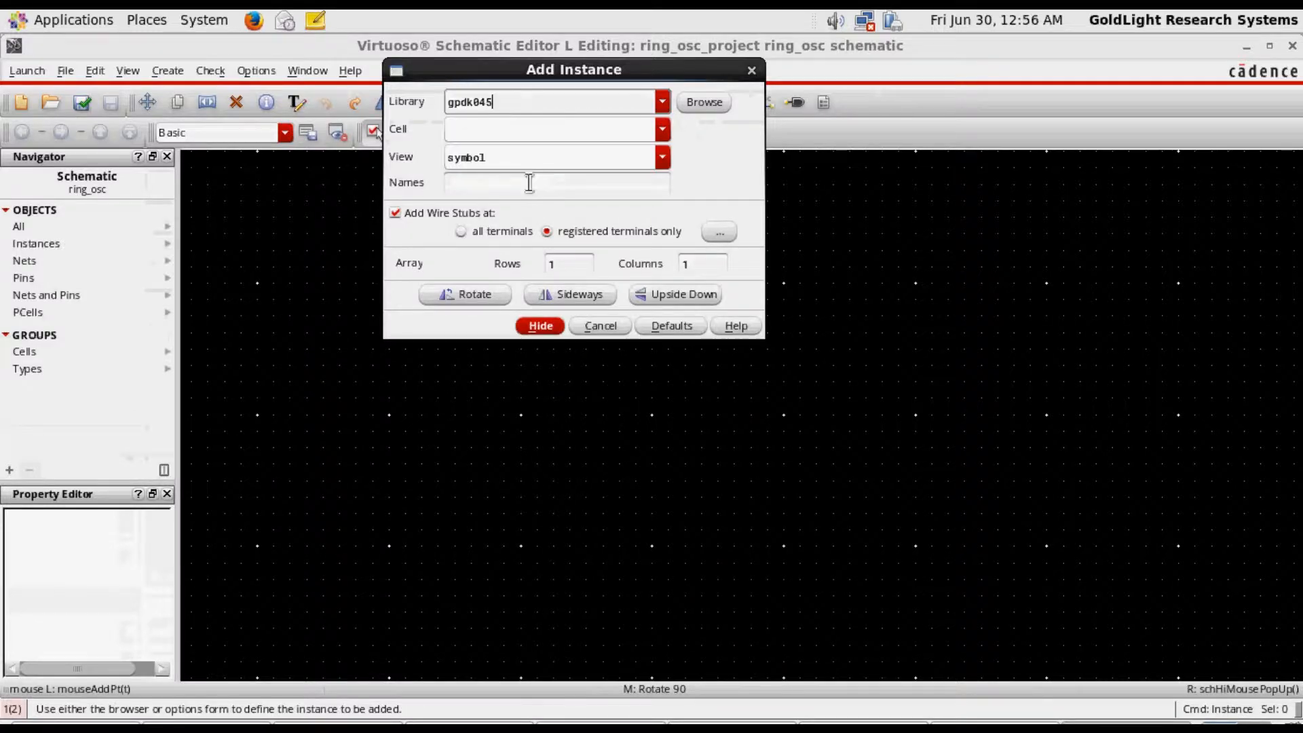
left_click(663, 129)
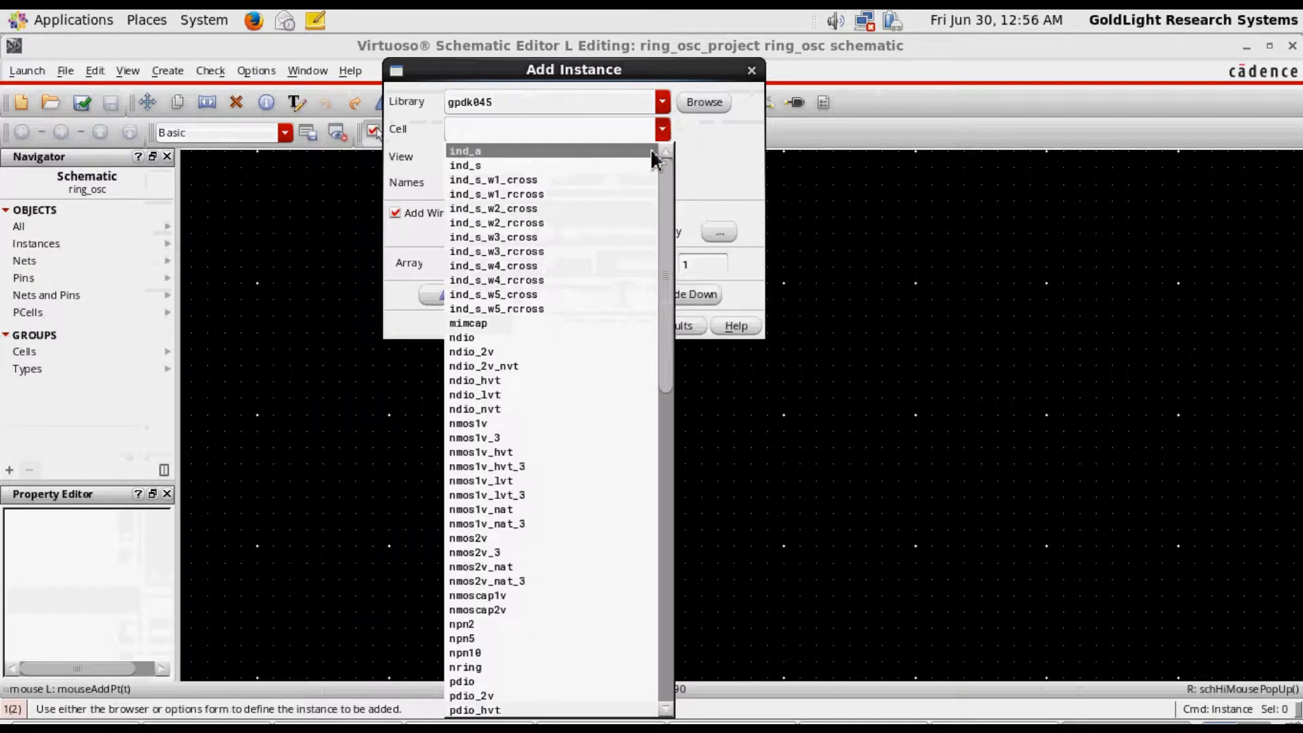
left_click(554, 423)
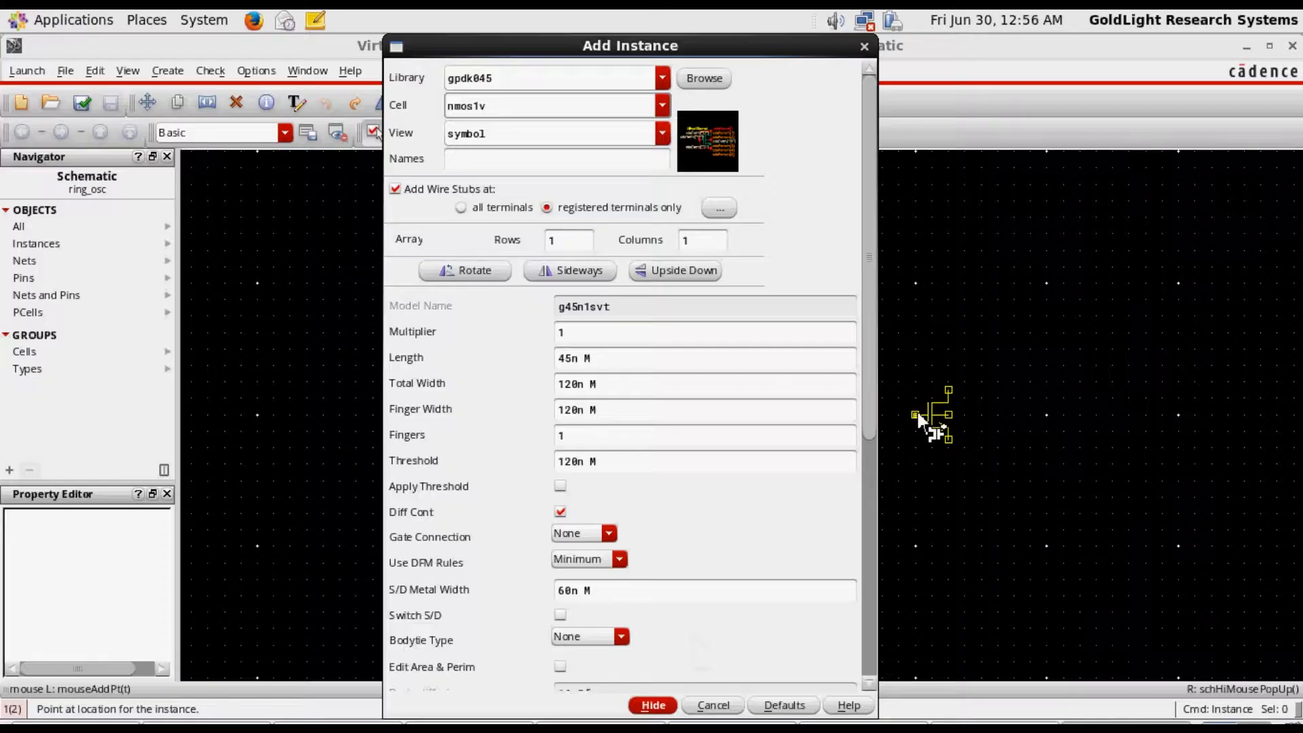
left_click(918, 411)
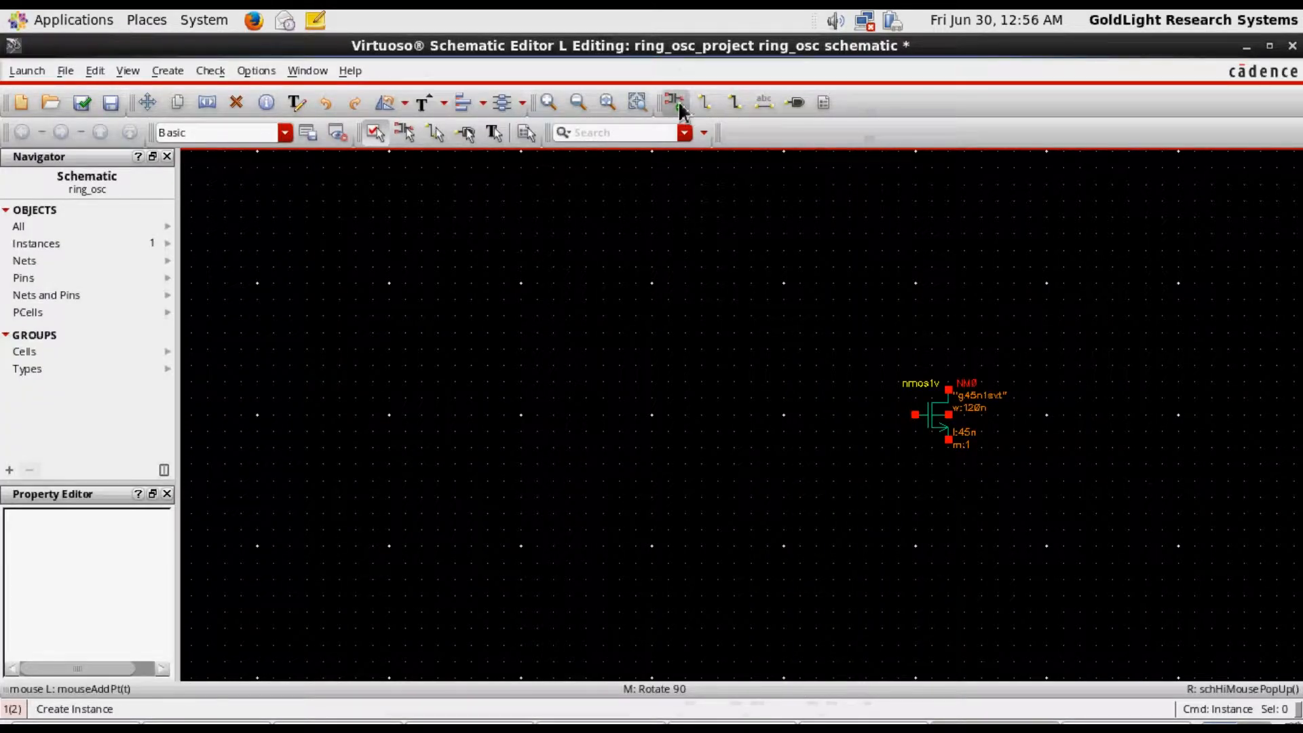
key("Escape")
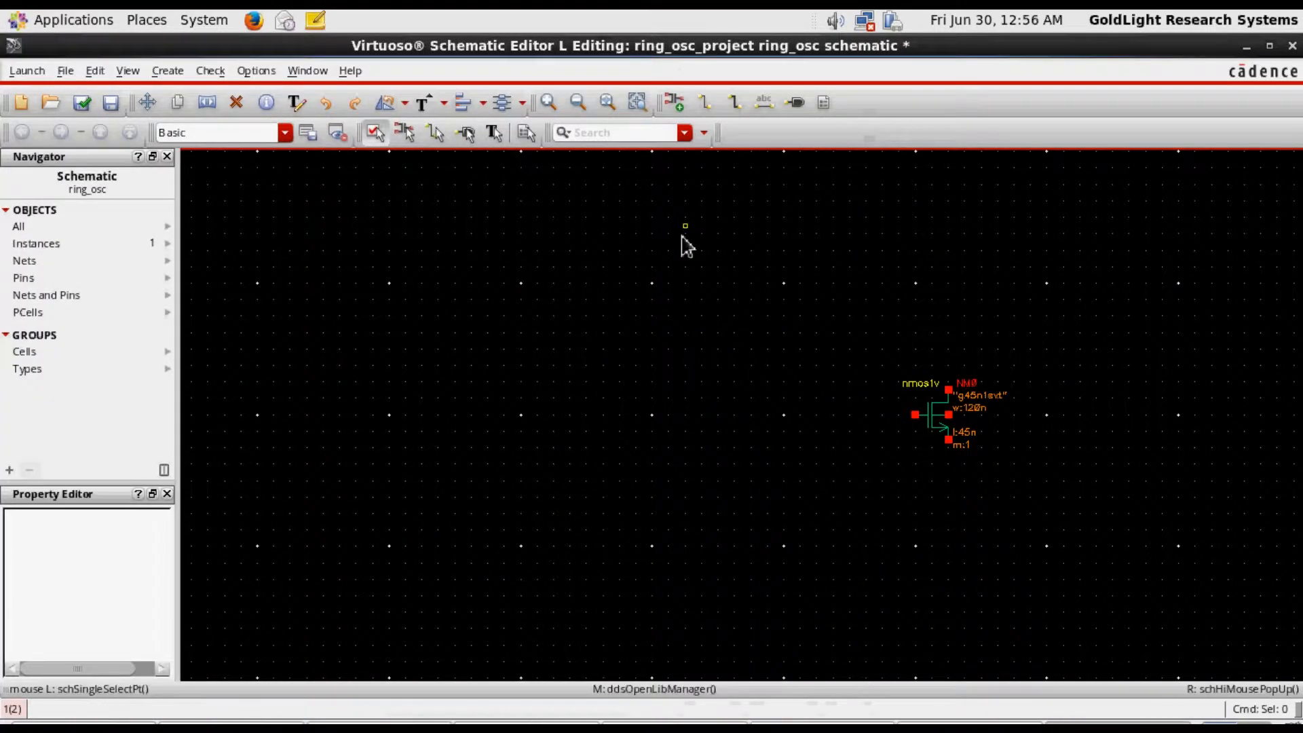
Place one pmos1v transistor symbol from the gpdk045 library directly above the NMOS transistor
left_click(674, 102)
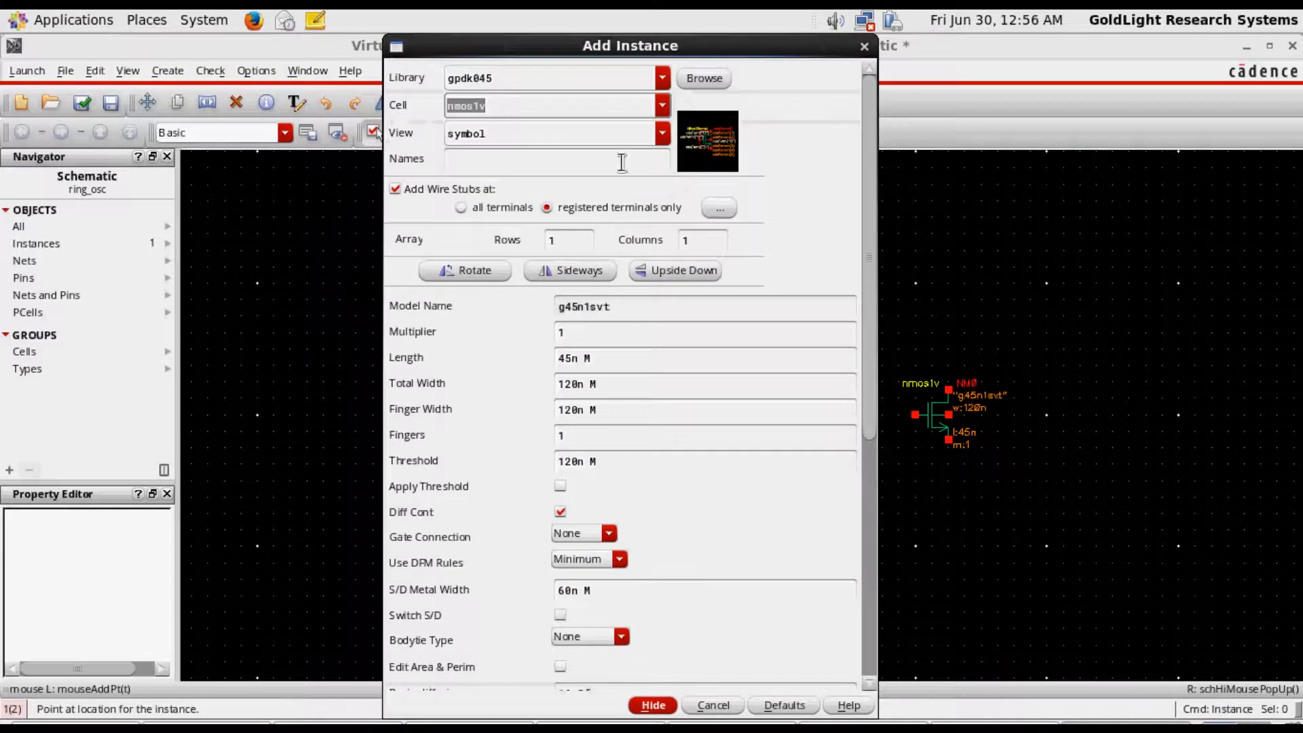
left_click(661, 106)
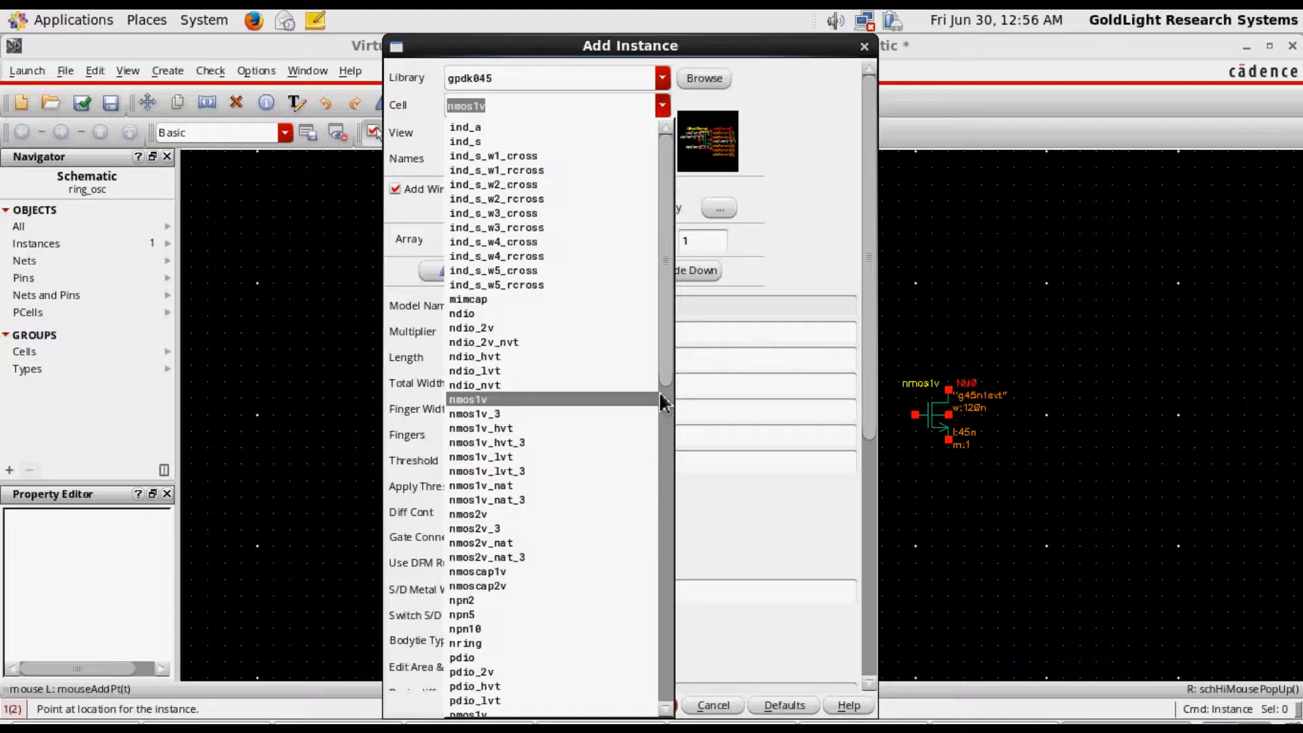
left_click_drag(666, 360, 673, 495)
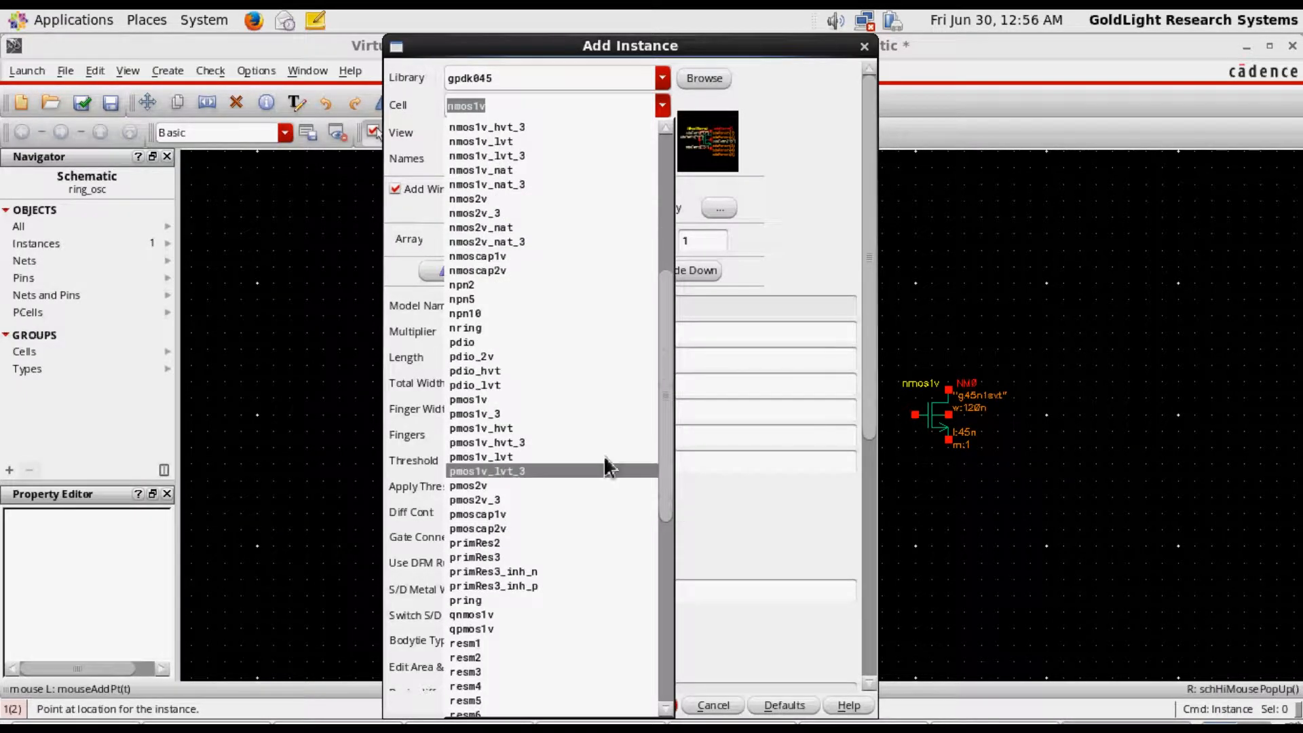
left_click(476, 401)
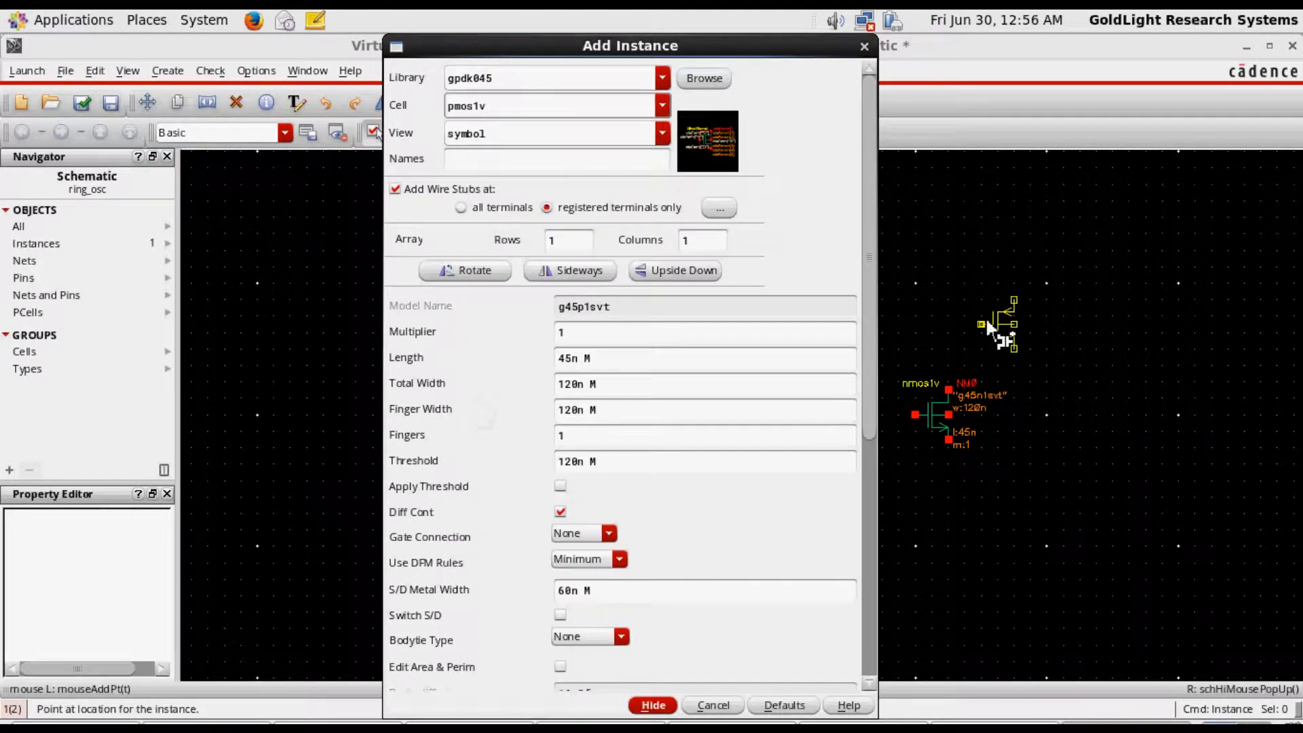
left_click(917, 240)
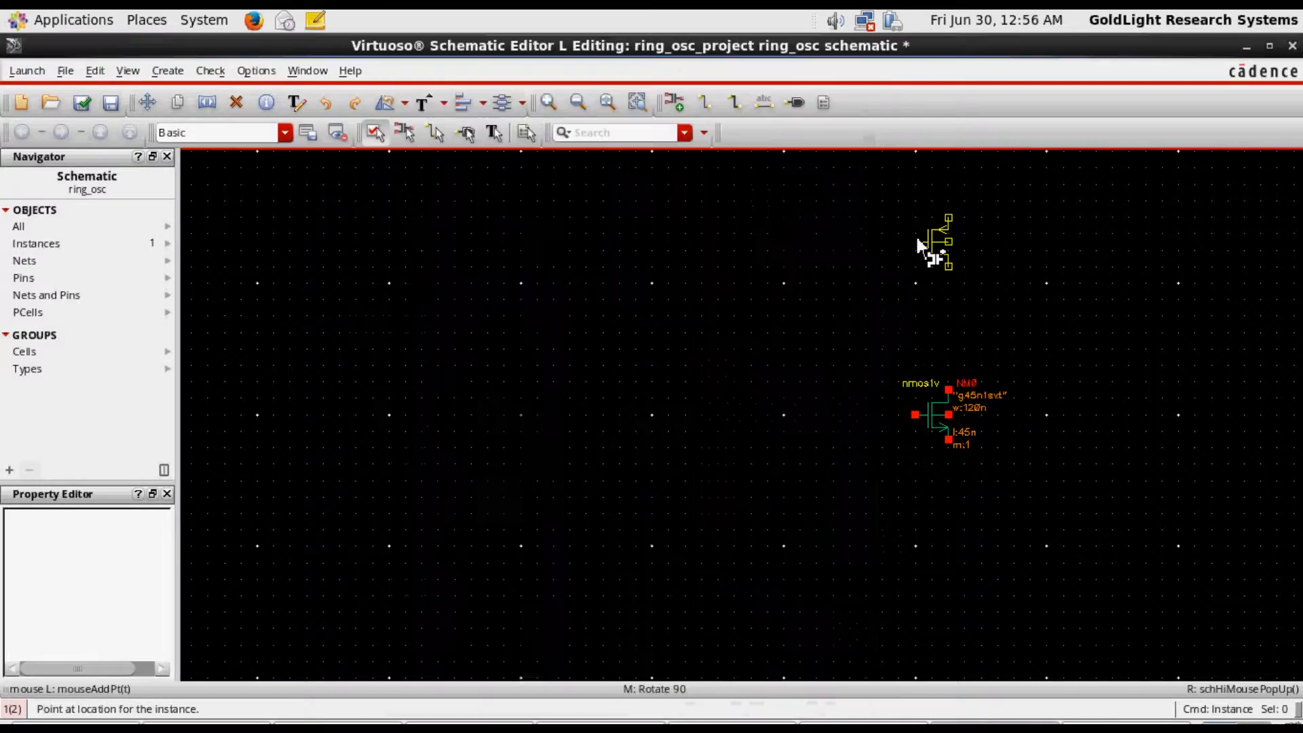
key("Escape")
Move the PMOS and NMOS transistors together toward the left-centre of the schematic canvas, then deselect them
left_click_drag(862, 184, 1016, 525)
left_click_drag(916, 416, 563, 474)
left_click(730, 378)
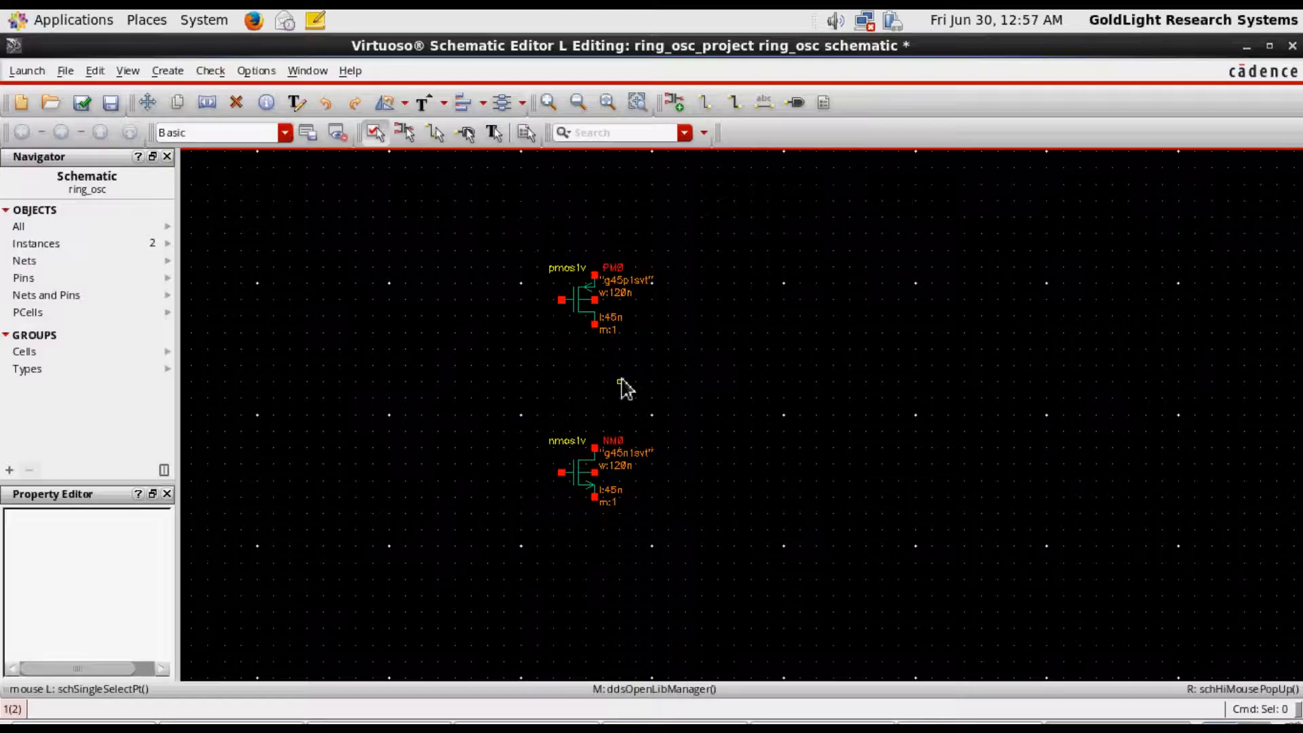
Wire the PMOS drain to the NMOS drain and join both gates with a wire routed along their left side
key("w")
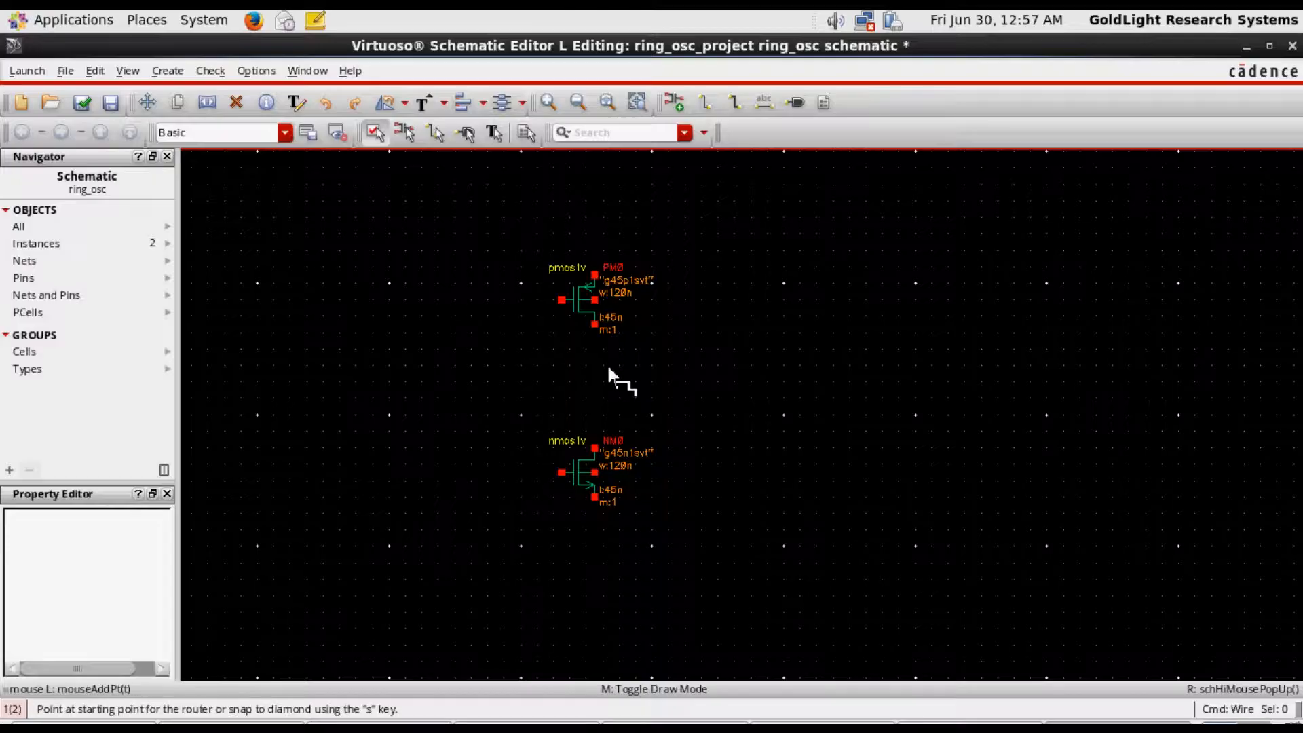
left_click(594, 325)
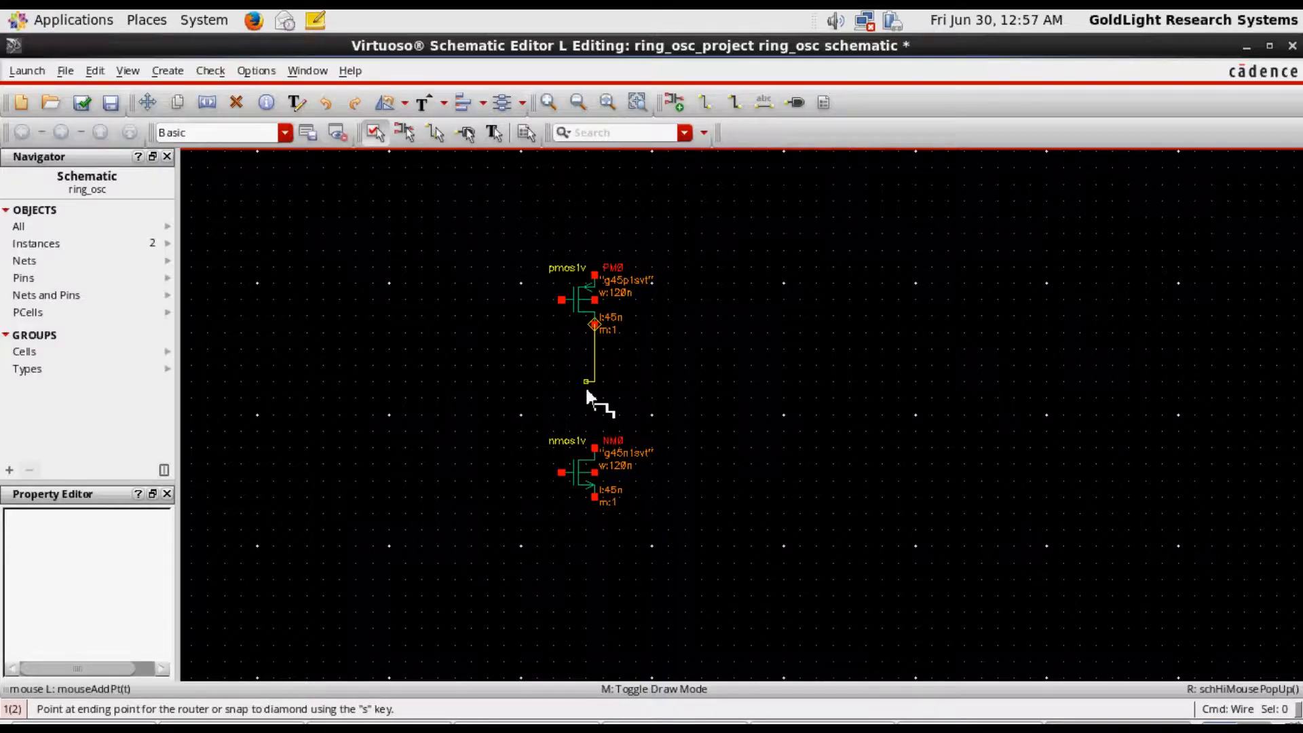
left_click(603, 455)
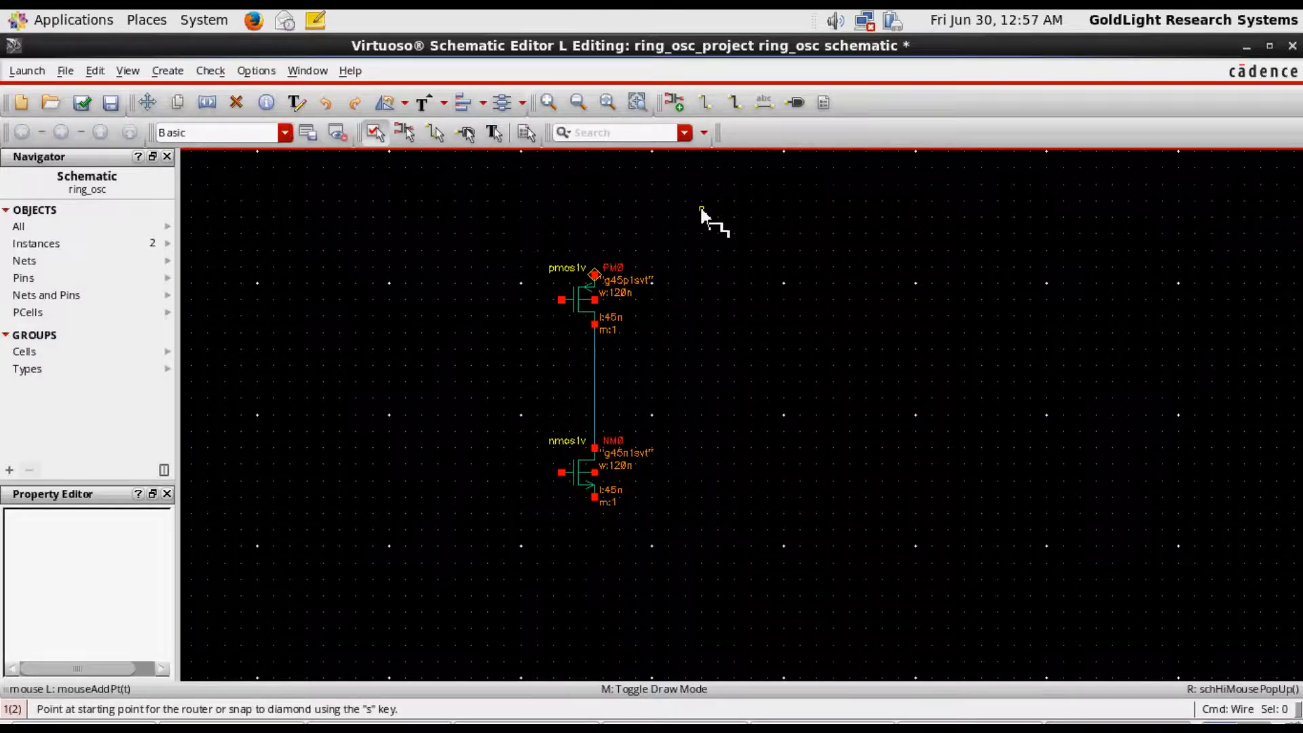
left_click(561, 299)
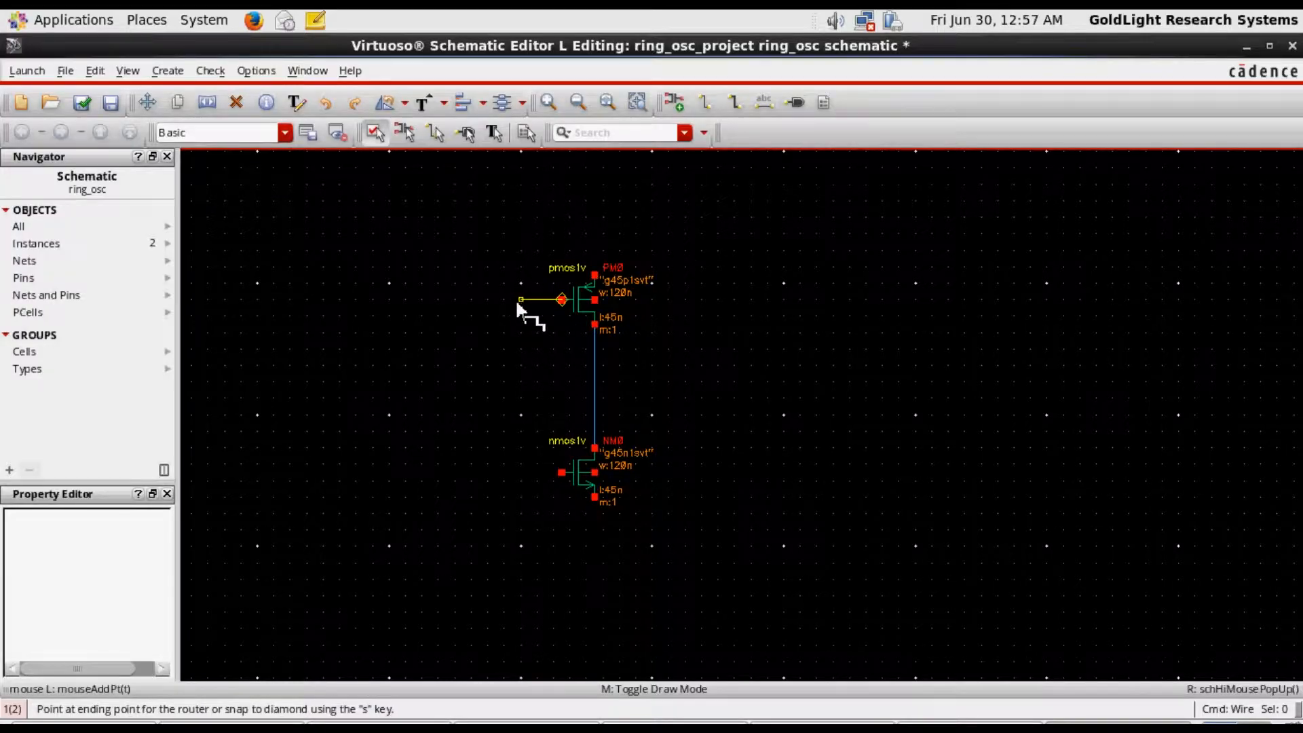
left_click(519, 299)
left_click(560, 471)
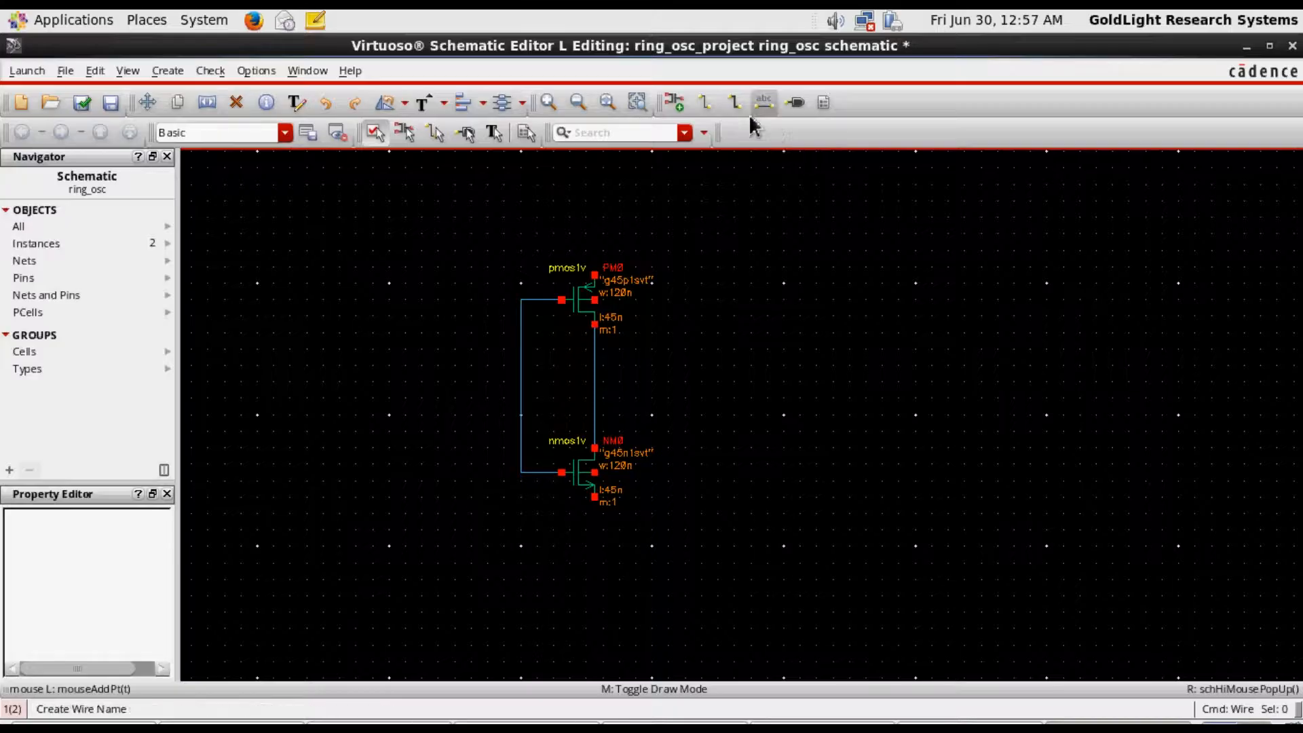
Place one vdd symbol from the analogLib library in the empty area to the right of the inverter
left_click(673, 102)
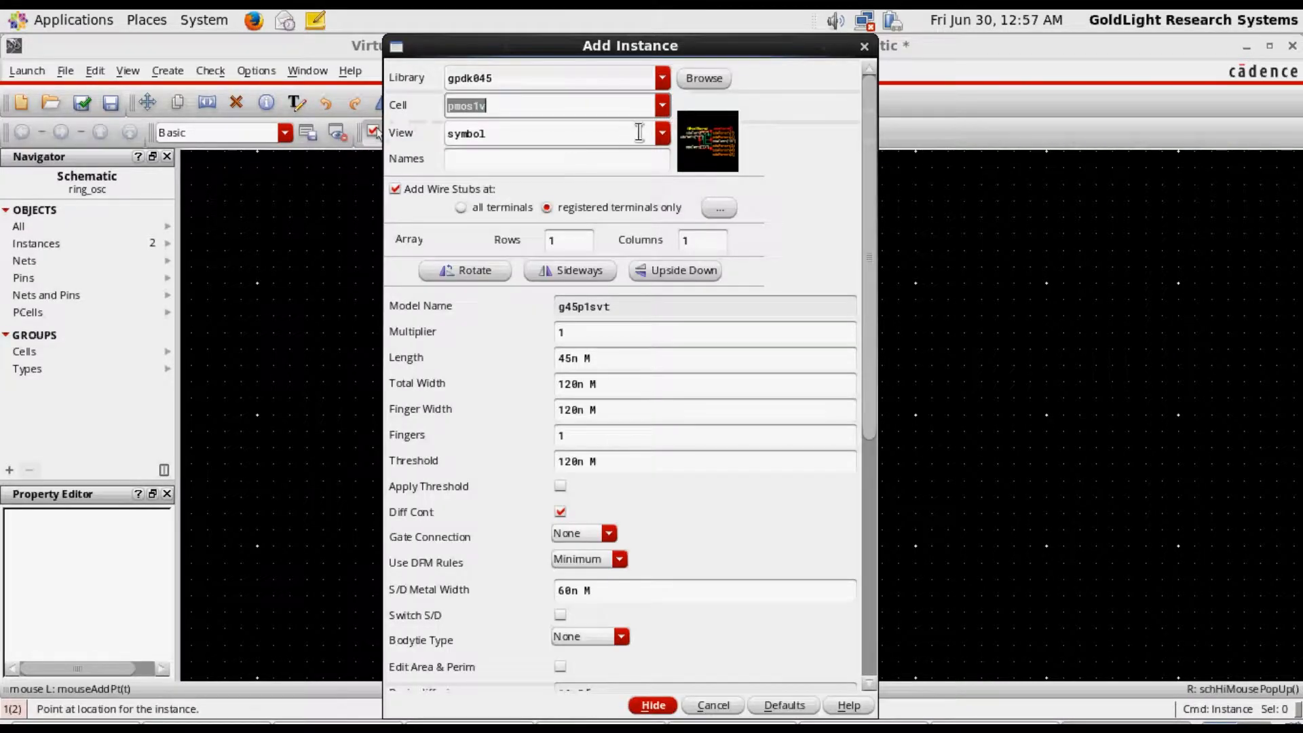
left_click(638, 79)
left_click(662, 80)
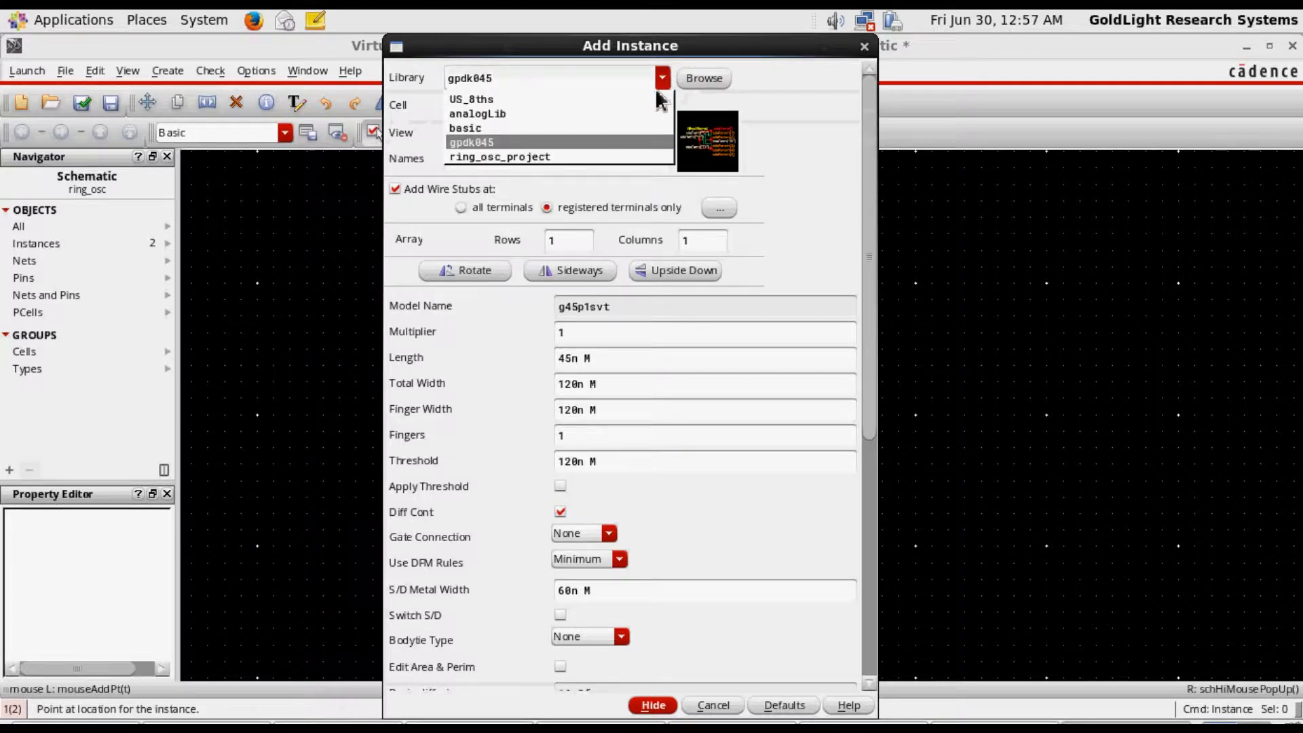
left_click(565, 110)
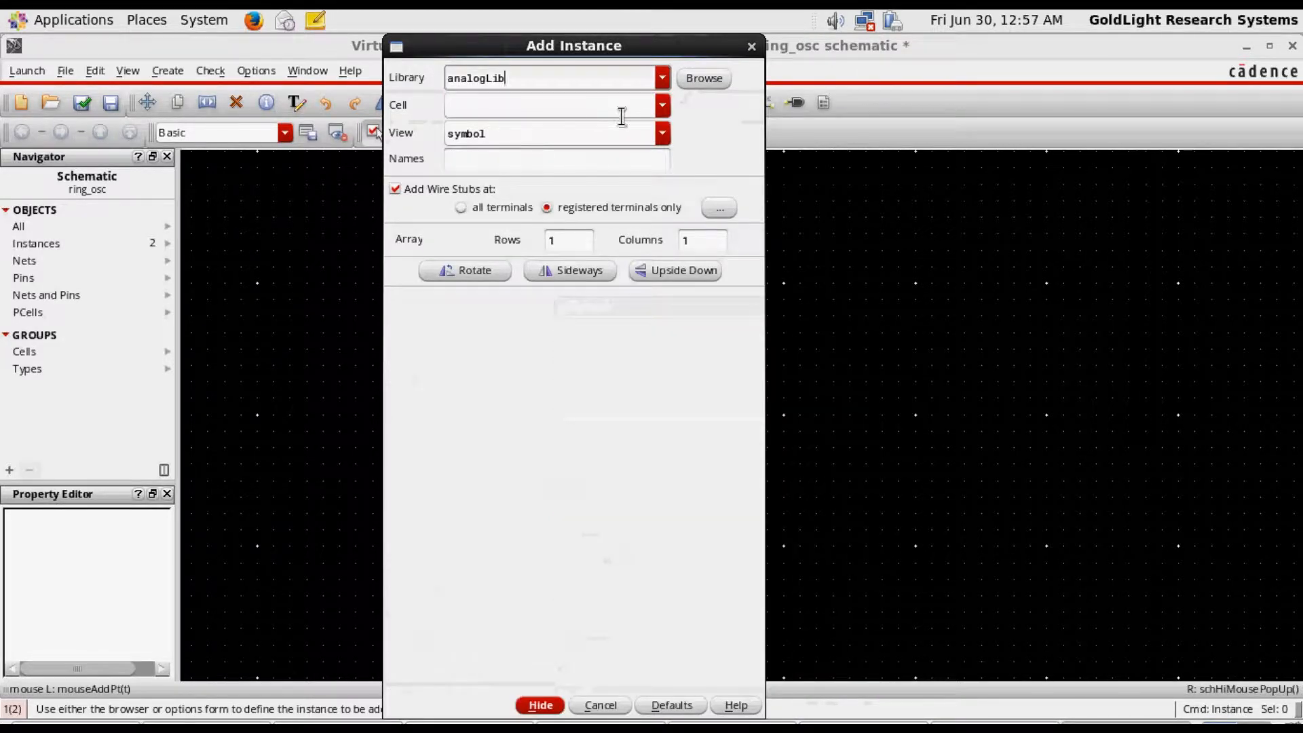
left_click(663, 112)
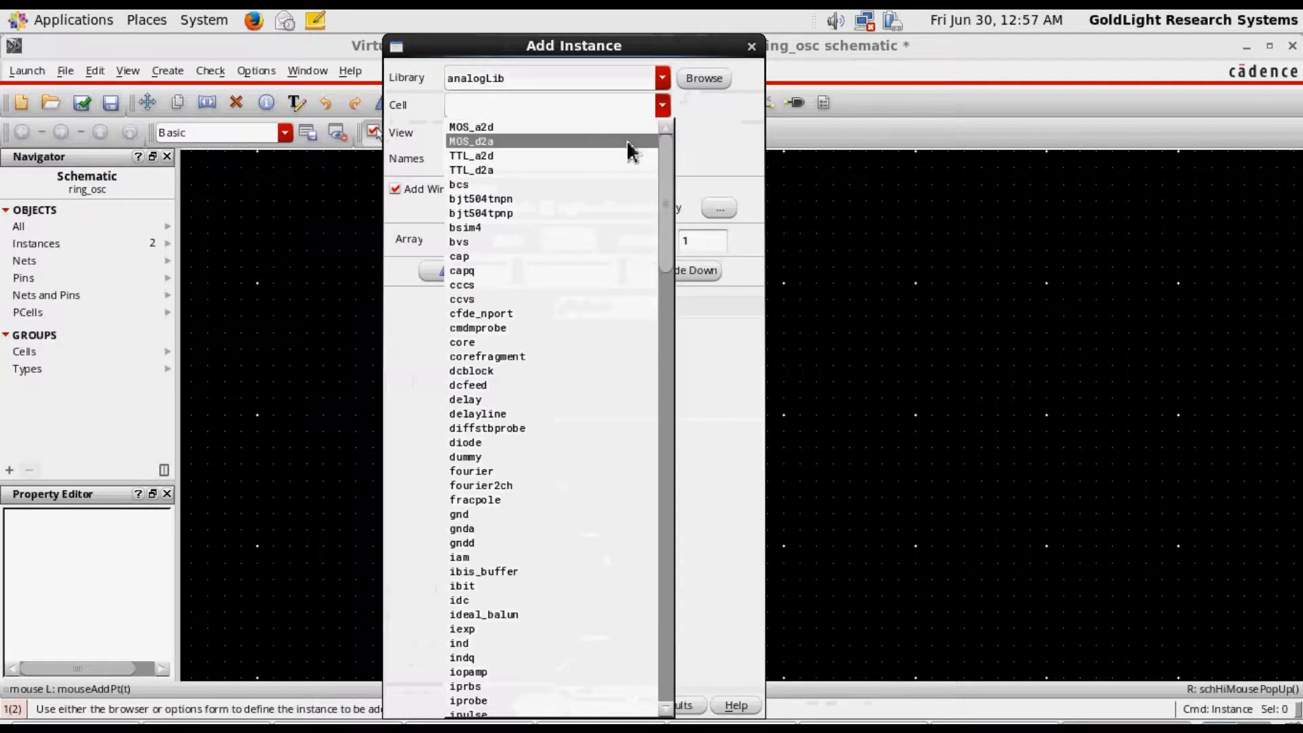
left_click(545, 112)
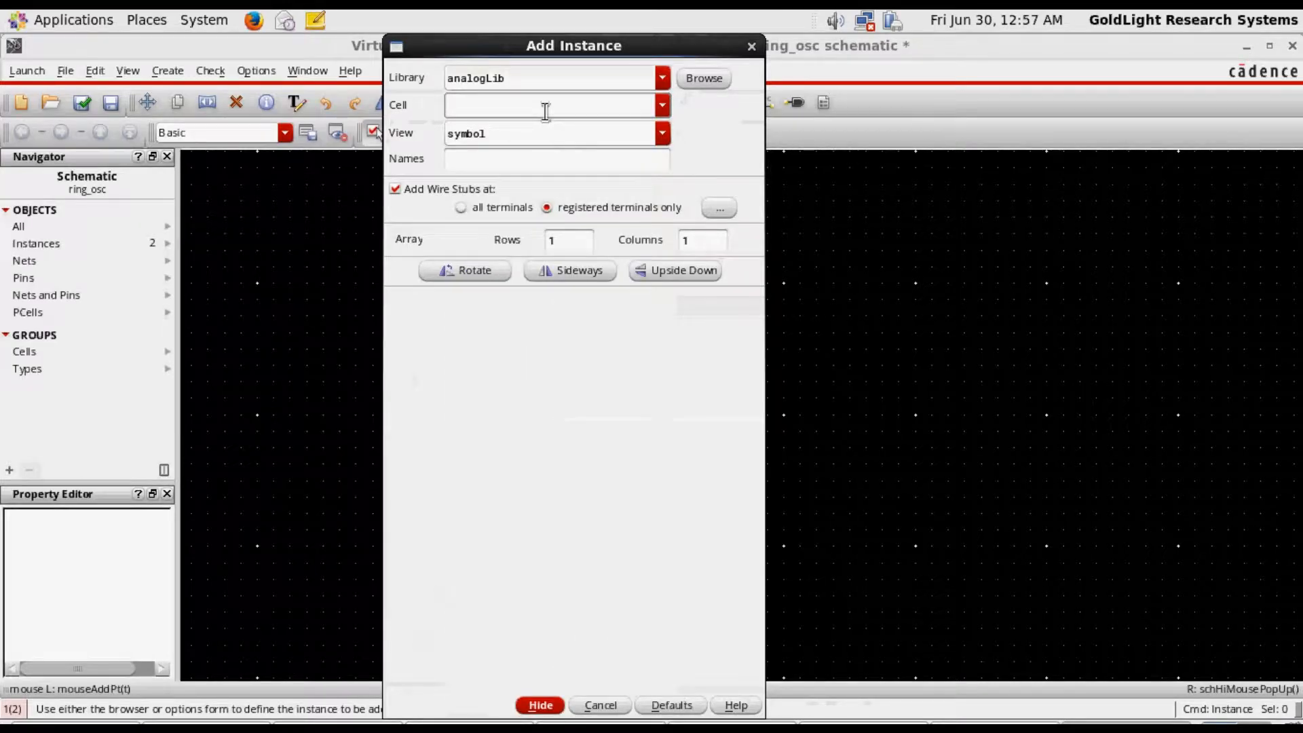
type("vdd")
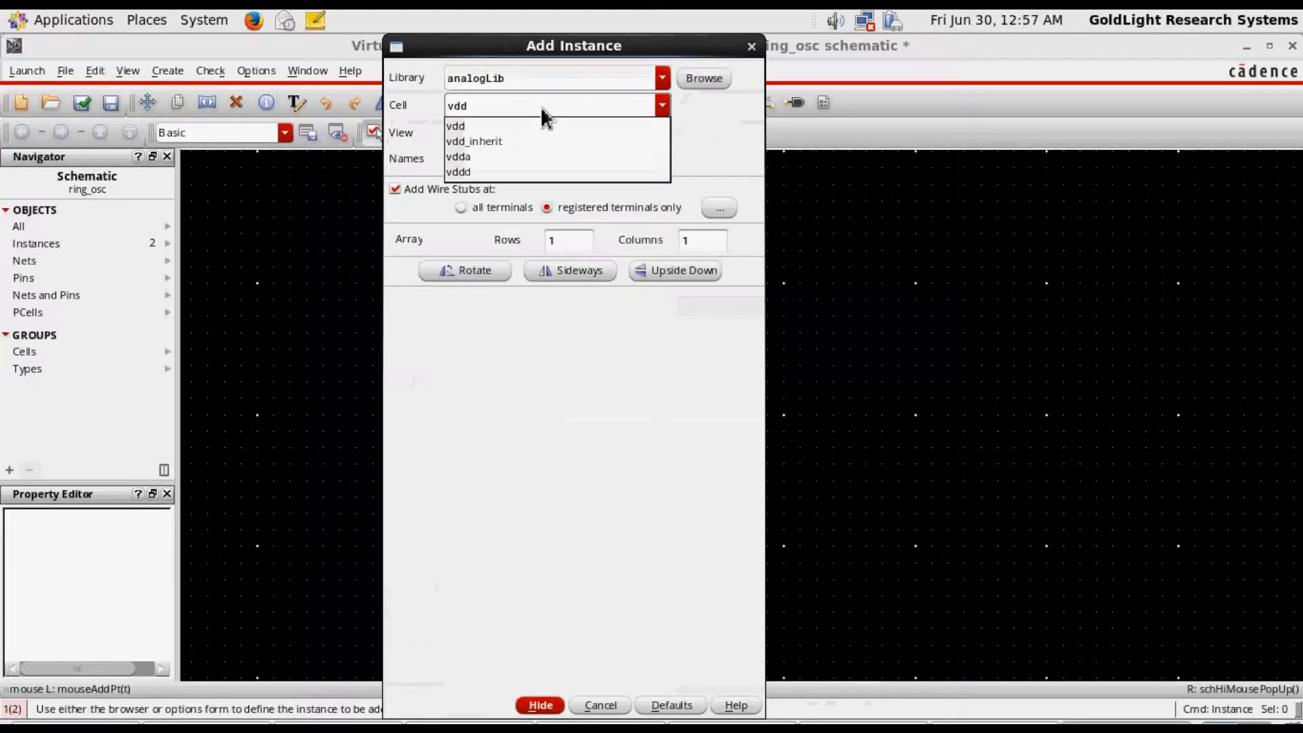
left_click(470, 125)
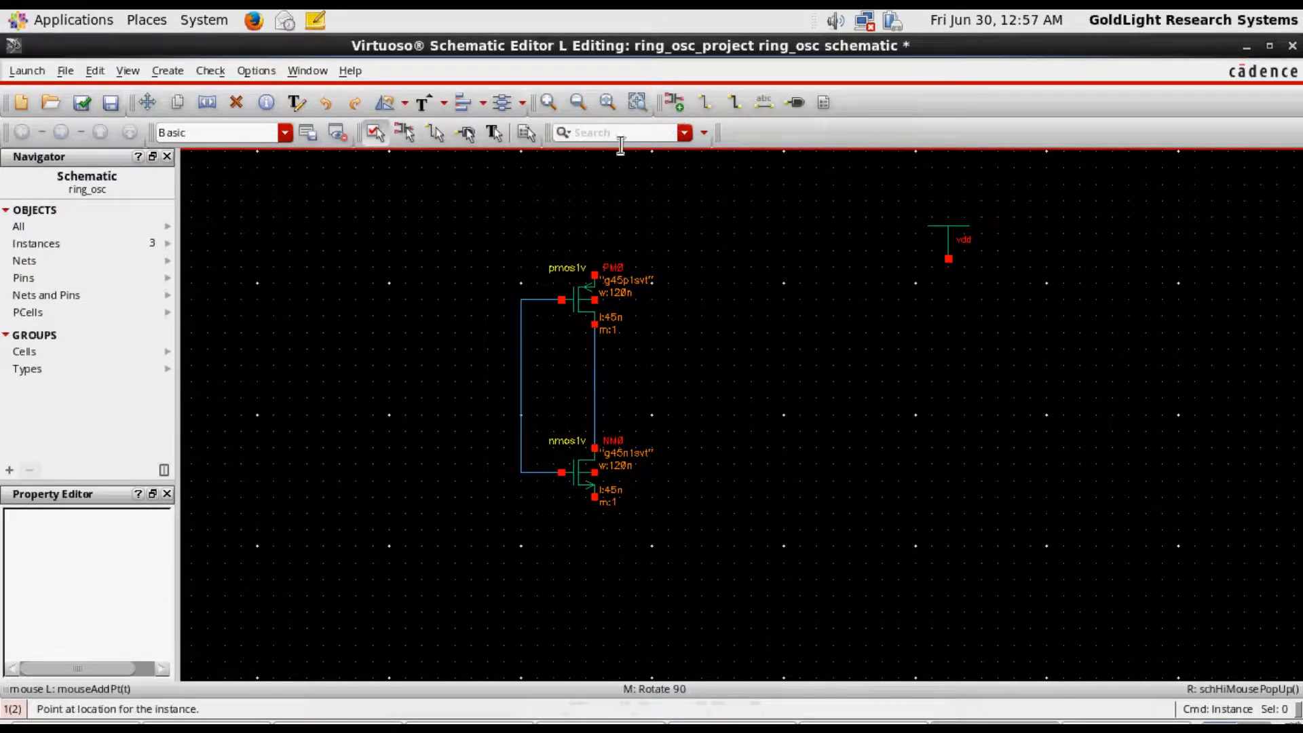
Place one vdc source from analogLib directly below the vdd symbol and end instance placement
left_click(675, 102)
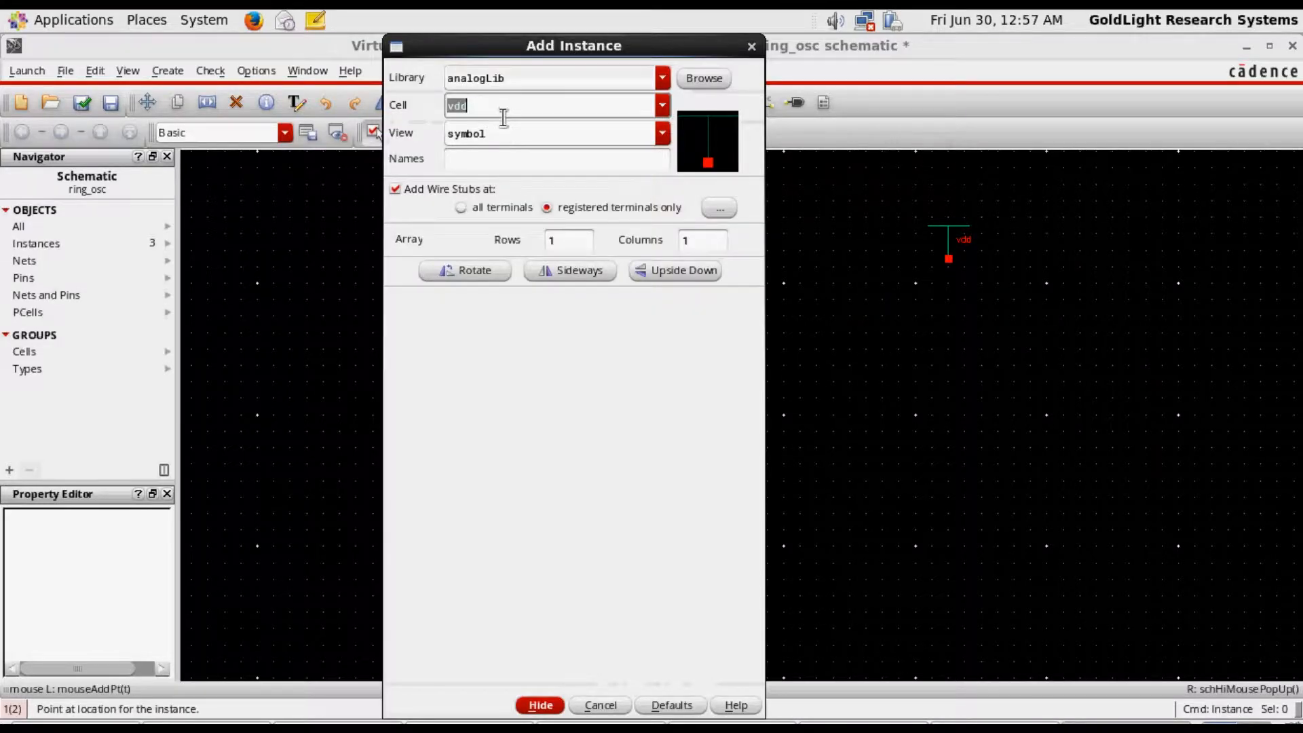
type("v")
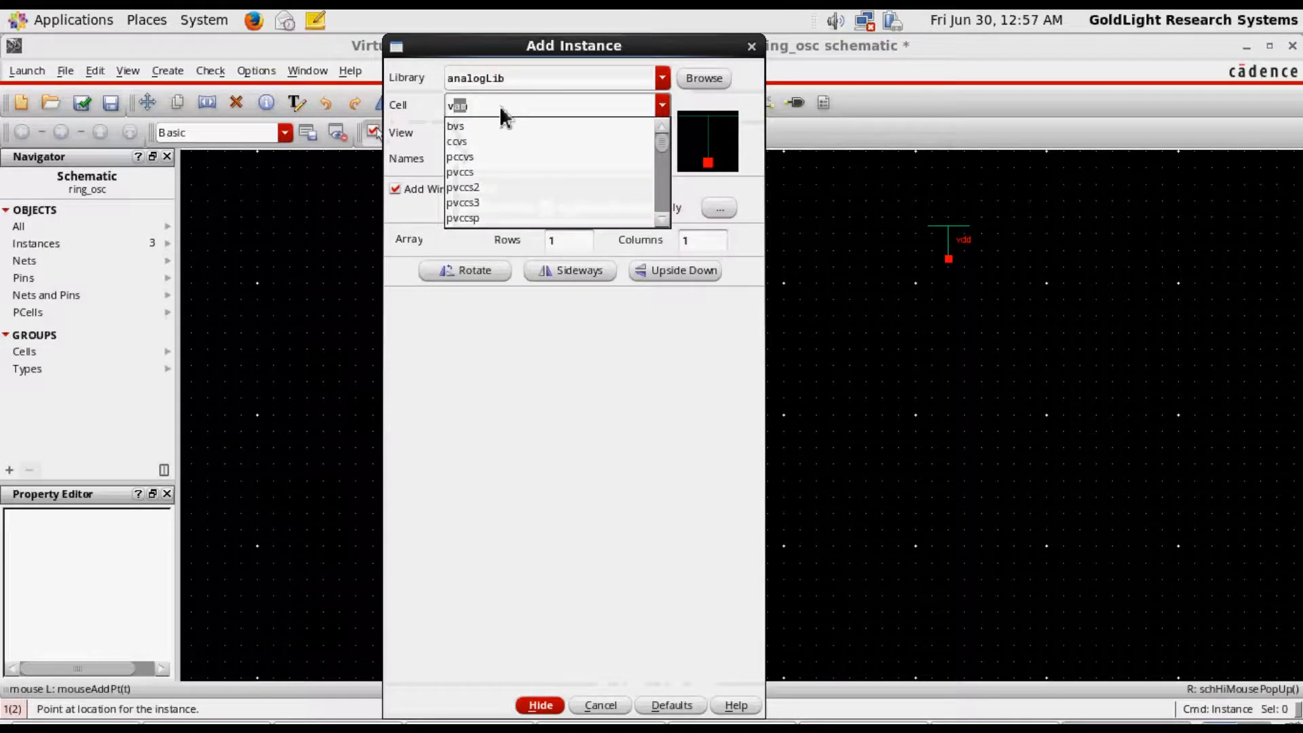
type("dc")
key("Return")
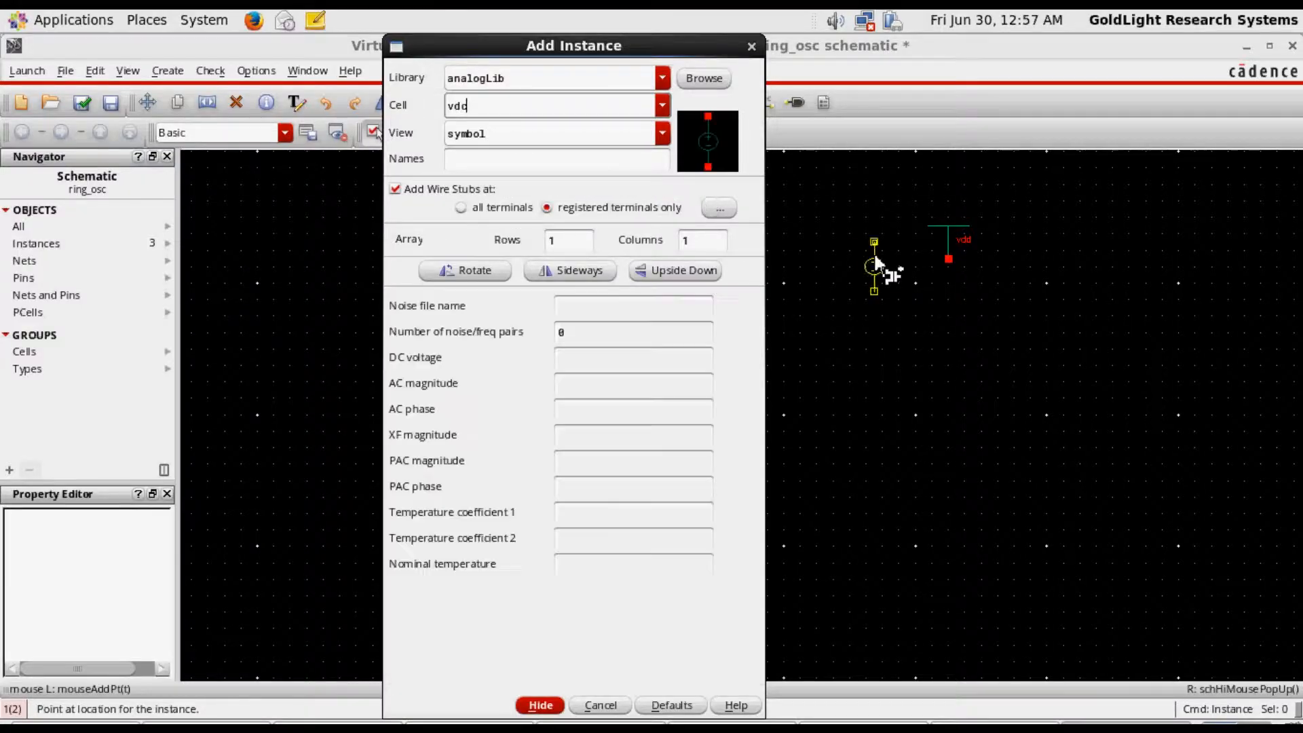
left_click(948, 281)
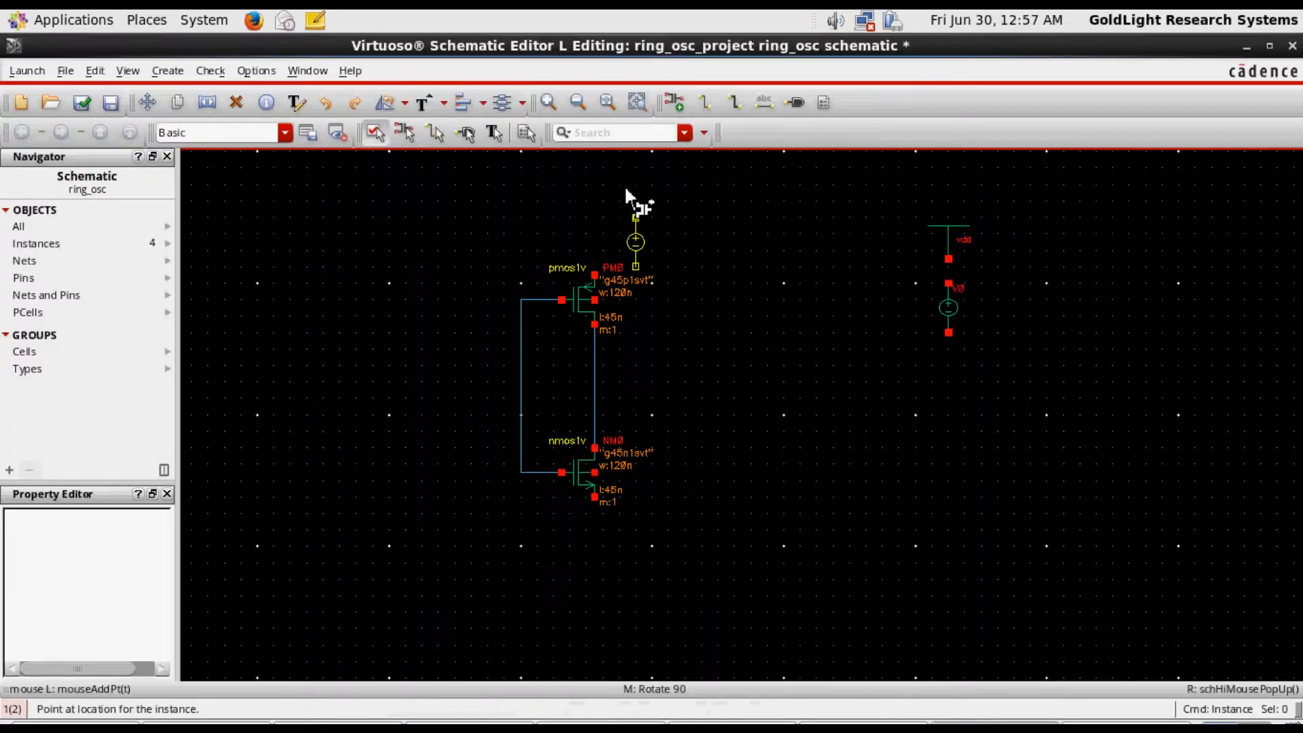
key("Escape")
Place one gnd symbol from analogLib directly below the vdc source and end instance placement
left_click(671, 109)
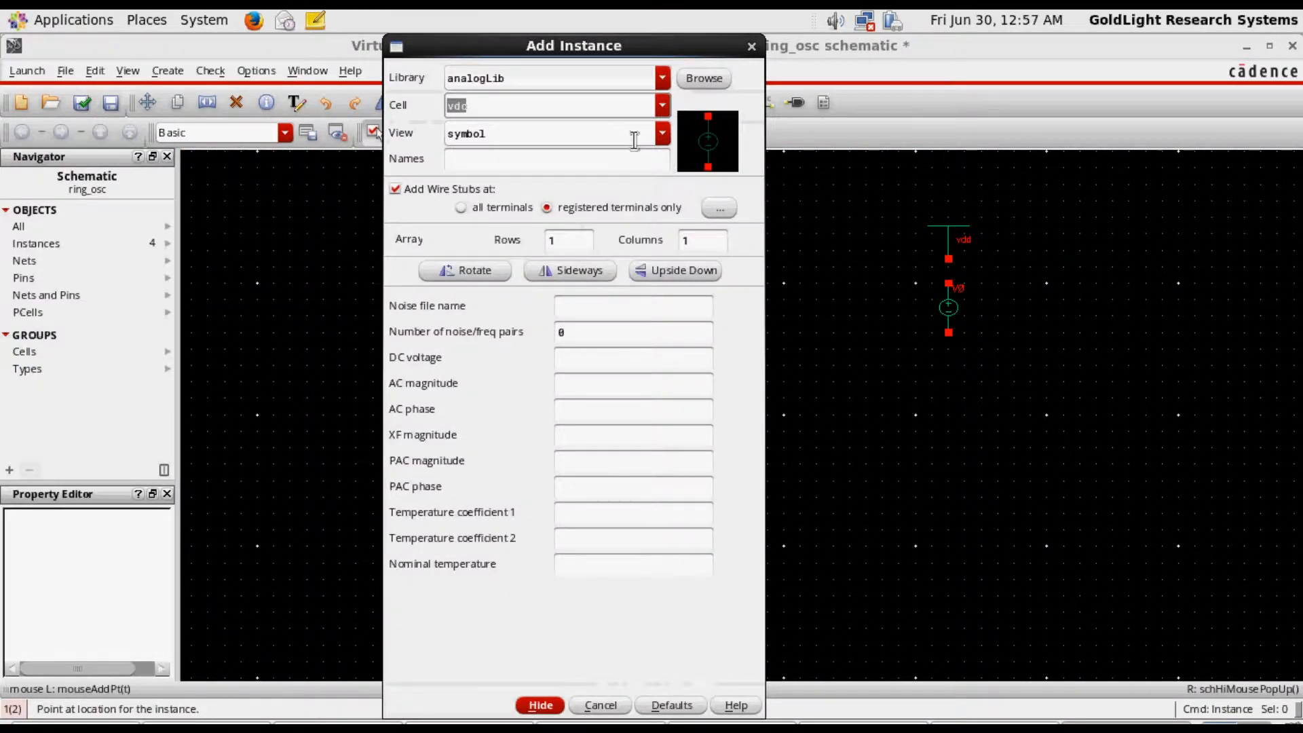
type("gnd")
key("Return")
key("Return")
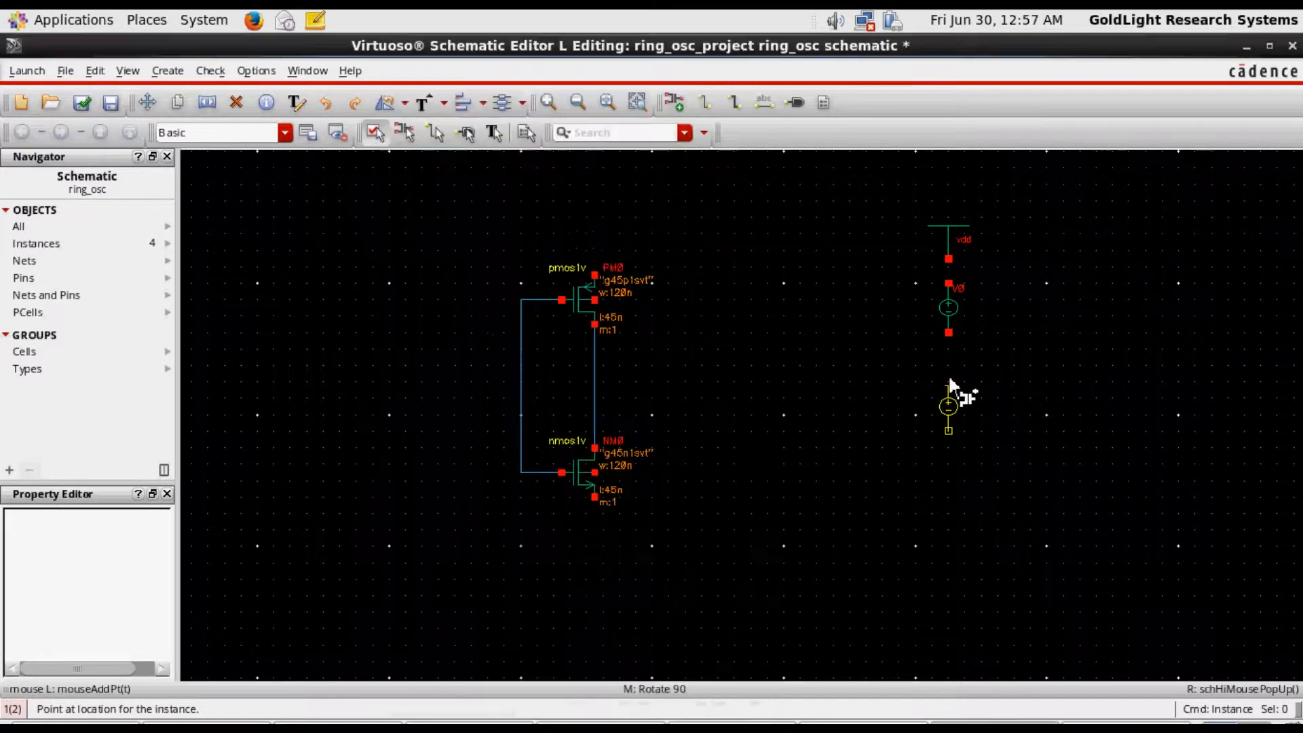
left_click(950, 385)
key("Escape")
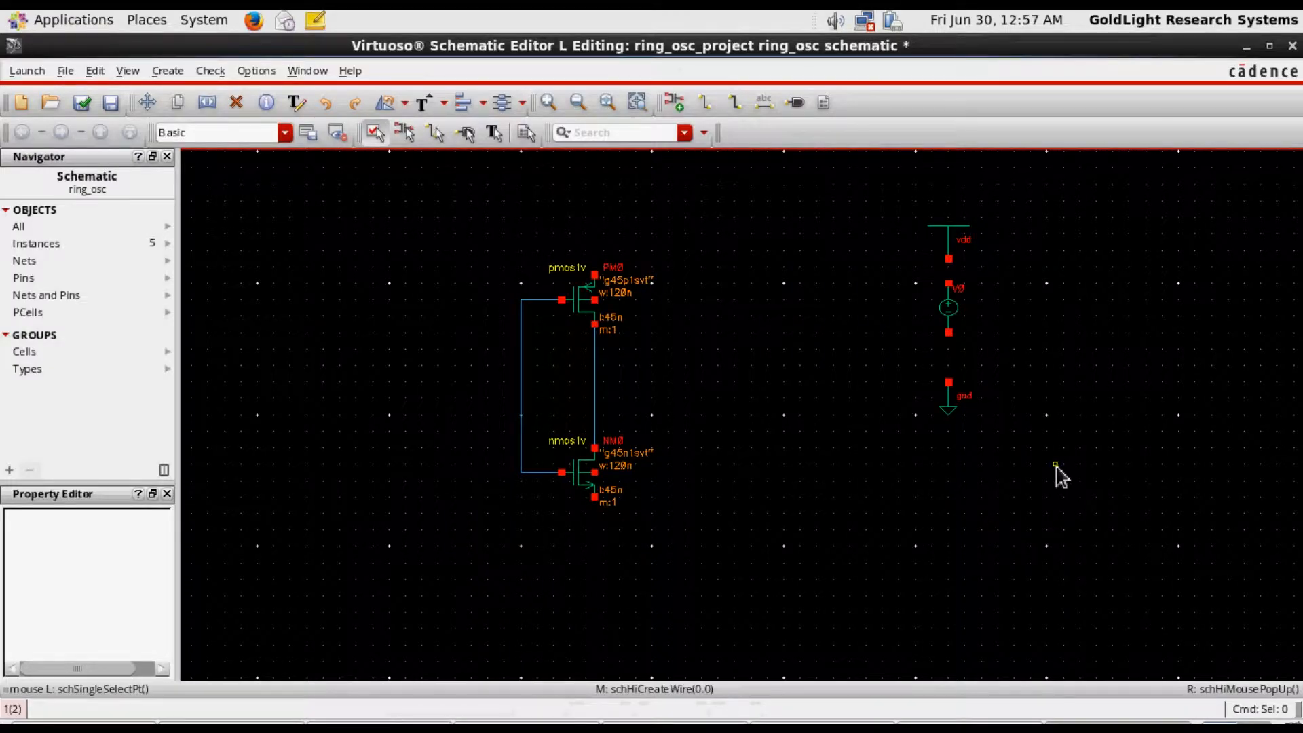
Move the vdc source slightly down so it sits about midway between the vdd and gnd symbols
key("s")
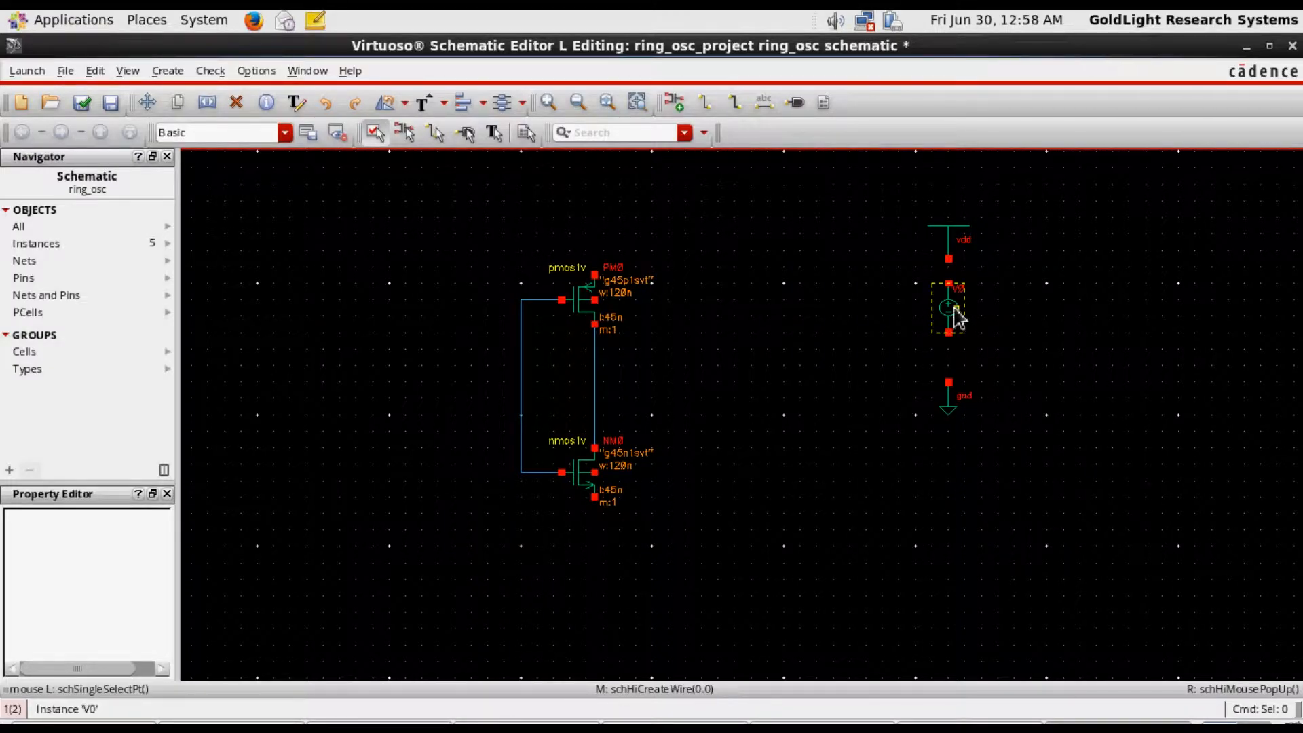
left_click(950, 316)
left_click(951, 332)
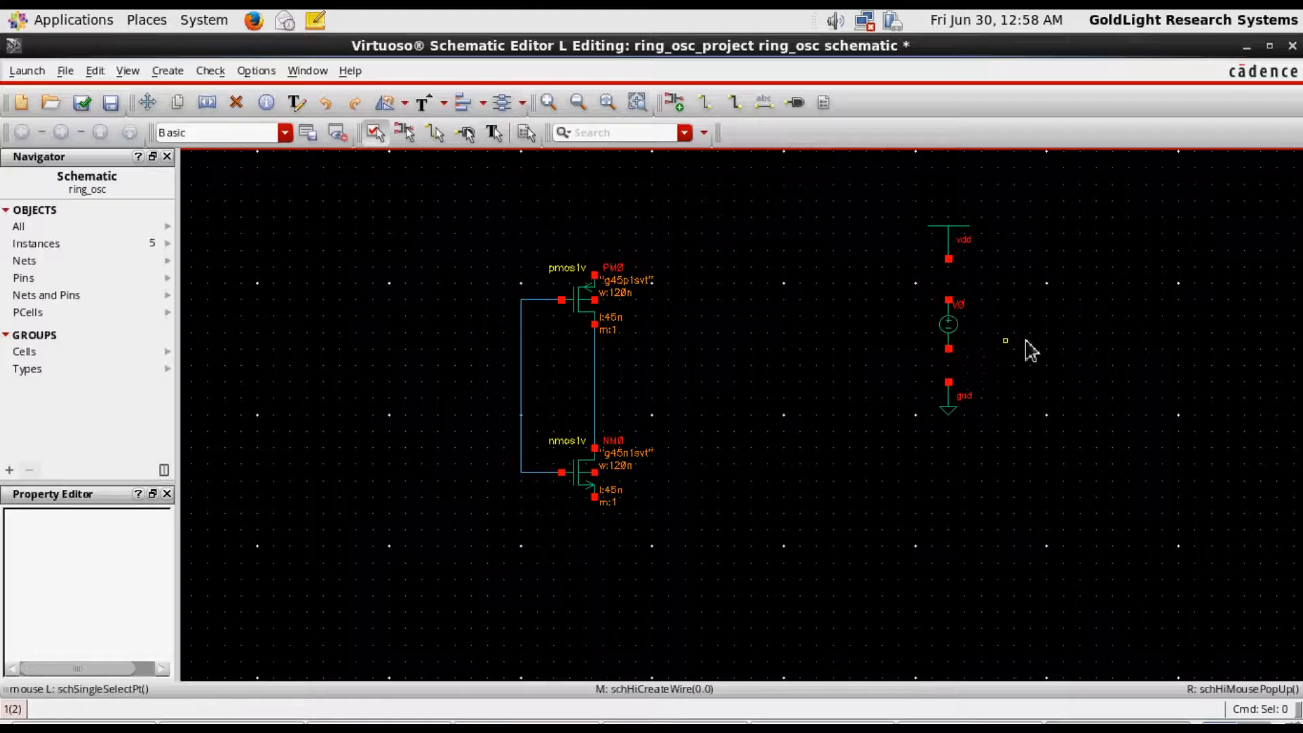
Wire the vdc source to vdd above and gnd below, and move the whole supply branch to the left of the inverter
left_click(707, 103)
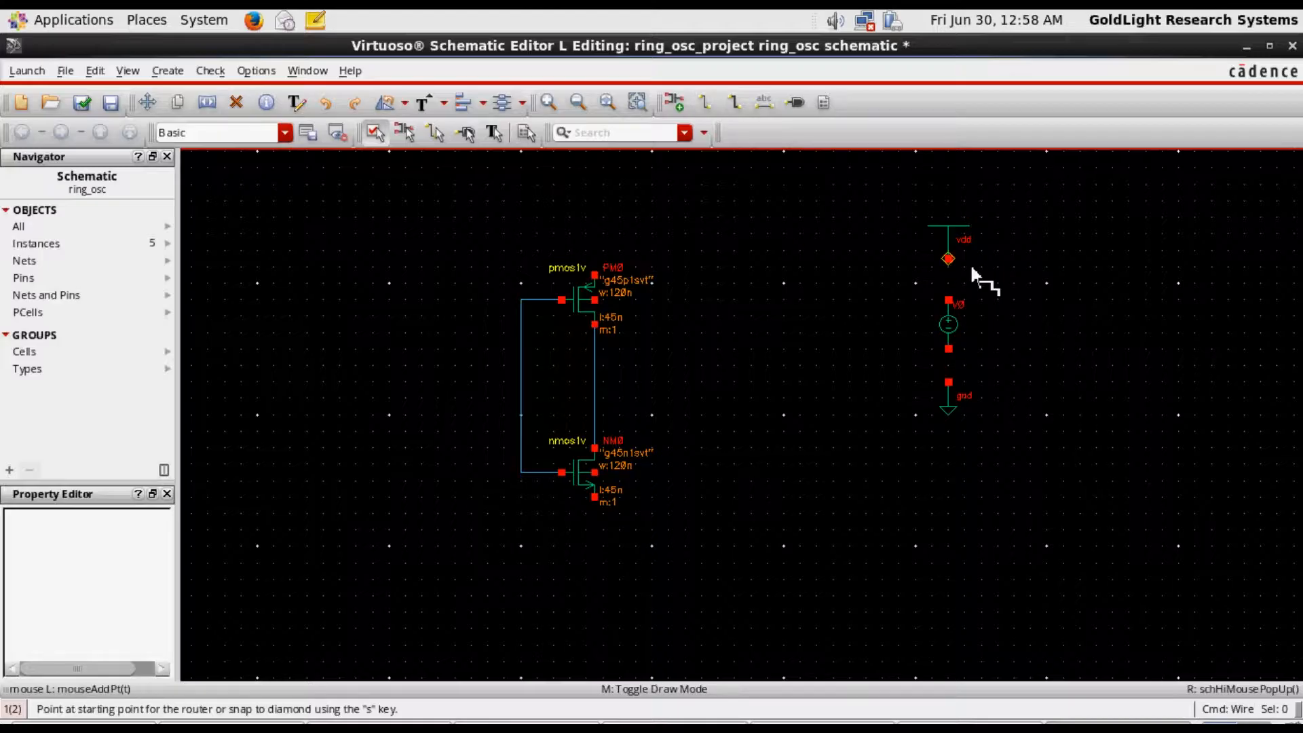
left_click(950, 256)
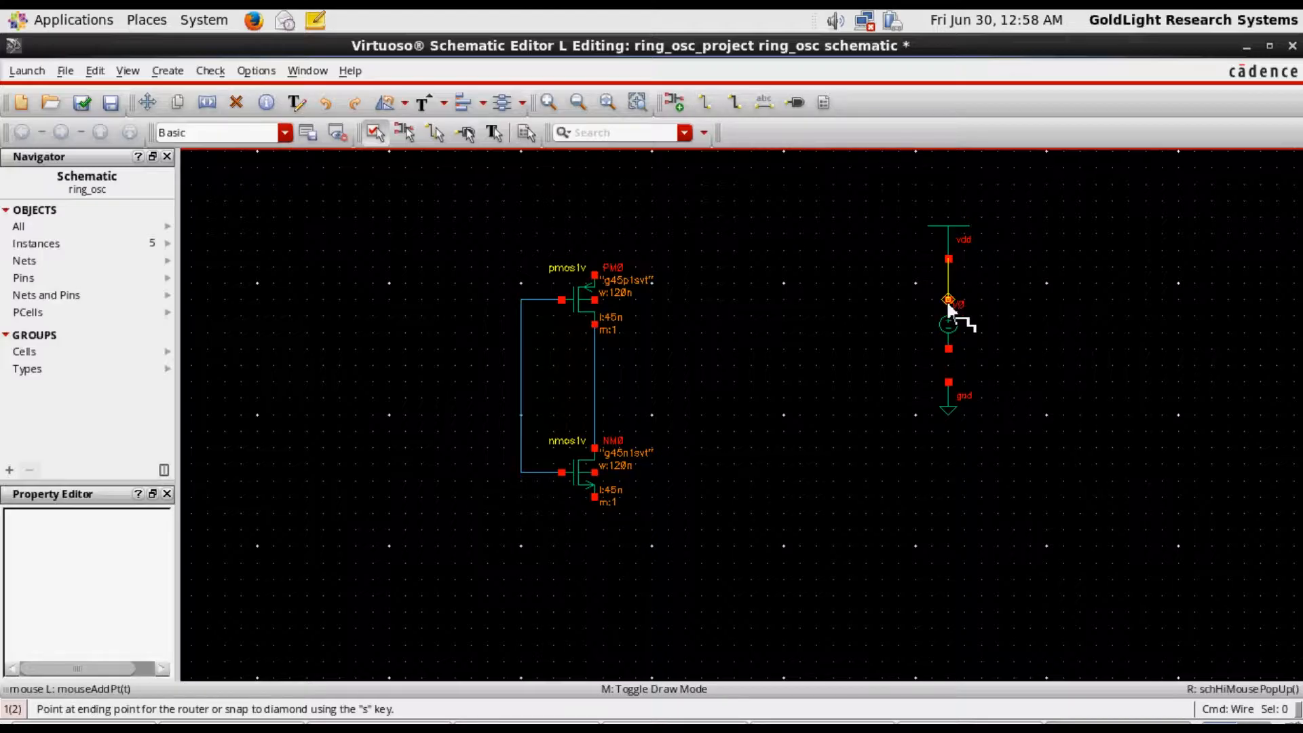
left_click(948, 300)
left_click(948, 349)
left_click(948, 382)
key("Escape")
left_click_drag(874, 177, 979, 380)
left_click_drag(950, 332, 280, 398)
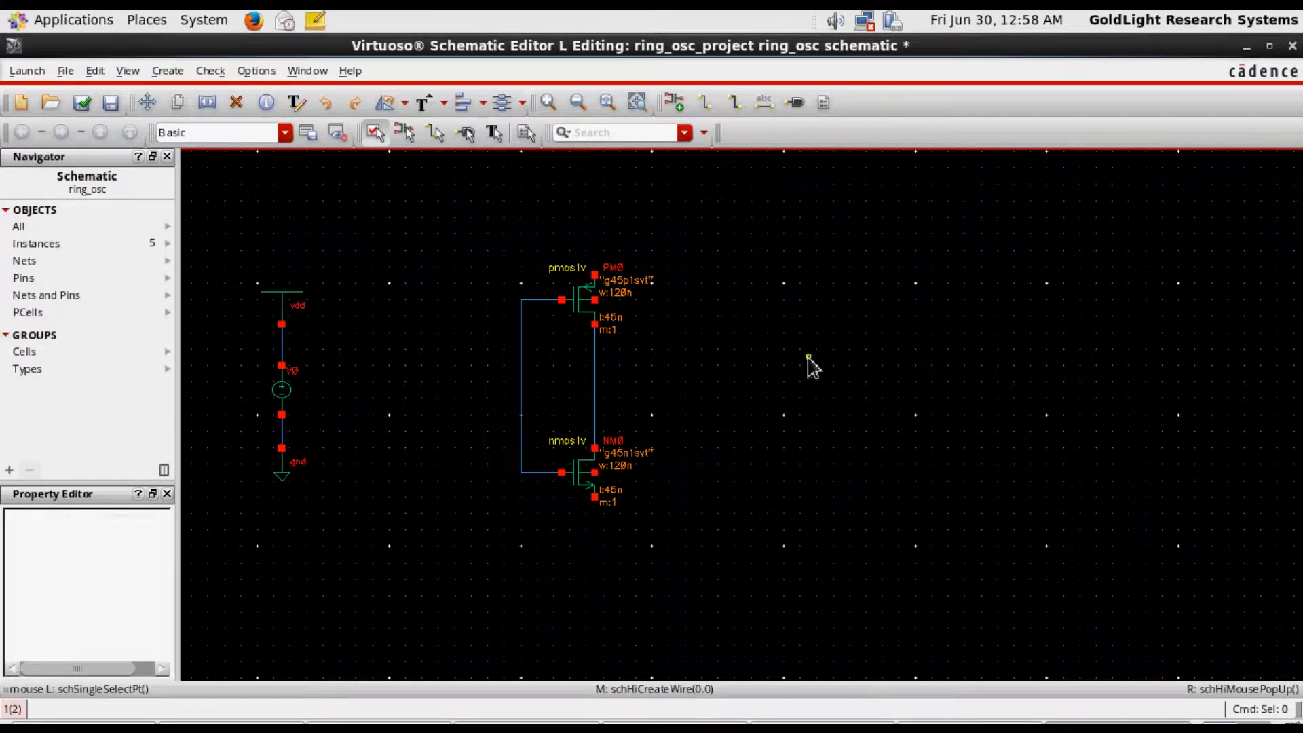
Copy the vdd symbol to directly above the PMOS and the gnd symbol to directly below the NMOS
key("c")
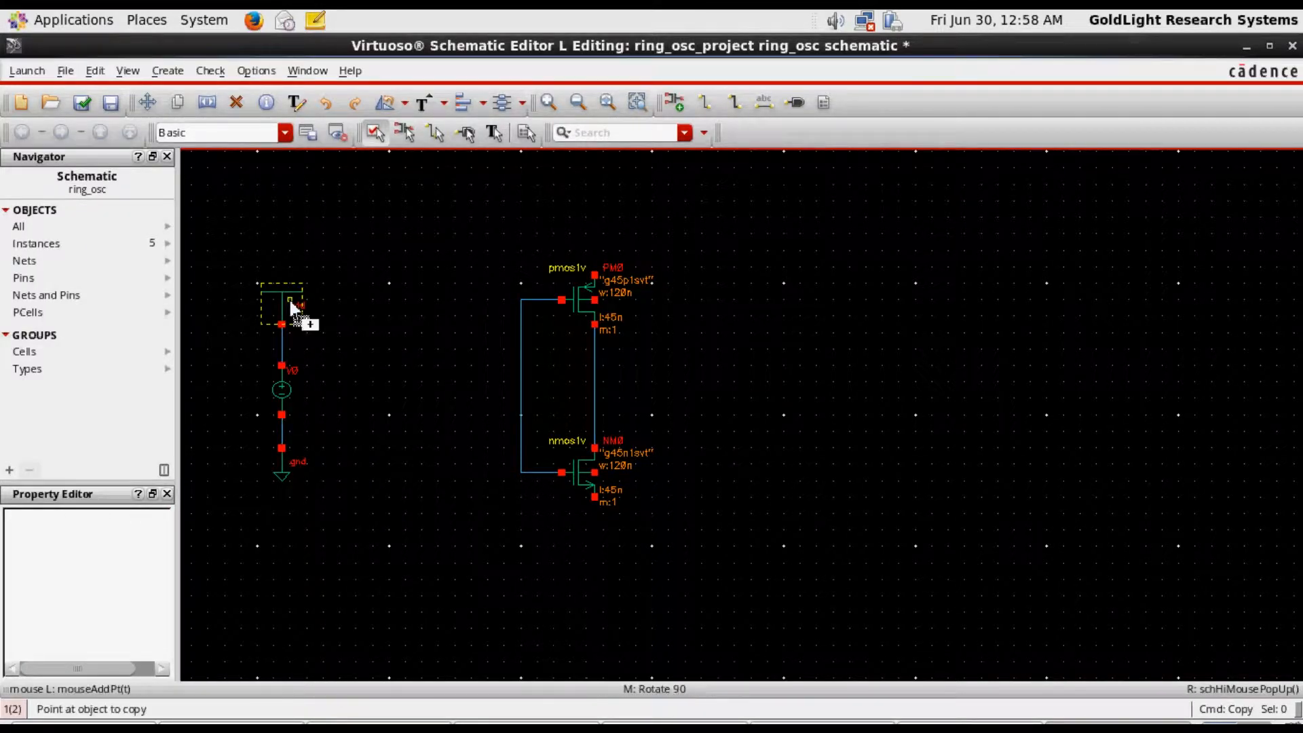
left_click(291, 306)
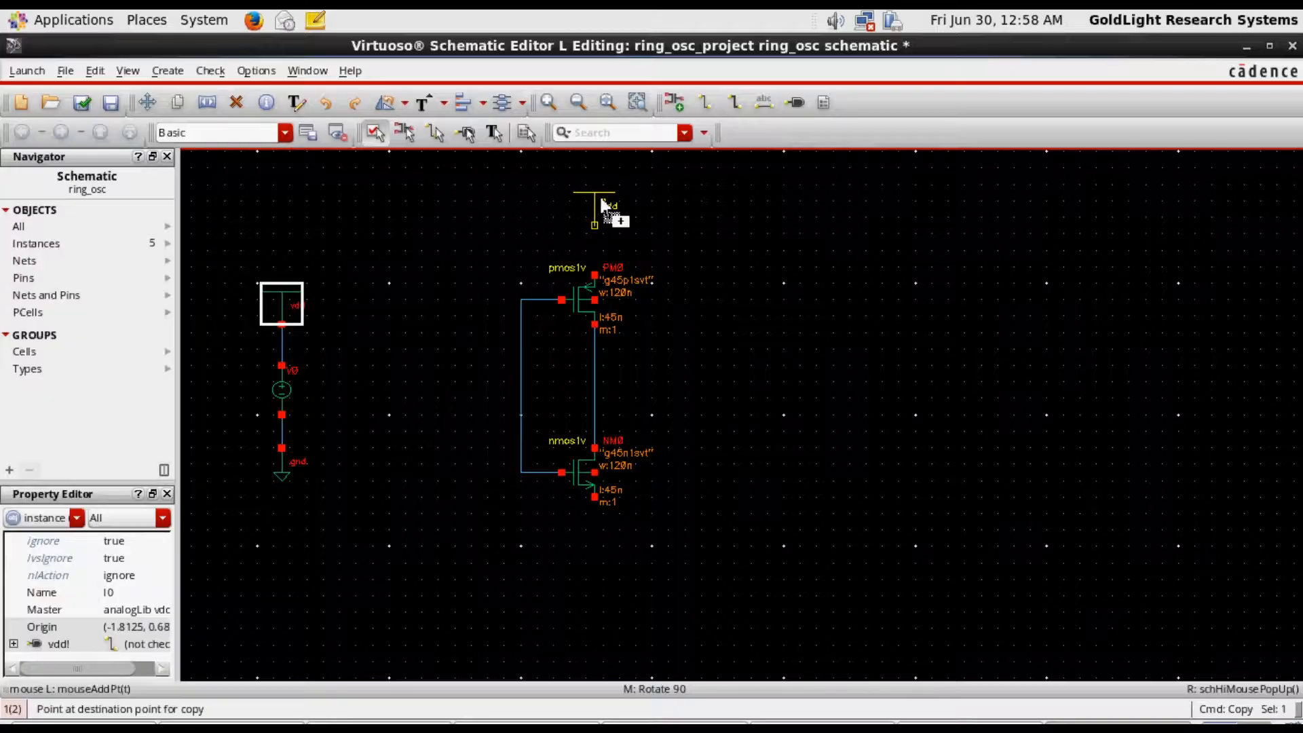
left_click(602, 203)
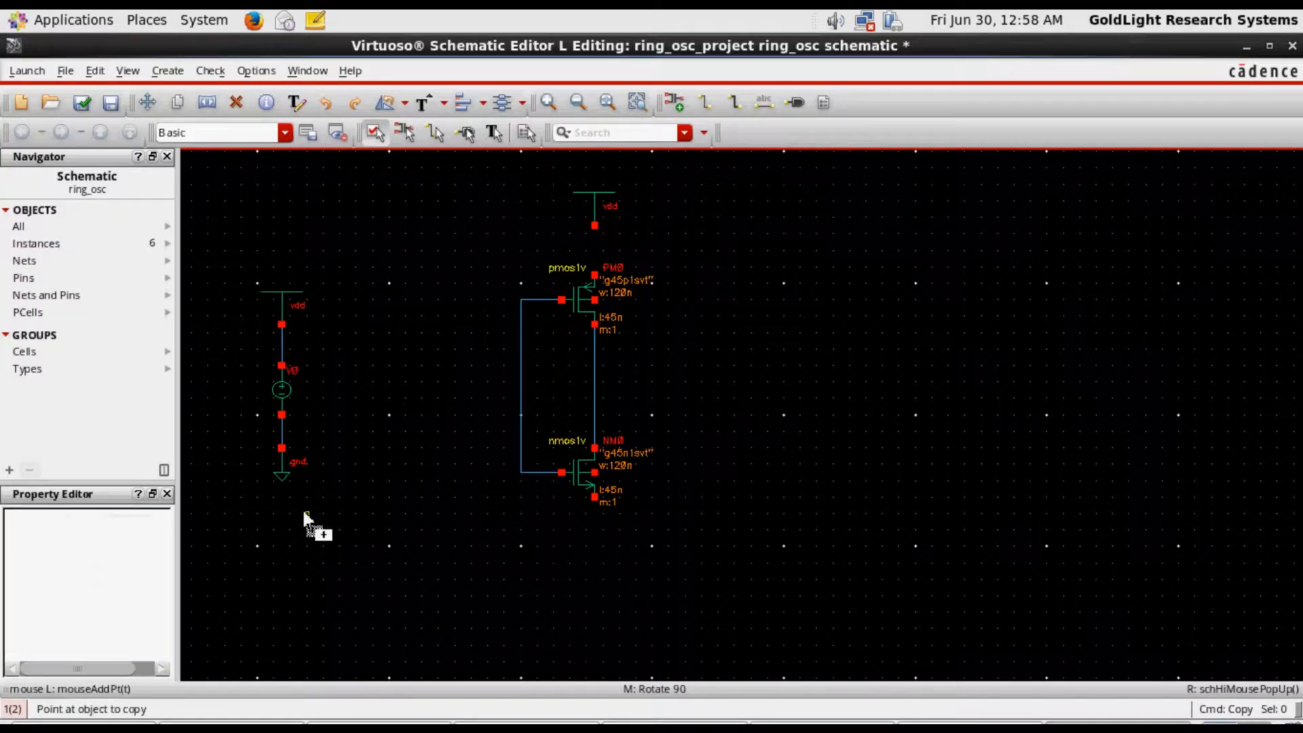
left_click(287, 472)
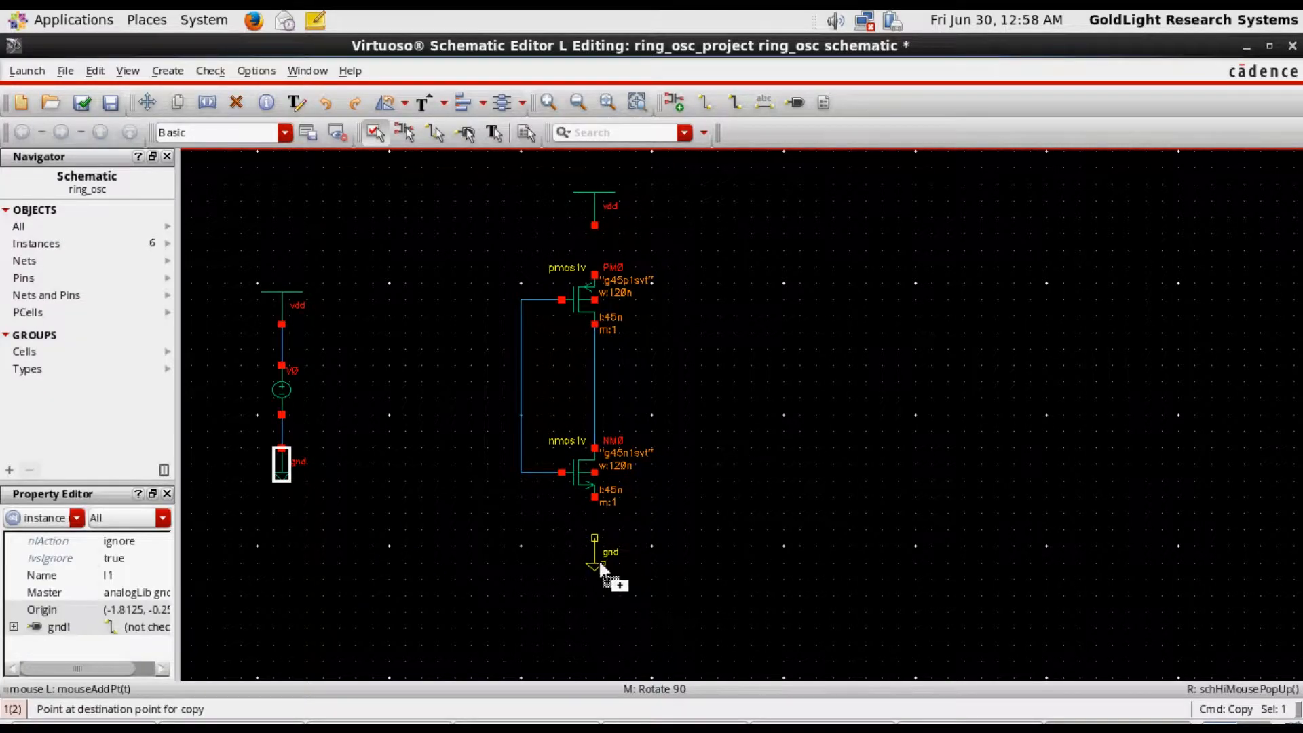
left_click(602, 552)
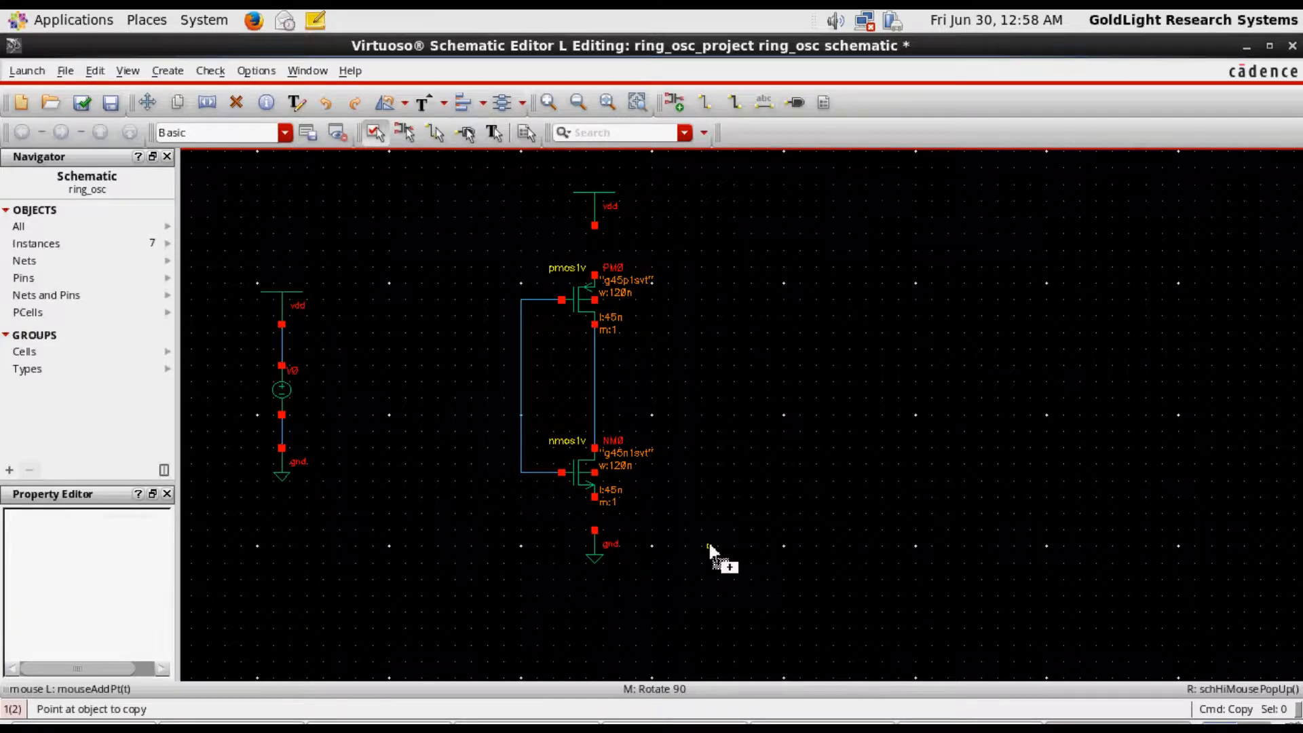
key("Escape")
Wire the copied vdd symbol to the PMOS source and the copied gnd symbol to the NMOS source
left_click(706, 103)
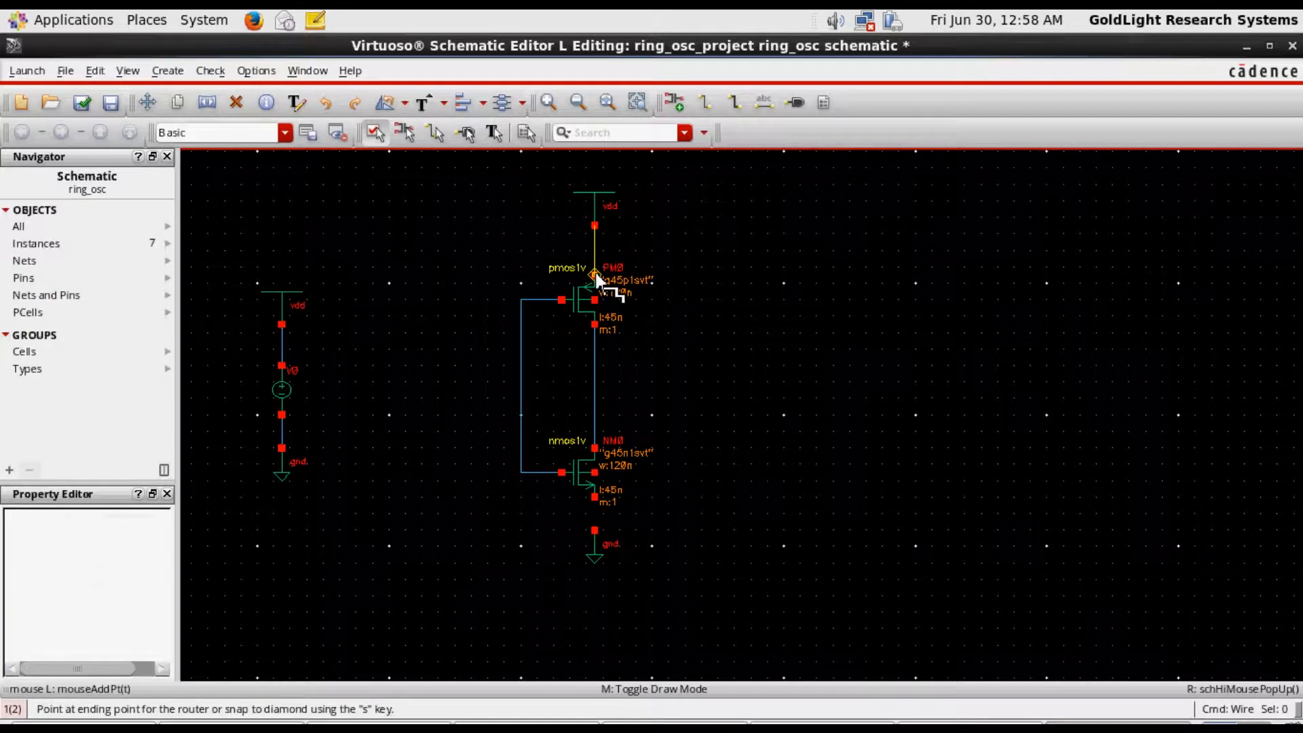
left_click(594, 529)
left_click(594, 496)
Wire the PMOS body terminal to its vdd wire and the NMOS body terminal to its gnd wire
left_click(612, 301)
left_click(594, 251)
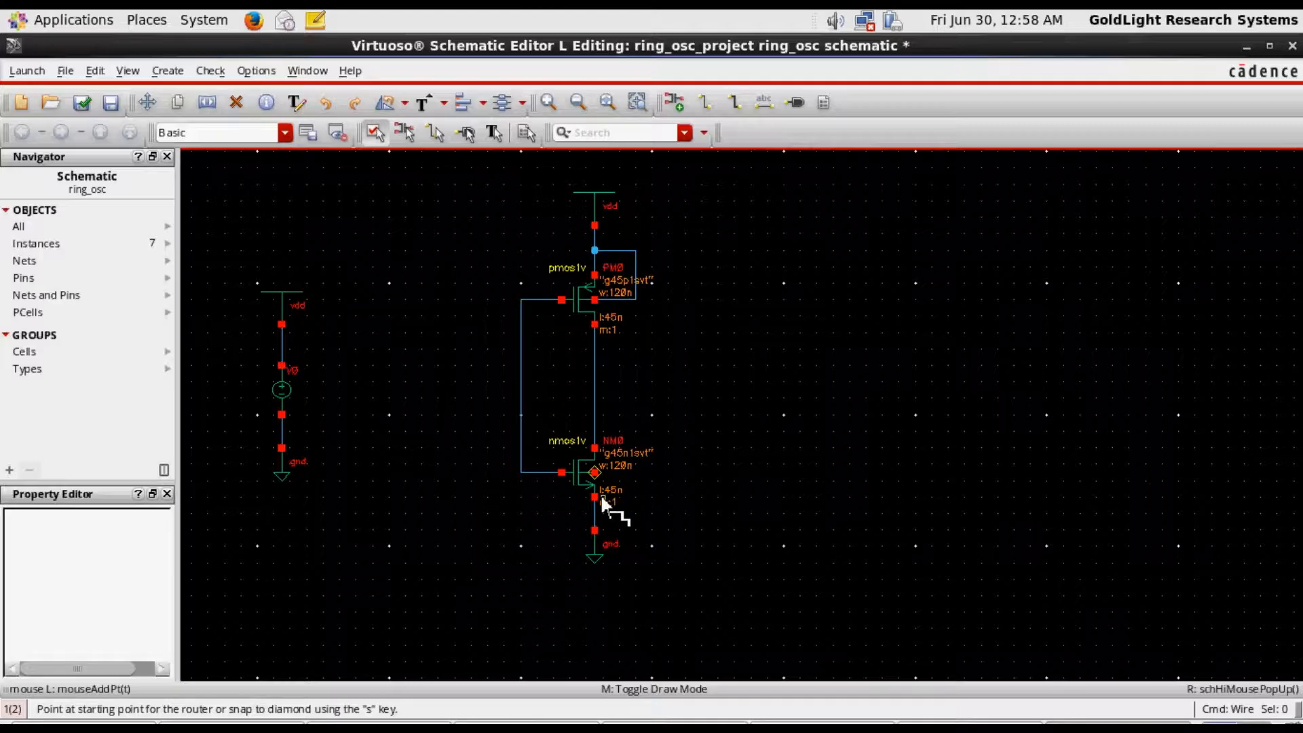
left_click(594, 472)
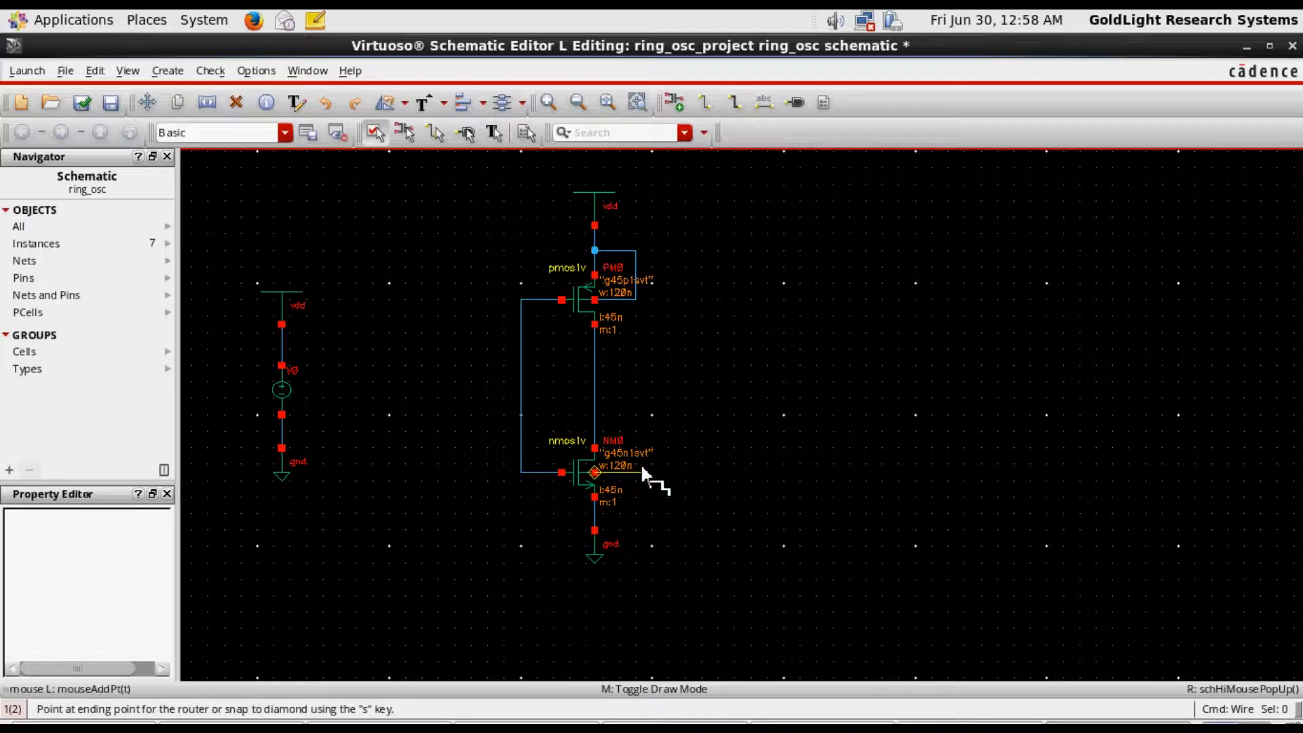
left_click(596, 514)
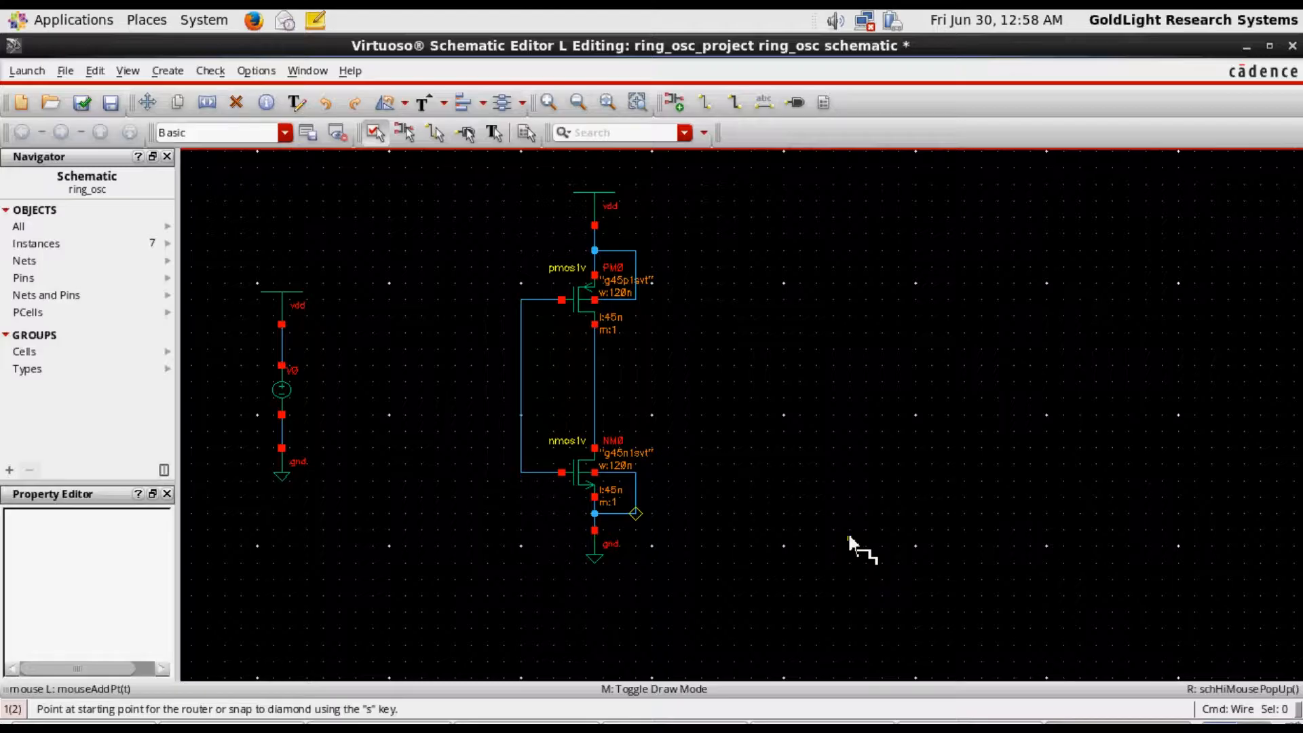
Copy the complete inverter, including its wires, vdd and gnd symbols, and place the copy immediately to the right of the original
key("f")
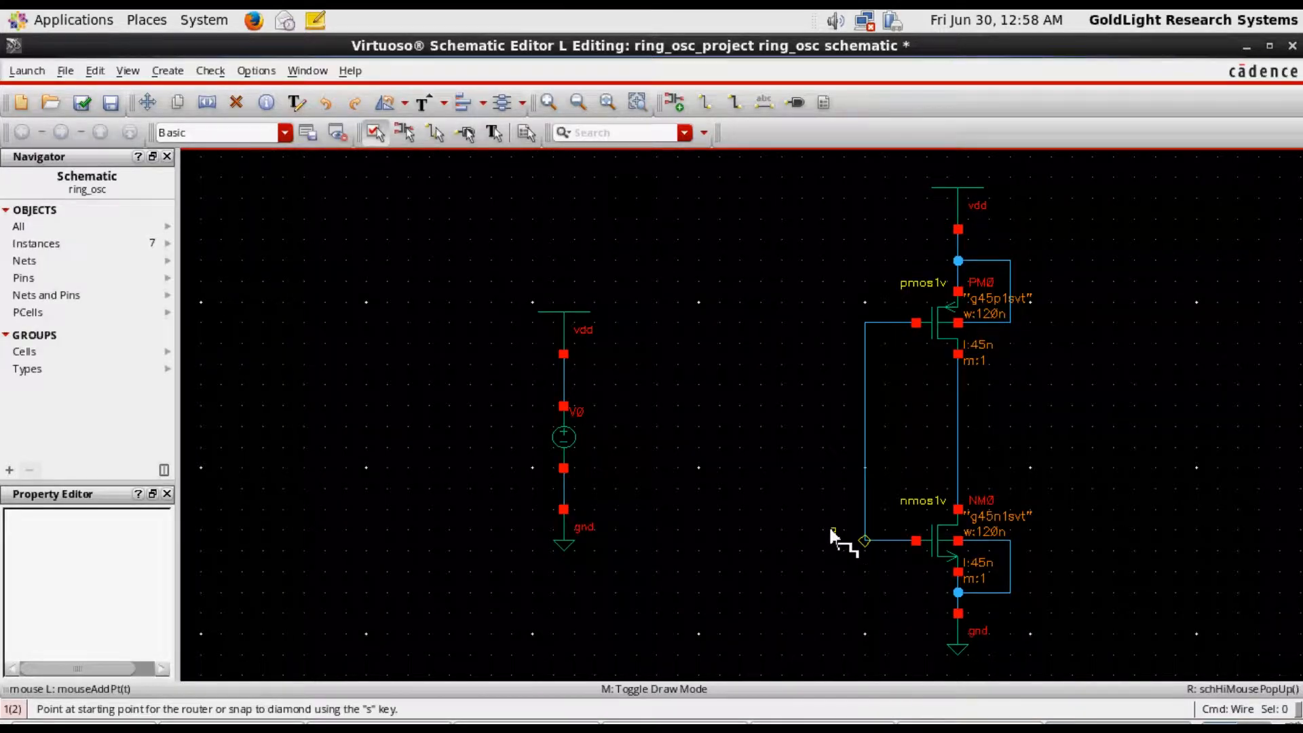
scroll(779, 494, "down", 5, "ctrl")
scroll(1085, 572, "up", 3, "ctrl")
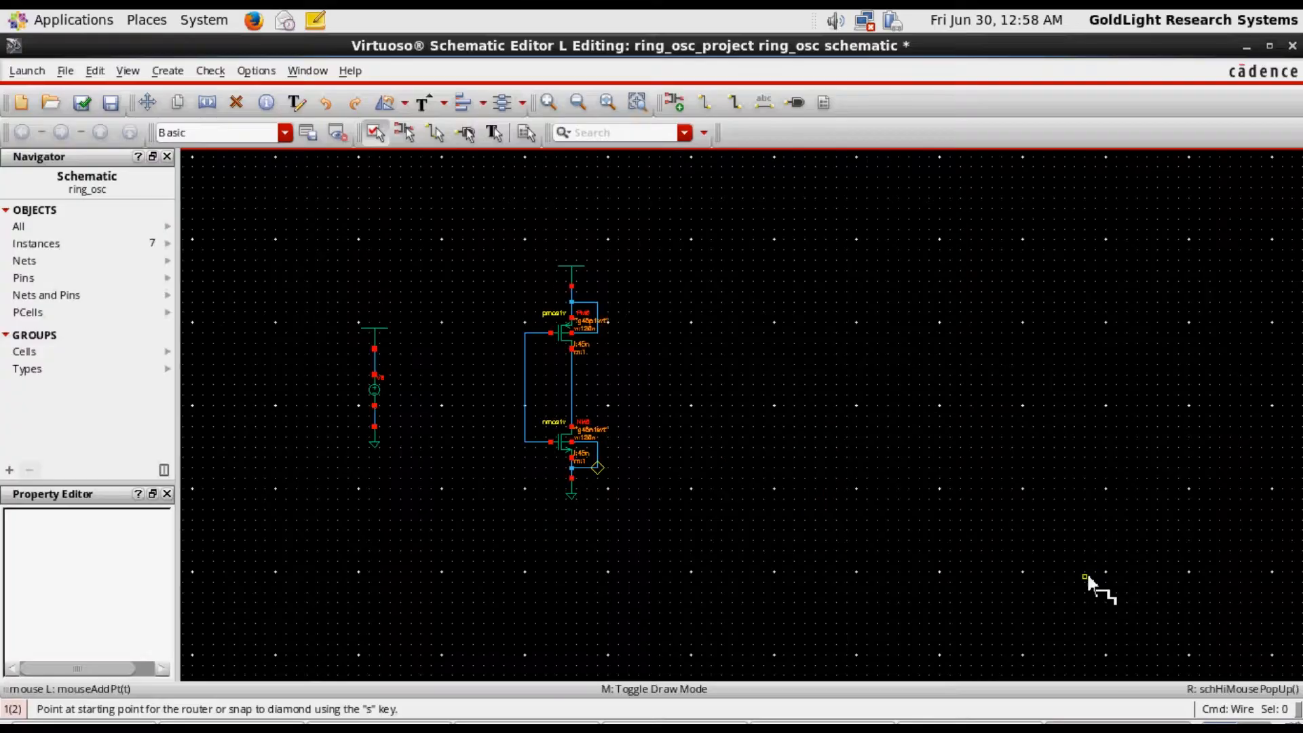
scroll(868, 452, "up", 3, "ctrl")
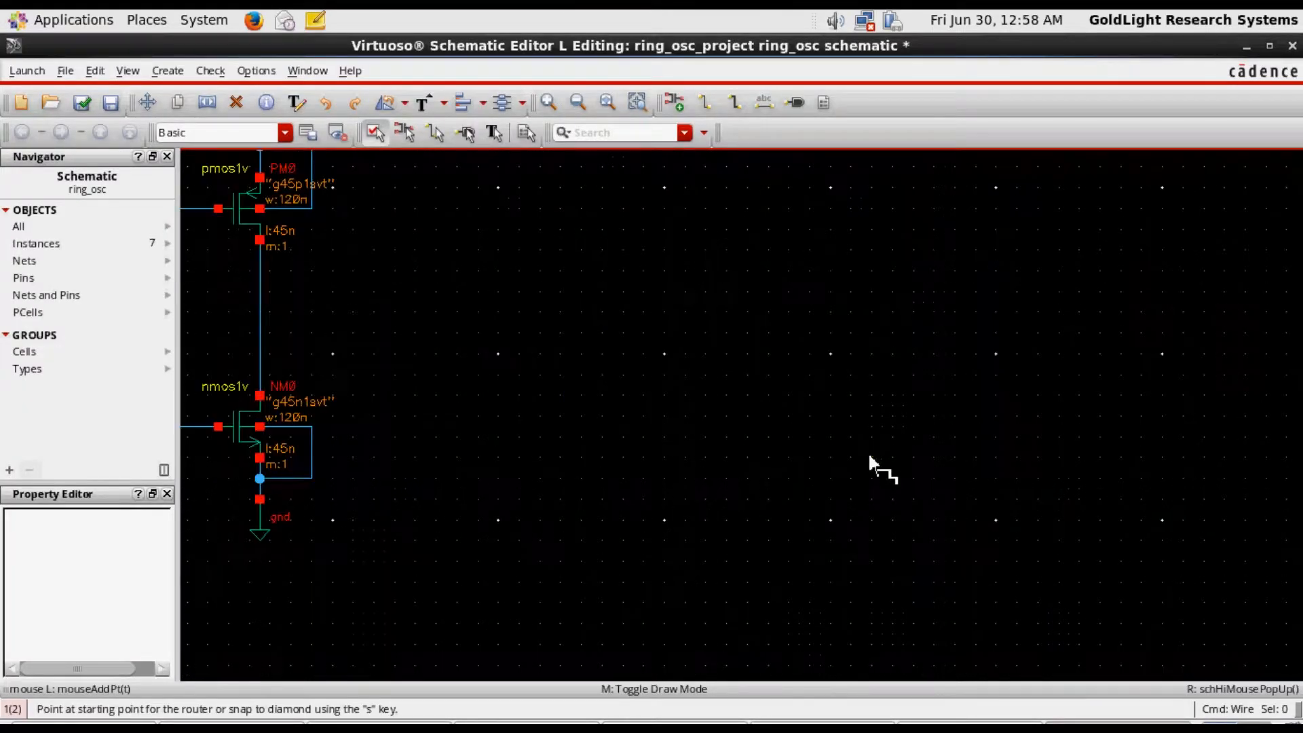
scroll(868, 452, "down", 3, "ctrl")
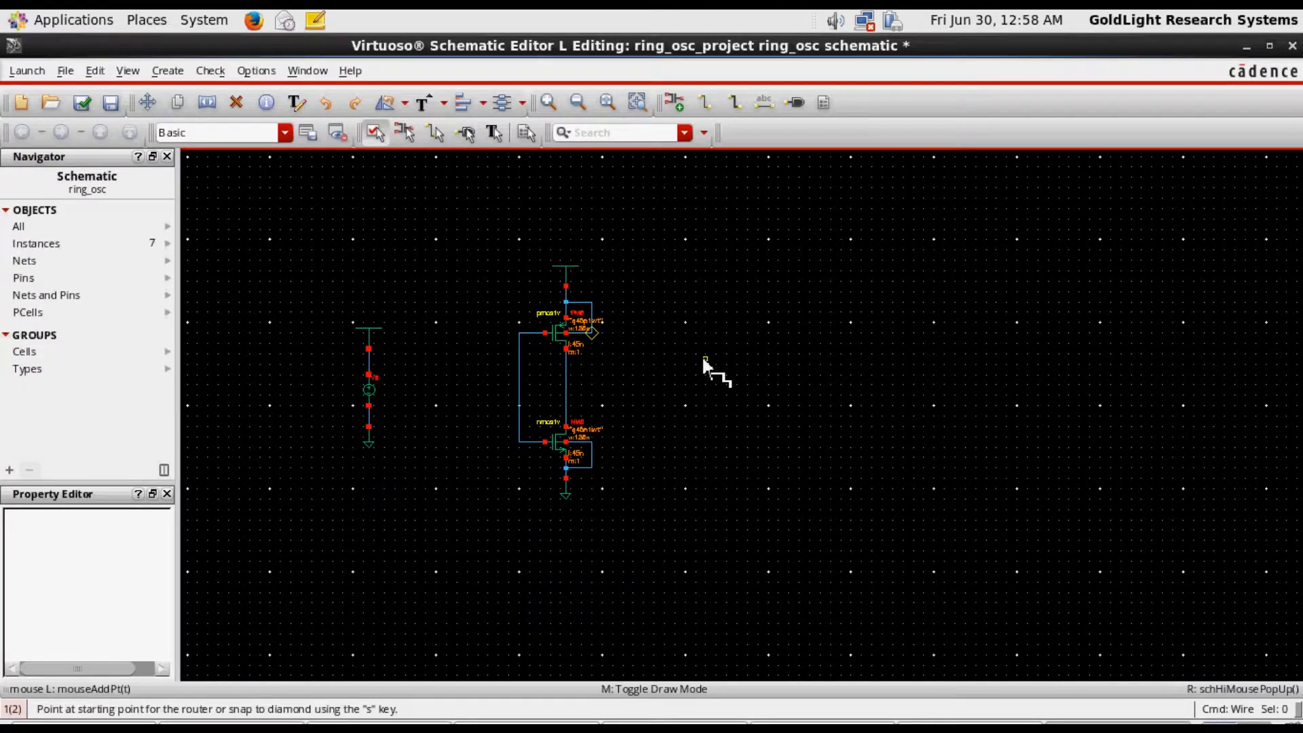
key("Escape")
left_click_drag(467, 239, 685, 533)
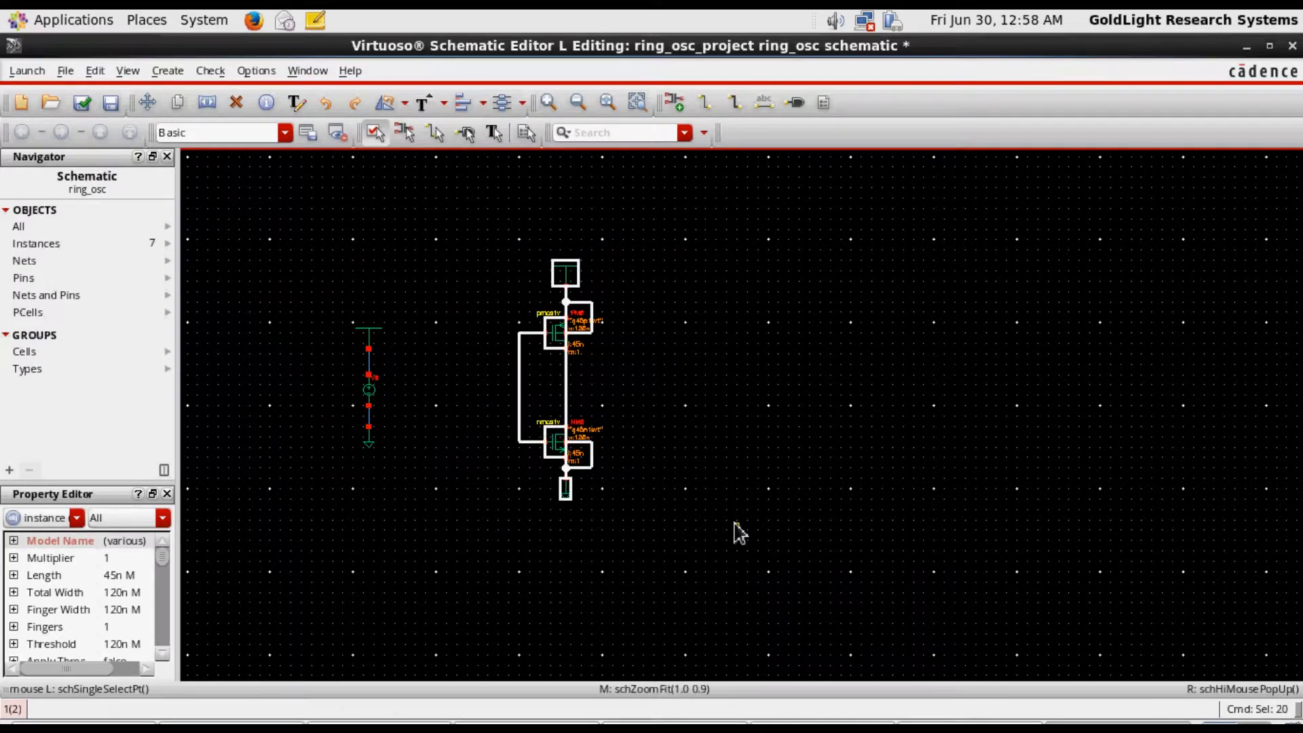
key("c")
left_click(558, 443)
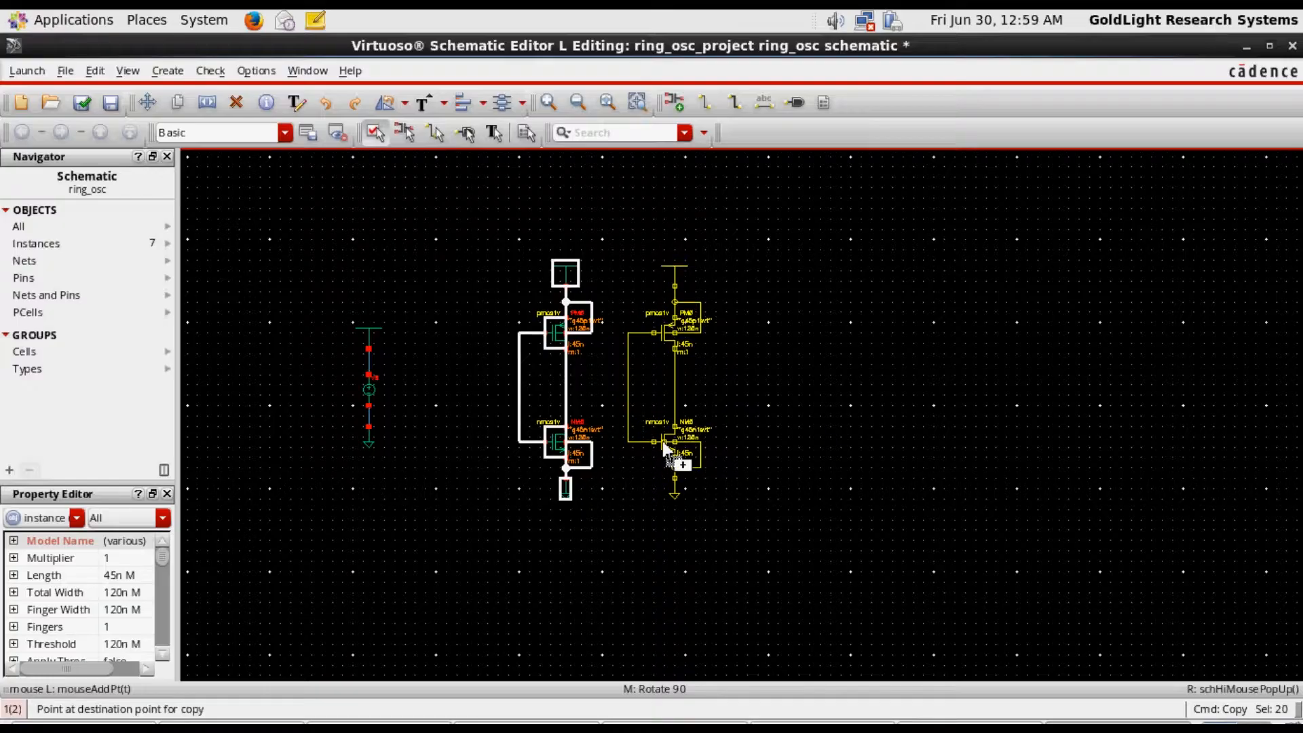
left_click(662, 441)
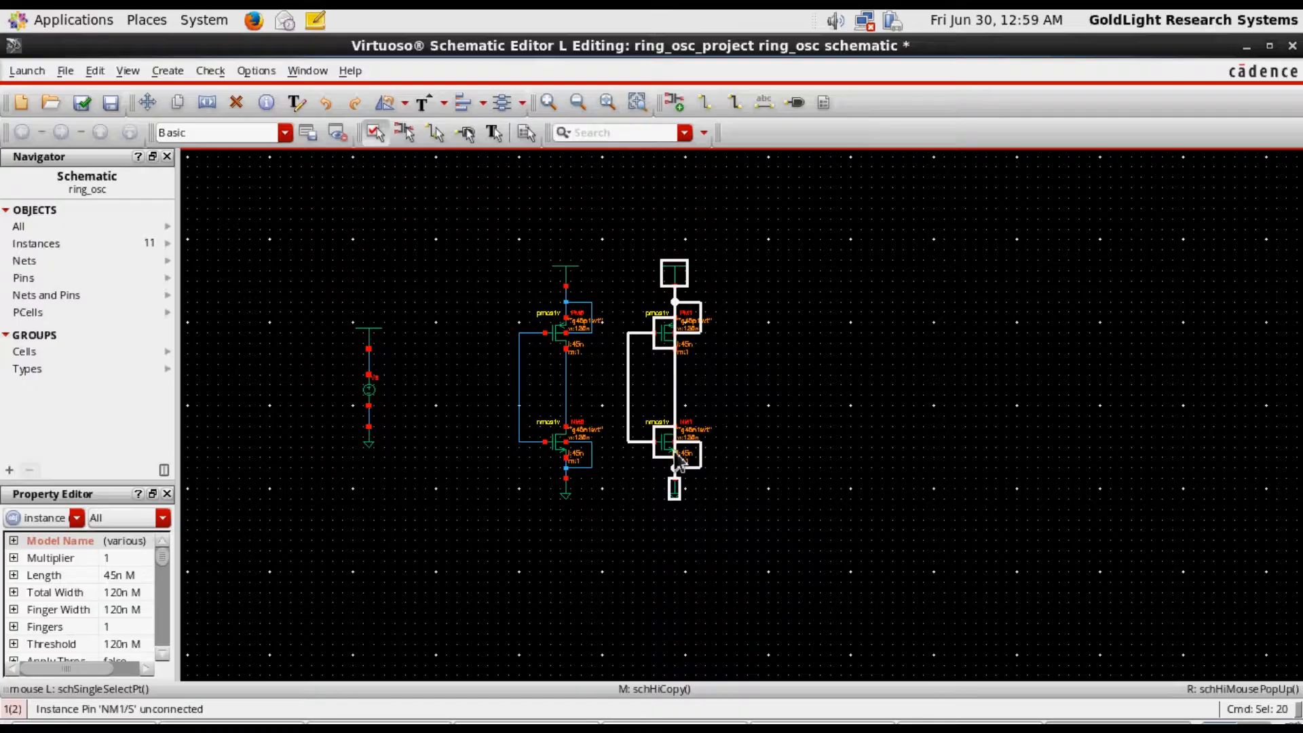
left_click(668, 449)
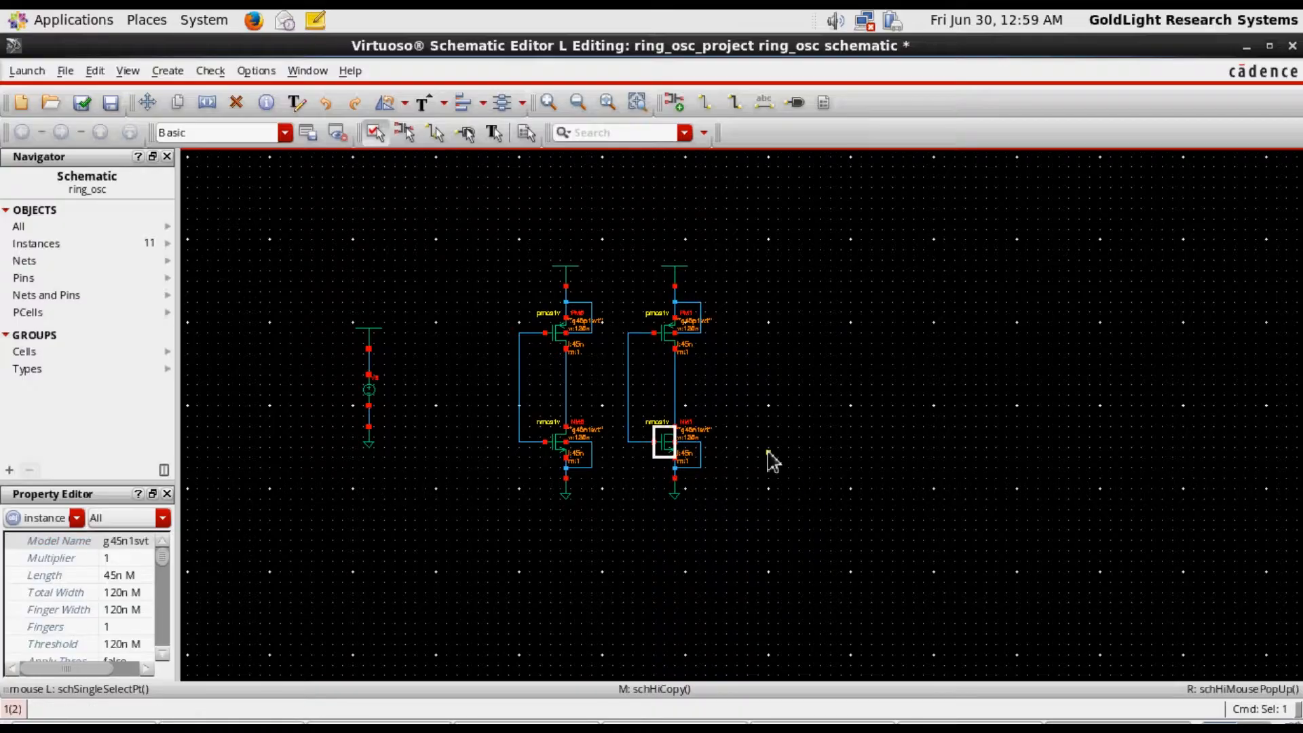
left_click_drag(616, 236, 751, 537)
key("w")
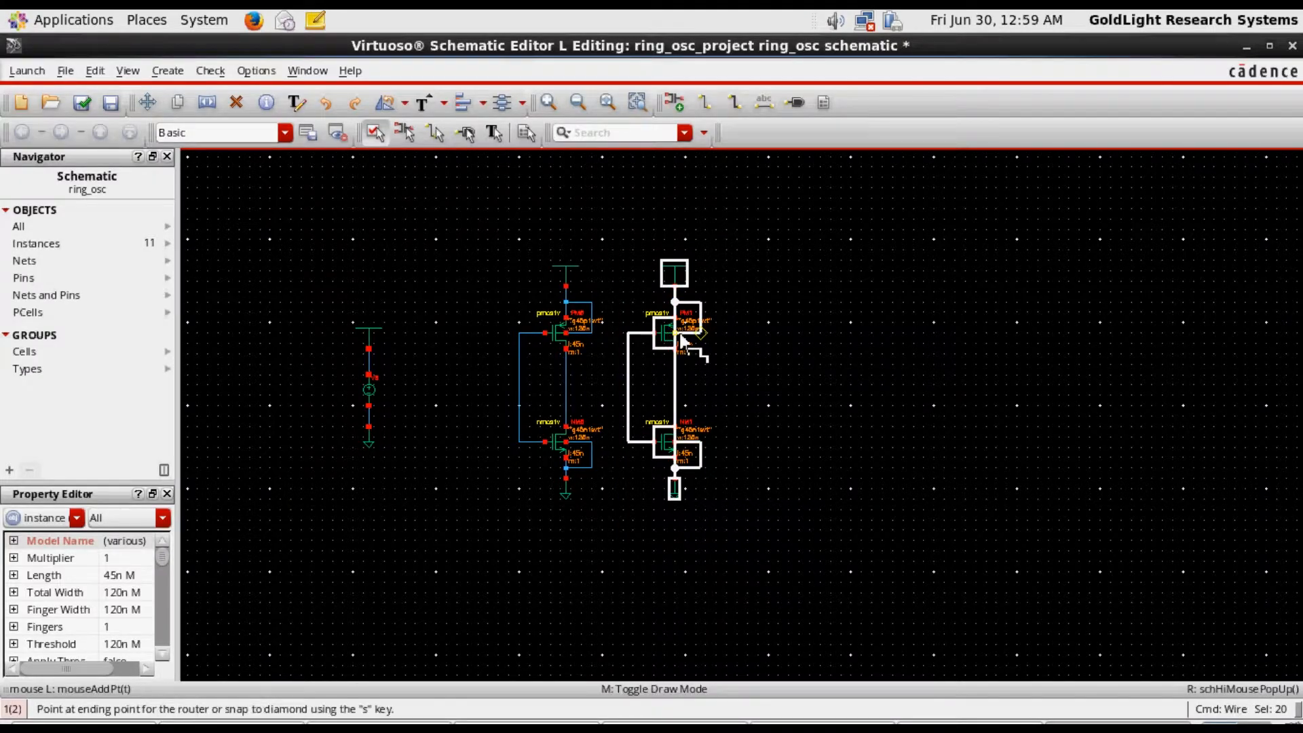
left_click(691, 336)
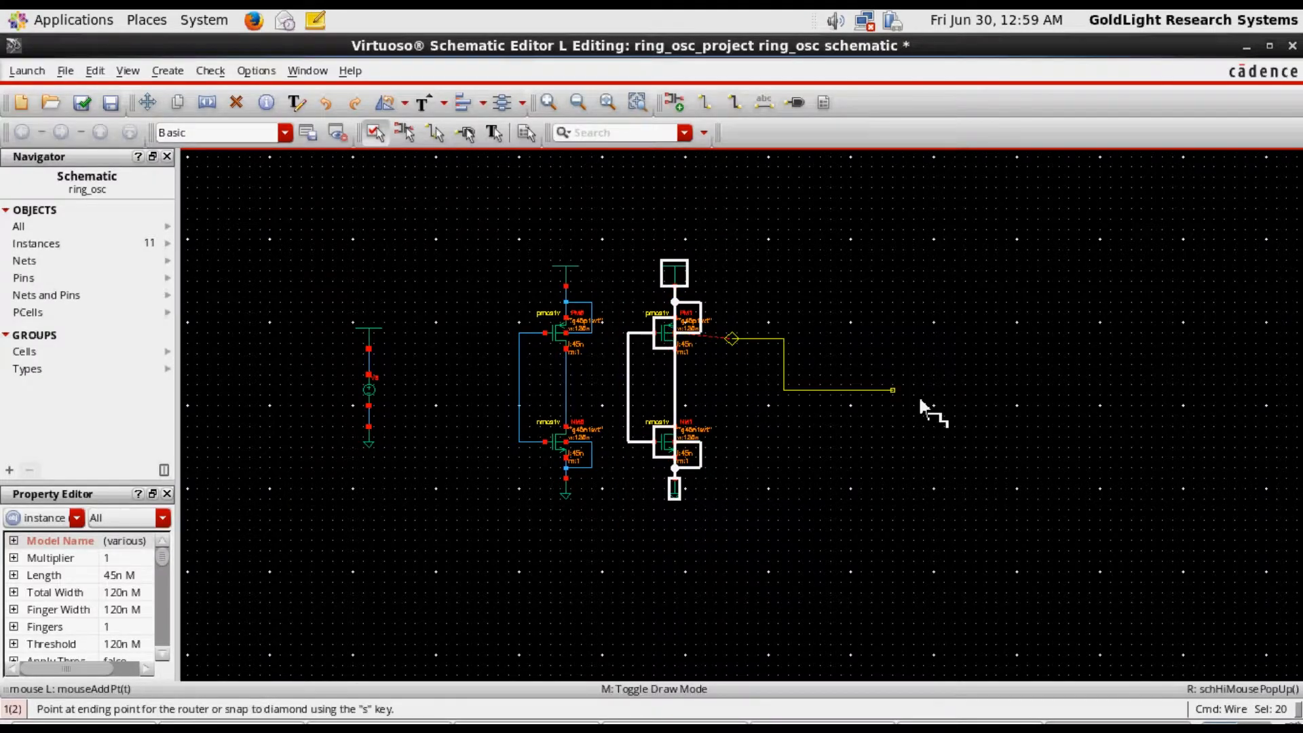
key("Escape")
scroll(845, 435, "up", 2)
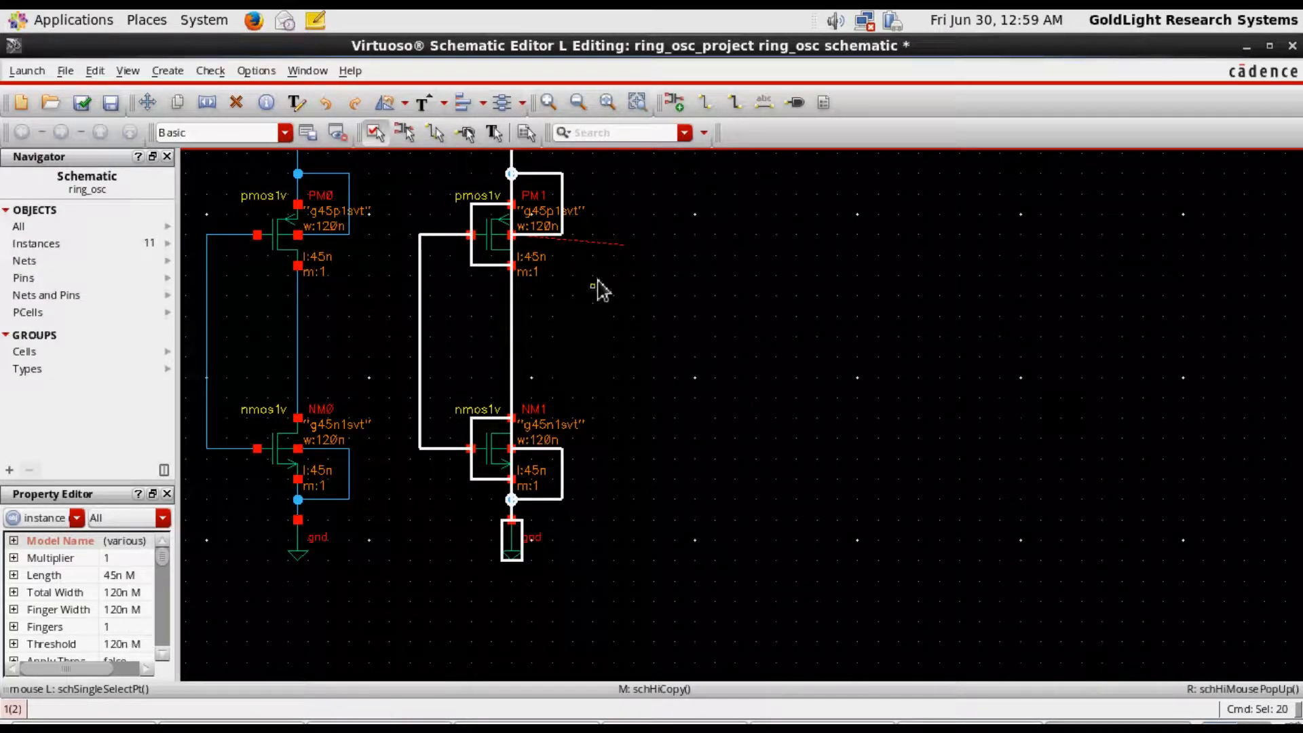
left_click(603, 285)
left_click(589, 244)
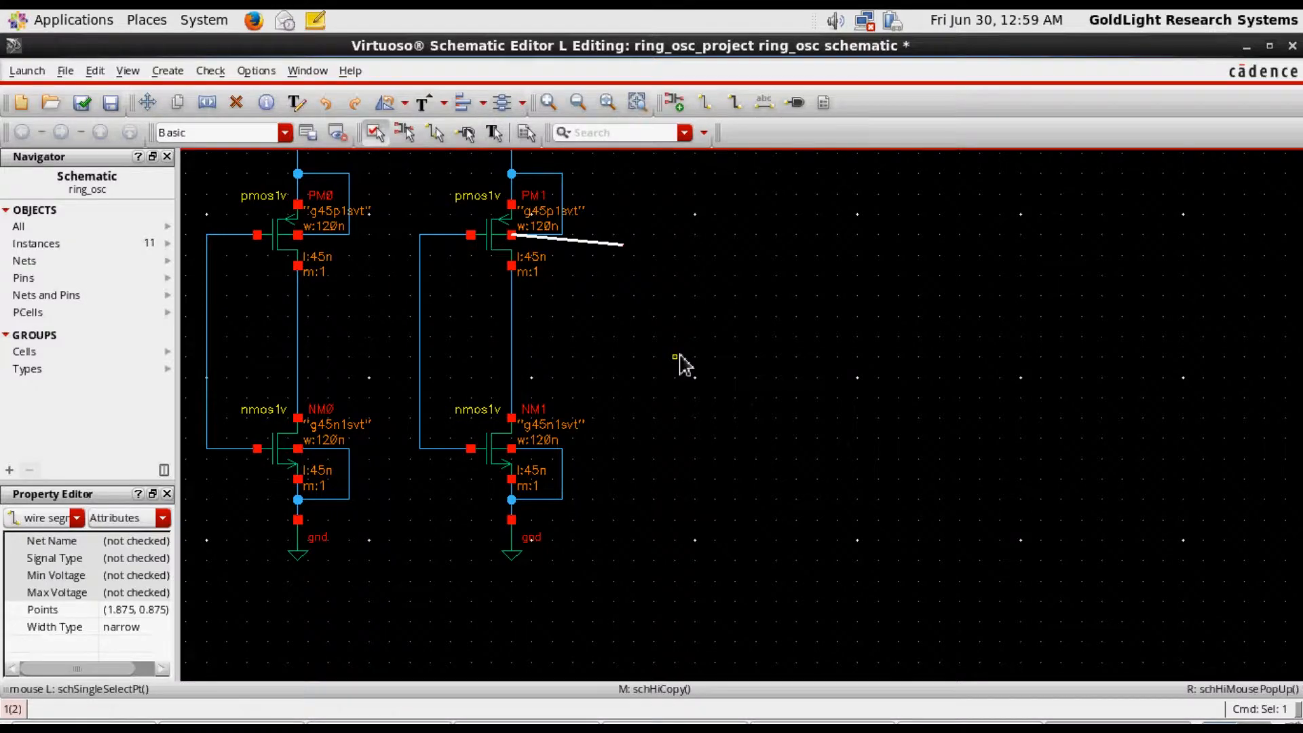
key("Delete")
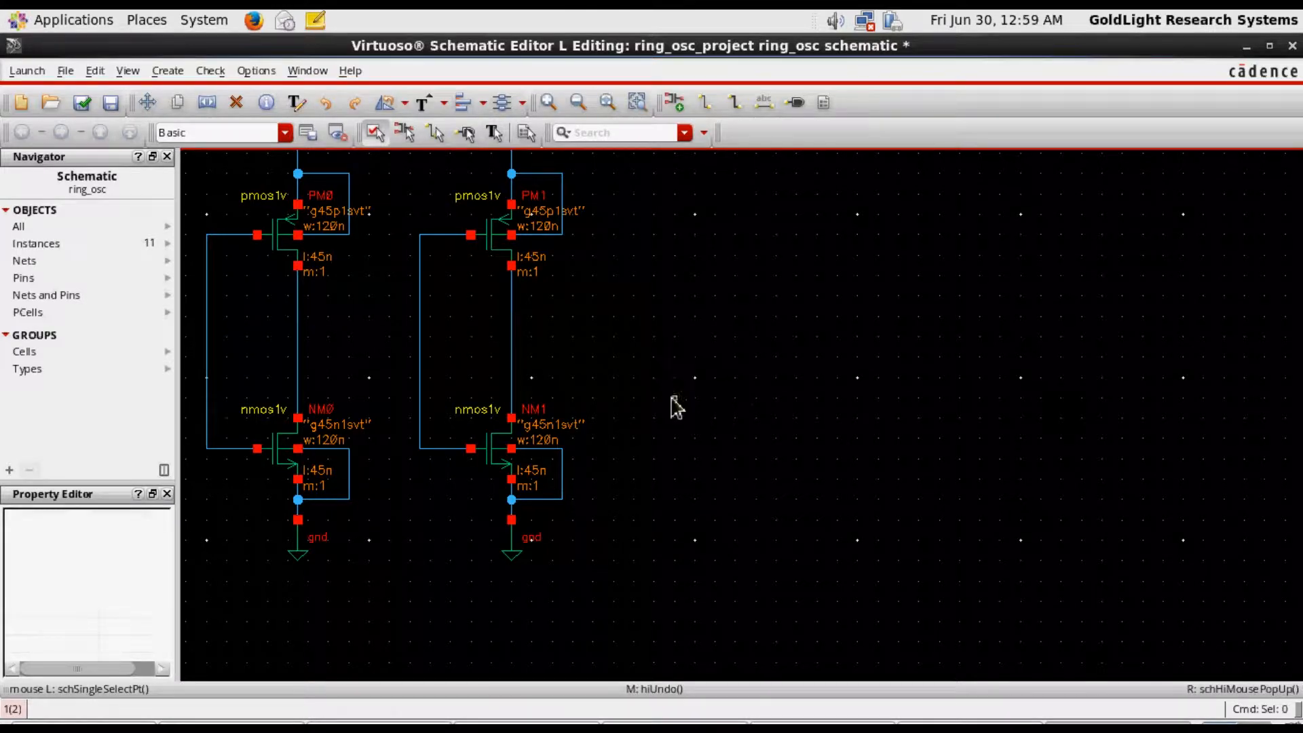
Copy the complete second inverter and place the copy immediately to its right as the third stage
key("f")
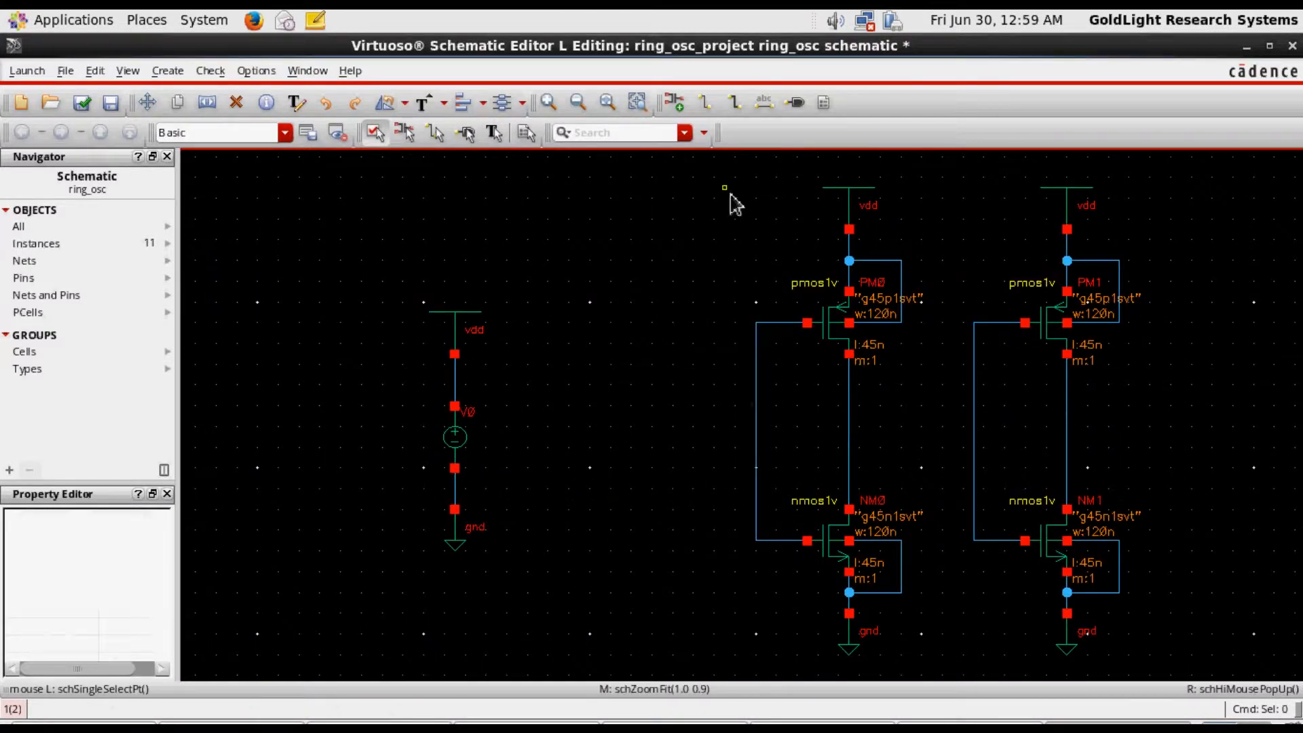
left_click_drag(952, 167, 1192, 678)
key("c")
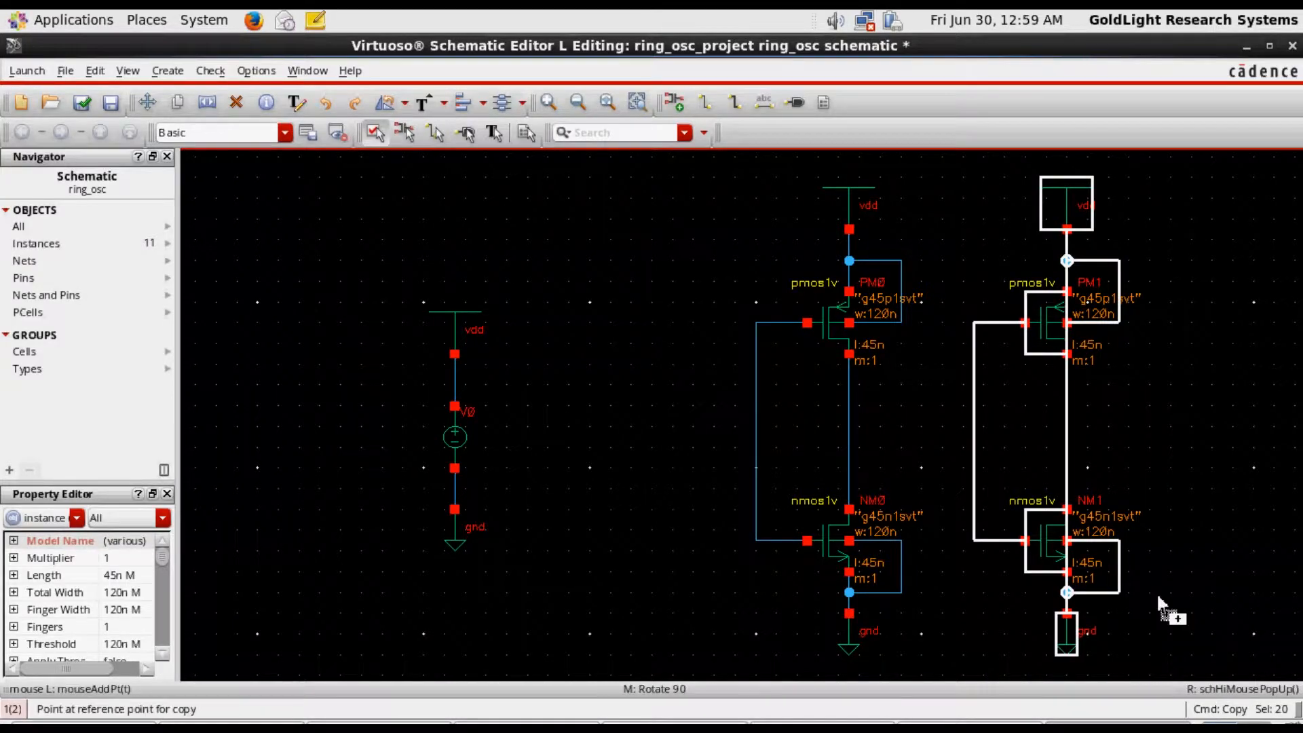
left_click(1053, 549)
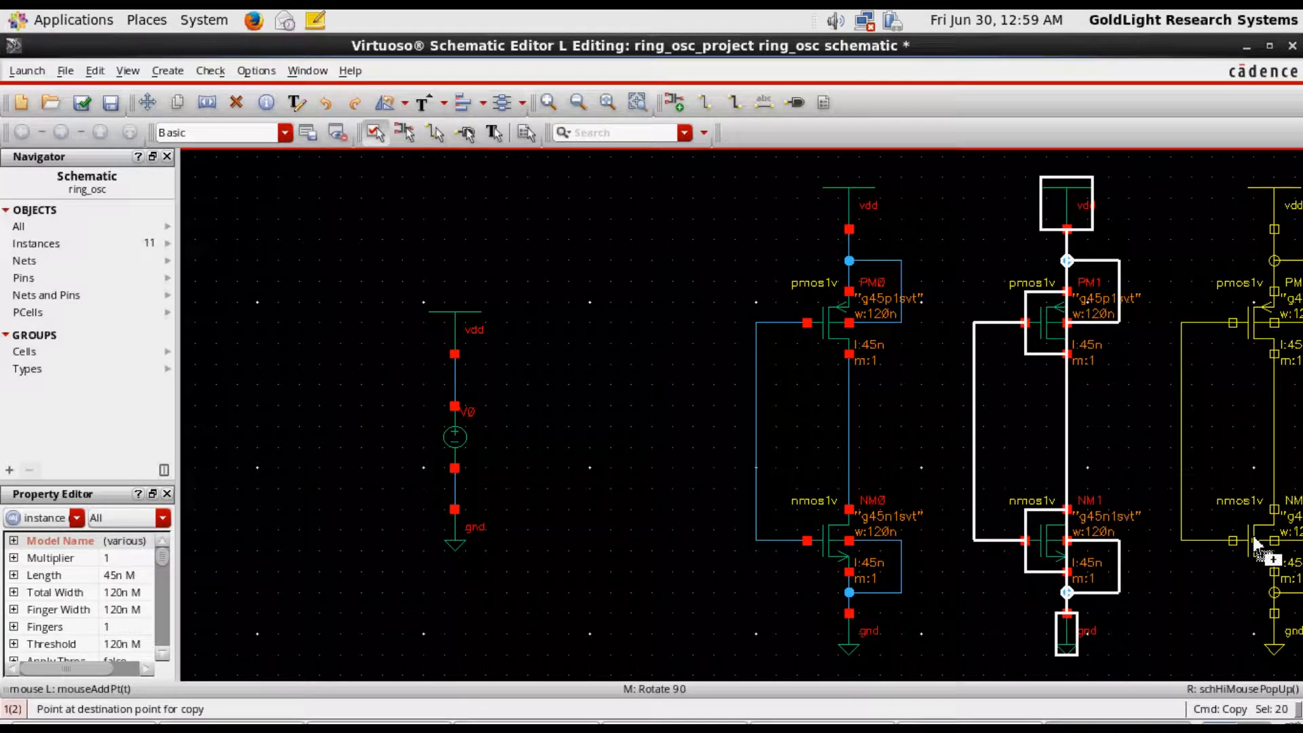
left_click(1252, 535)
key("f")
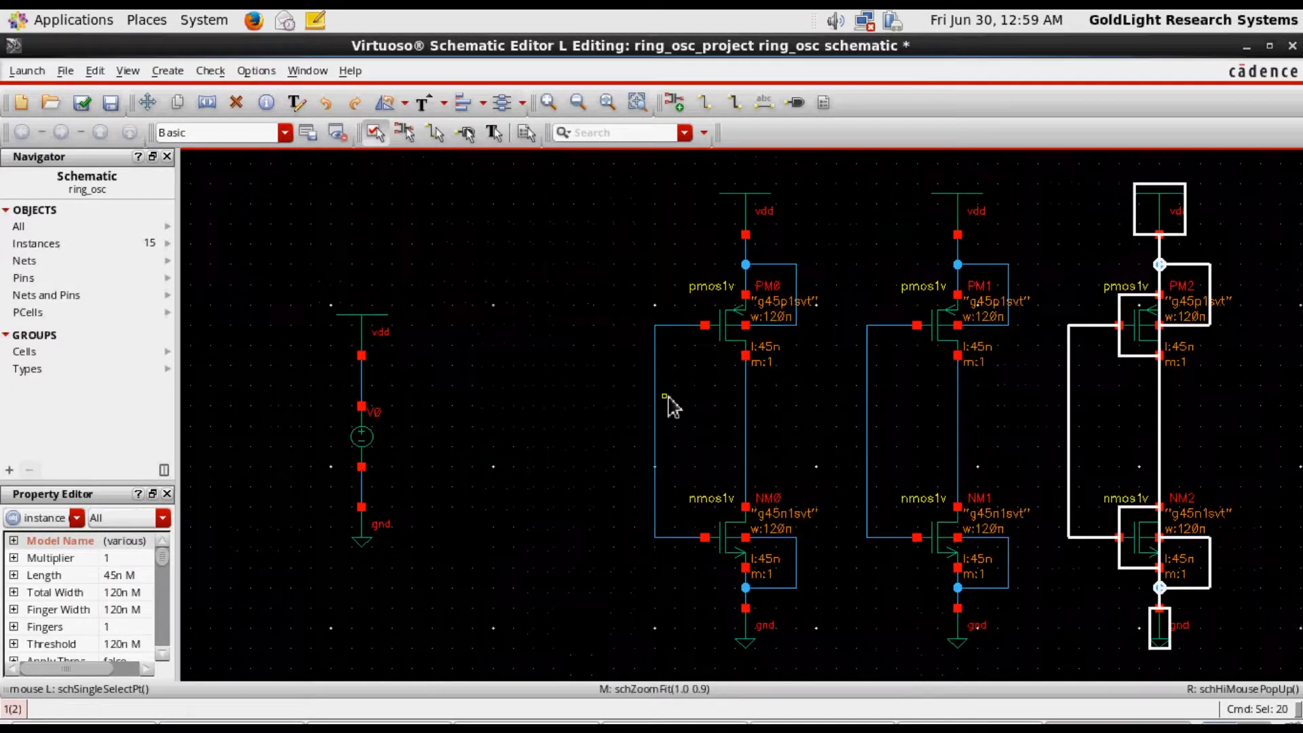
left_click(1259, 436)
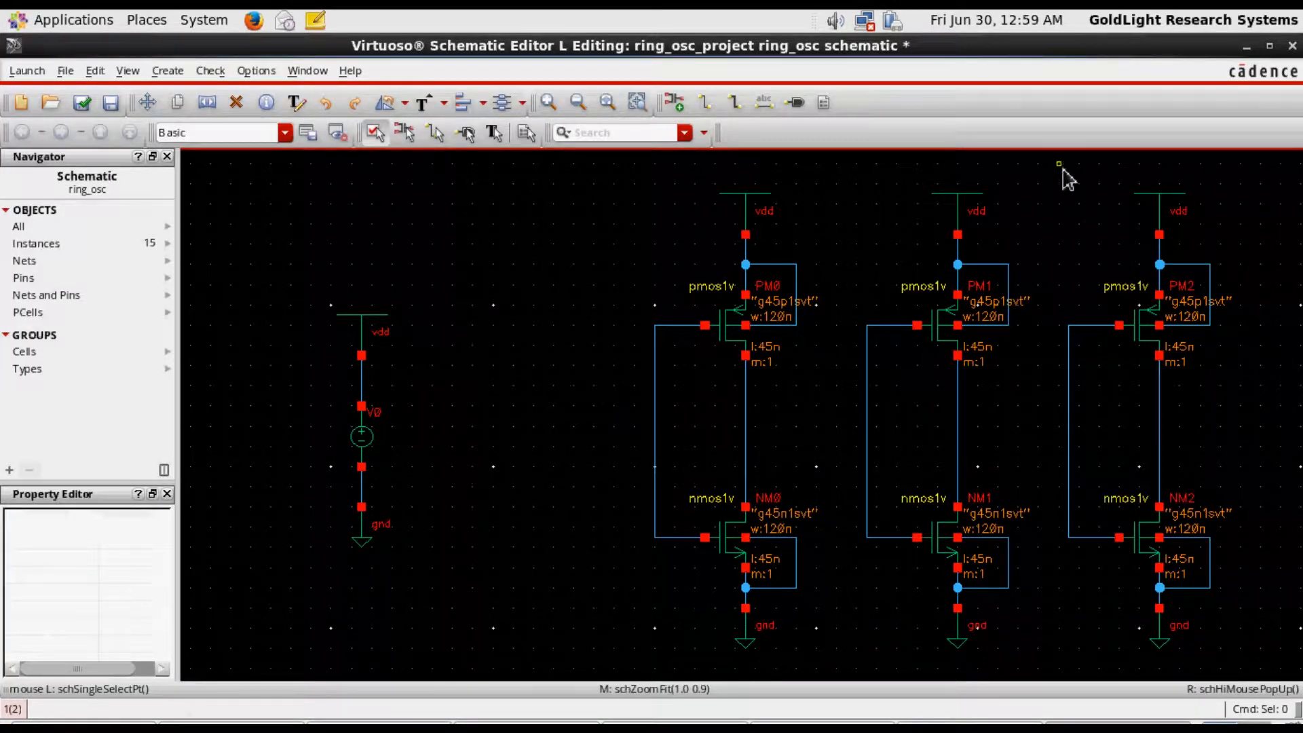
Shift the third inverter and the middle inverter slightly to the right so the three stages are evenly spaced
left_click_drag(1064, 175, 1221, 668)
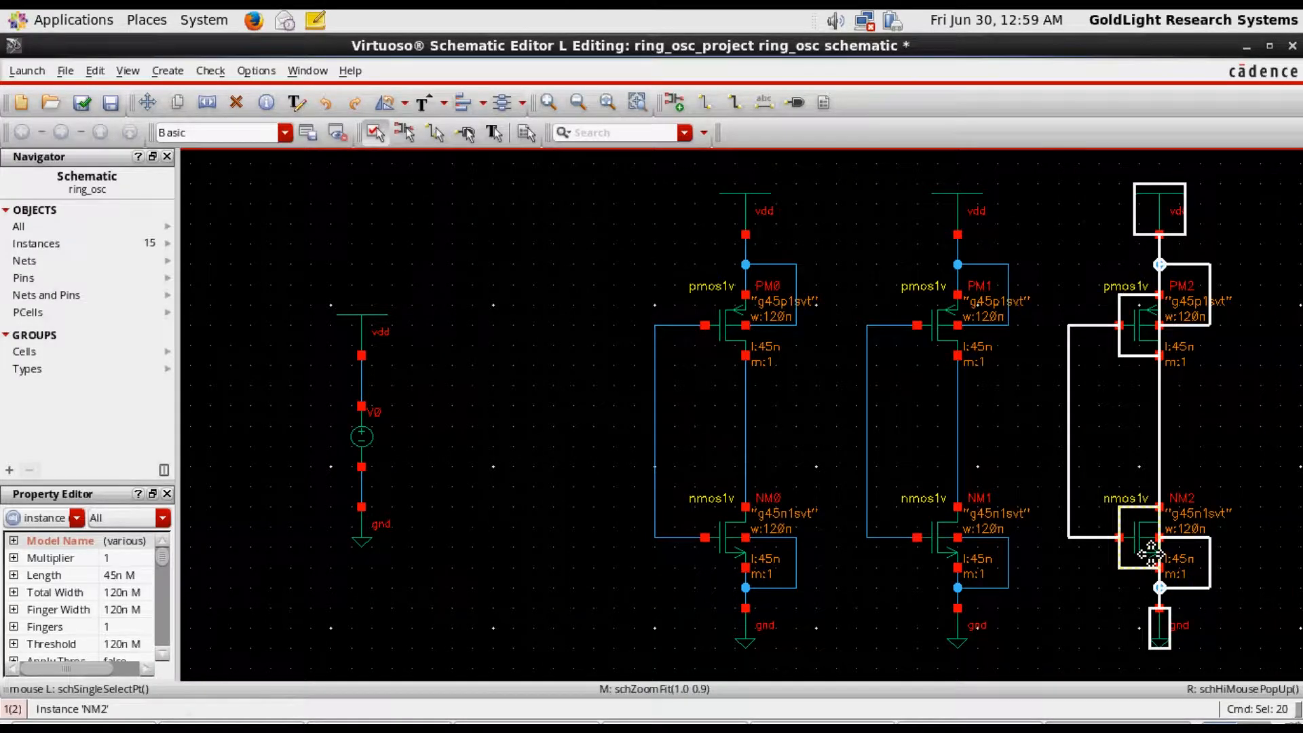
left_click_drag(1146, 582, 1177, 582)
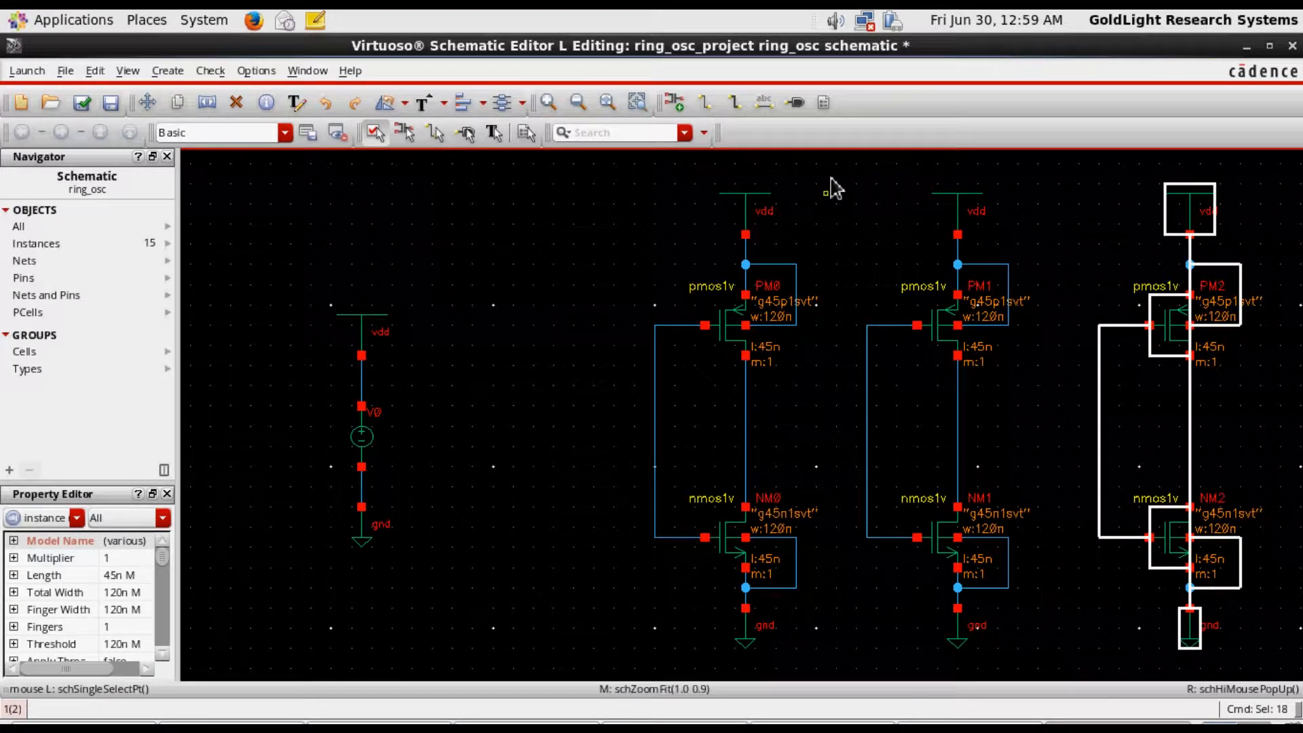
left_click_drag(825, 174, 1048, 662)
left_click_drag(949, 335, 959, 334)
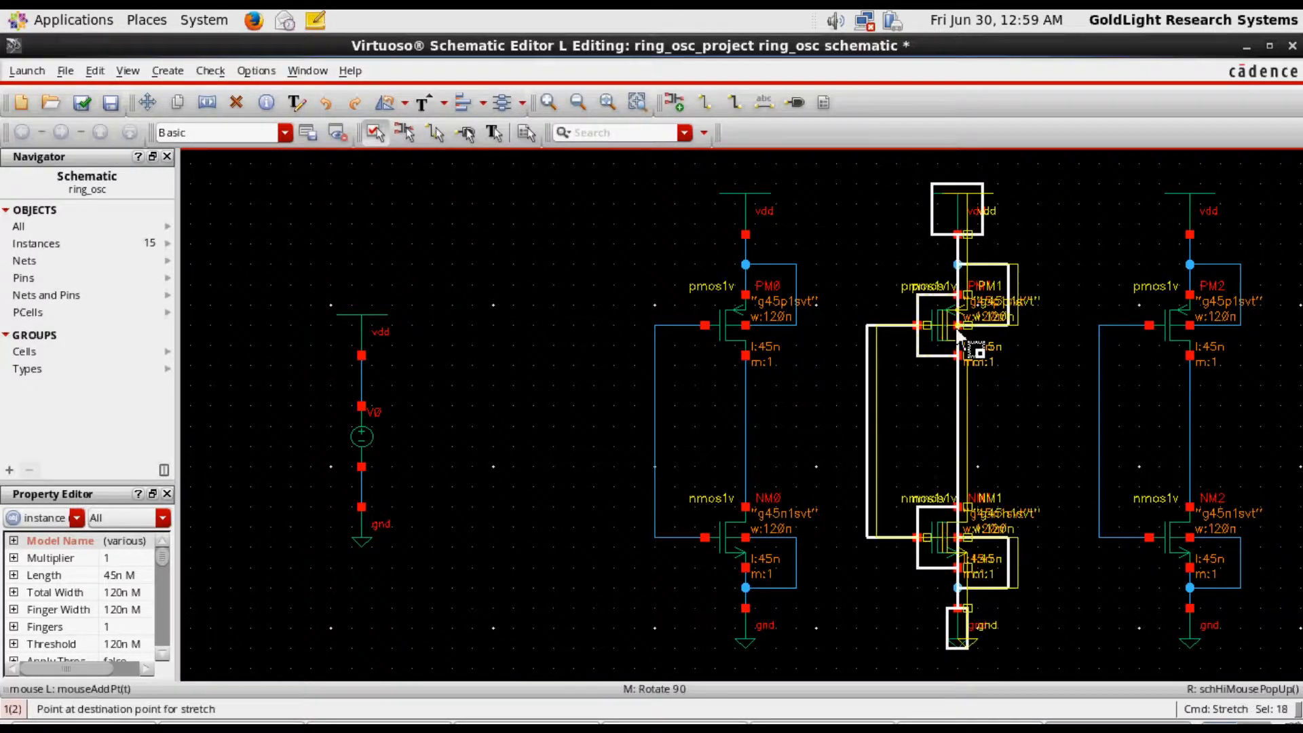
left_click(958, 333)
left_click(830, 411)
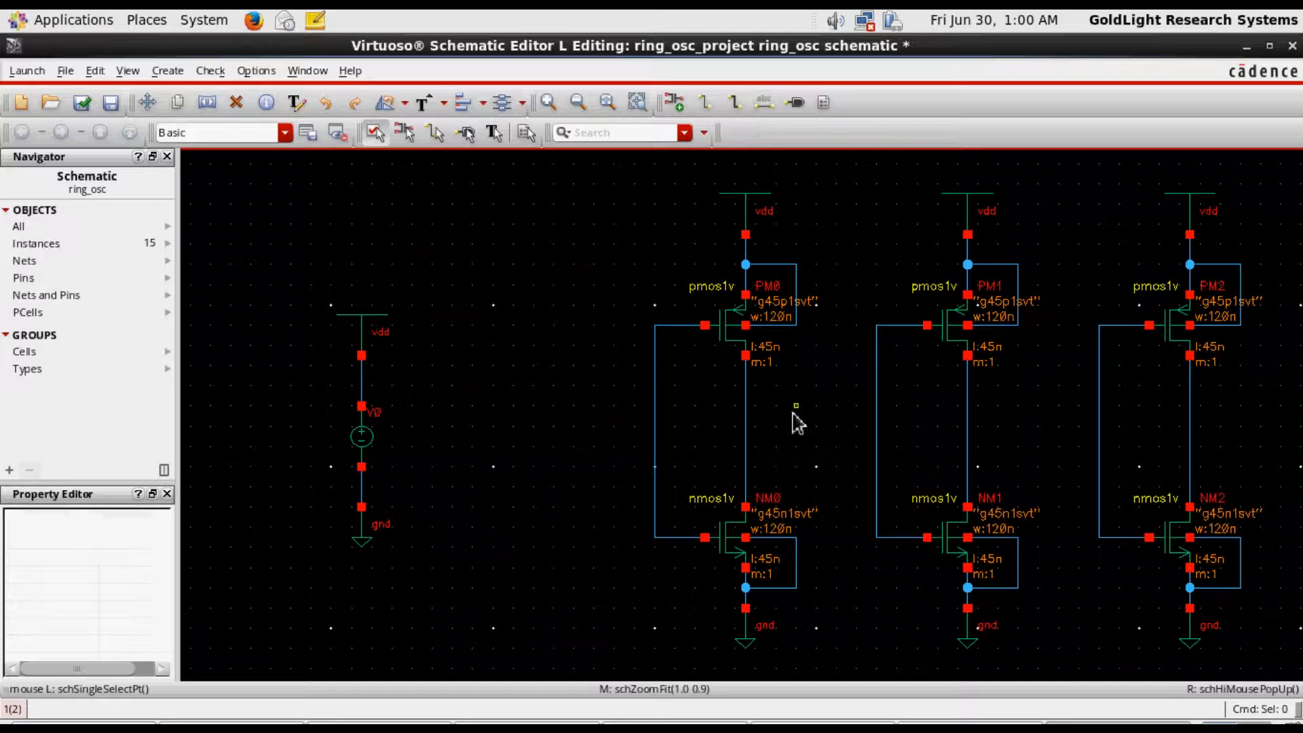
Wire the first inverter's output to the second inverter's input and the second inverter's output to the third inverter's input
left_click(711, 108)
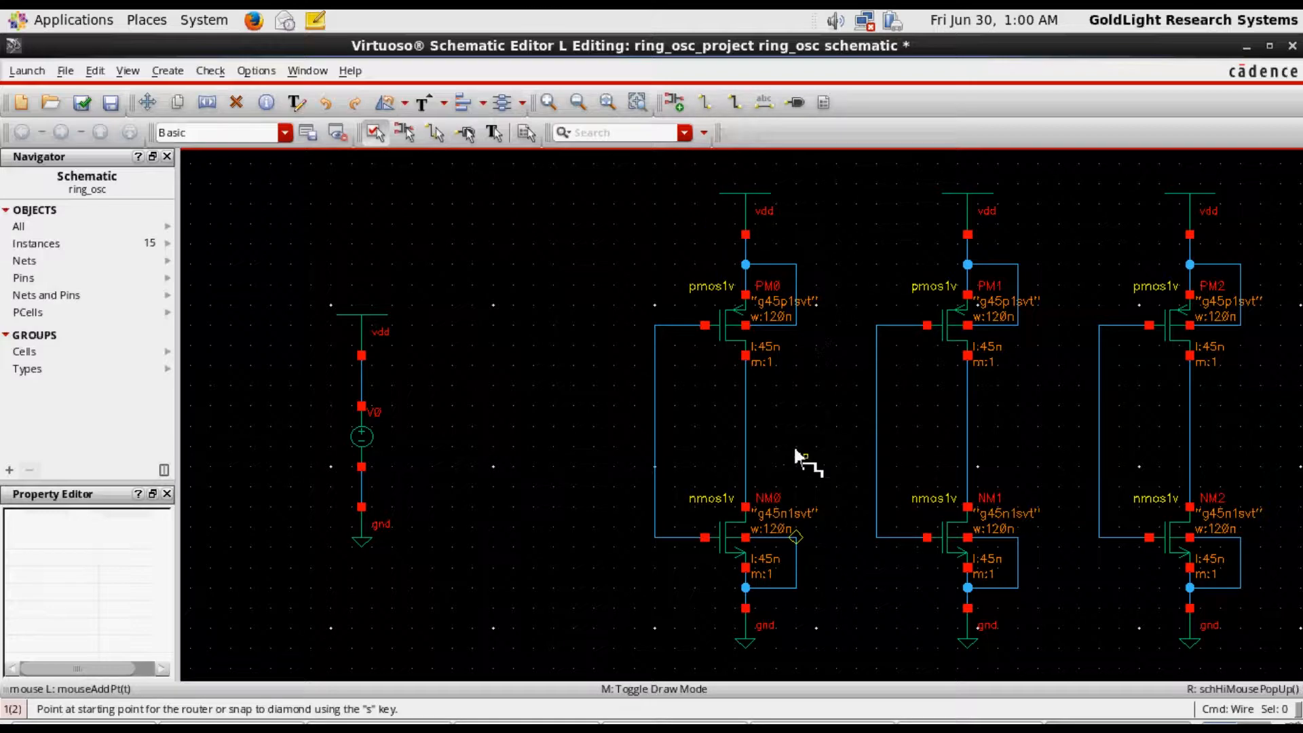
left_click(745, 426)
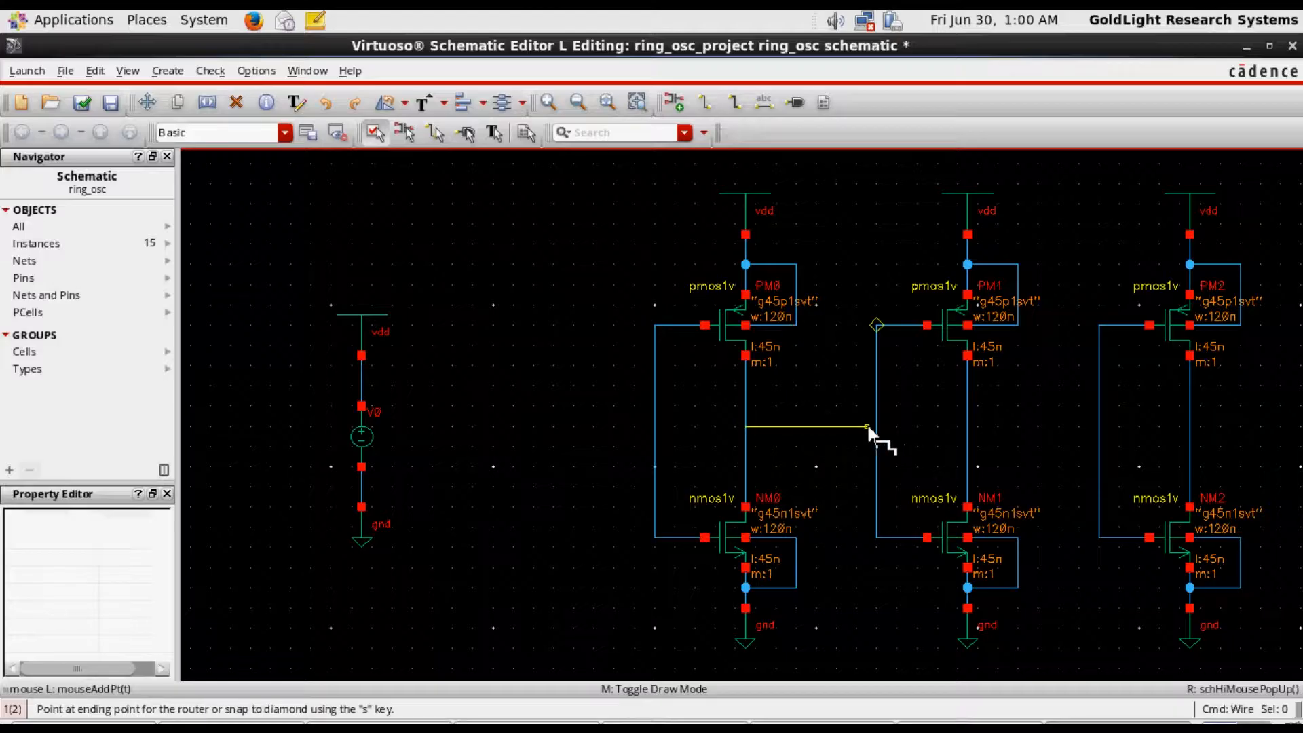
left_click(876, 426)
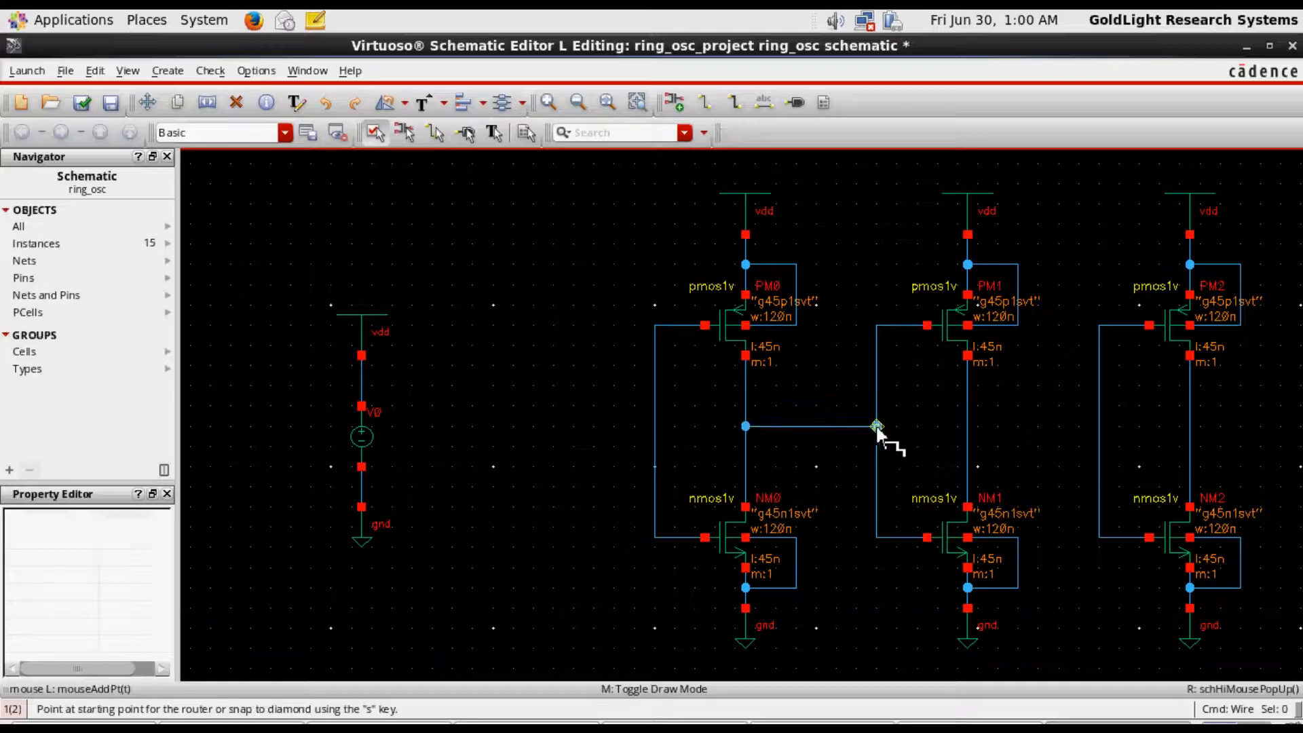
left_click(968, 426)
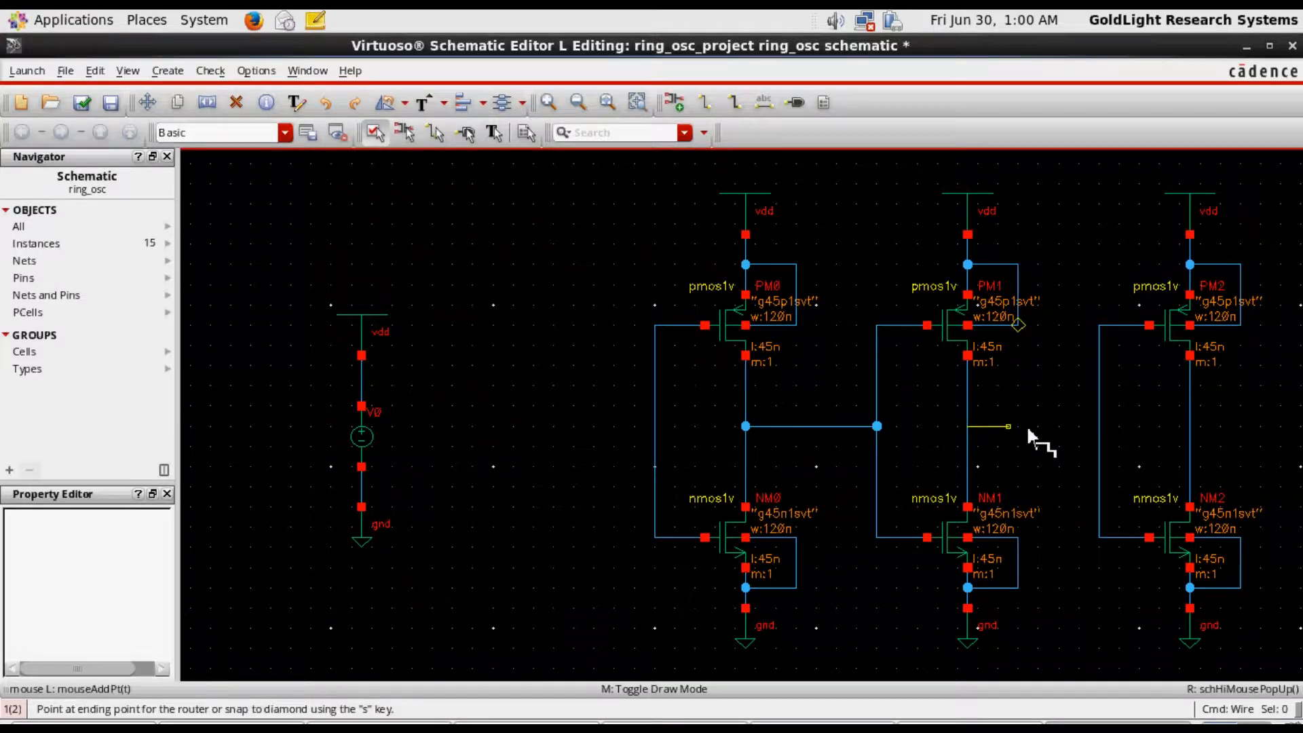
left_click(1099, 426)
Wire the feedback loop from the first inverter's input, around below all stages, to the third inverter's output
left_click(655, 426)
left_click(575, 426)
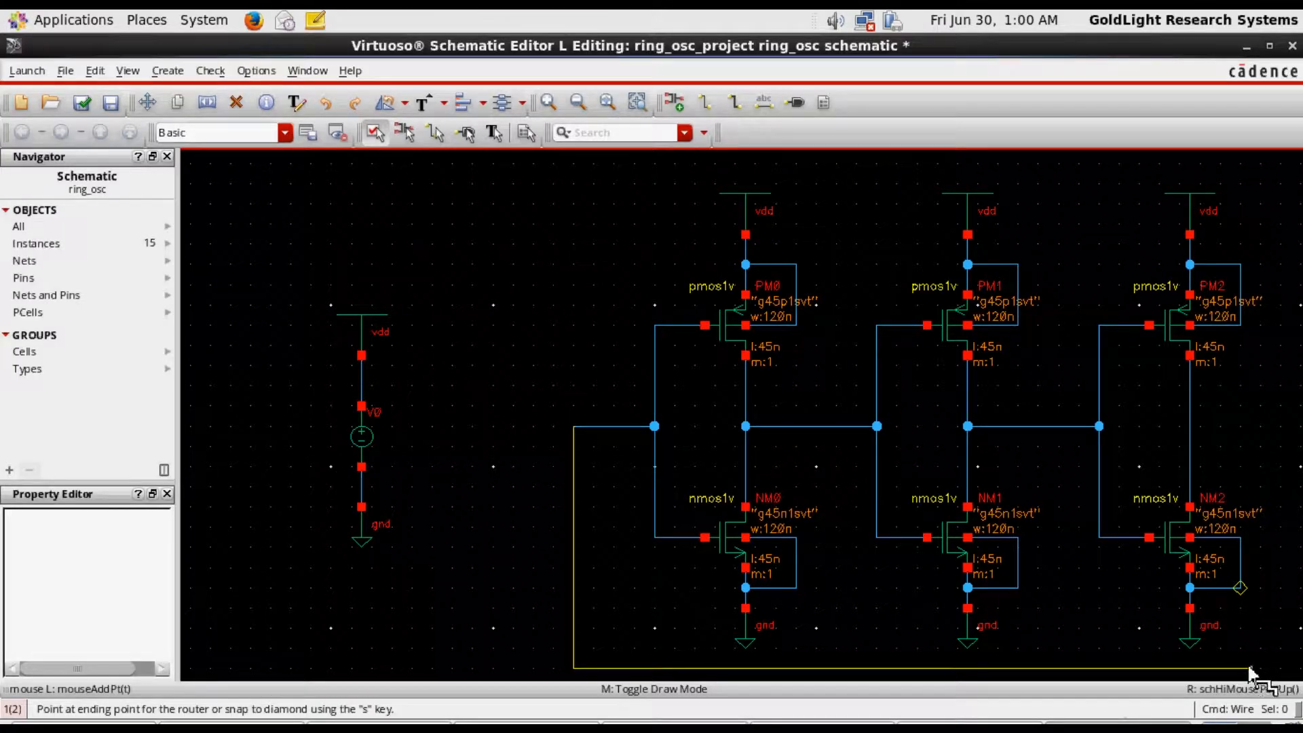
left_click(1270, 668)
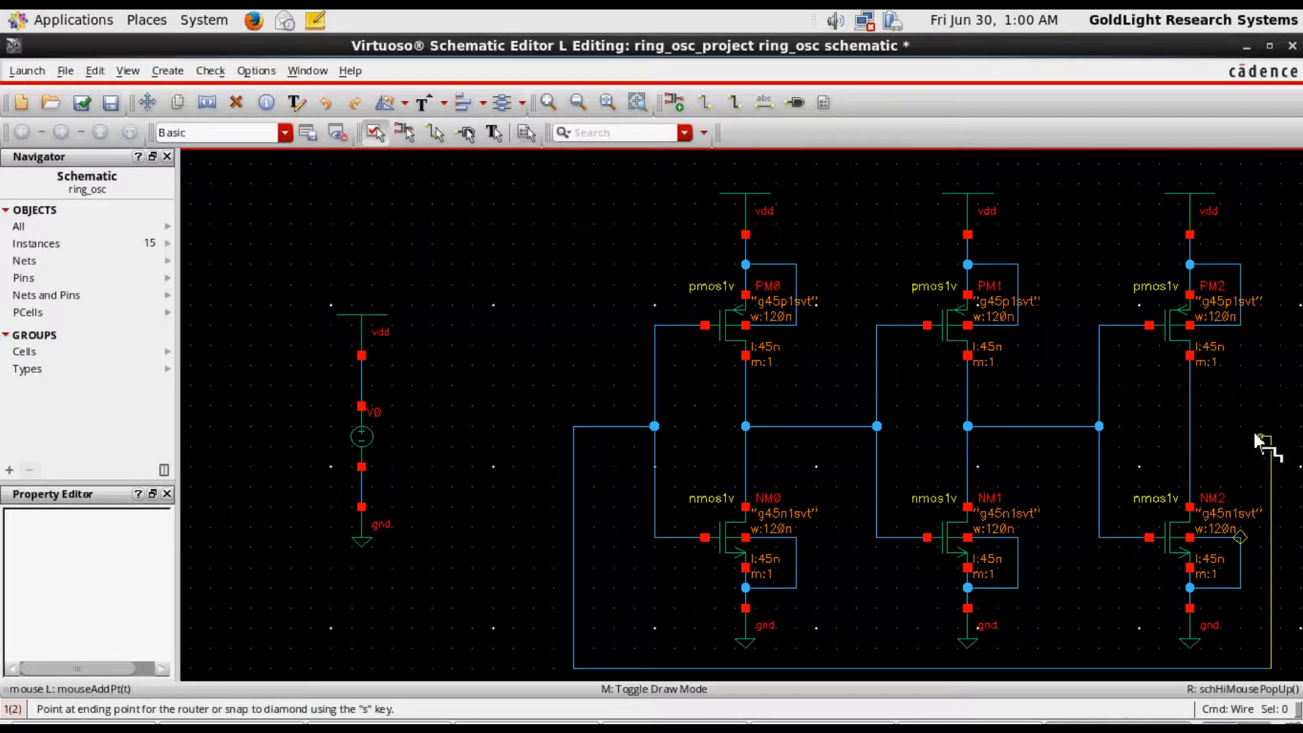
left_click(1188, 424)
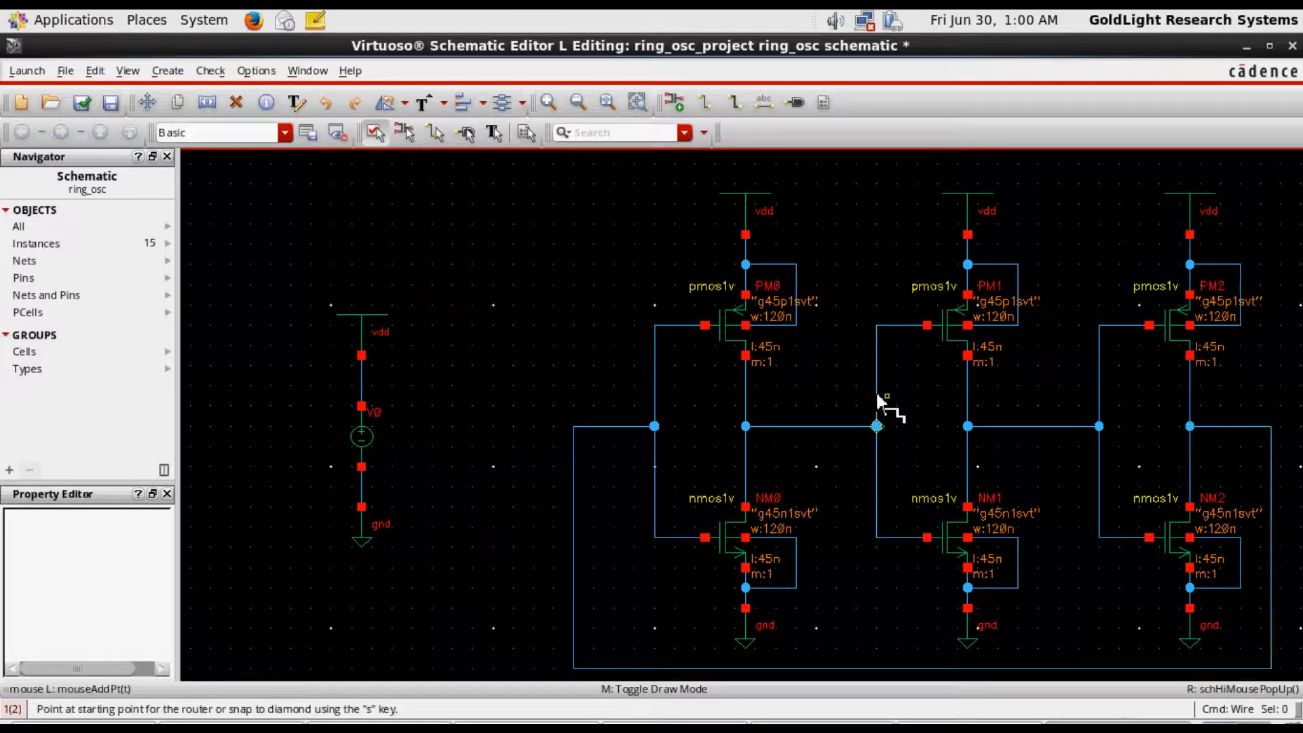
key("Escape")
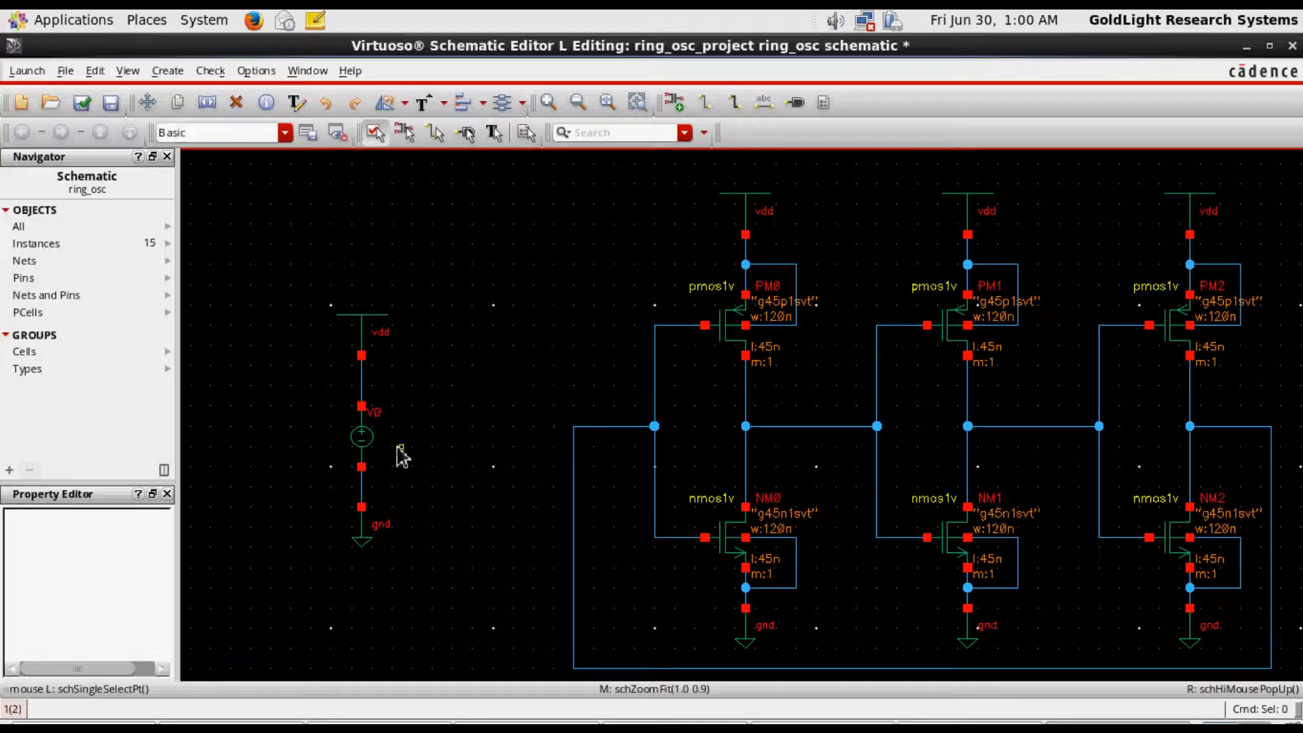
Set the DC voltage of the vdc source to 1 V in its object properties
left_click(373, 453)
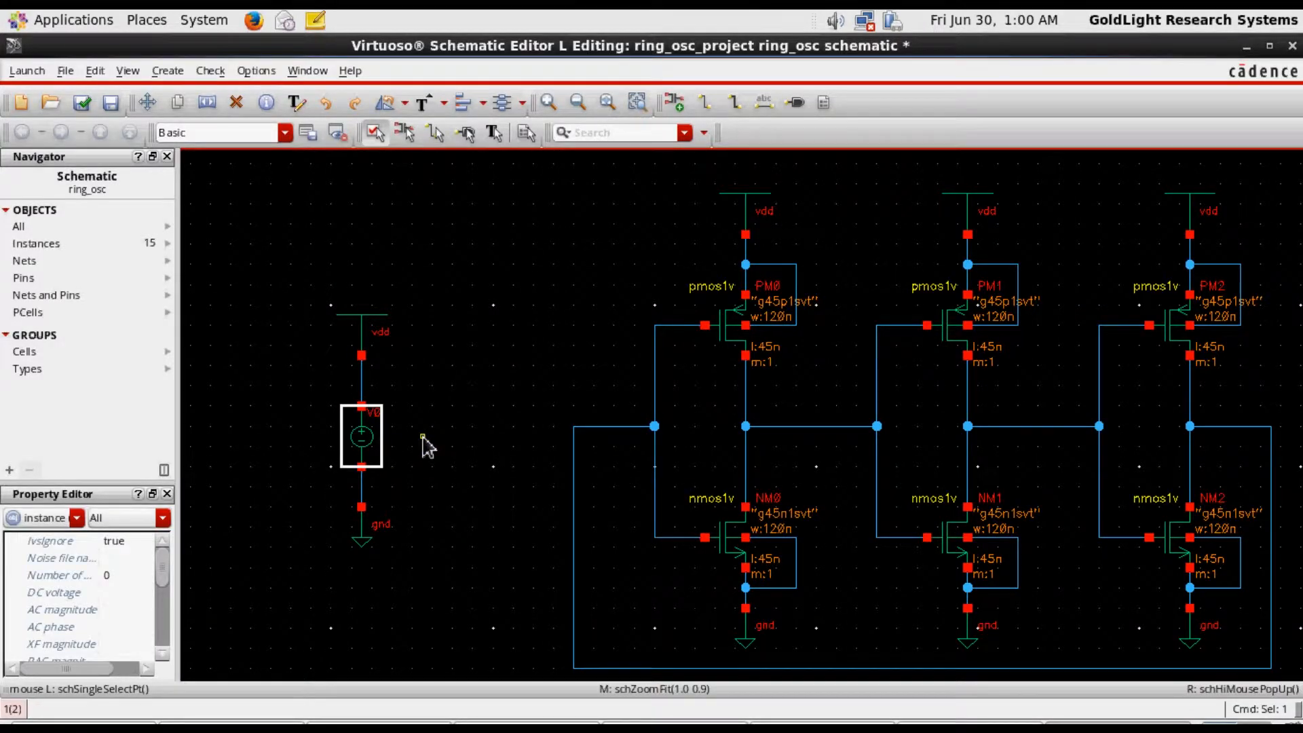
key("q")
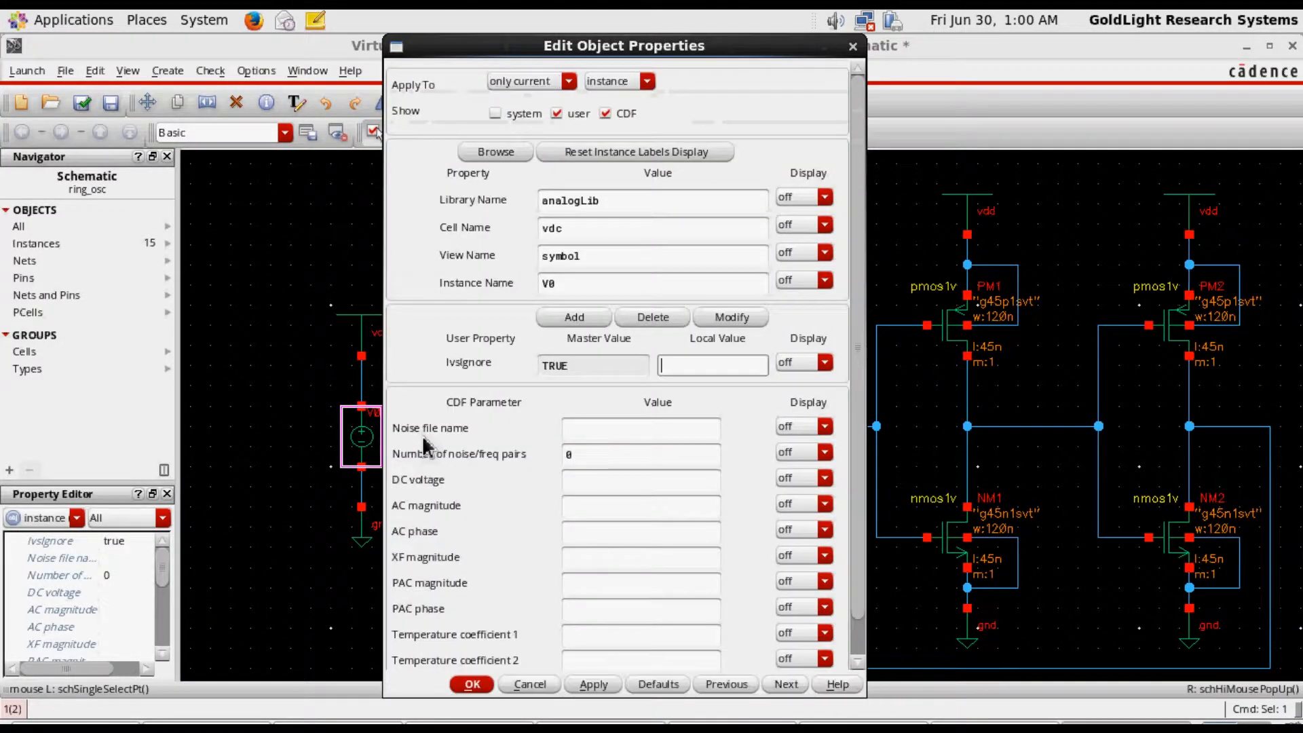
left_click(597, 483)
type("1")
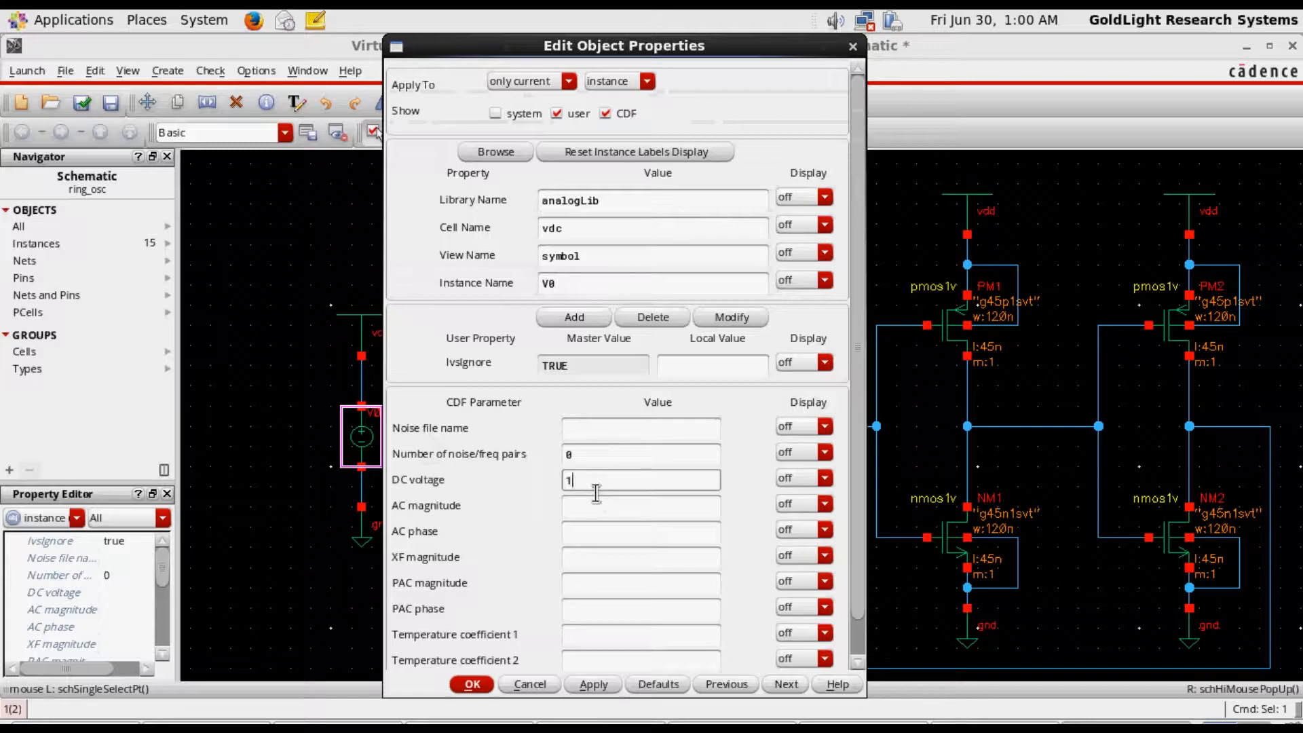
type("v")
key("BackSpace")
left_click(611, 512)
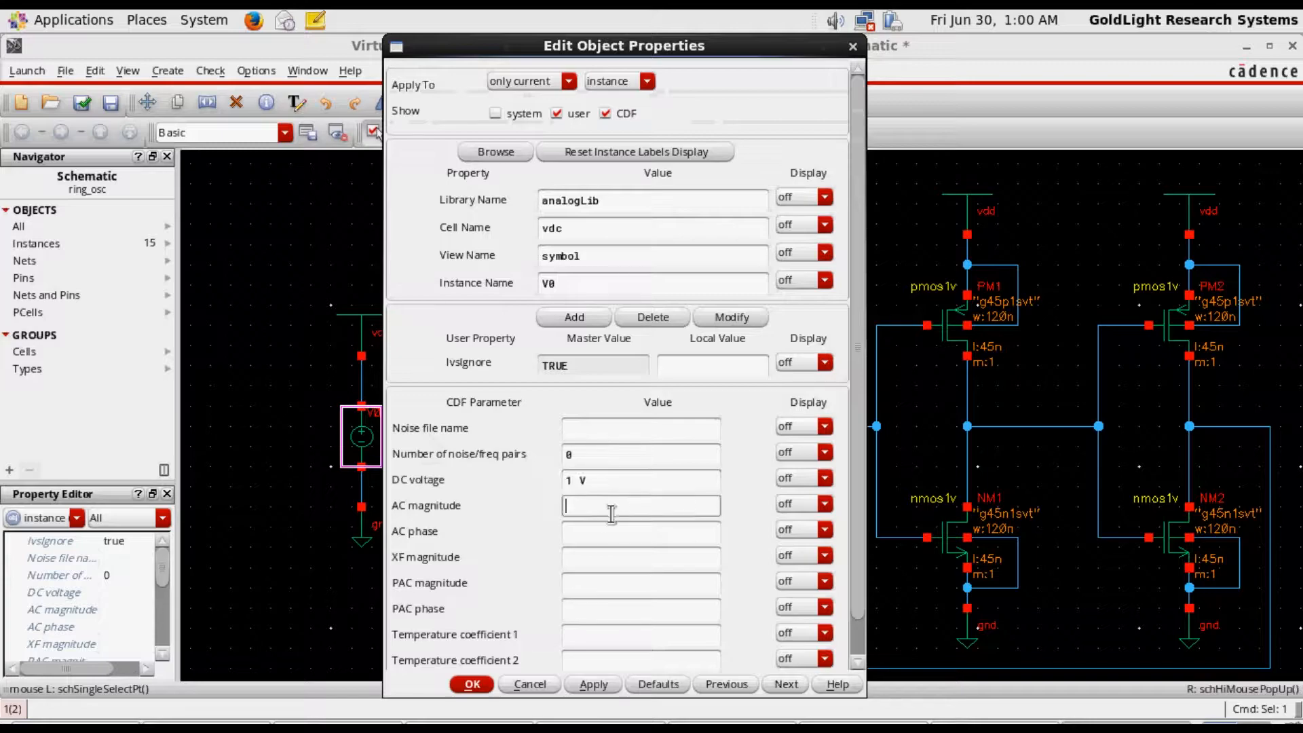
left_click(465, 687)
left_click(433, 500)
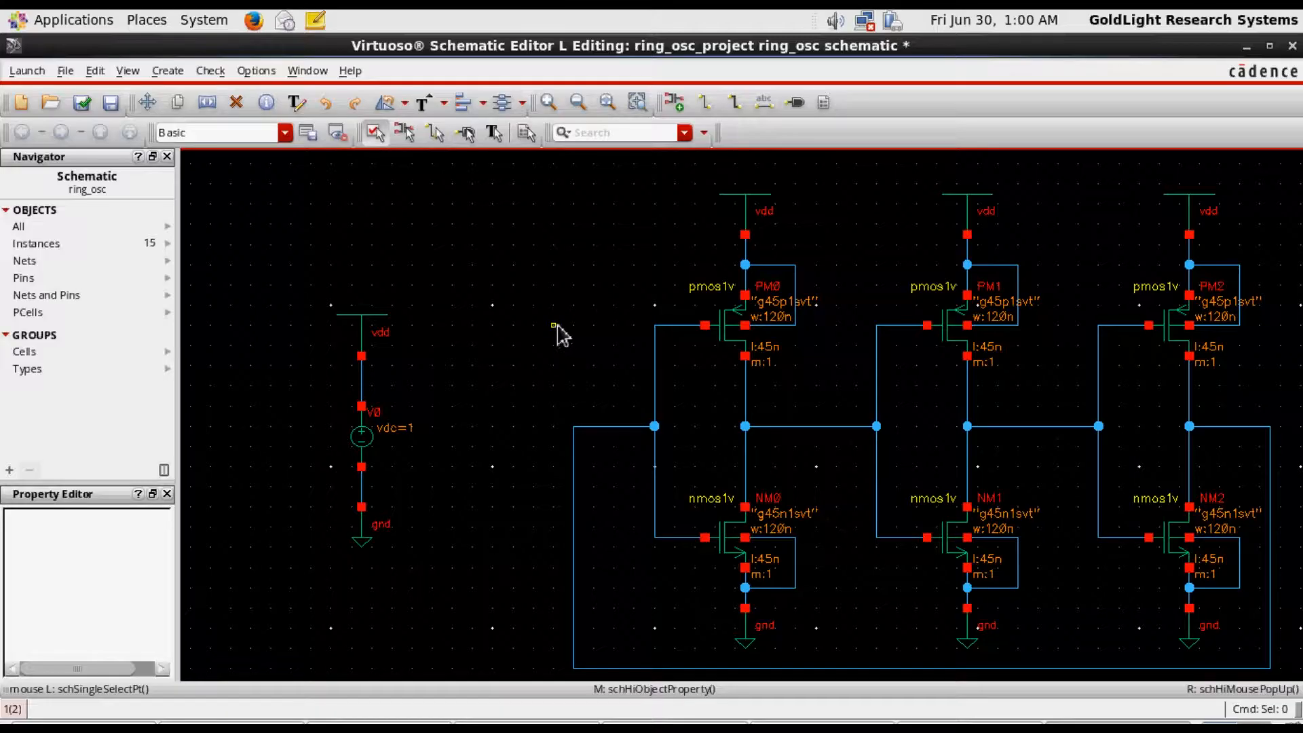
Place an analogLib cap instance of 1p F between the first and second inverters, below their connecting wire
left_click(675, 102)
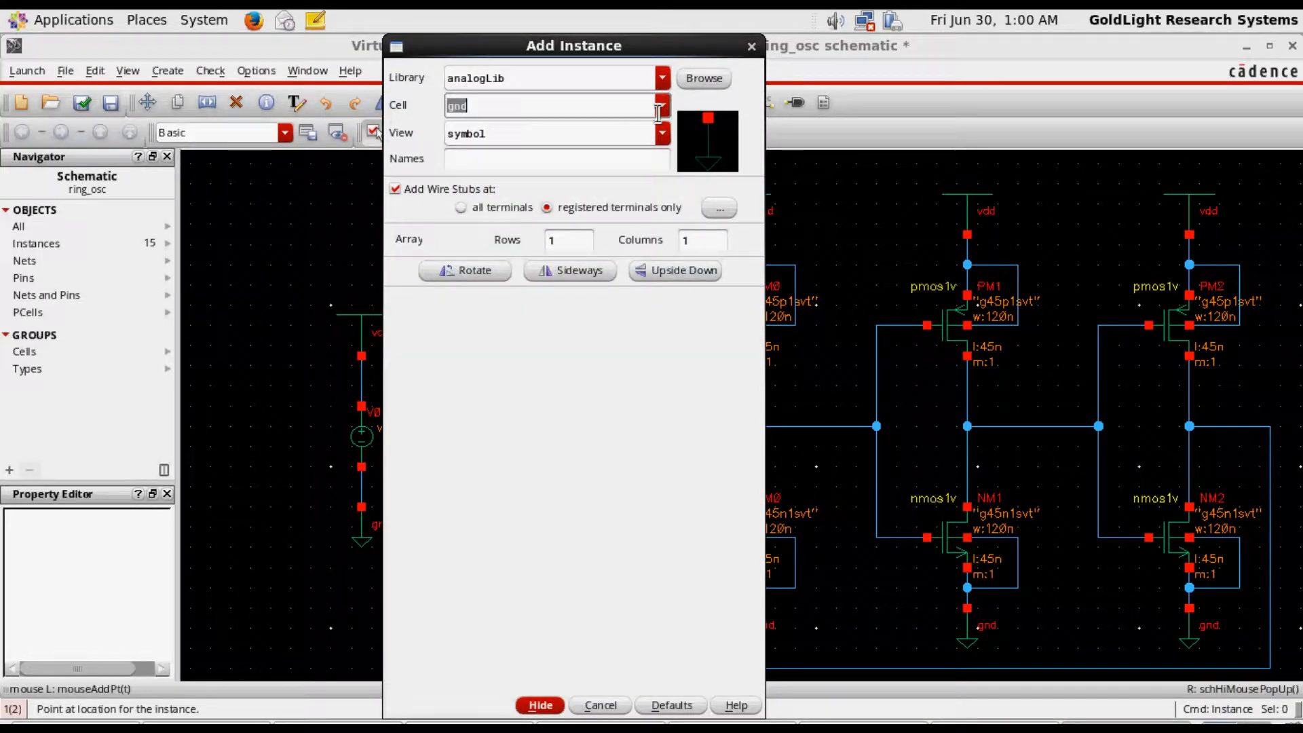
left_click(663, 105)
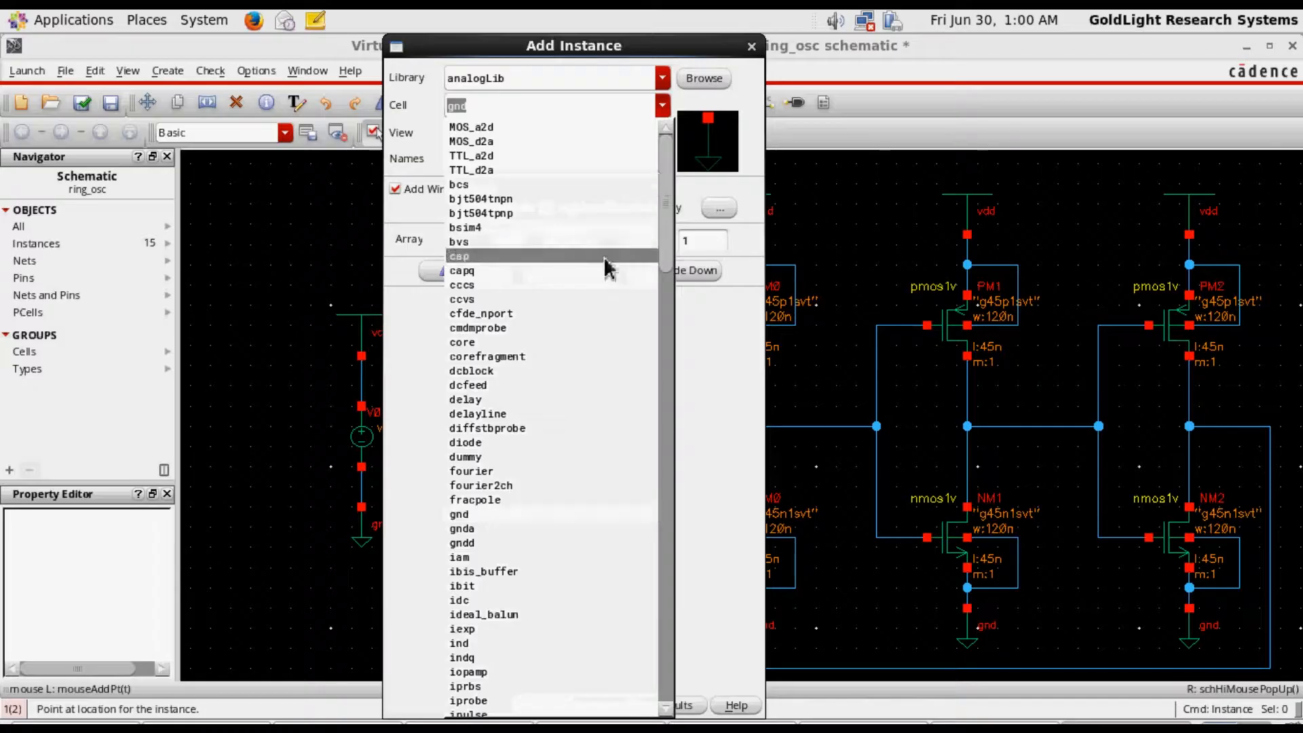
left_click(604, 258)
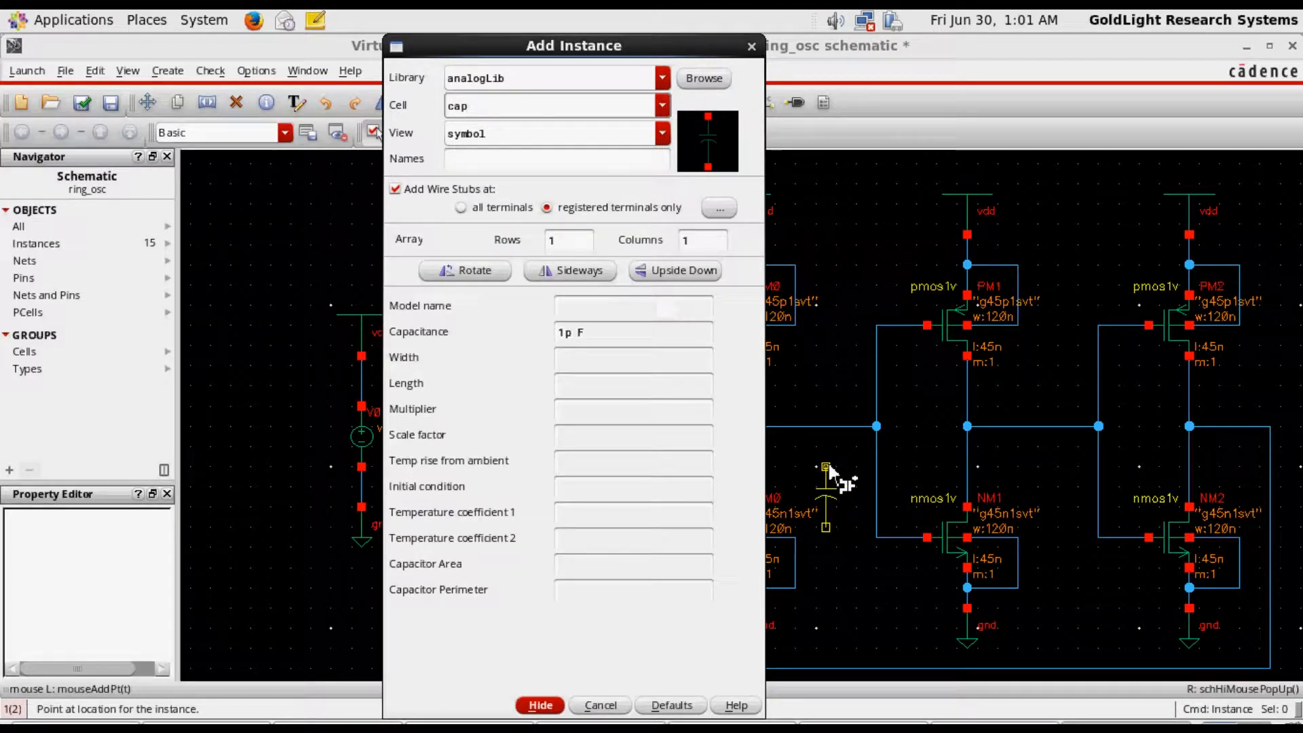
left_click(828, 466)
key("Escape")
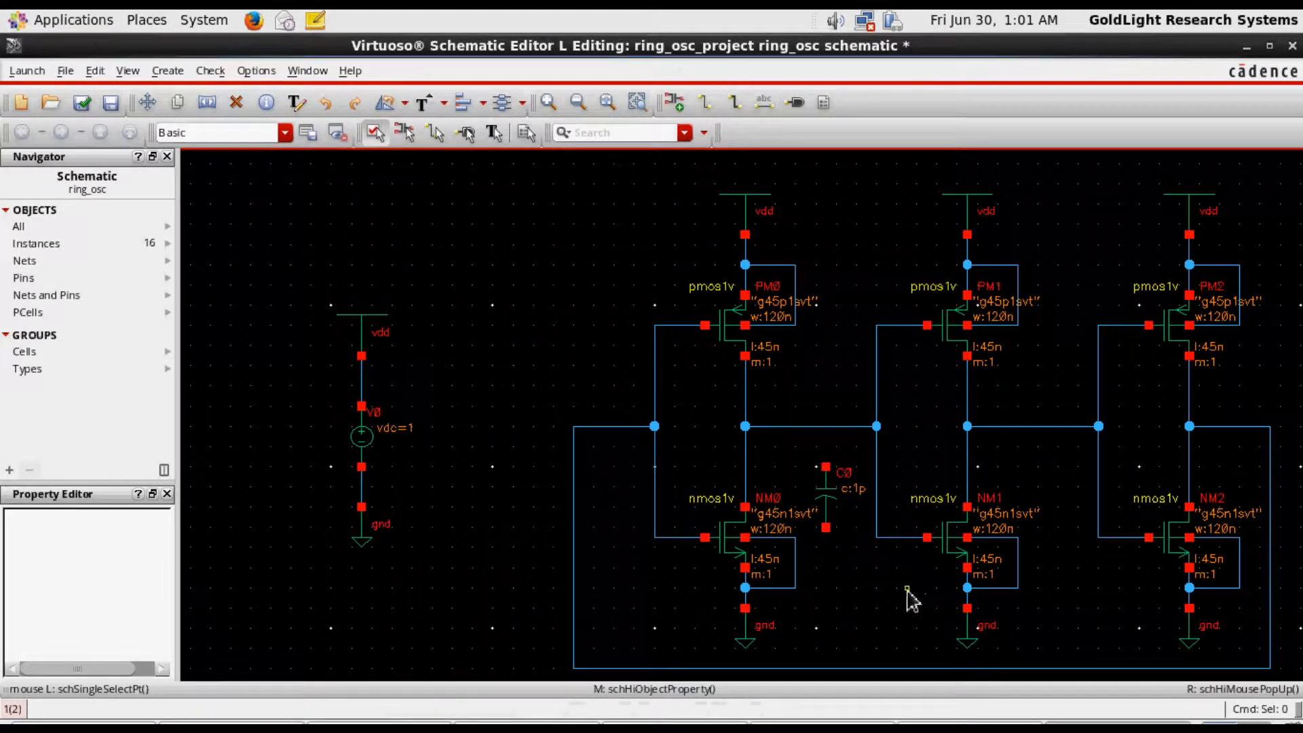
Copy the 1p F capacitor to the matching spot between the second and third inverters, below their connecting wire
key("c")
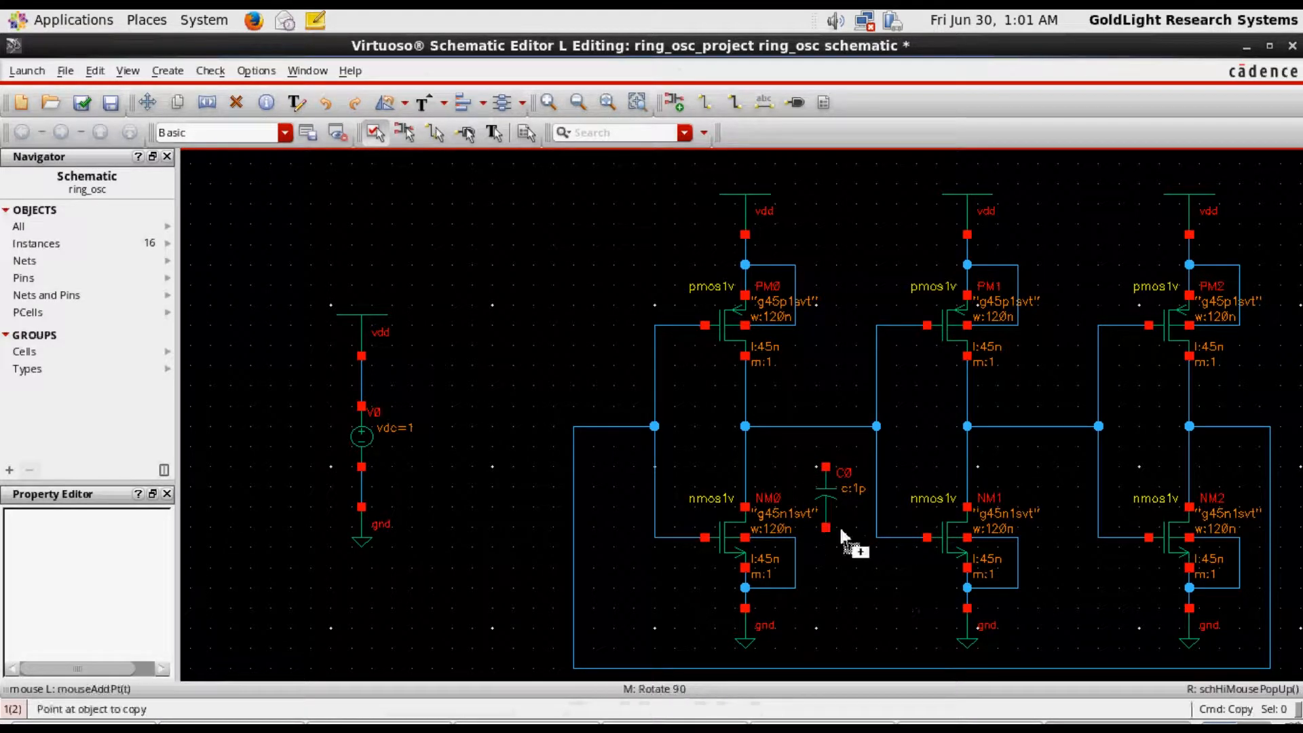
left_click(836, 519)
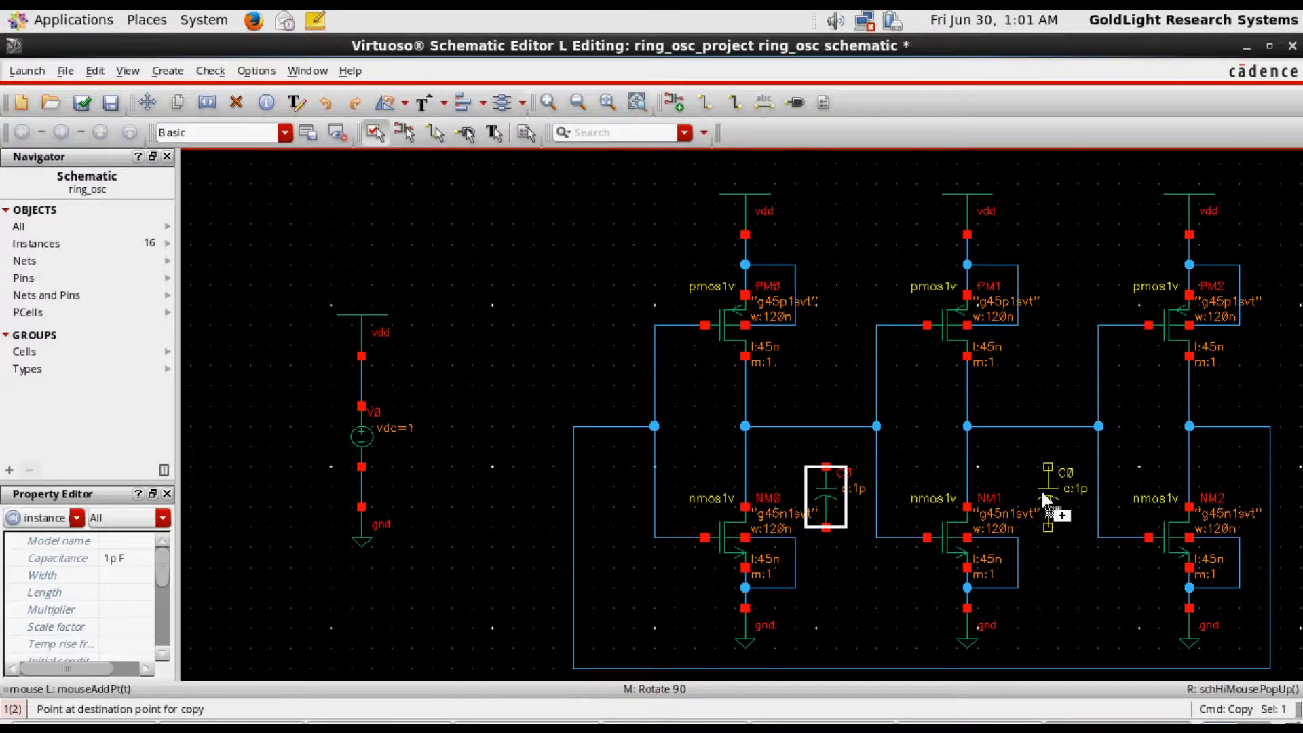
left_click(1042, 494)
key("Escape")
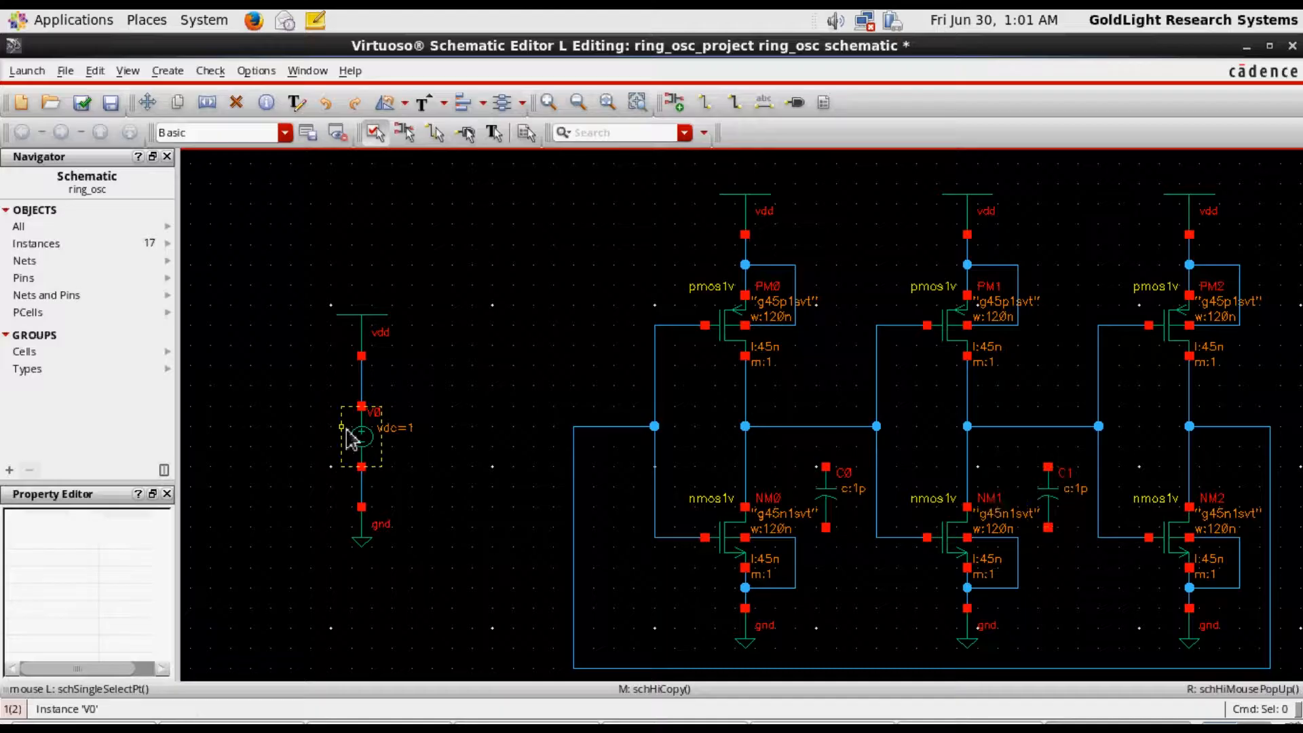
Move the whole vdc supply branch, with its vdd and gnd symbols and wires, closer to the first inverter
left_click_drag(270, 275, 449, 567)
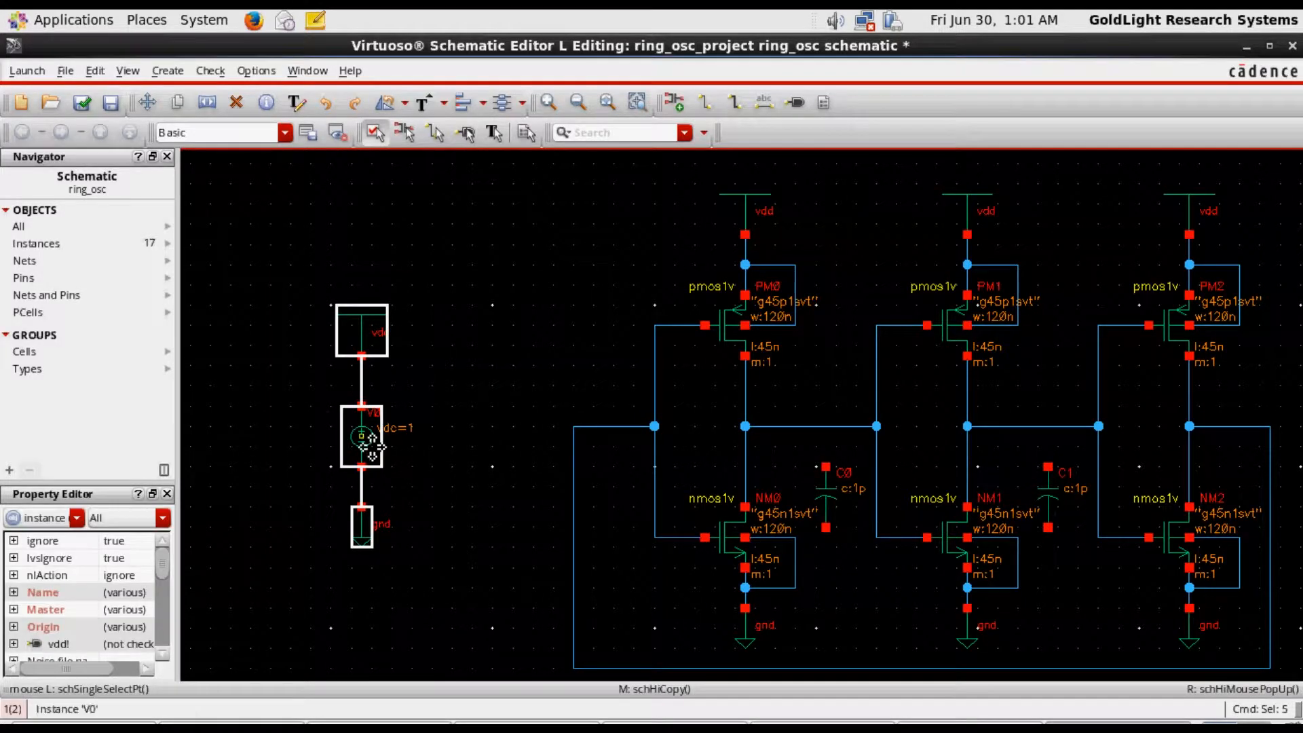
left_click_drag(362, 438, 482, 441)
left_click(482, 441)
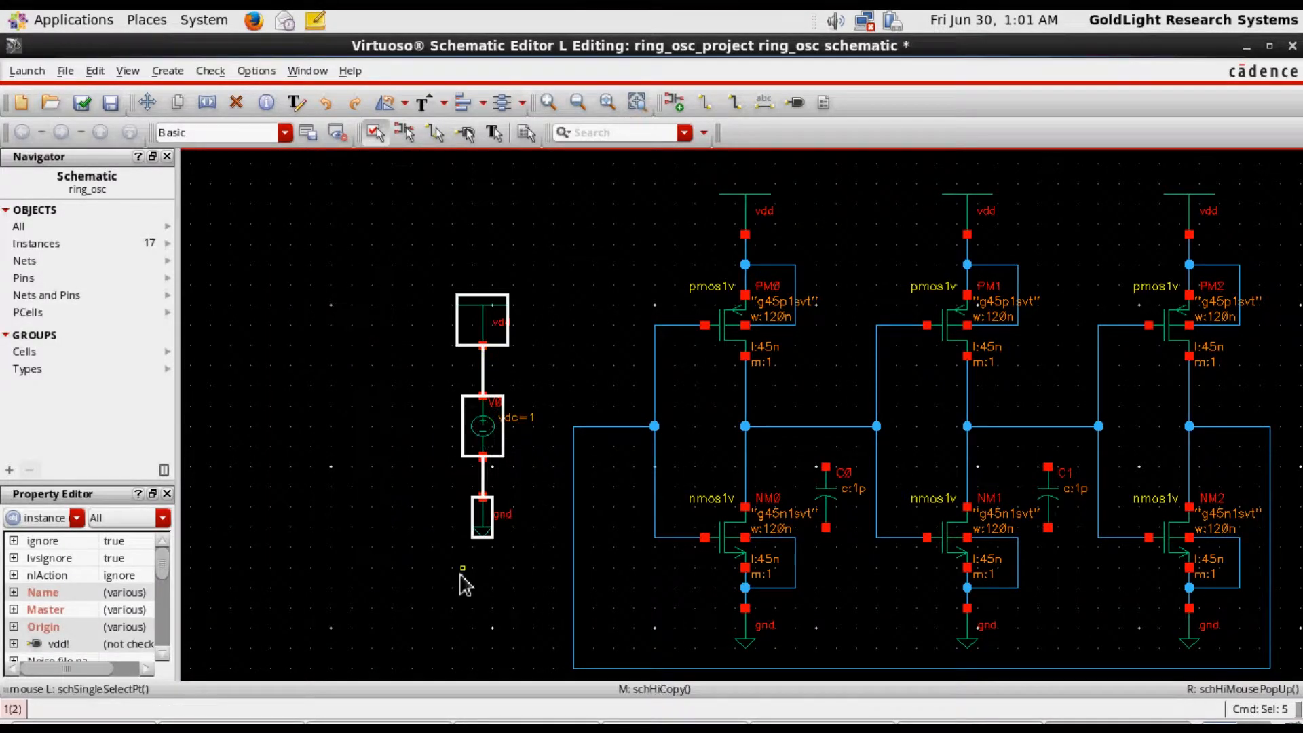
left_click(454, 589)
Shift the feedback loop's vertical wire beyond the third inverter outward to make room for another capacitor
scroll(460, 592, "right", 1, "shift")
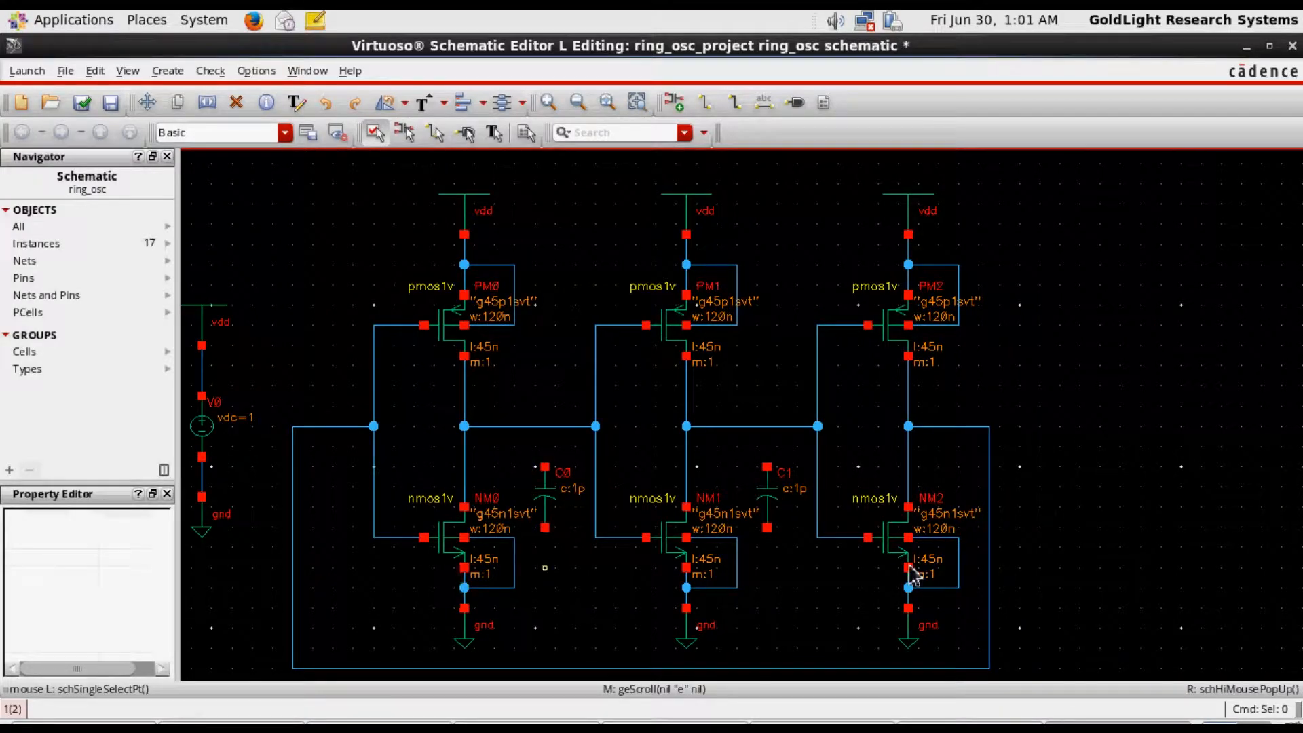
left_click(989, 550)
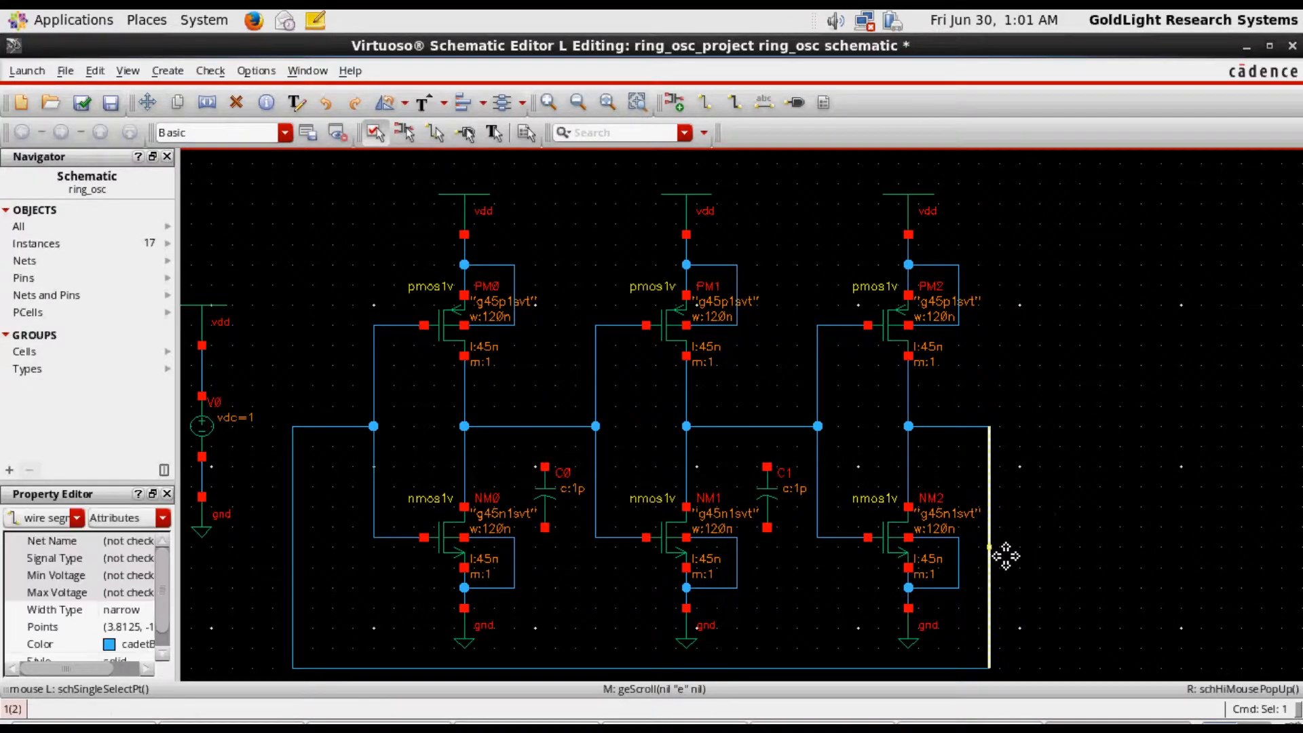
left_click_drag(1003, 553, 1050, 552)
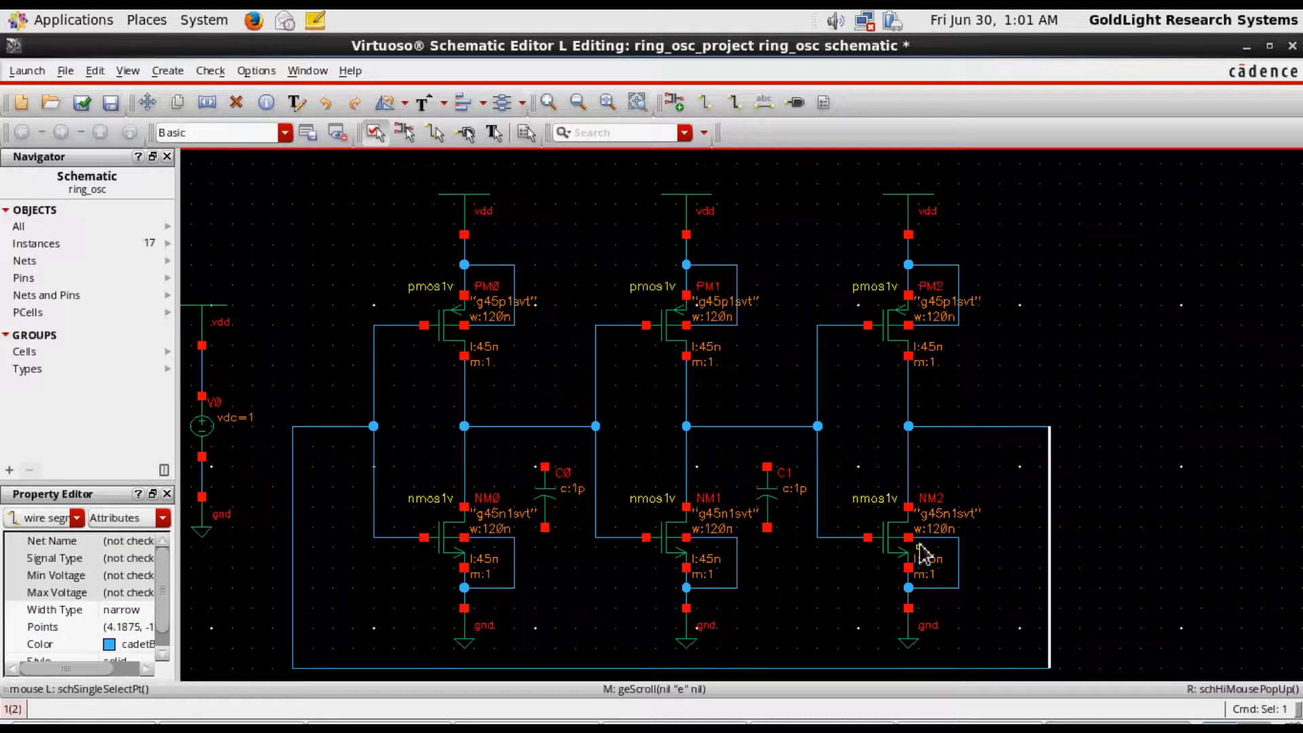
Copy the second capacitor to below the third inverter's output wire, inside the feedback loop
key("c")
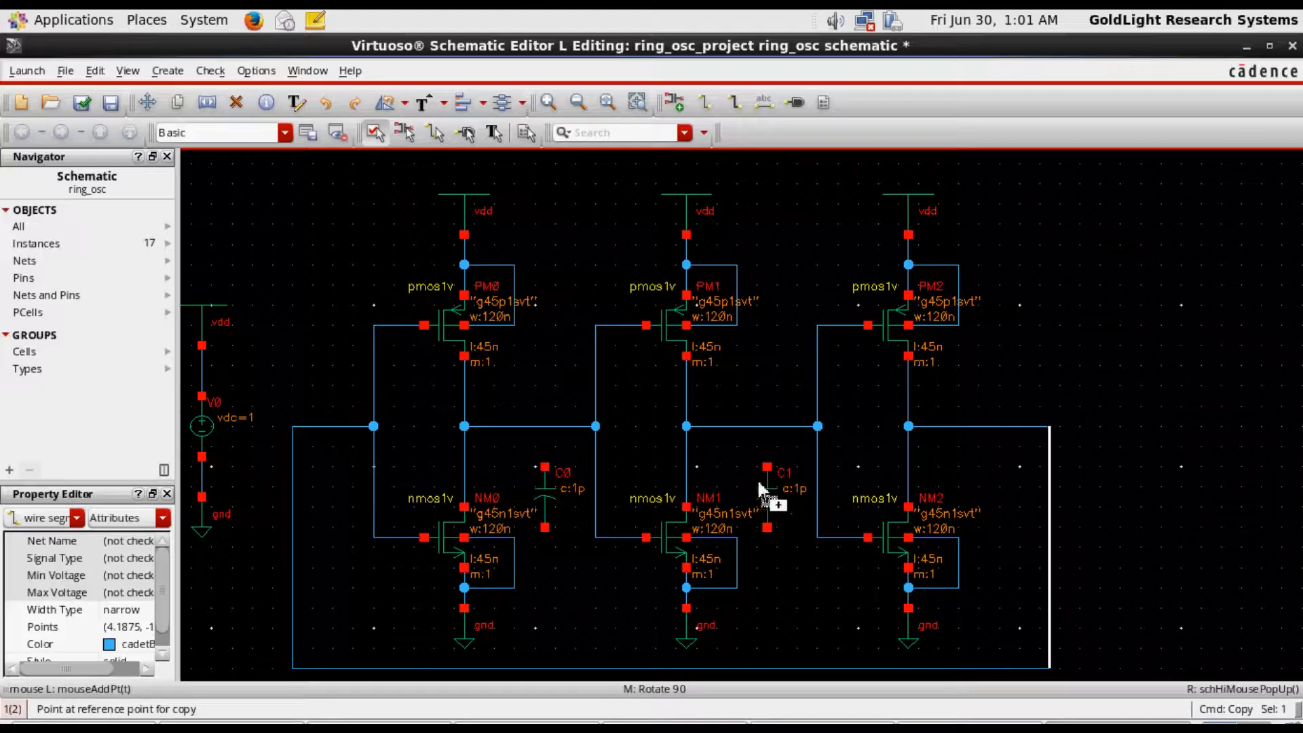
key("Escape")
left_click(778, 501)
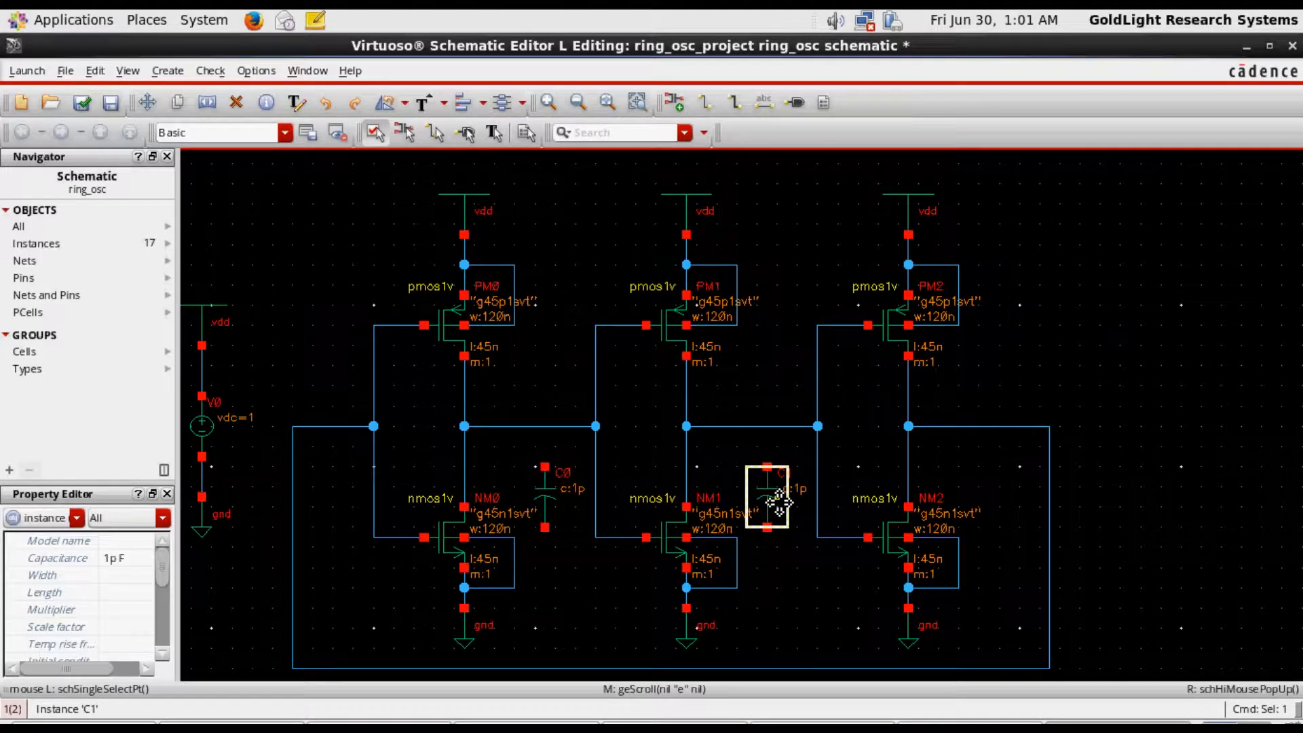
key("c")
left_click(772, 505)
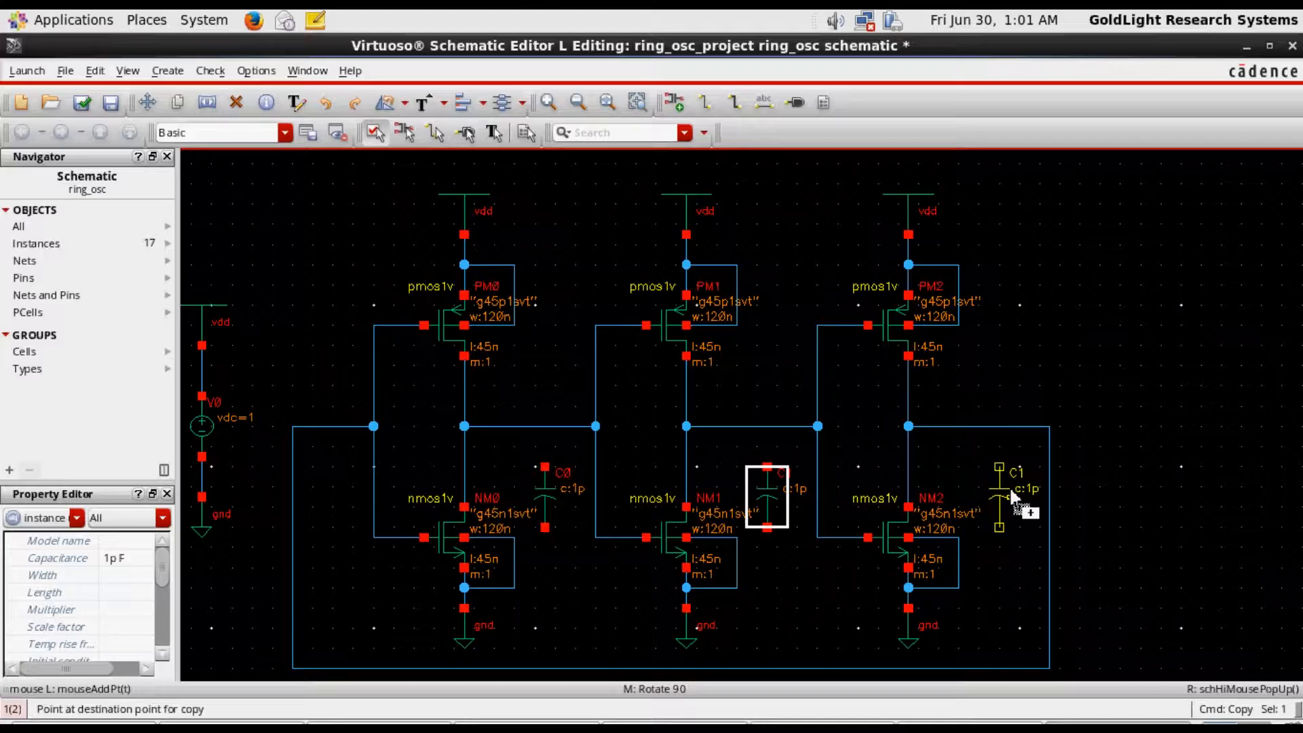
left_click(1010, 494)
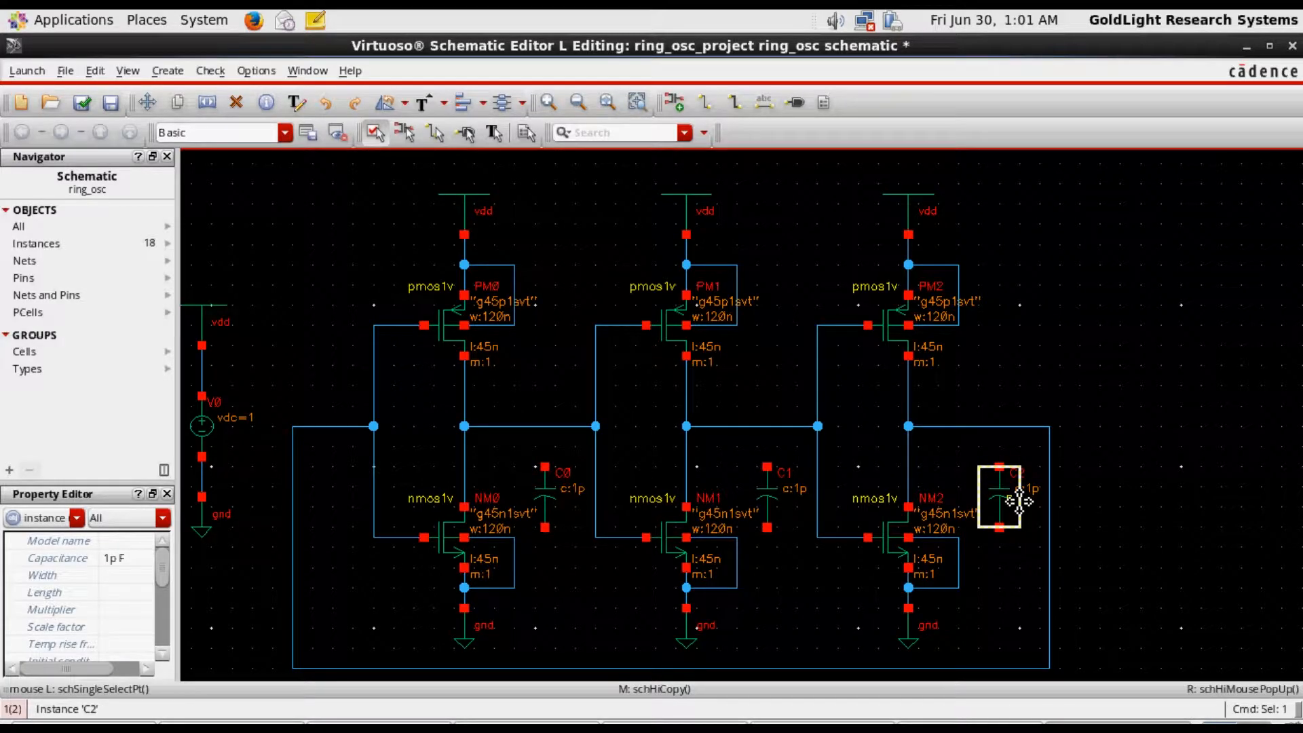
Copy the first inverter's gnd symbol to just below the first capacitor
key("c")
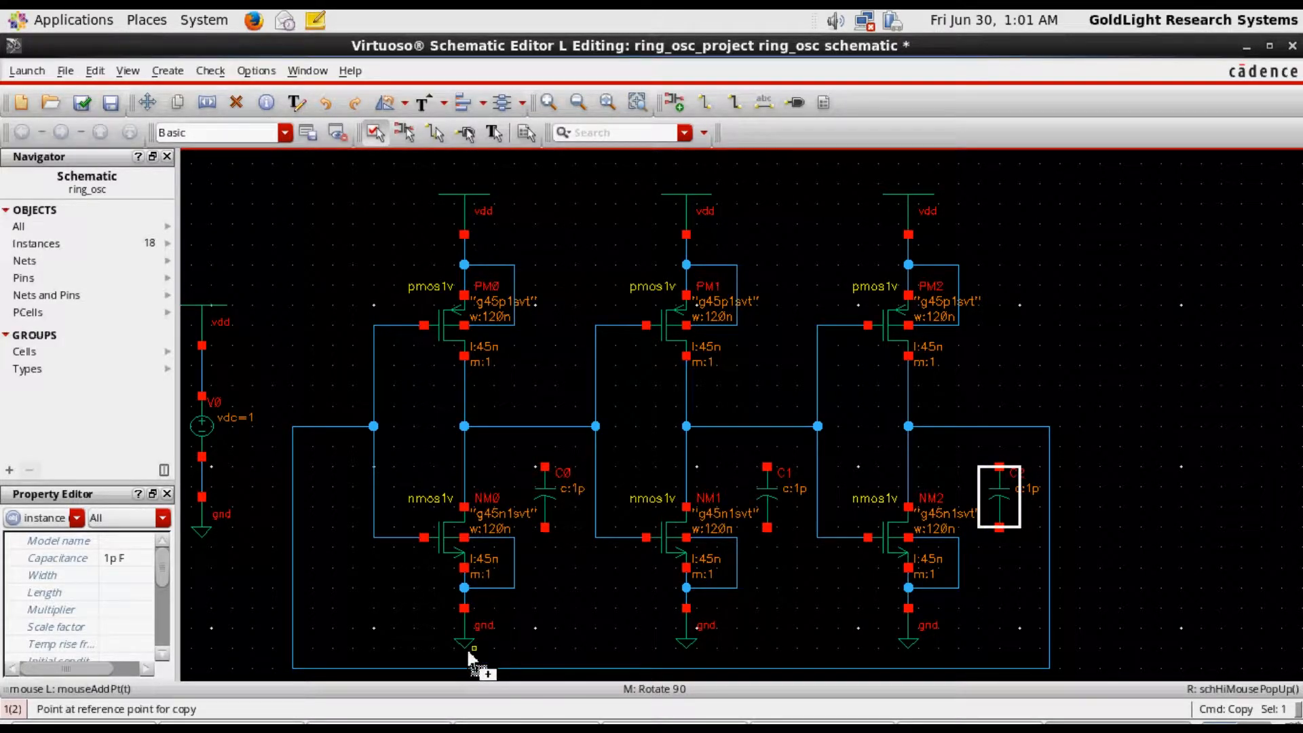
key("Escape")
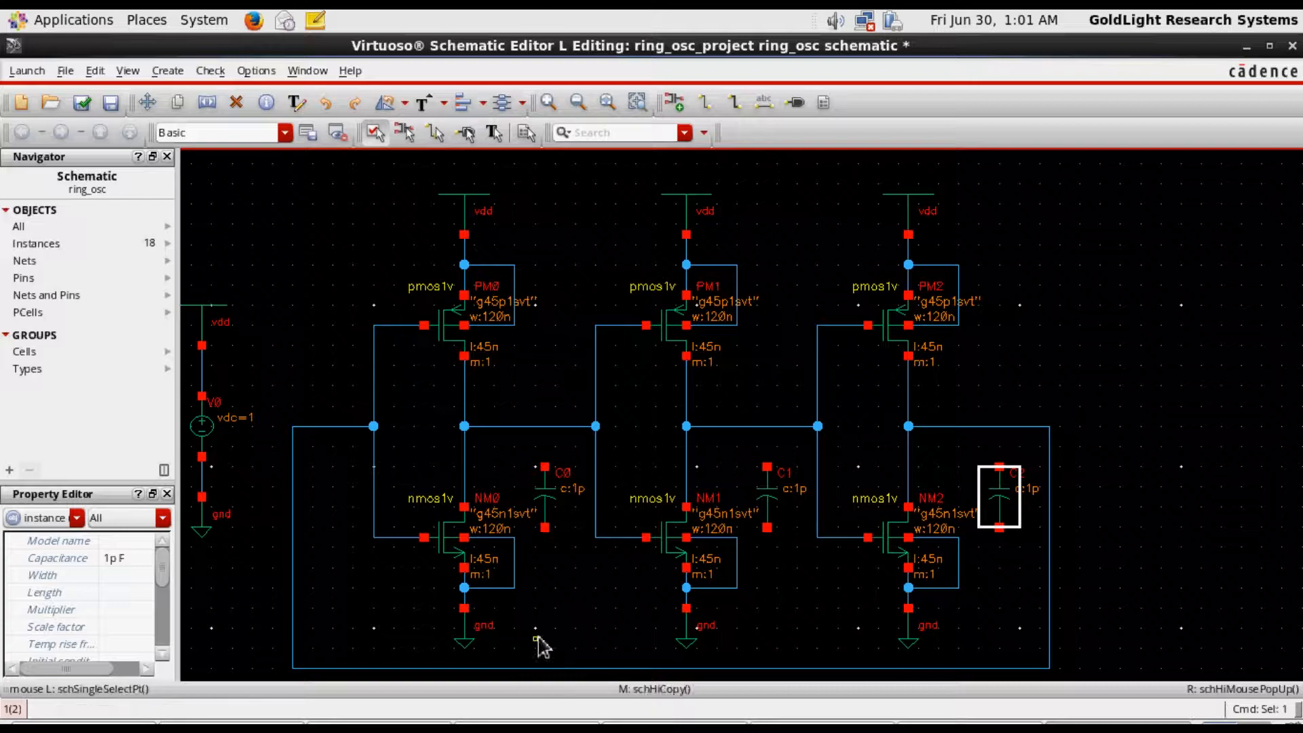
left_click(472, 643)
key("c")
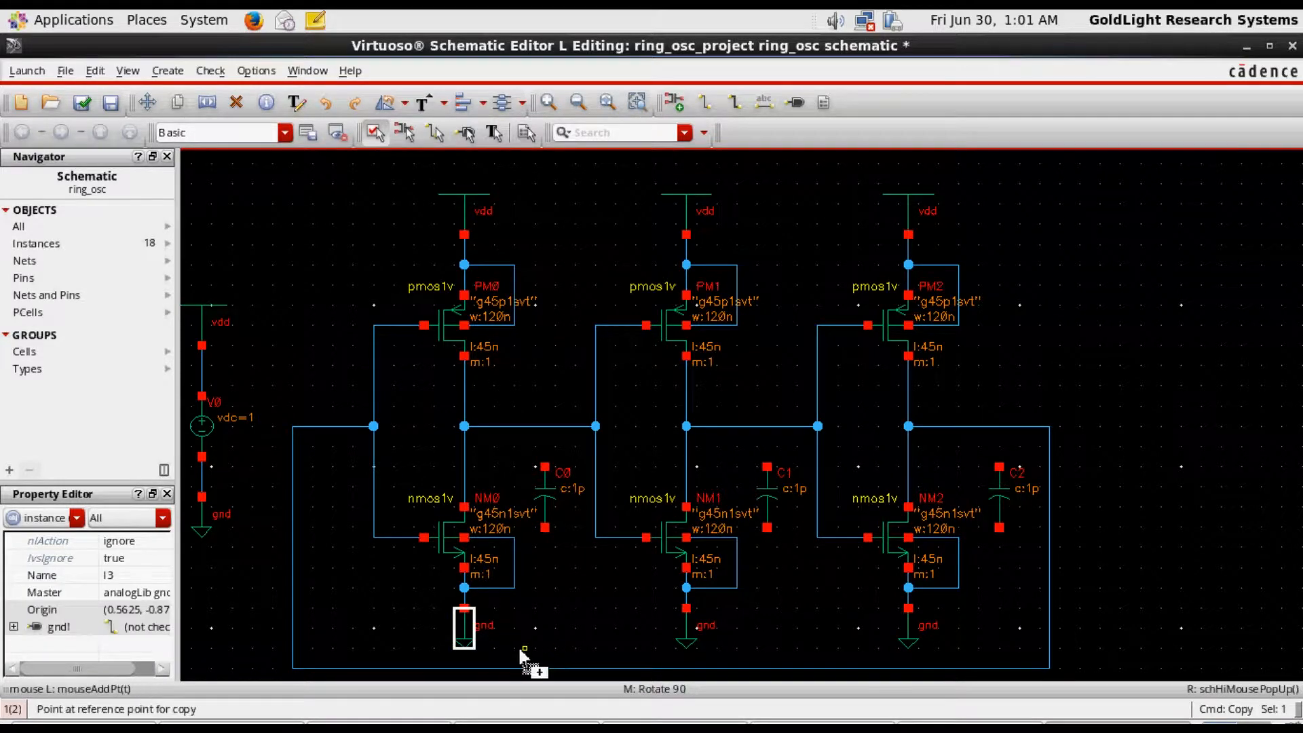
left_click(466, 630)
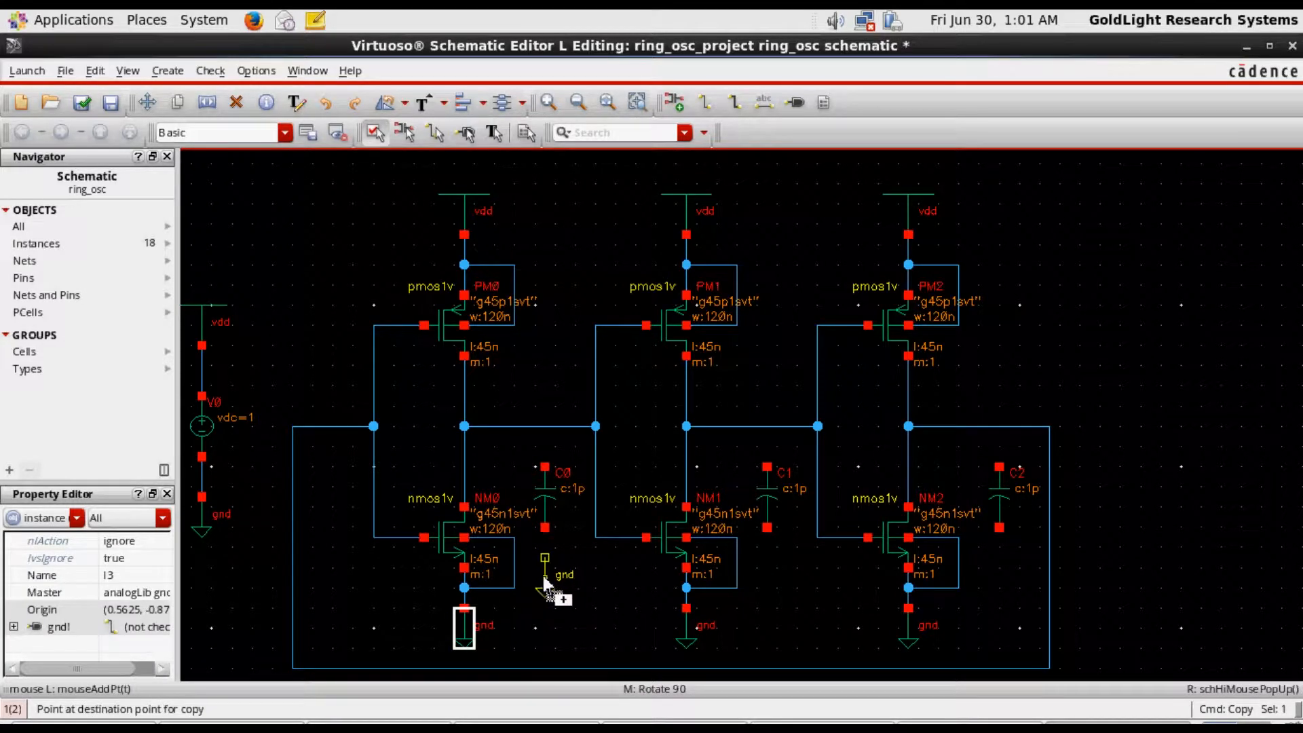
left_click(545, 579)
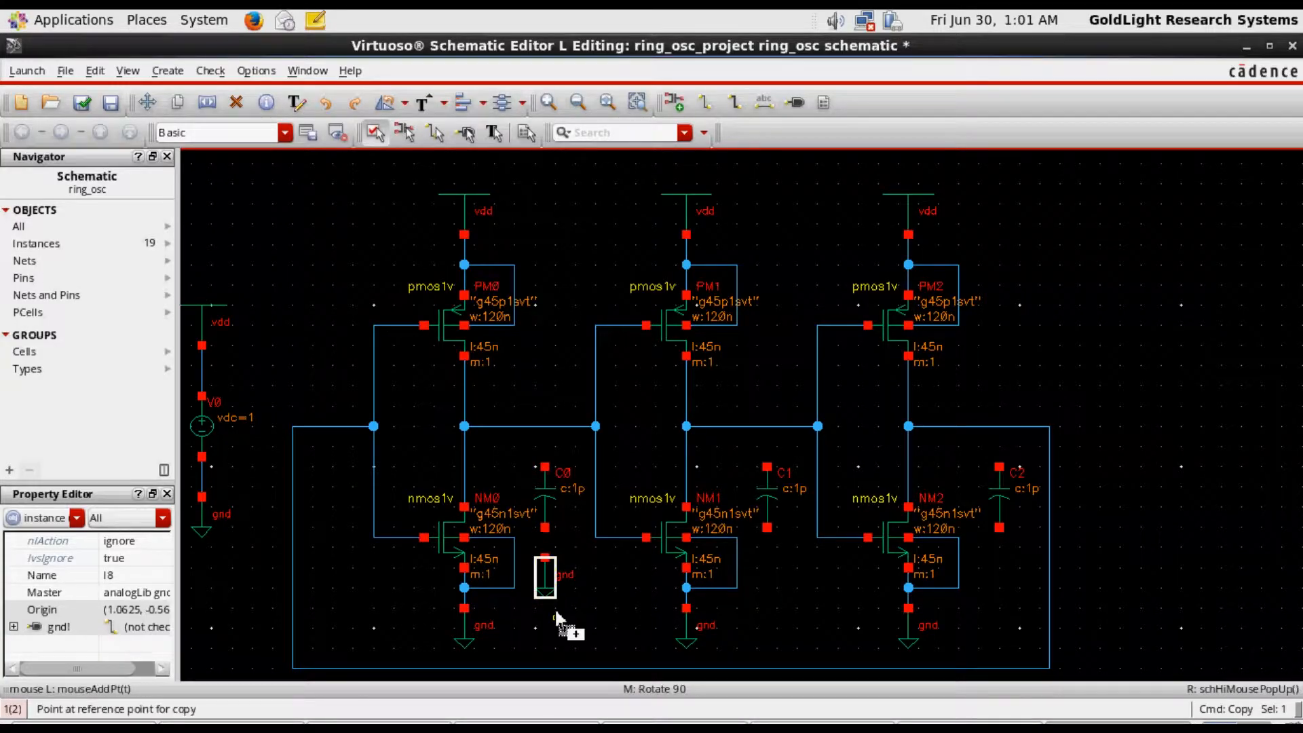
Copy the gnd symbol to just below the second and third capacitors
left_click(550, 589)
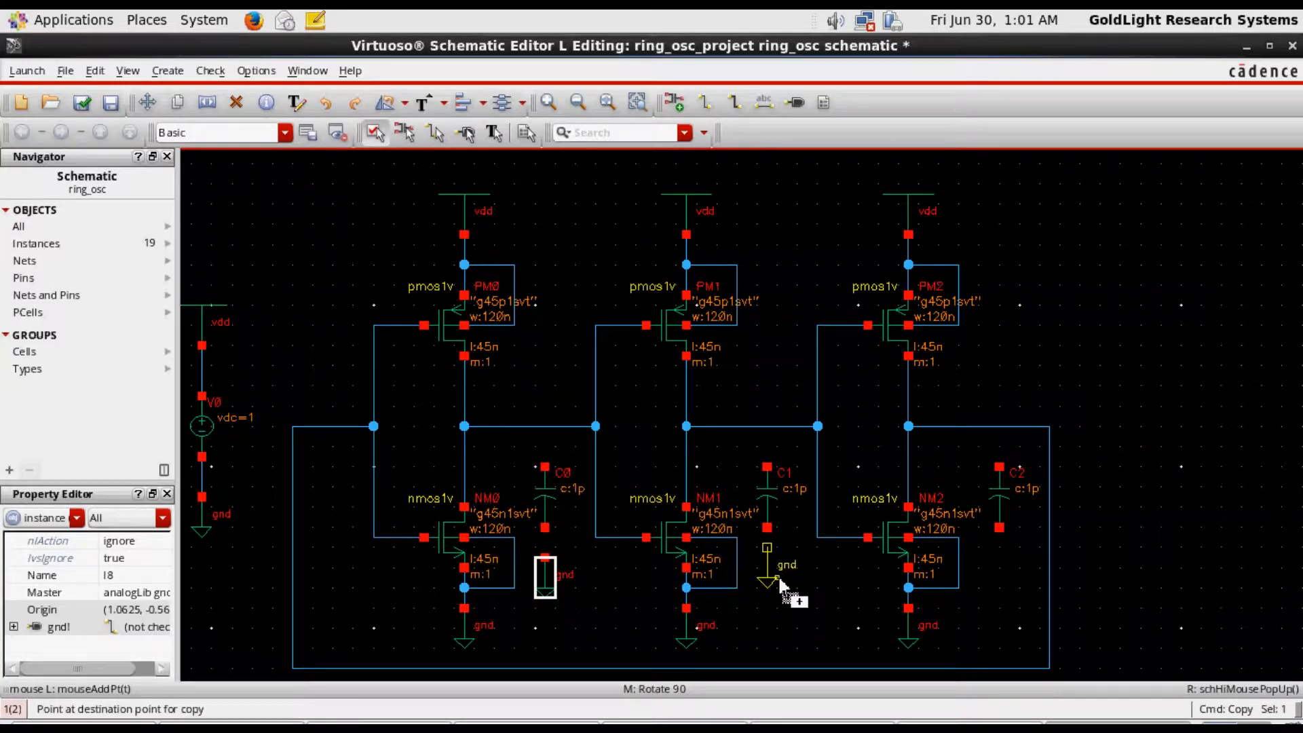
left_click(773, 578)
key("Escape")
key("c")
left_click(774, 597)
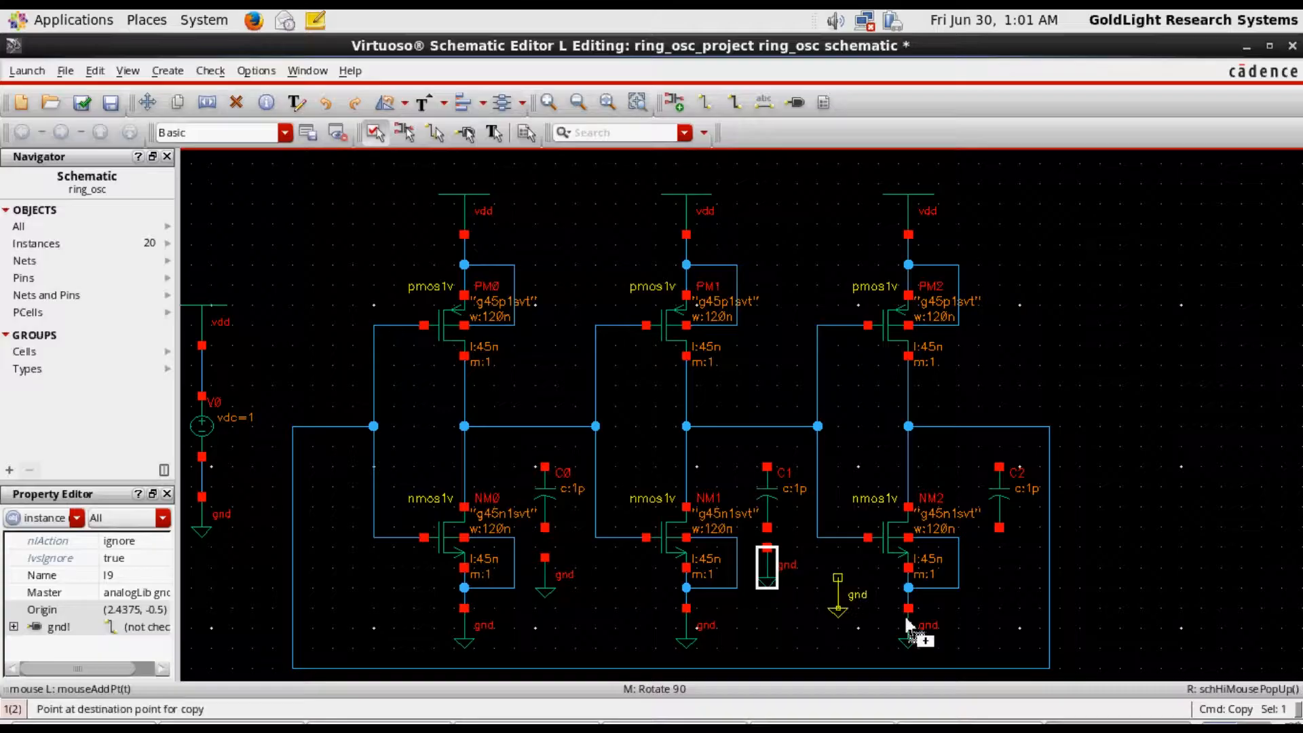
left_click(1005, 597)
key("Escape")
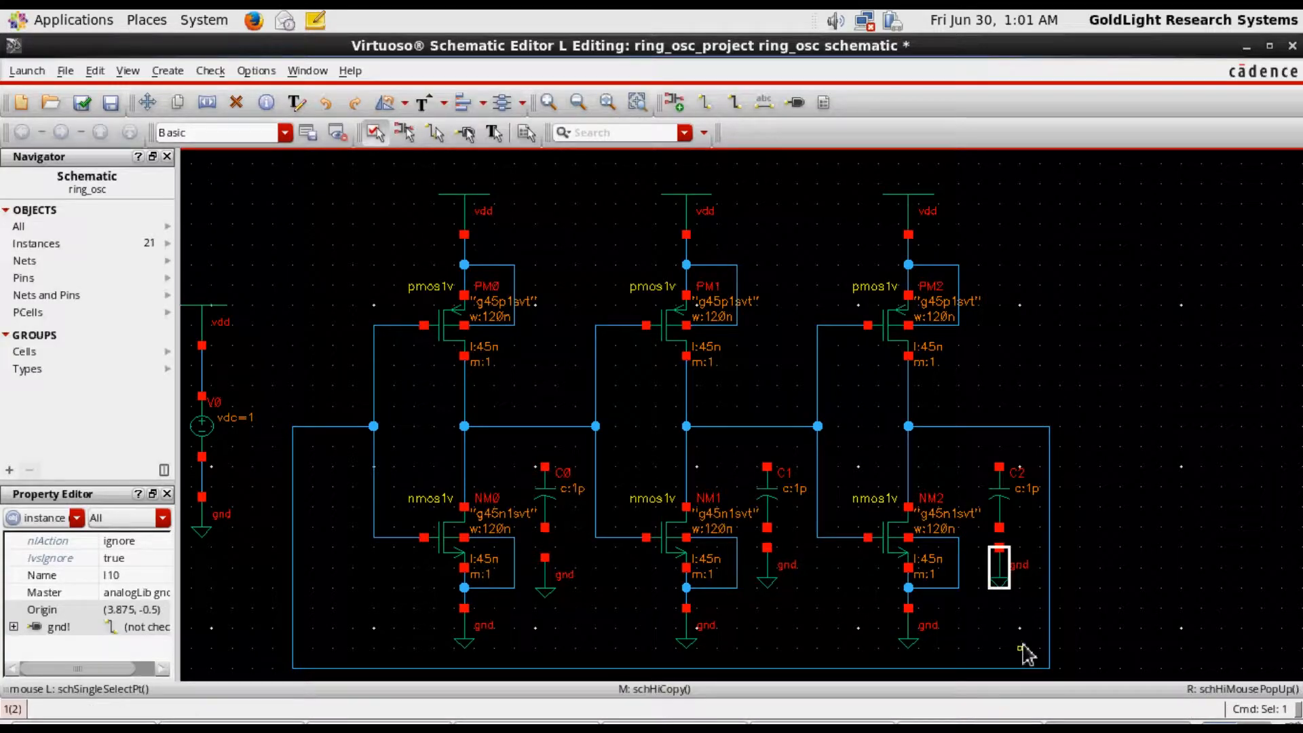
Move the three capacitor gnd symbols up so that each one touches its capacitor's lower terminal
left_click(1098, 390)
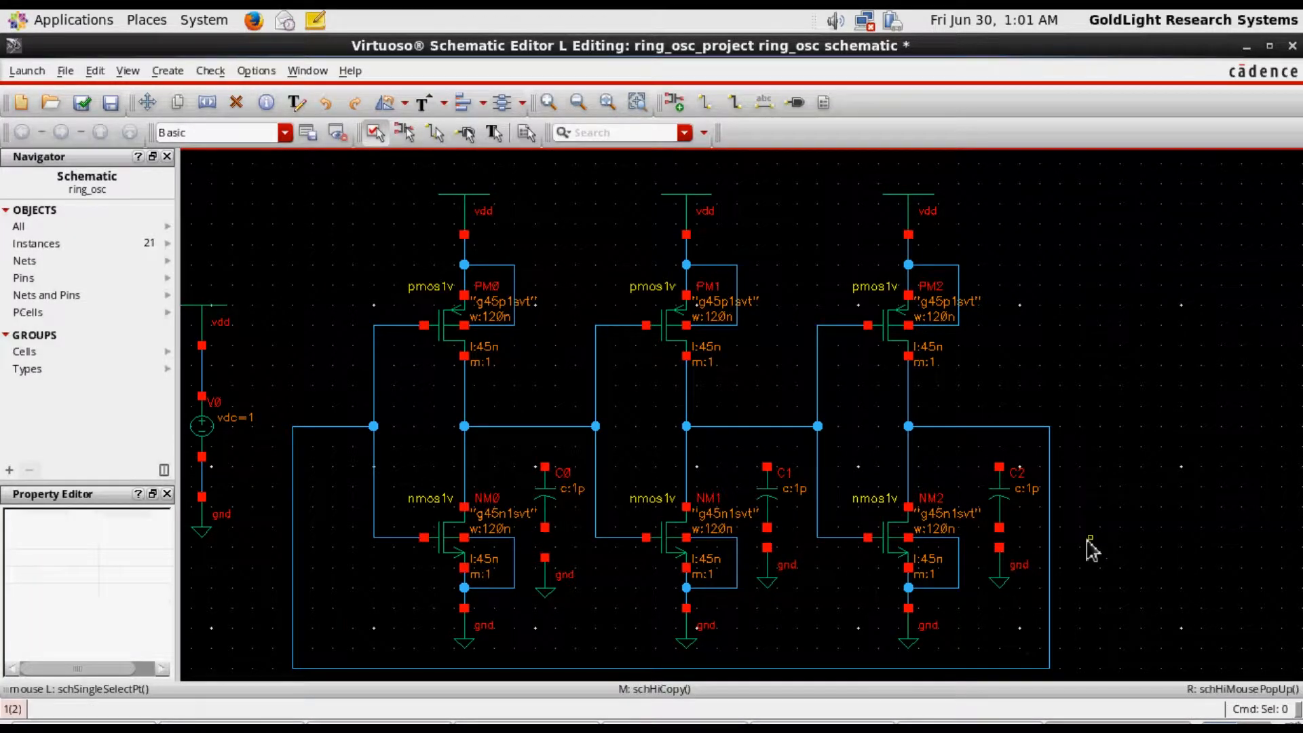
left_click(999, 575)
left_click_drag(1000, 575, 999, 557)
left_click(767, 582)
left_click_drag(767, 581, 771, 564)
left_click(561, 596)
left_click_drag(561, 597, 553, 559)
left_click(818, 236)
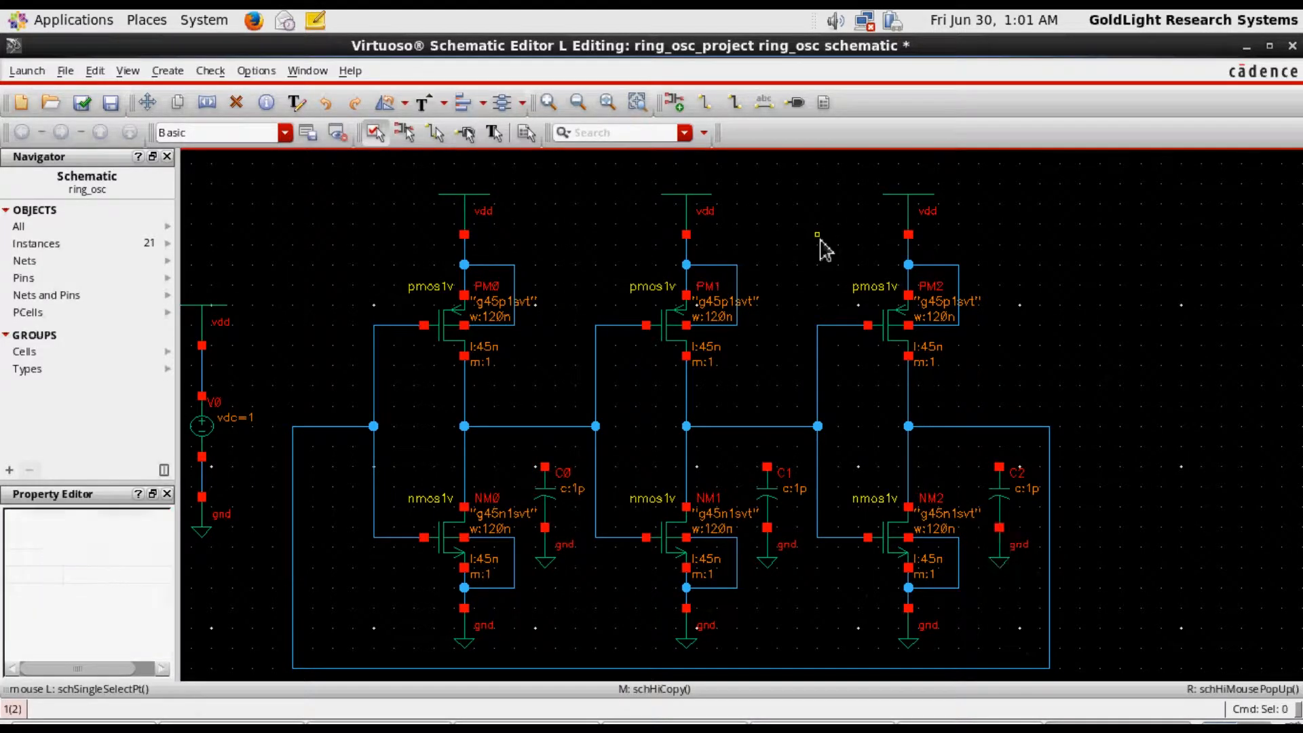
Wire the upper terminal of each of the three capacitors to the inverter output wire above it
key("w")
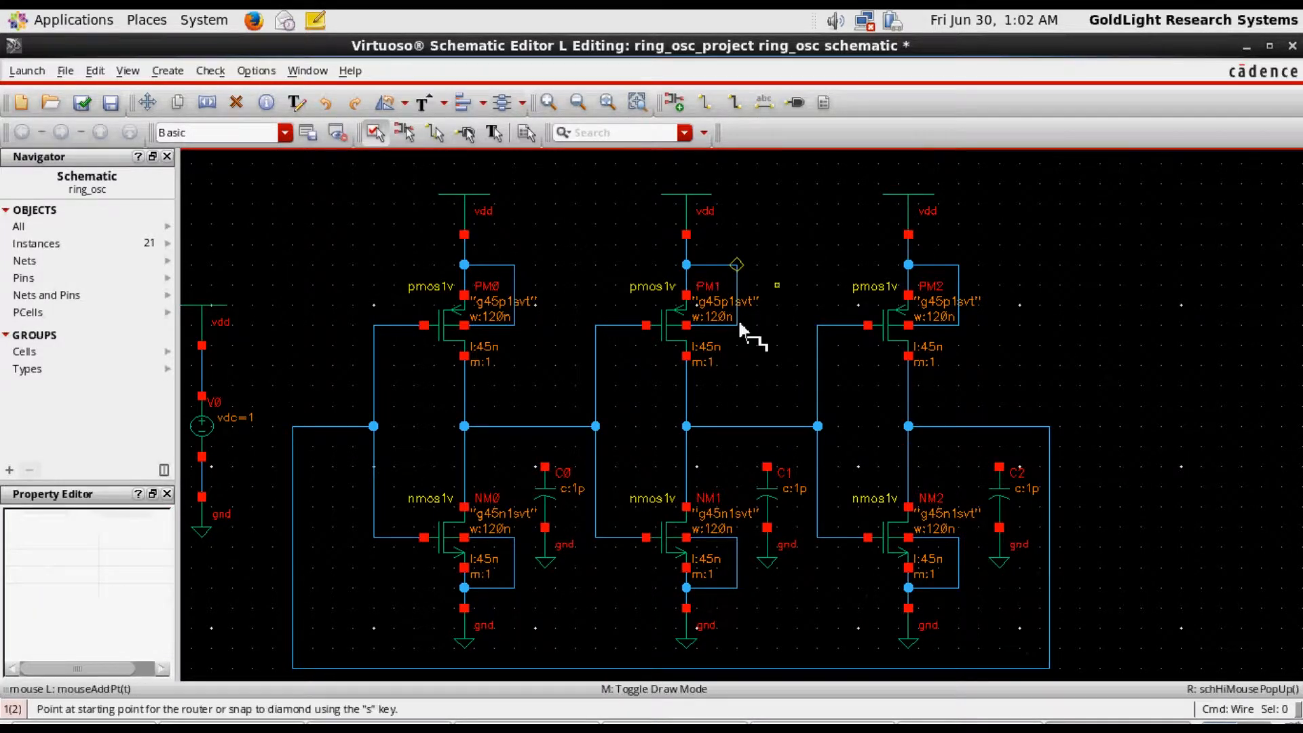
left_click(545, 466)
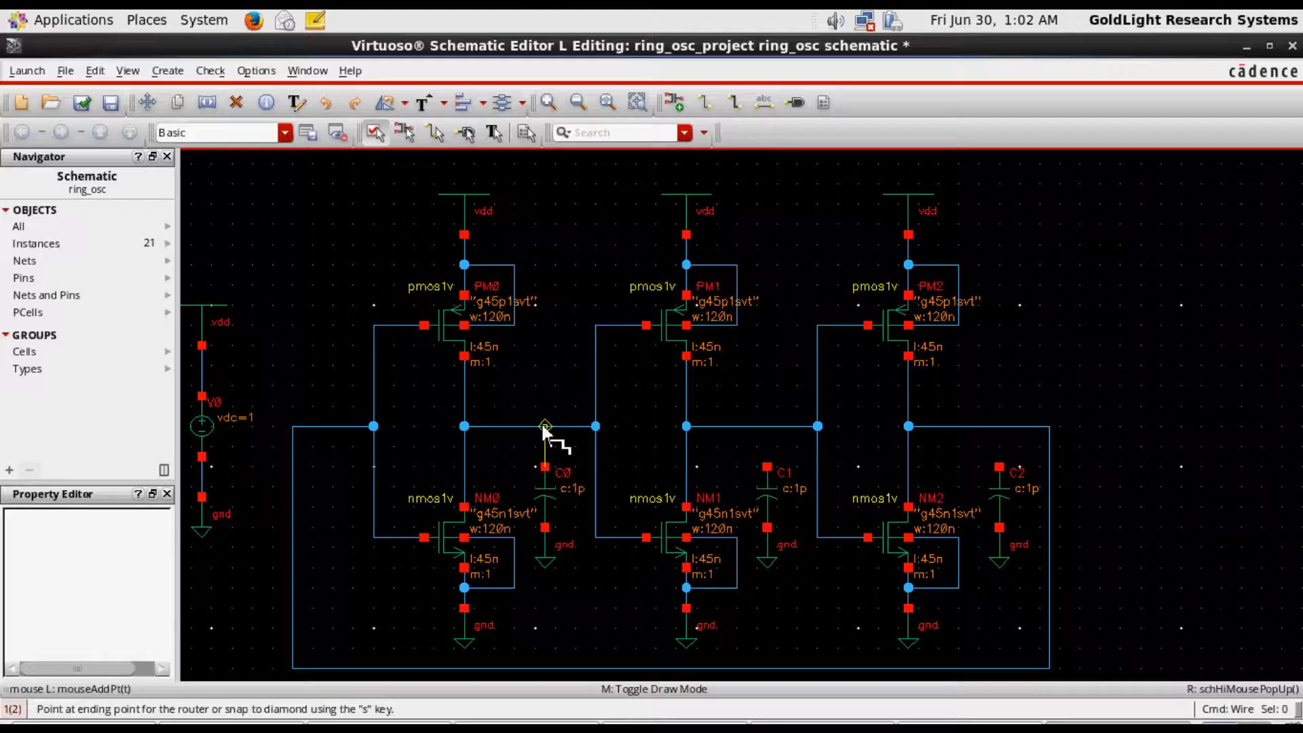
left_click(545, 427)
left_click(767, 467)
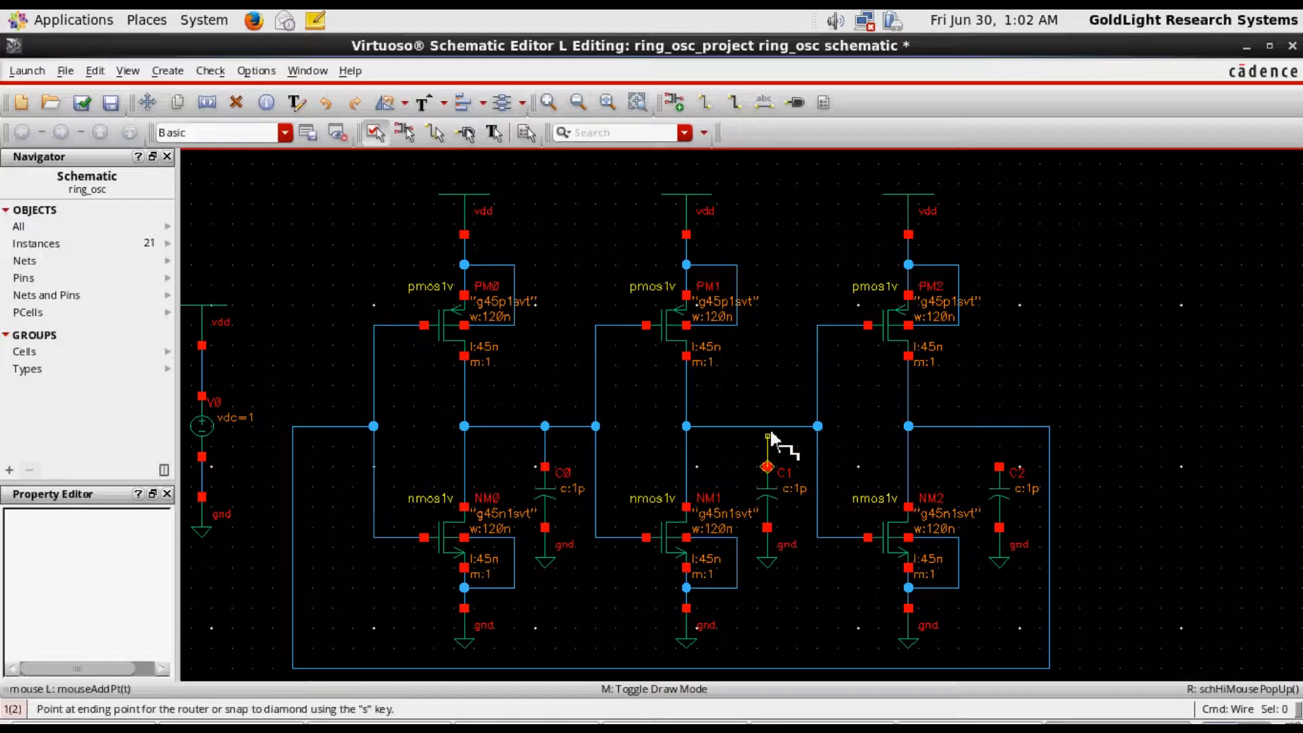
left_click(766, 426)
left_click(999, 467)
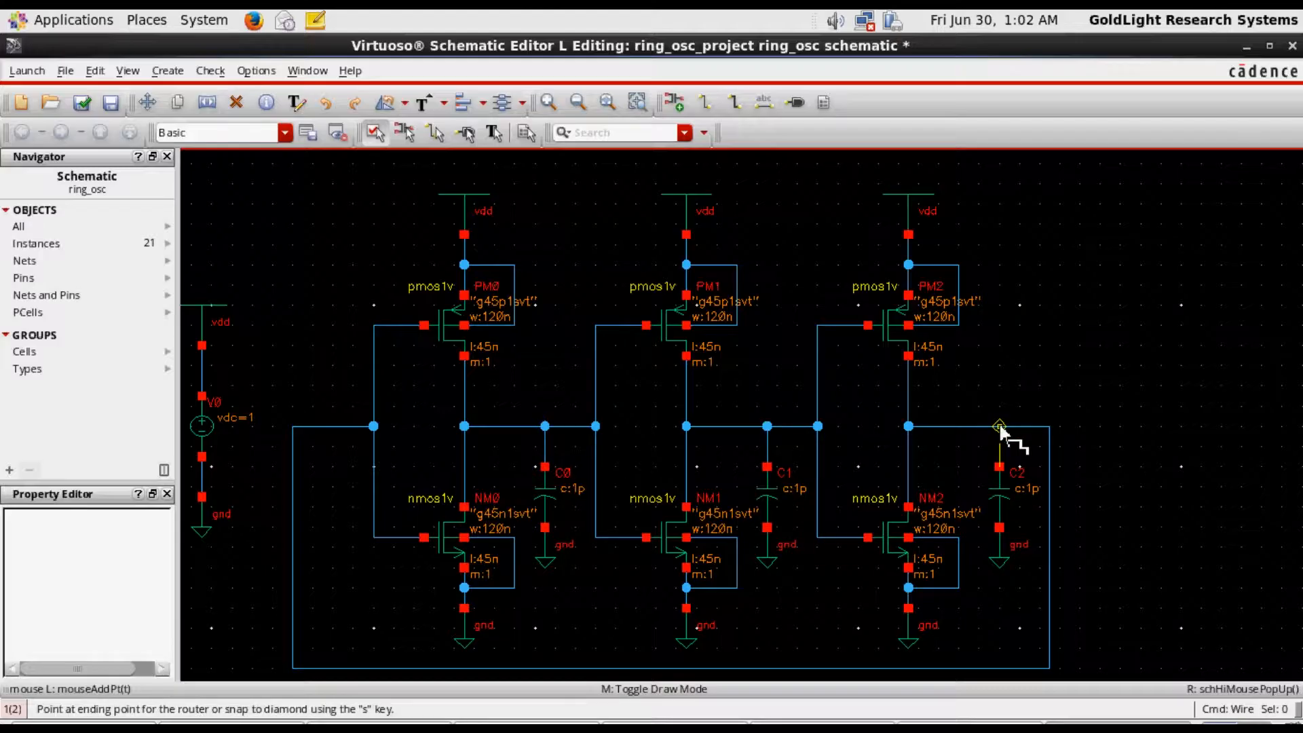
left_click(999, 426)
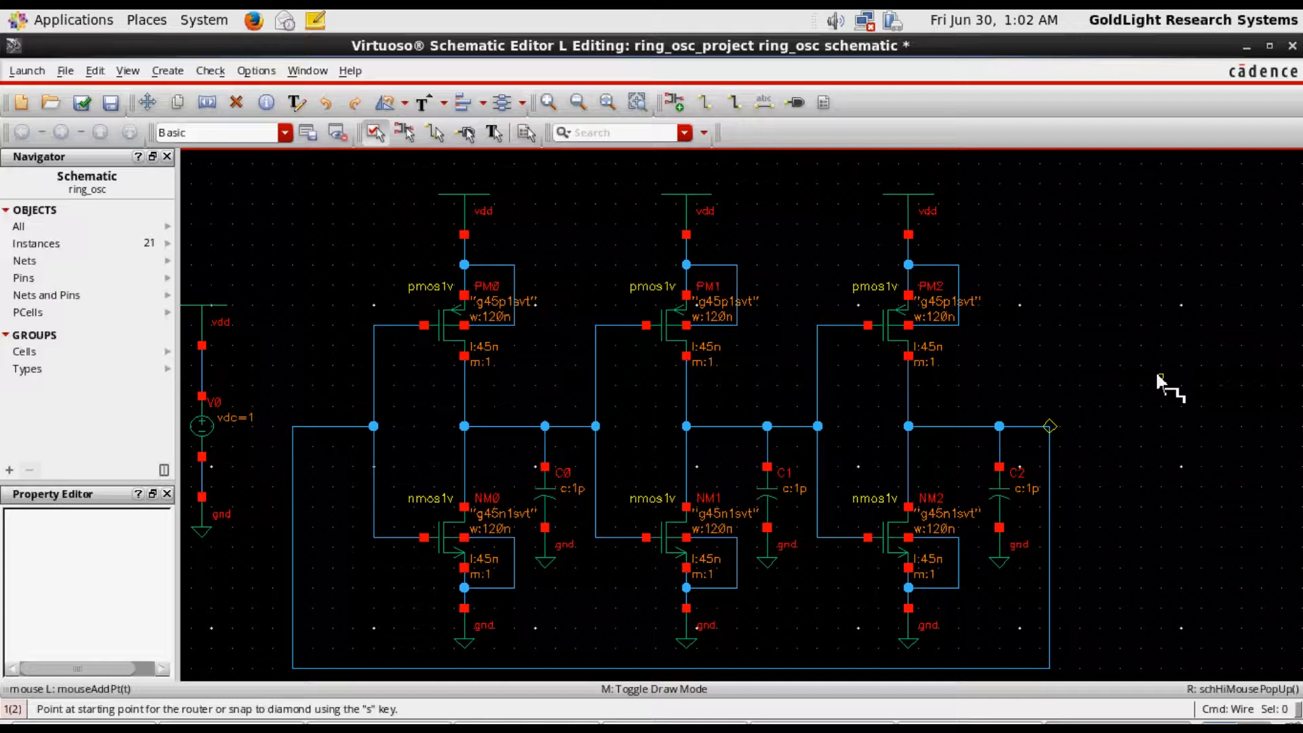
key("Escape")
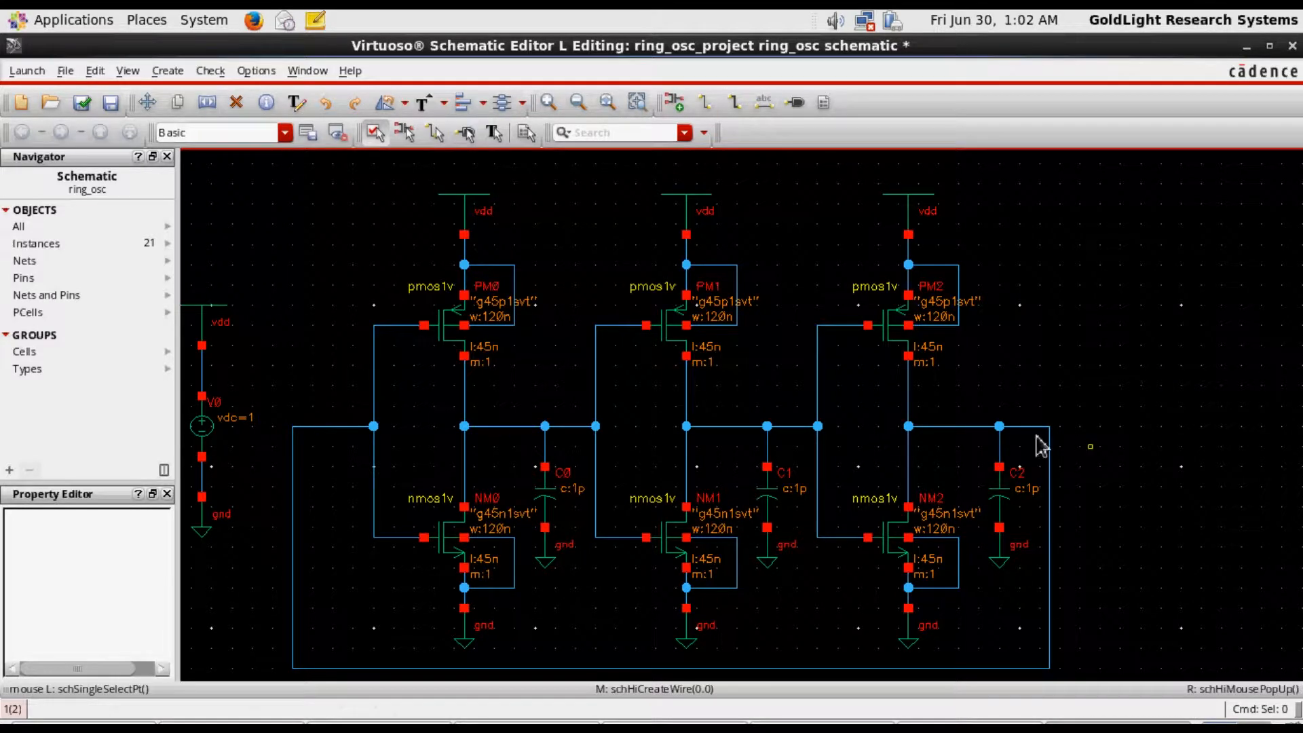
Add the wire name "out" to the third inverter's output wire
left_click(763, 102)
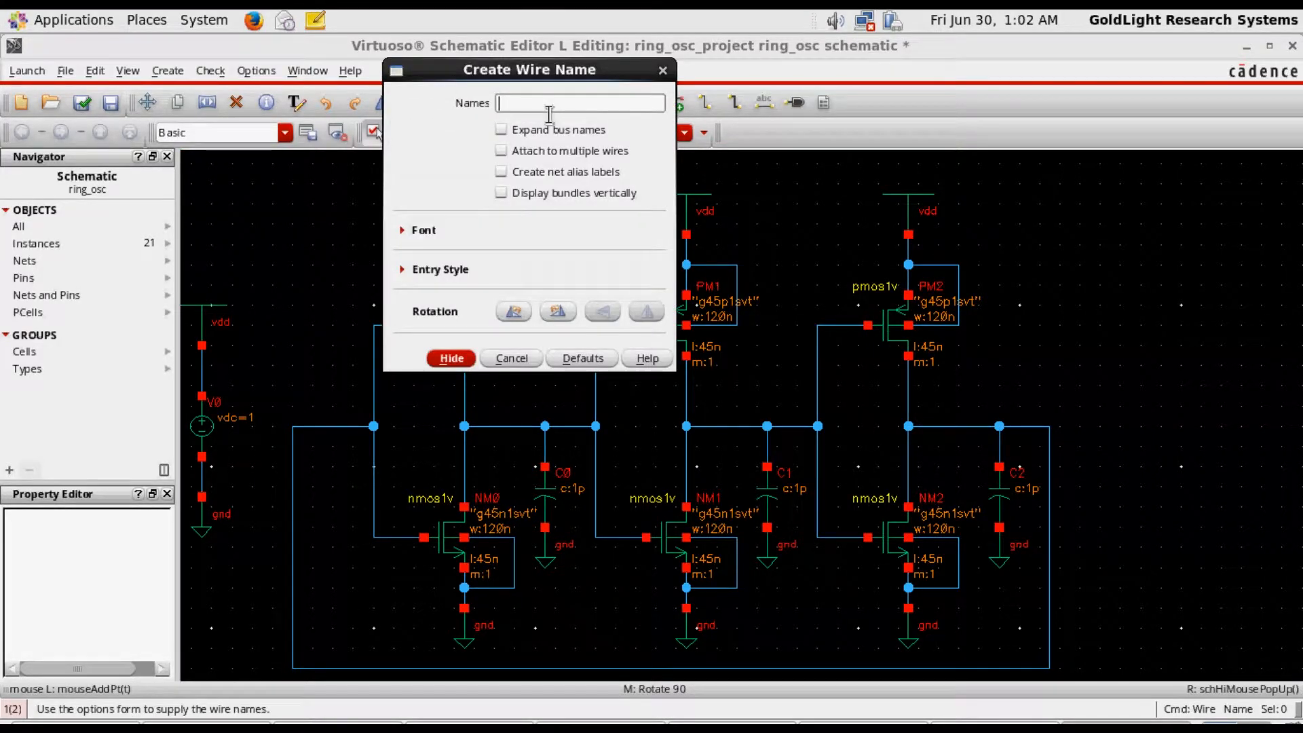
type("out")
left_click(451, 358)
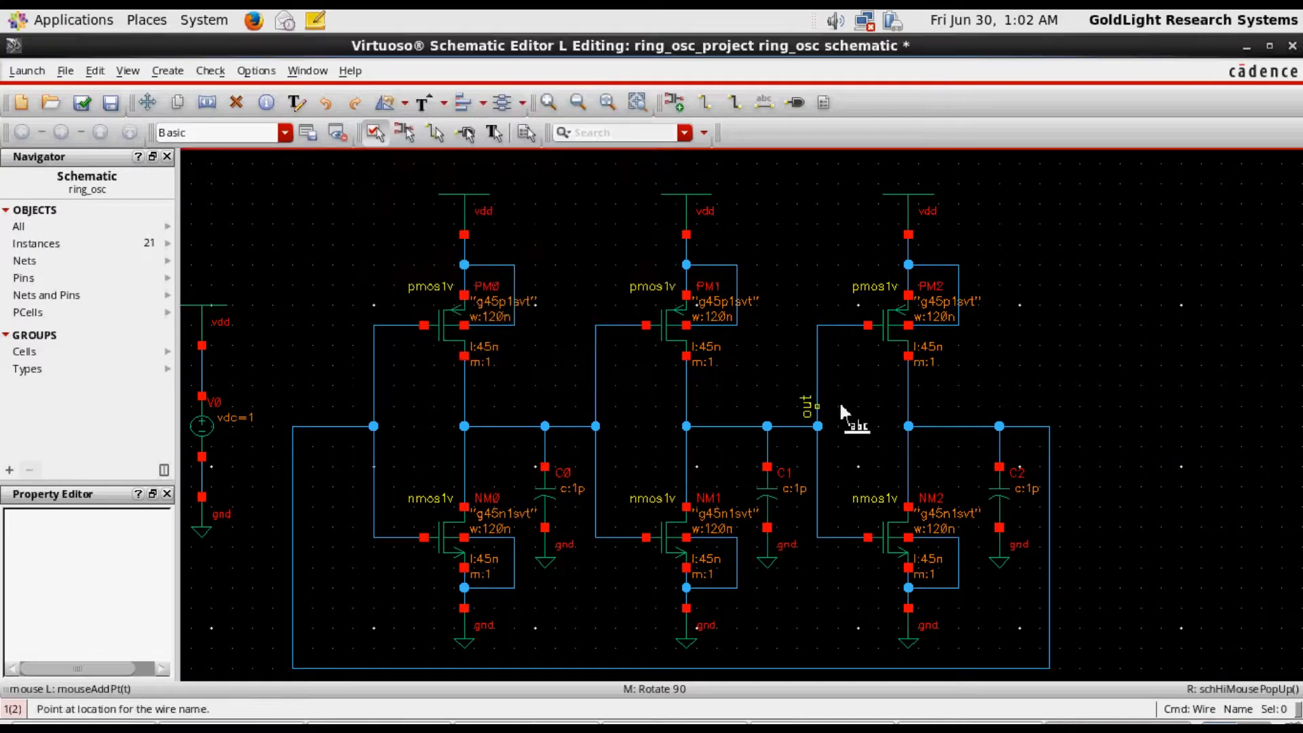
left_click(955, 420)
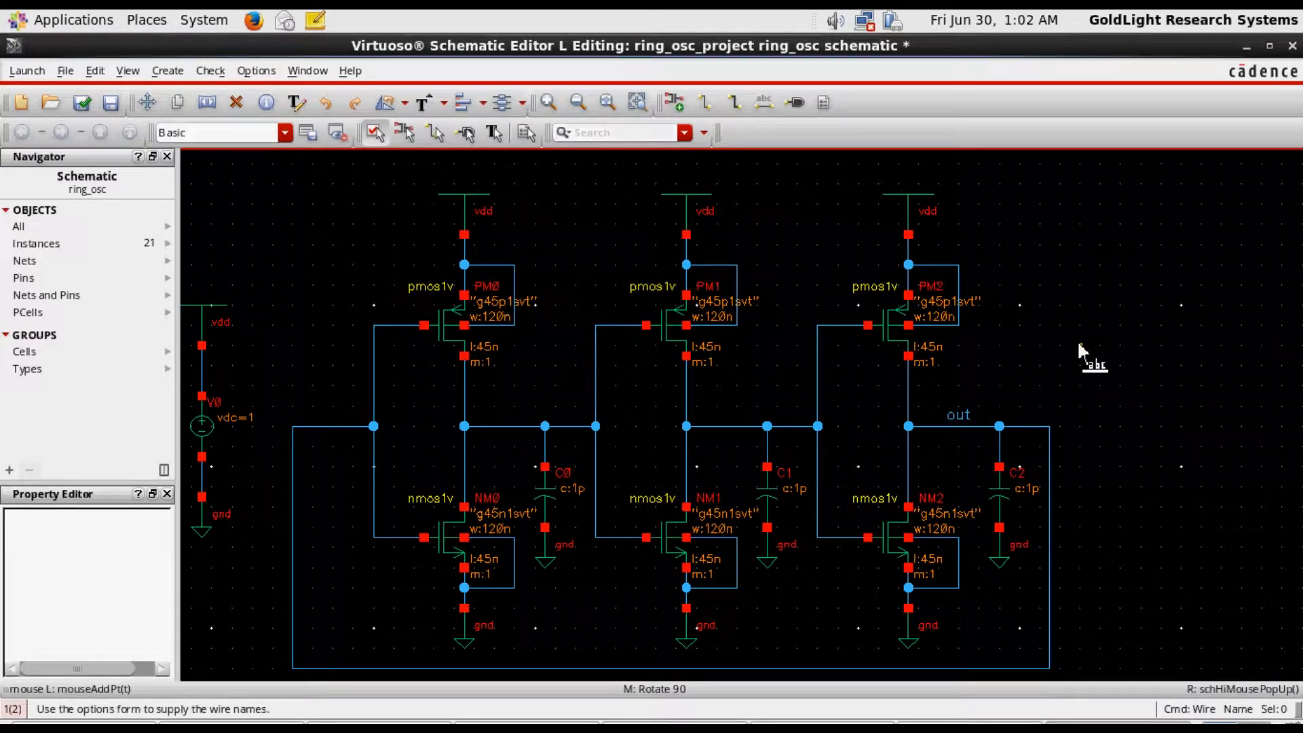
key("Escape")
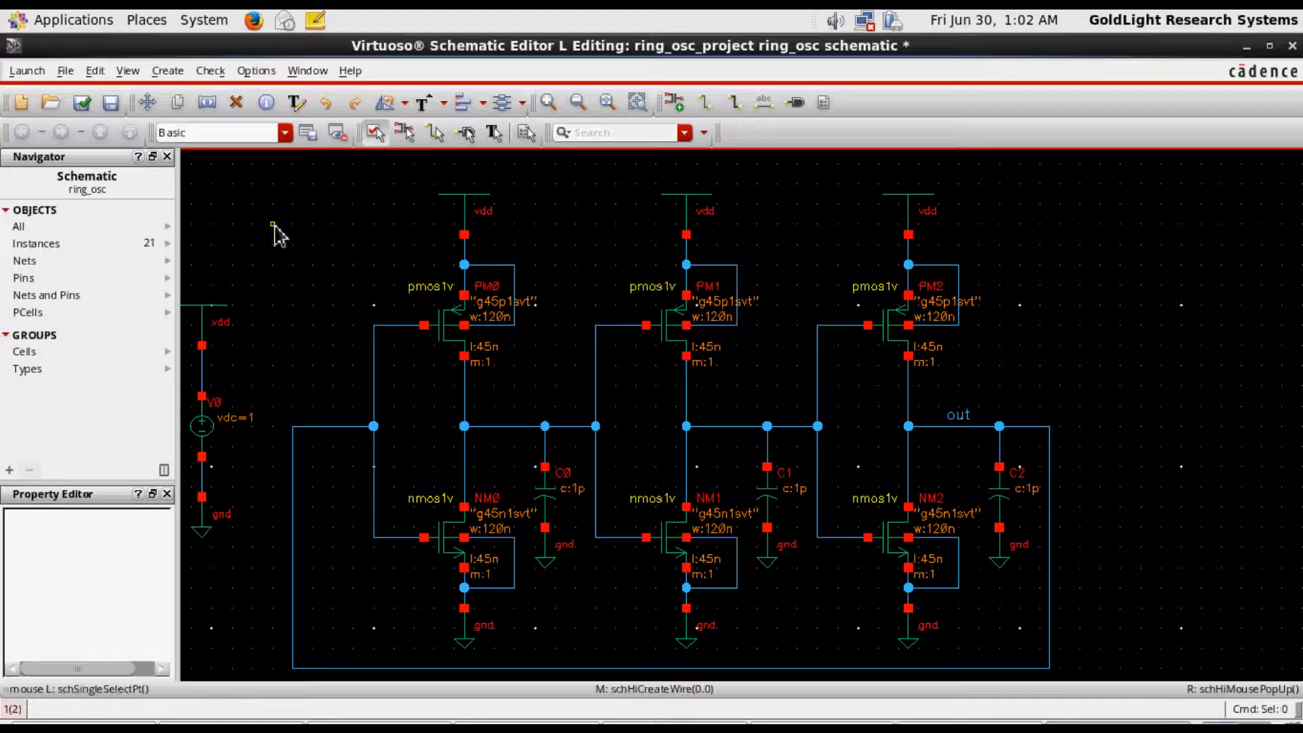
Fit the complete ring oscillator in the window, and check and save the schematic
key("f")
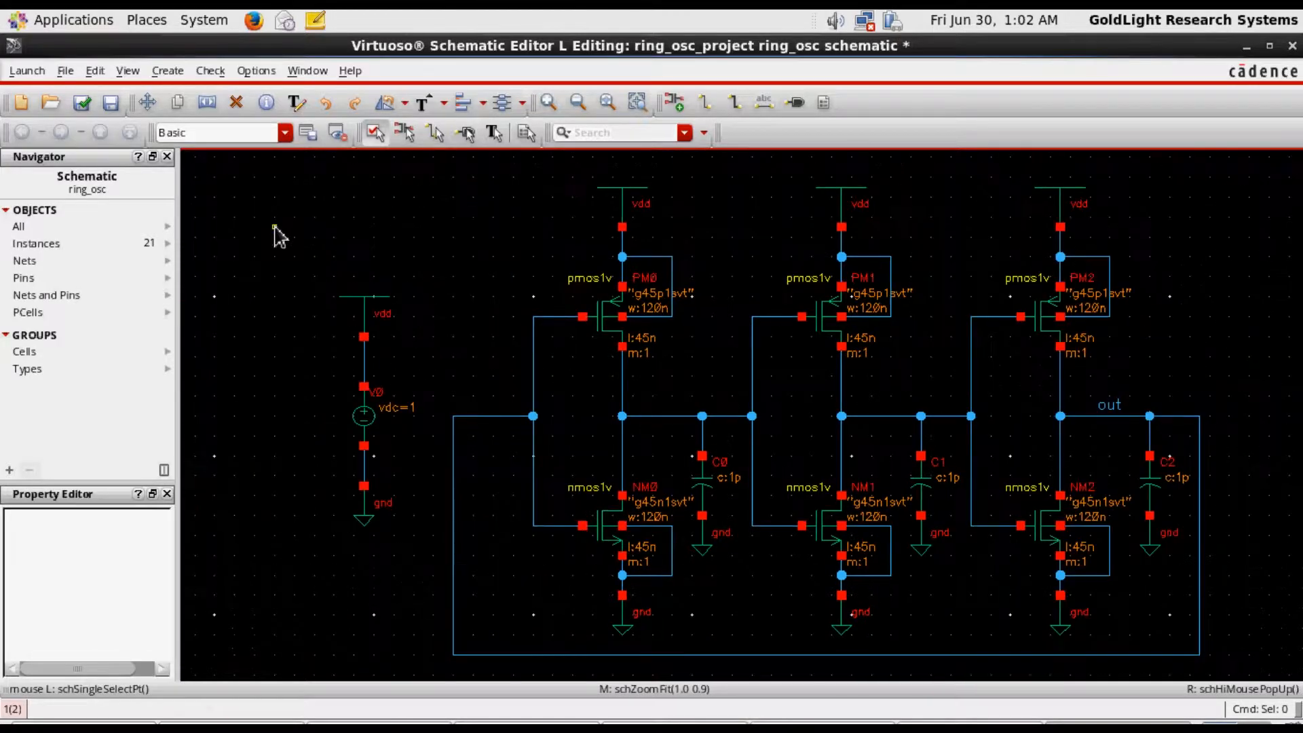
left_click(89, 105)
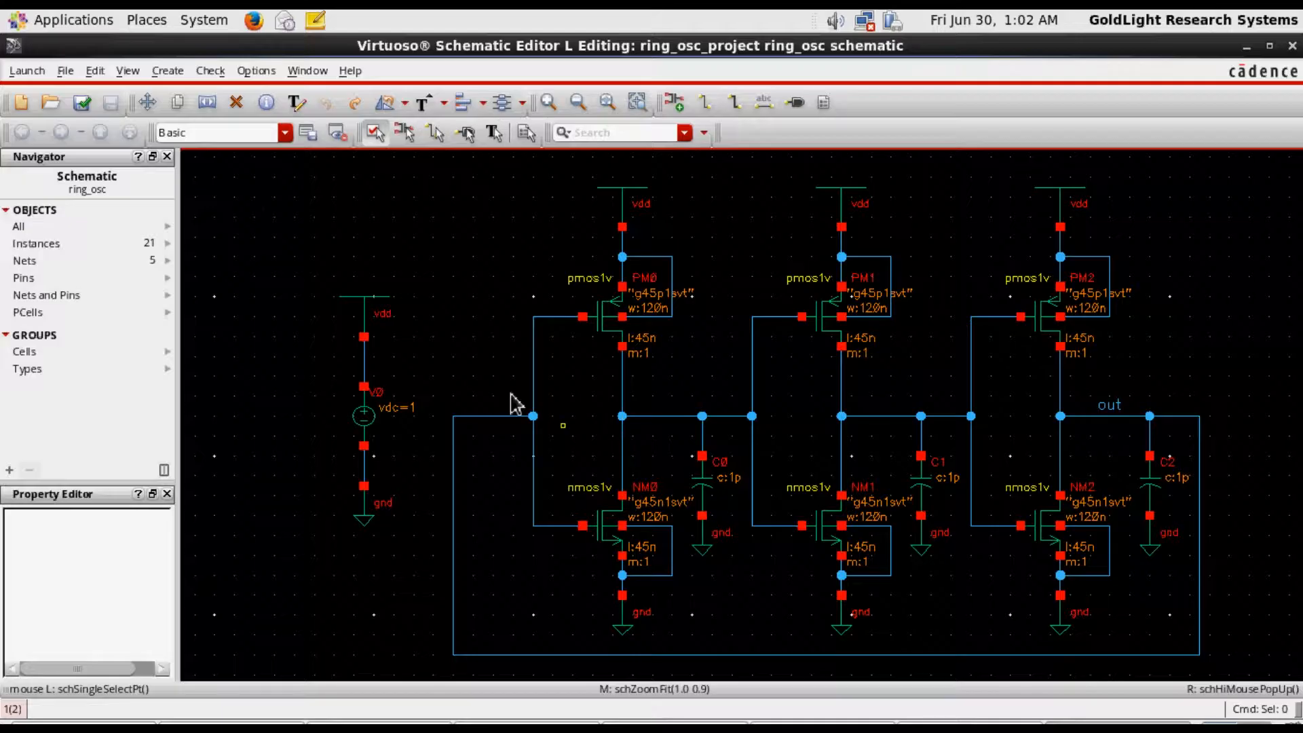
Launch ADE L for the ring_osc schematic and move its window clear of the schematic's left edge
left_click(28, 70)
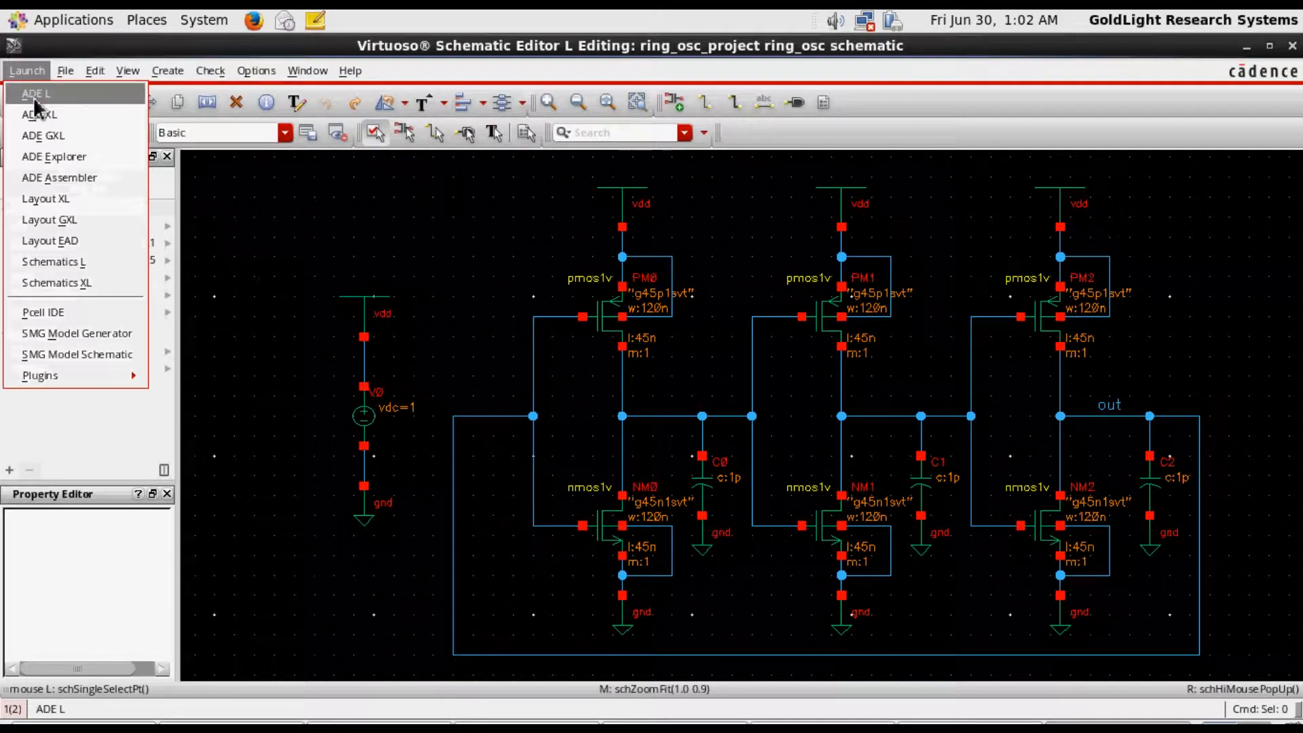
left_click(34, 95)
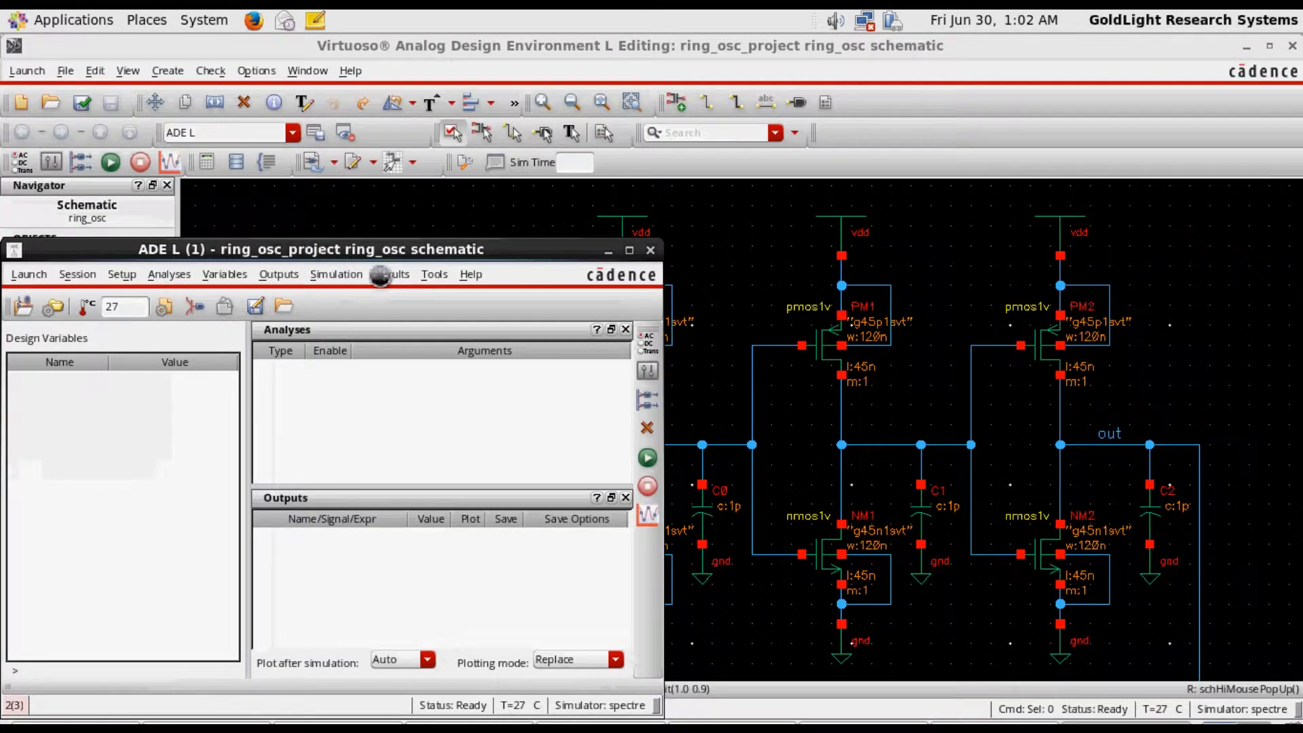
left_click_drag(359, 256, 511, 181)
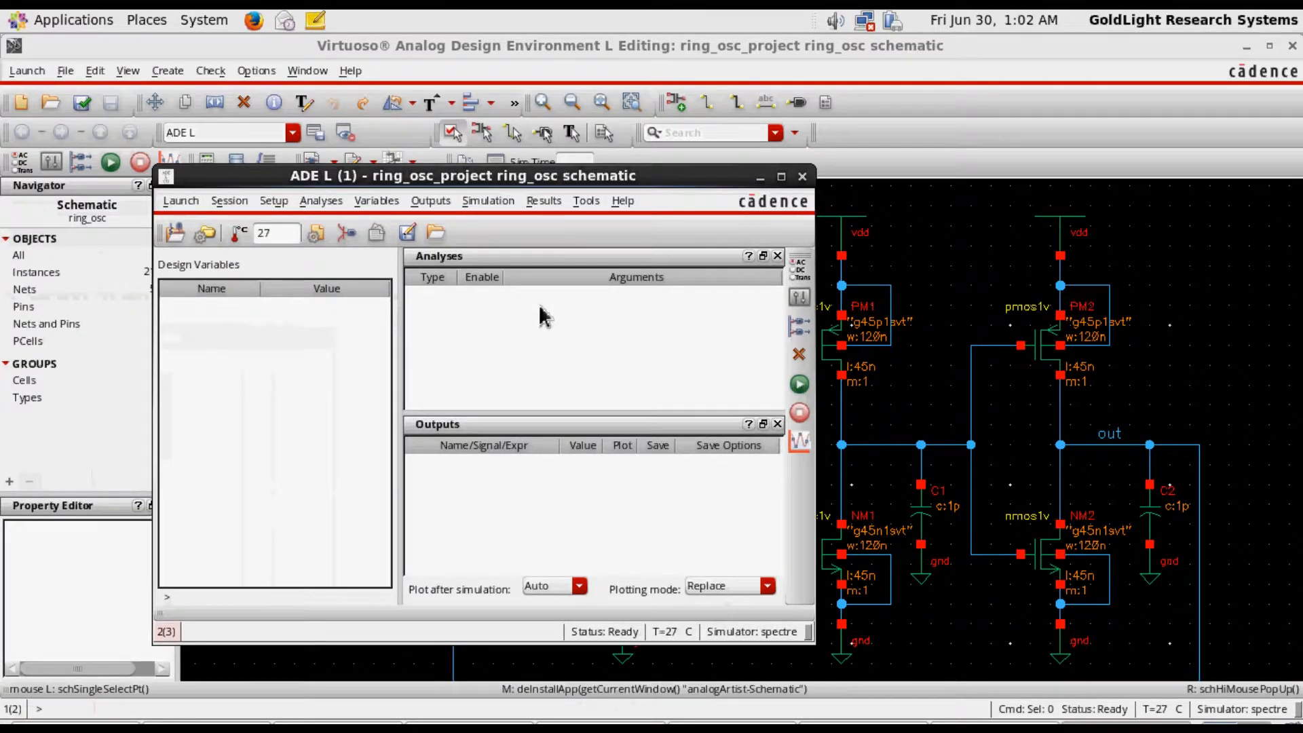
Add a transient analysis with a stop time of 10u
left_click(800, 269)
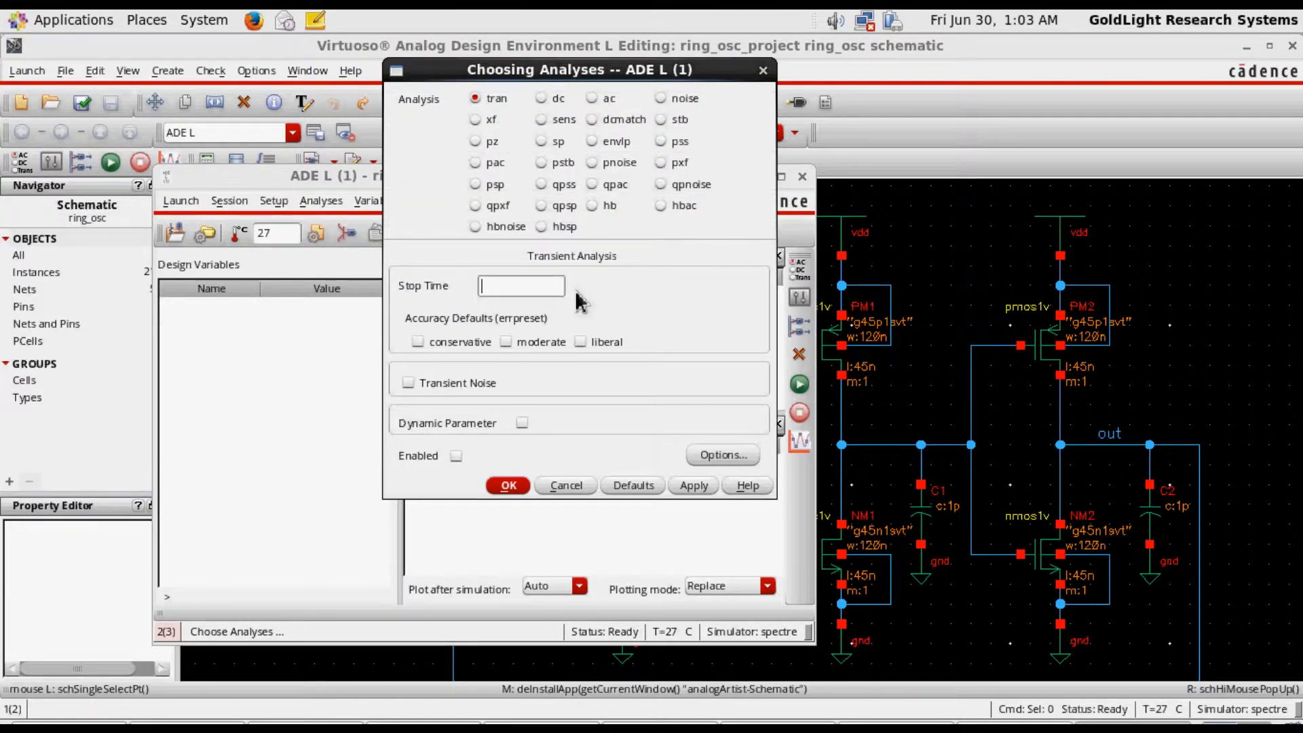
type("10u")
left_click(510, 486)
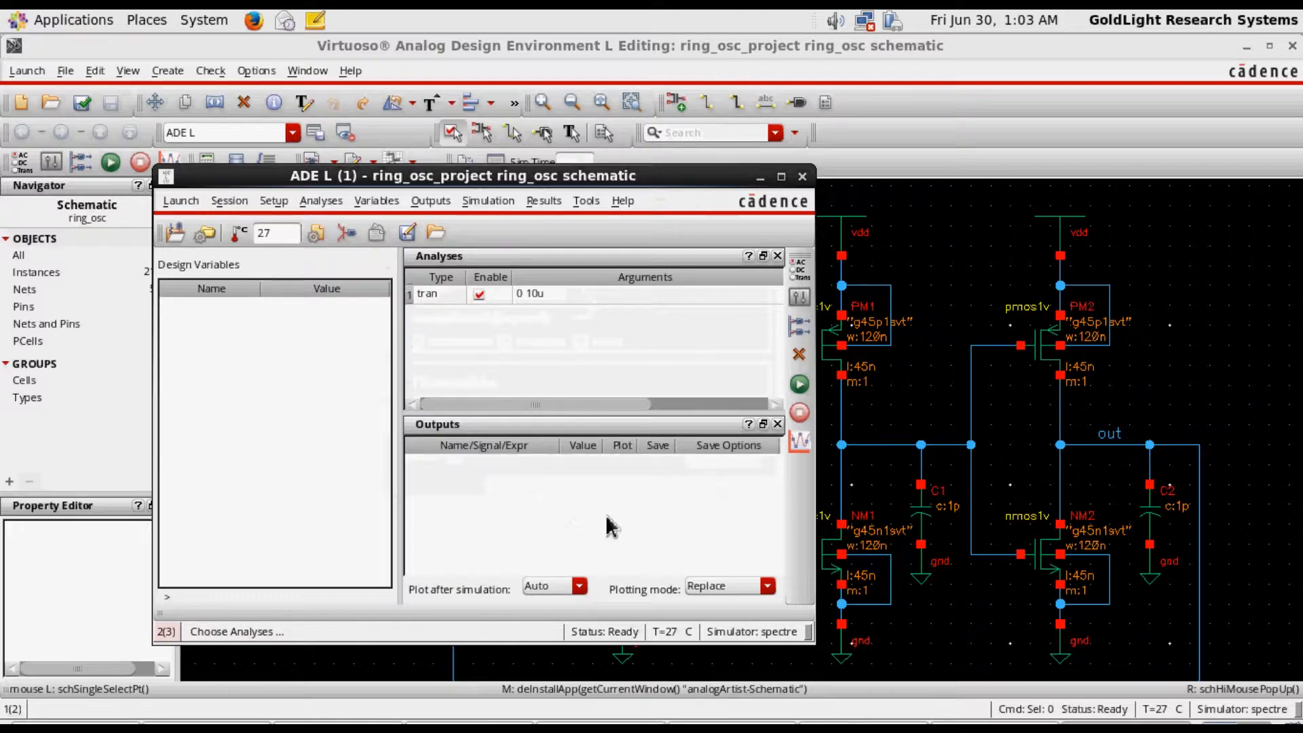
Select the out net on the schematic as the output to plot
left_click(431, 202)
mouse_move(495, 361)
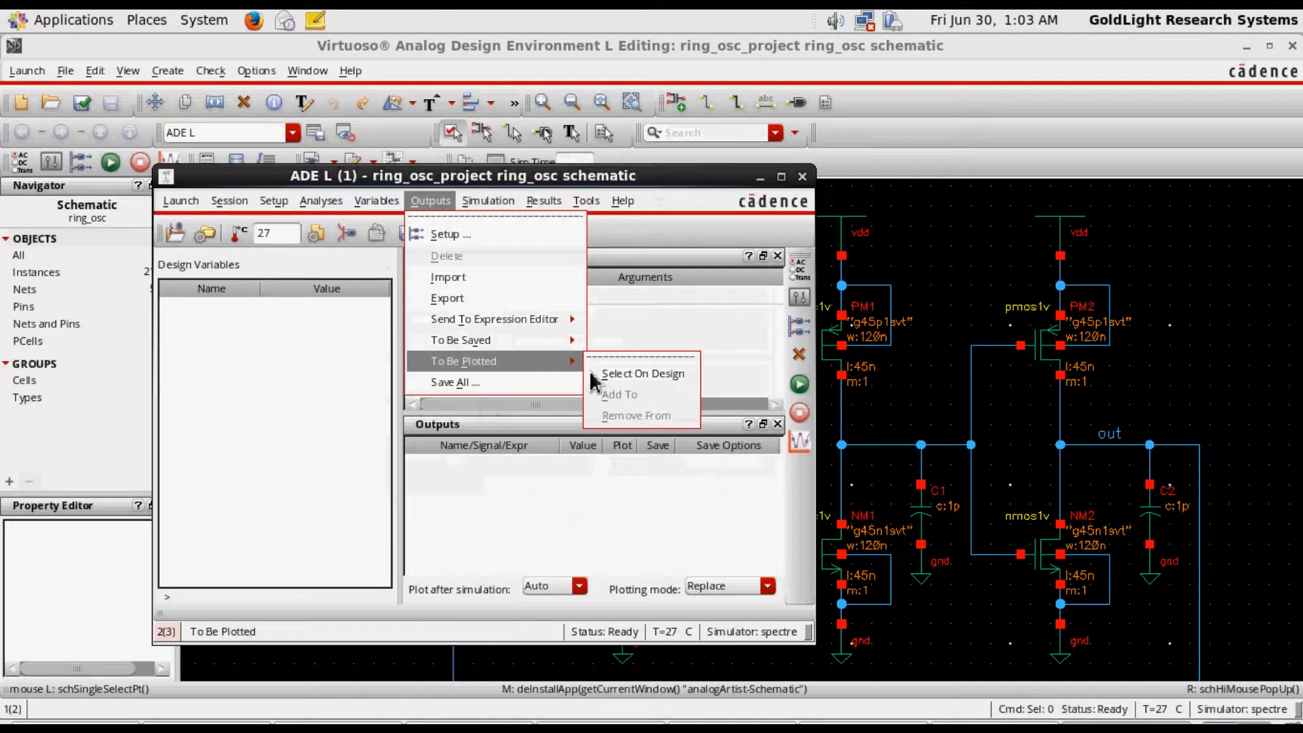
left_click(597, 376)
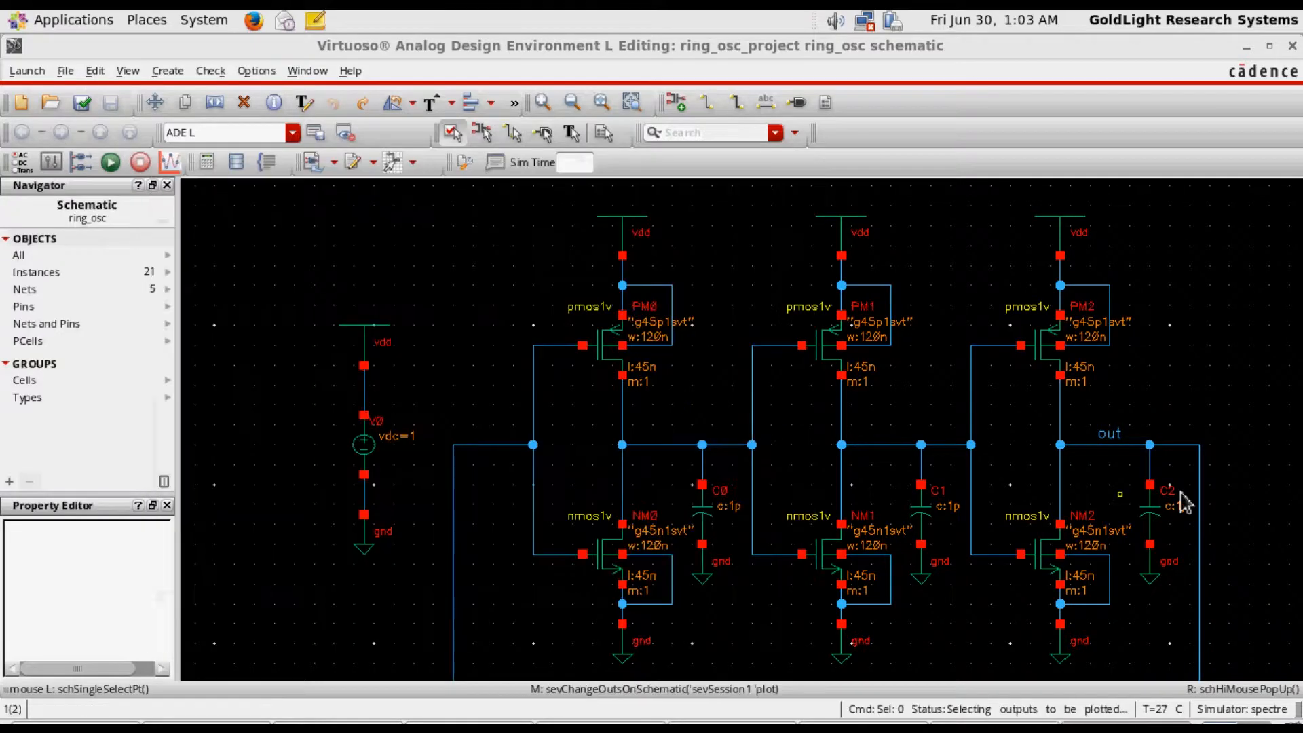
left_click(1104, 452)
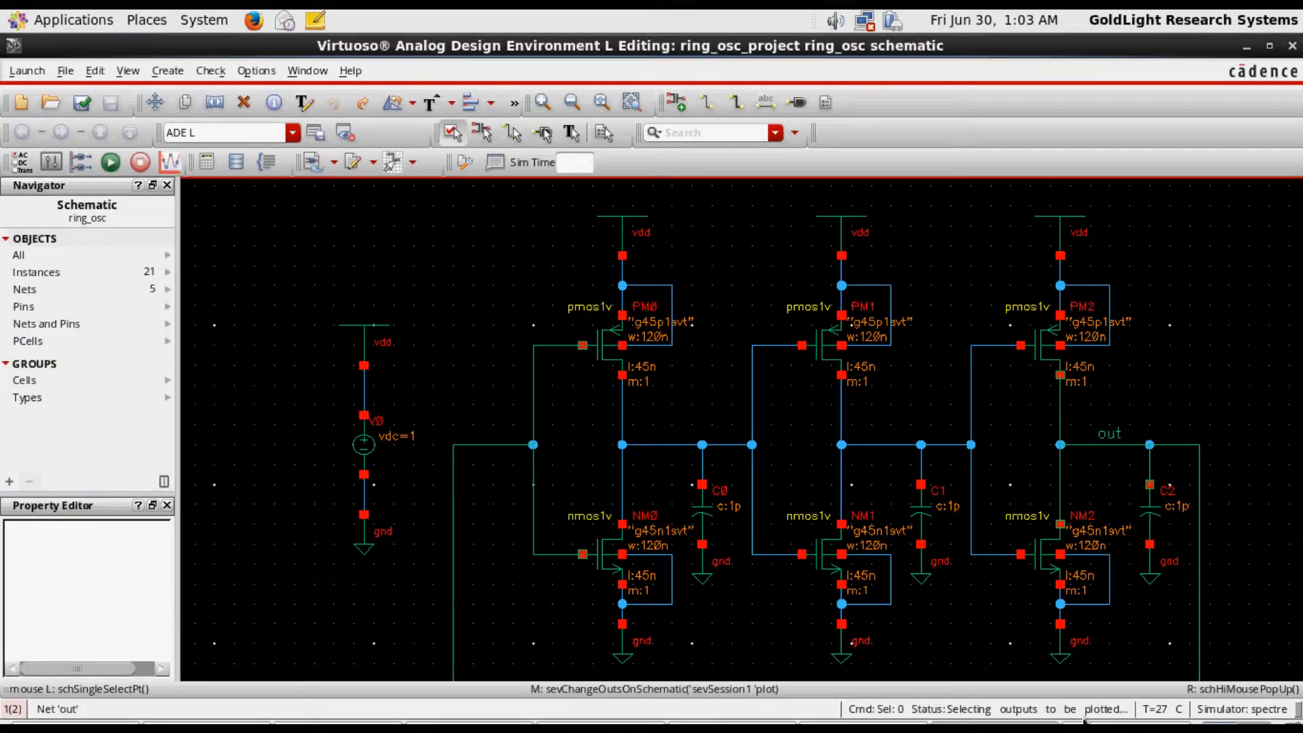
key("Escape")
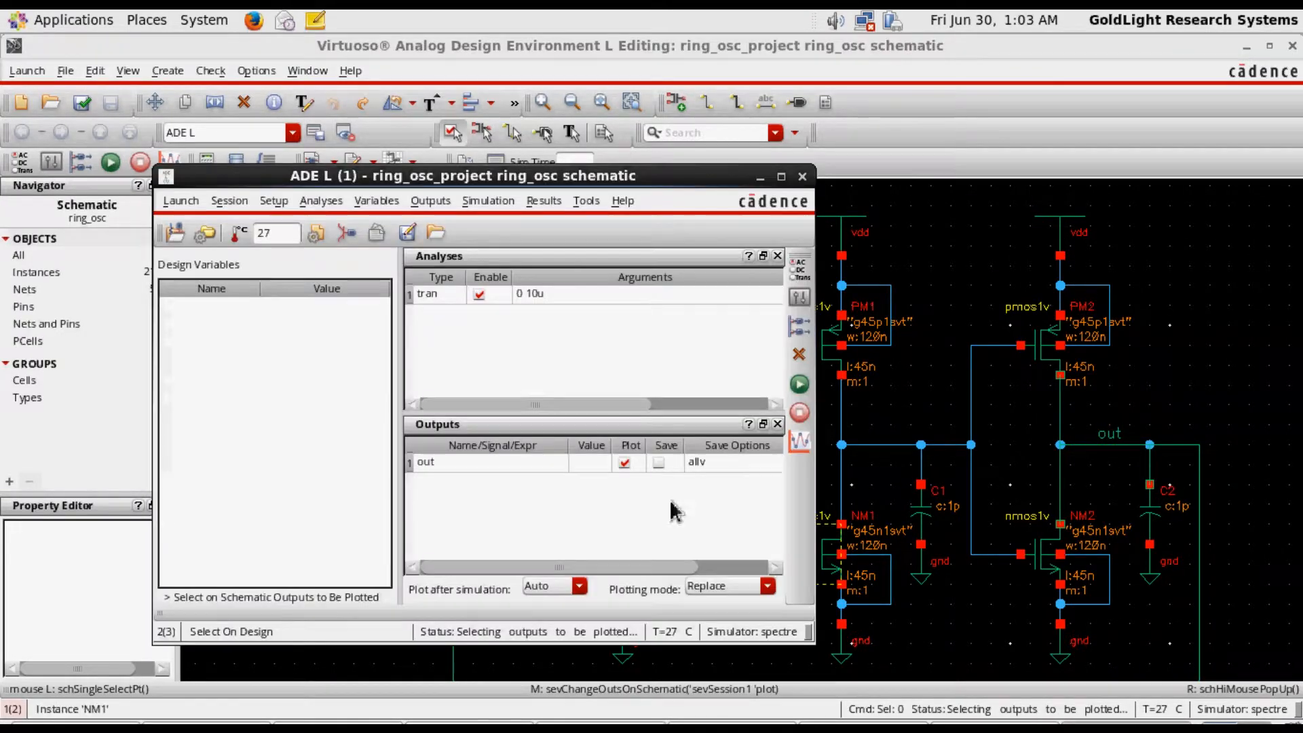
Open the simulation's initial condition settings and try to assign a node voltage of 0 to the out net
left_click(488, 201)
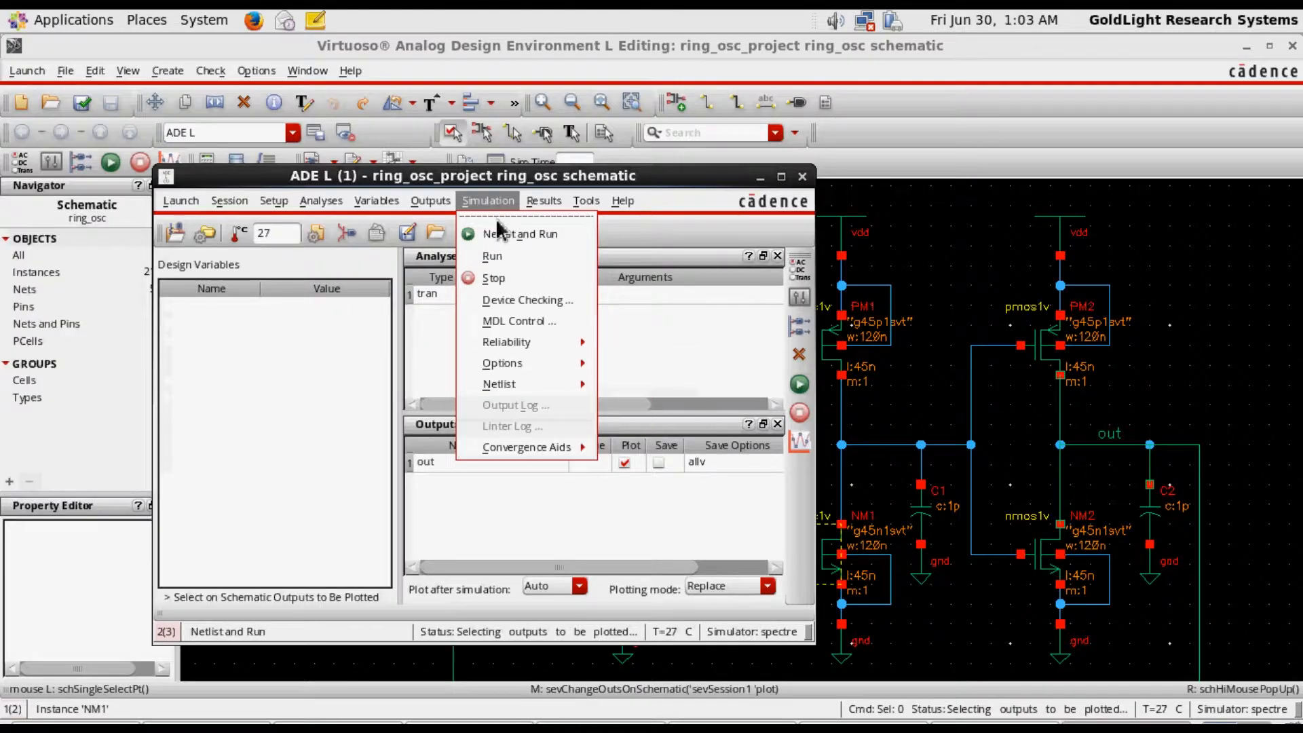
mouse_move(543, 457)
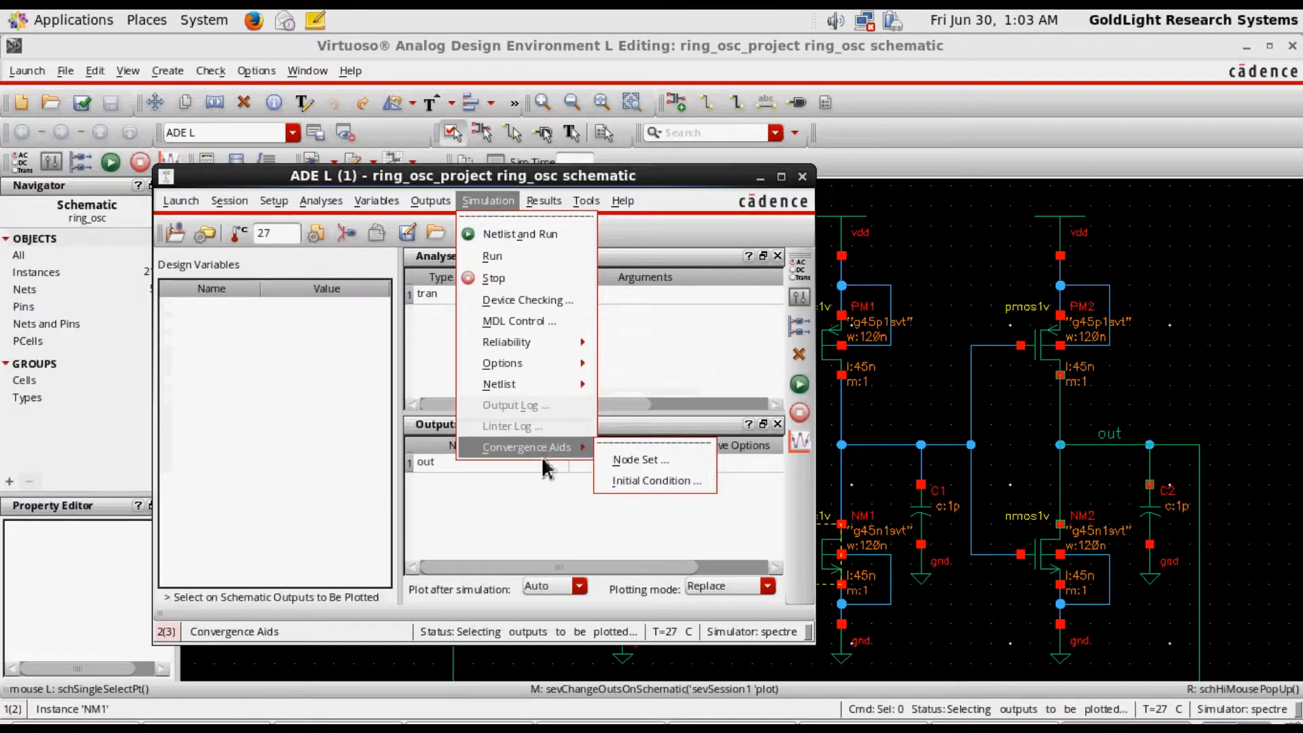
left_click(642, 476)
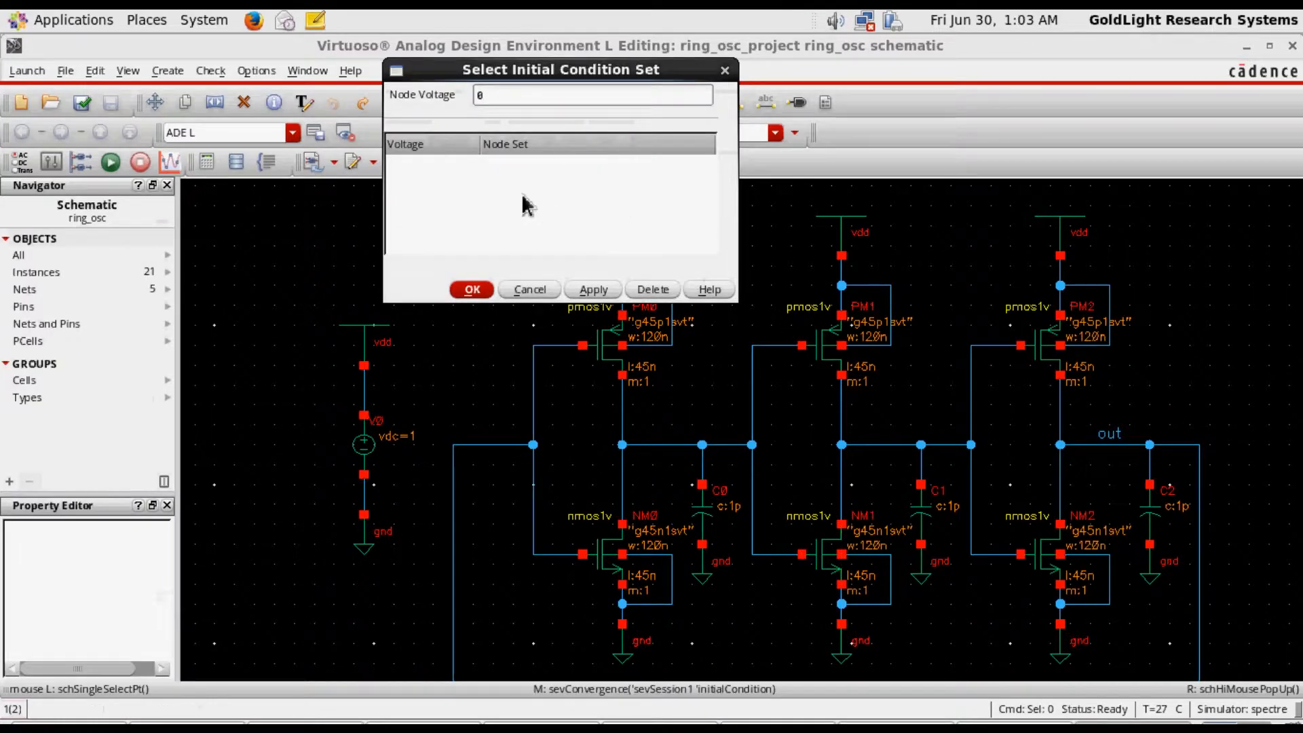
left_click(1110, 434)
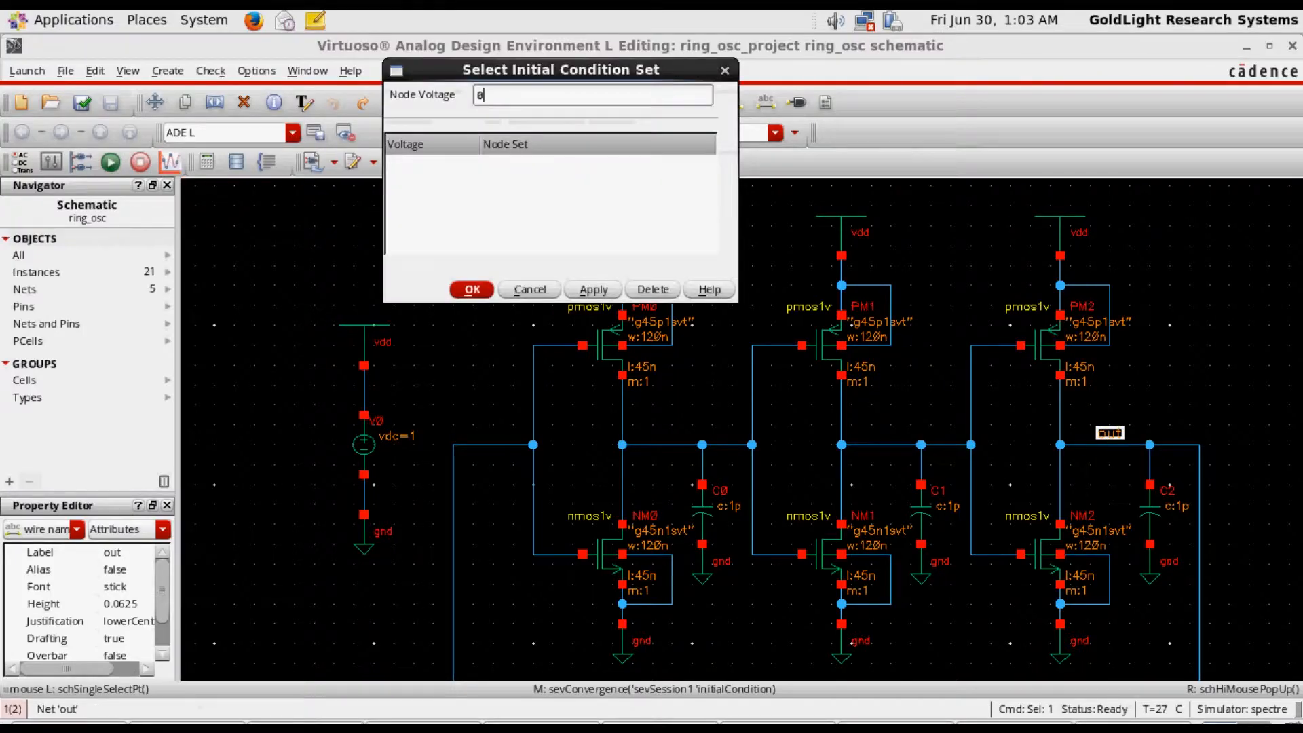
left_click(440, 173)
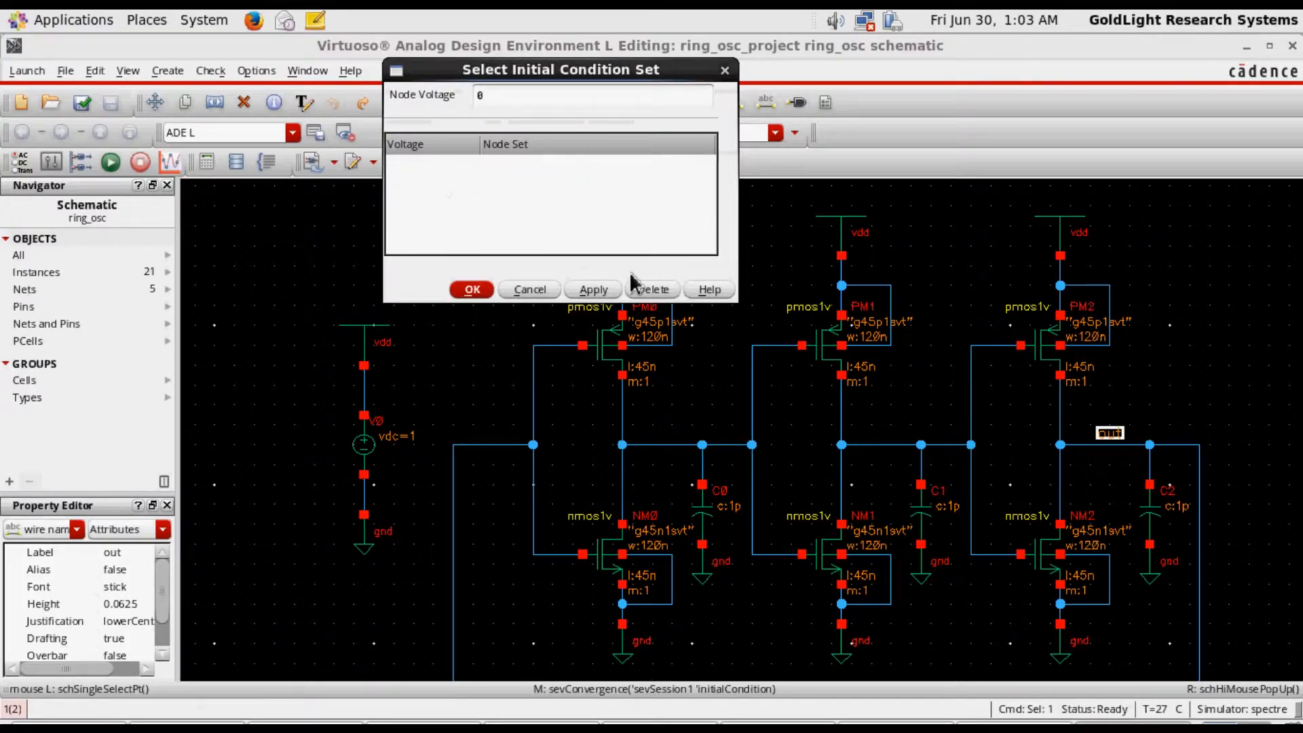
left_click(1116, 441)
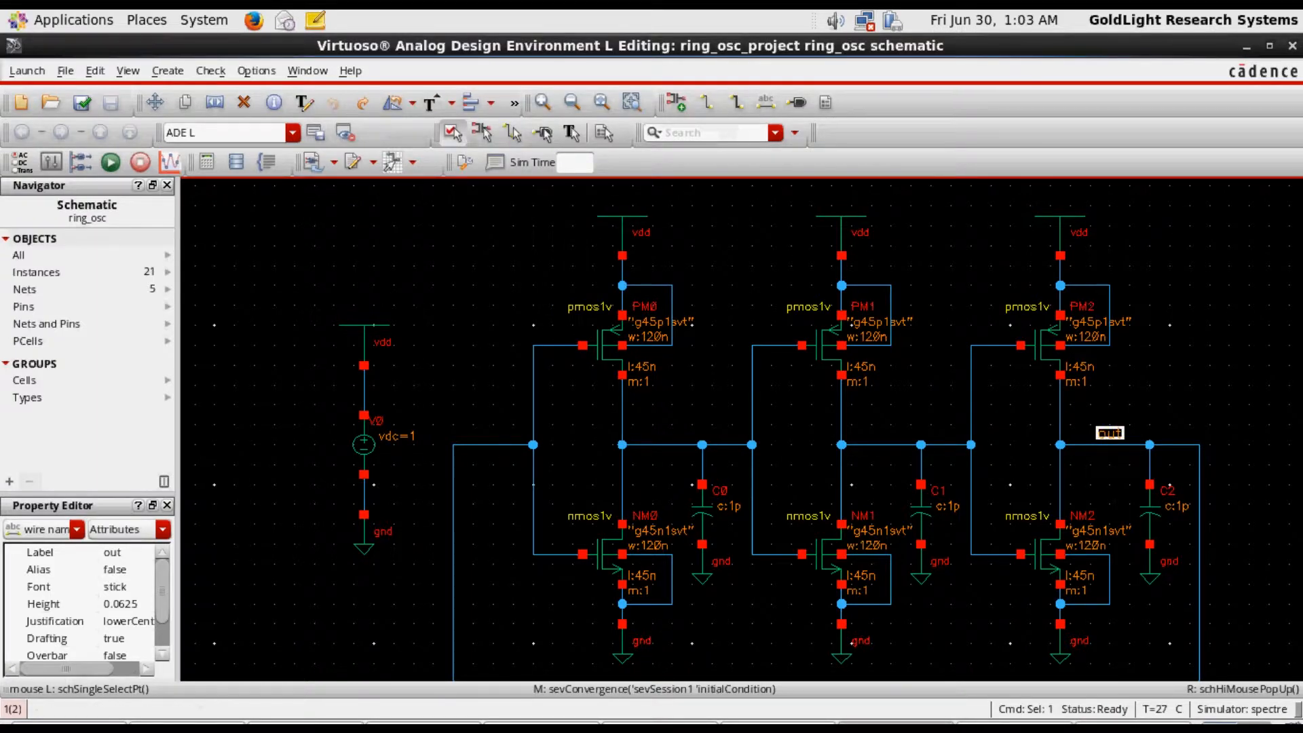
left_click(1113, 725)
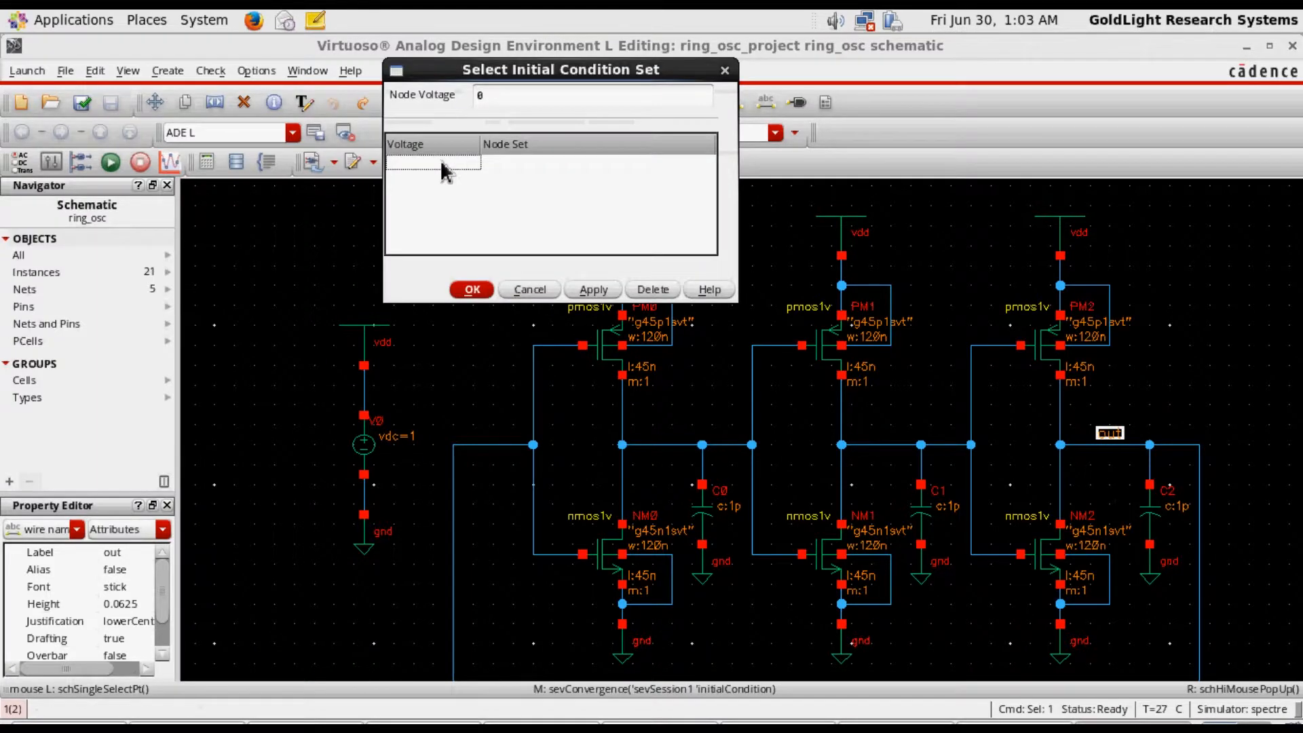
left_click(411, 167)
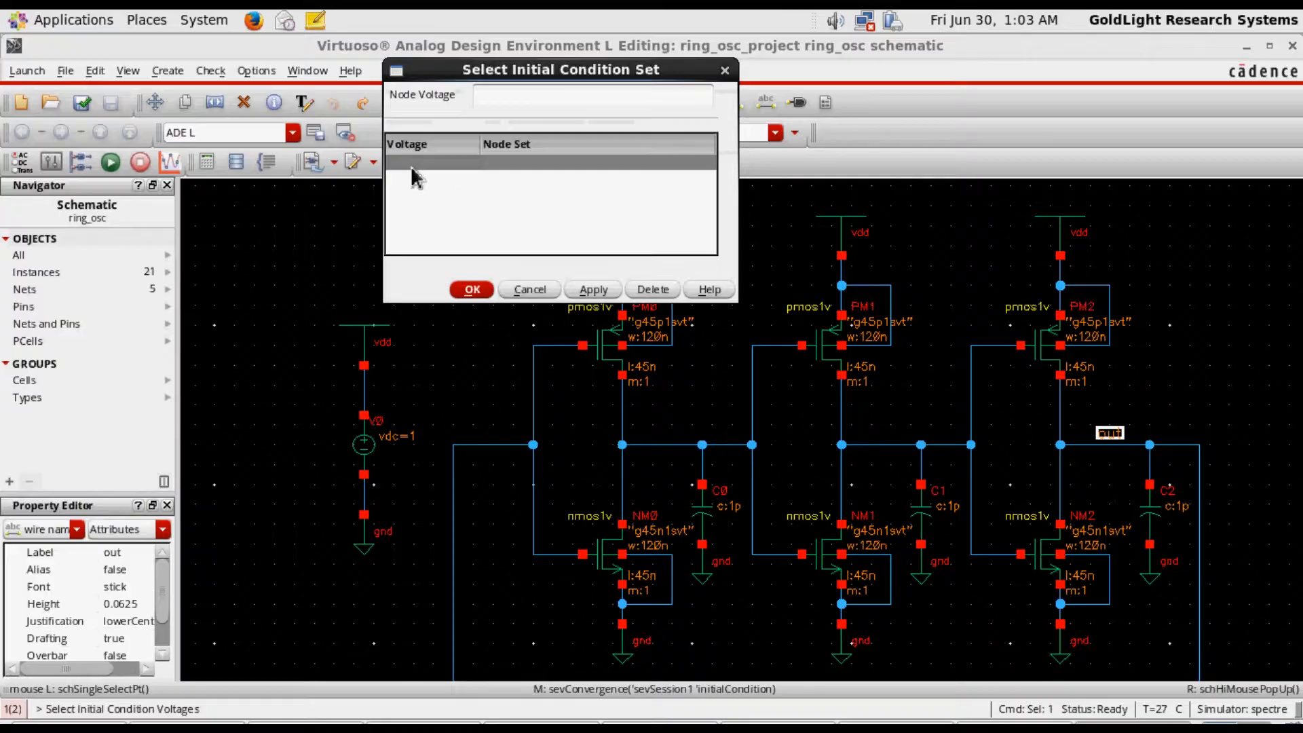
left_click(1123, 439)
left_click(1123, 440)
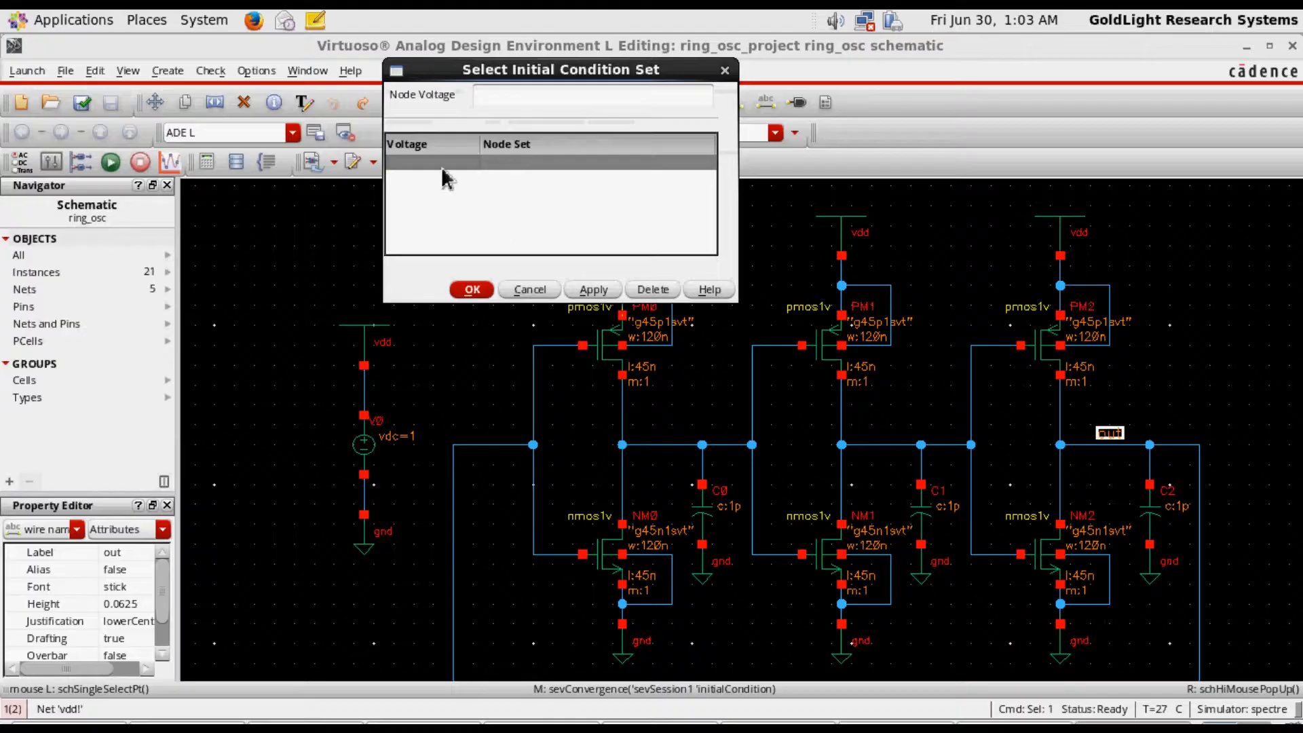
left_click(441, 169)
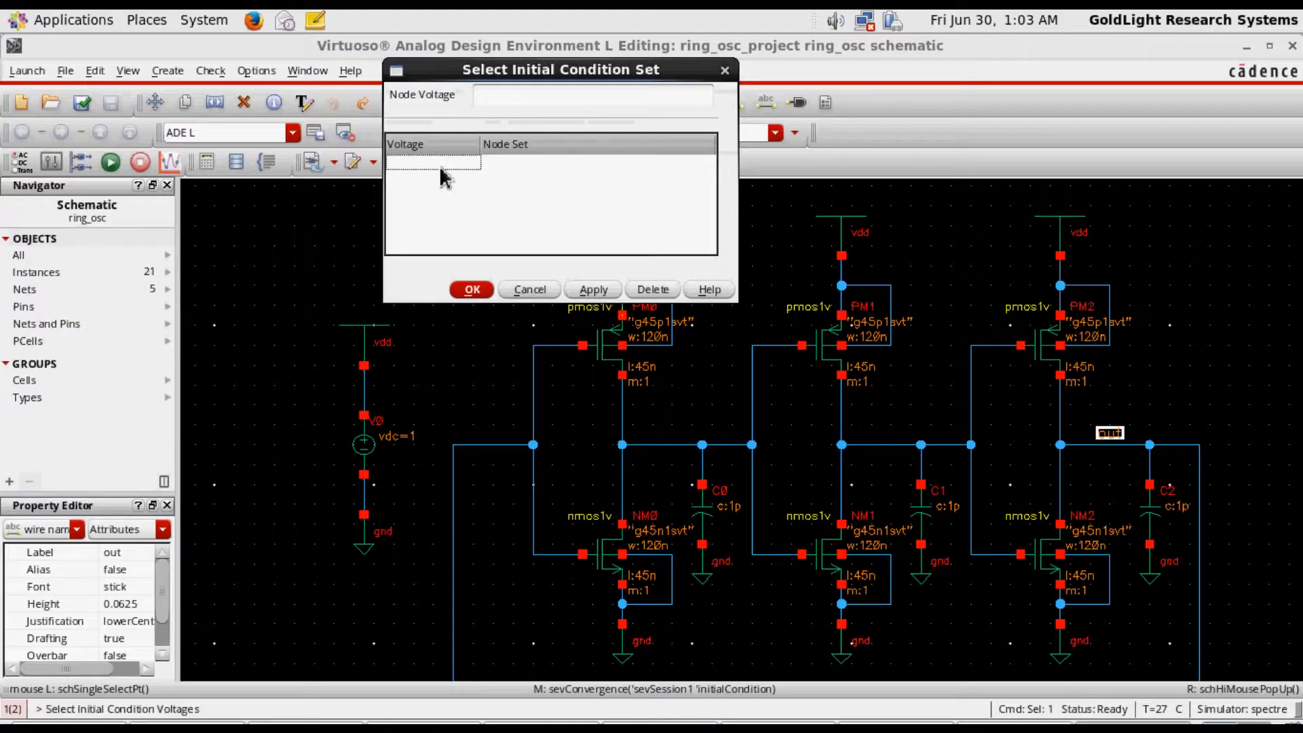
left_click(439, 165)
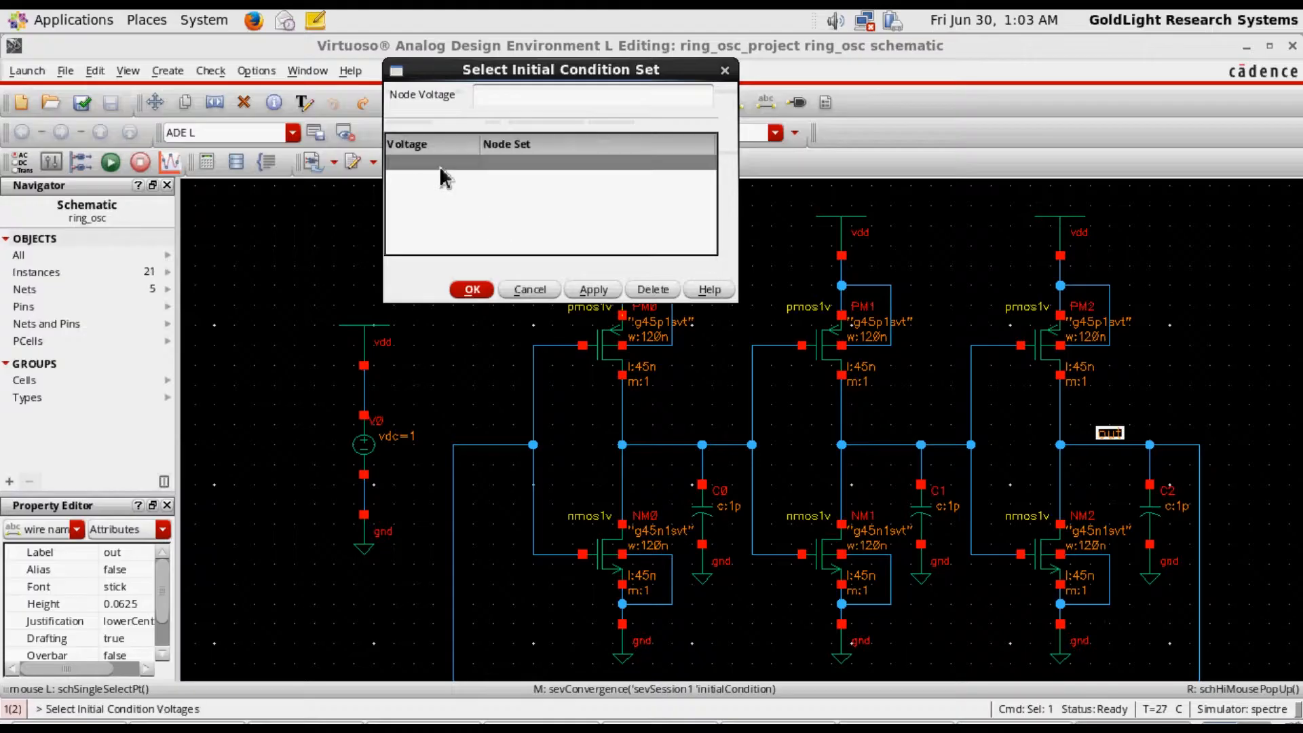
Enter a node voltage of 0 in the initial condition set and try to apply it to the out wire segment
left_click(492, 98)
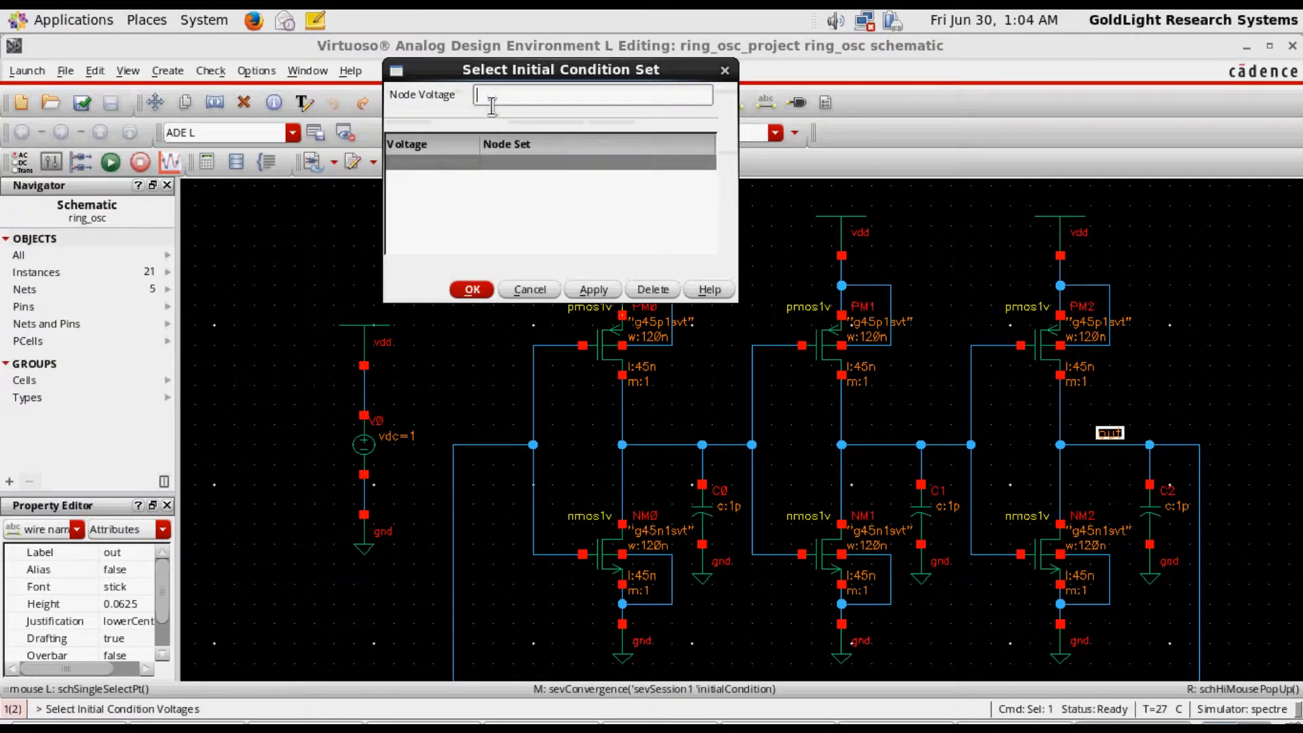
type("0")
left_click(435, 165)
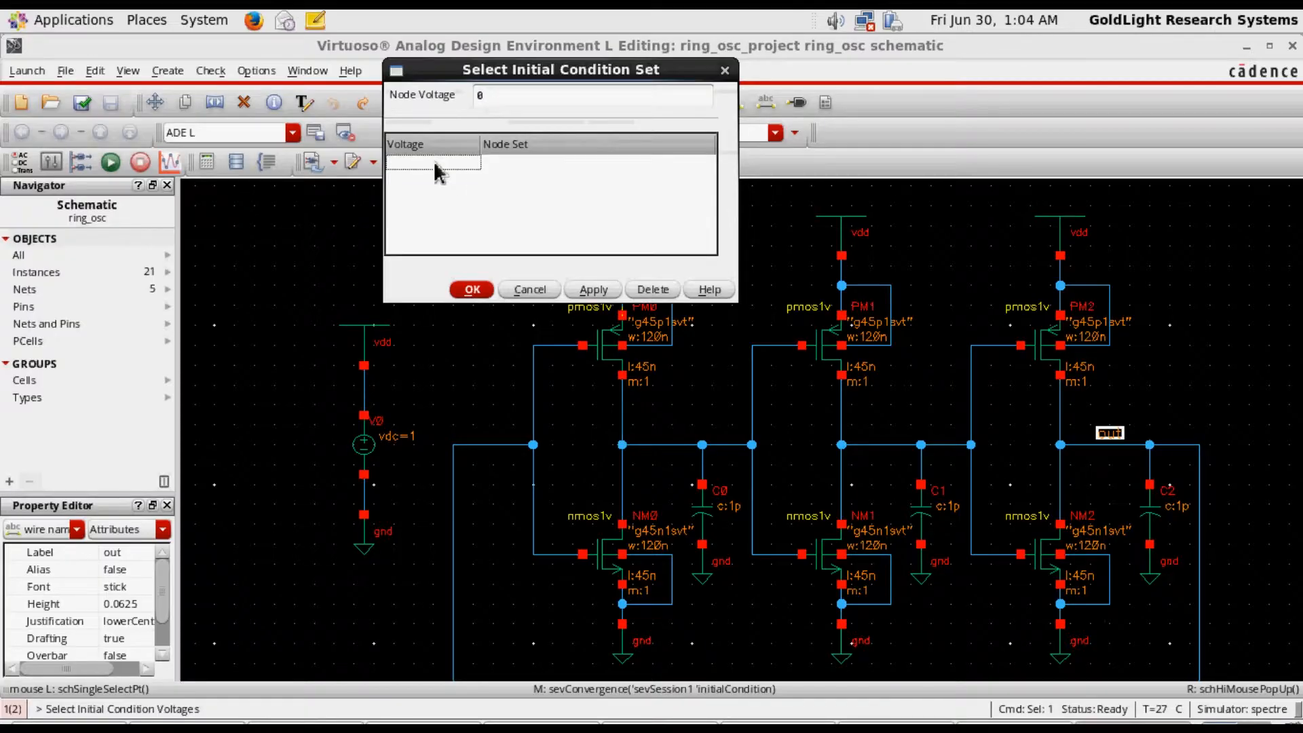
left_click(436, 165)
left_click(521, 99)
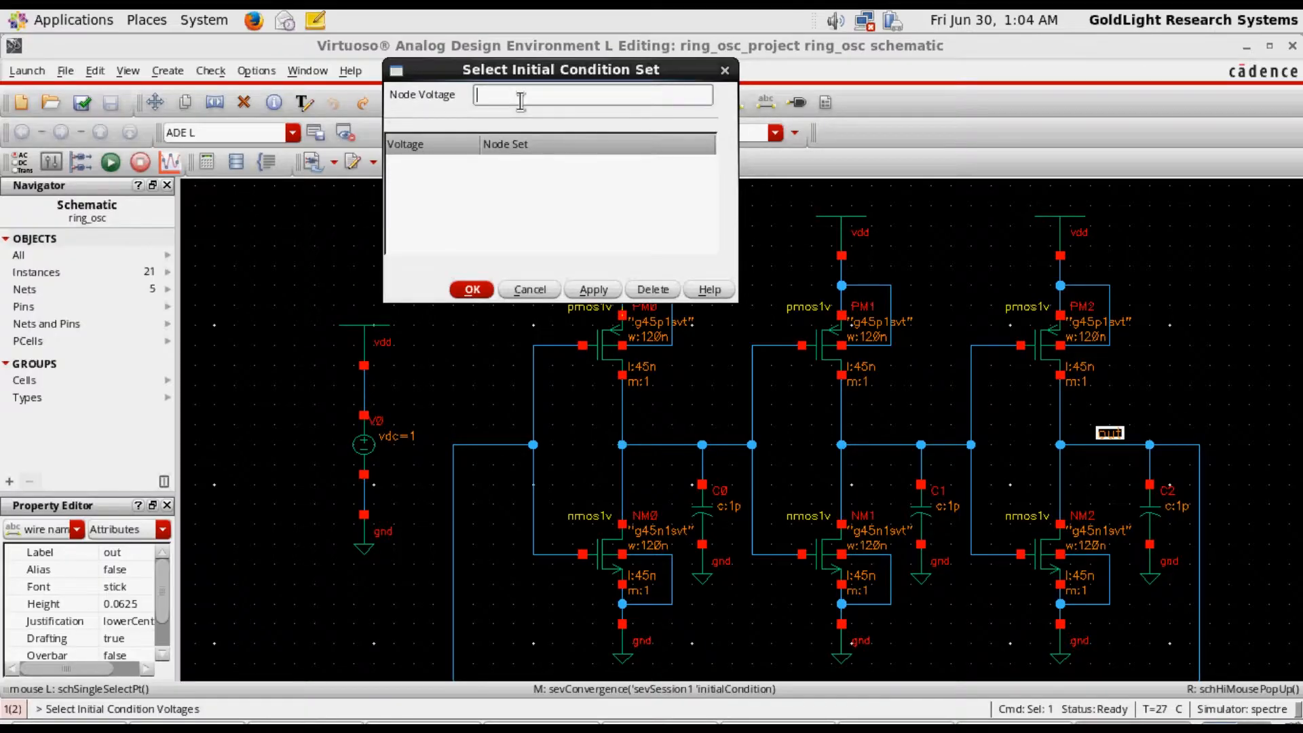
type("0")
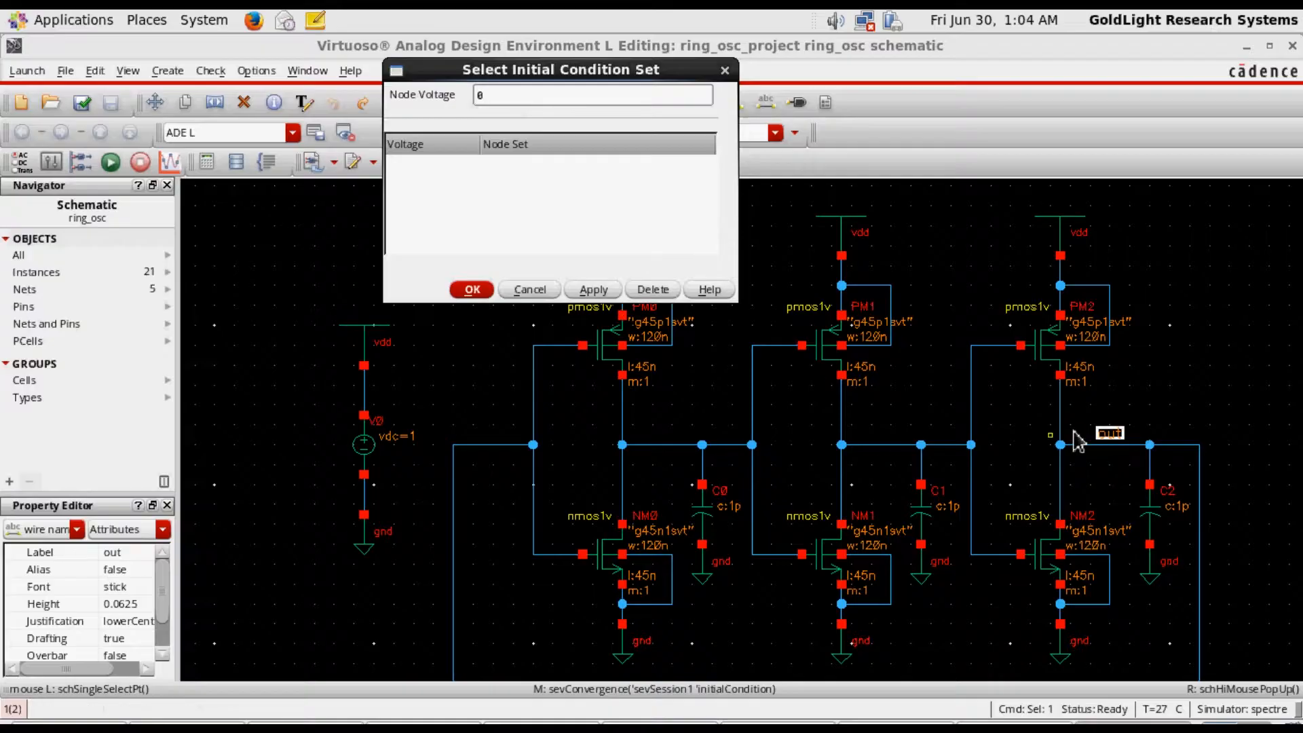
left_click(1110, 446)
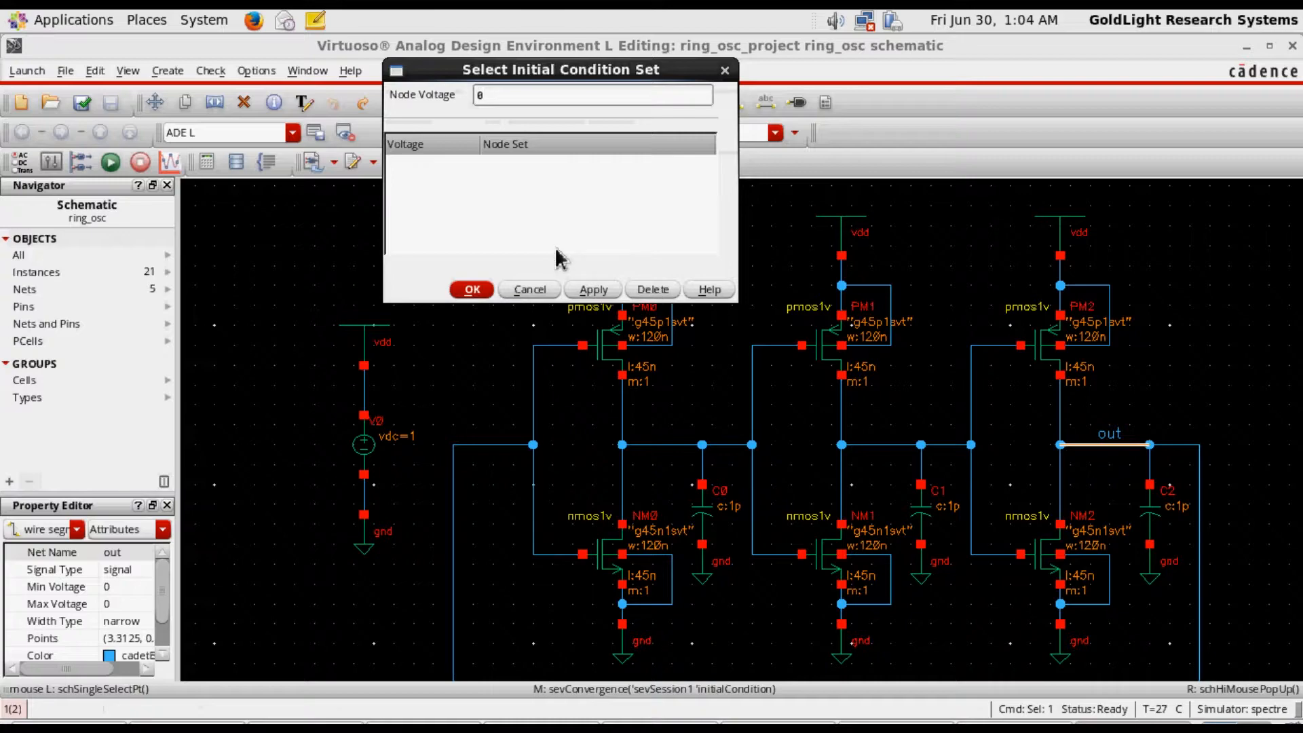
Set the node voltage to 0 again, try to assign it to the out label, and accept the initial condition set
left_click(434, 164)
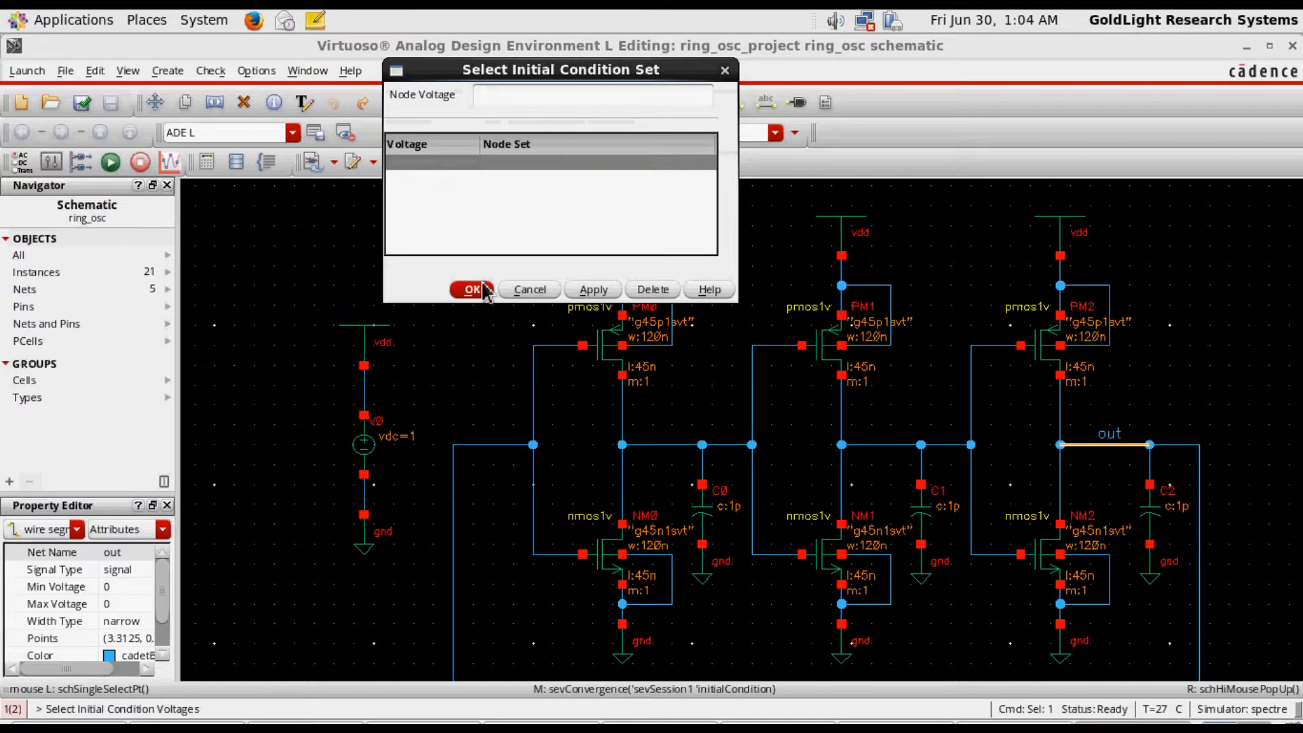
left_click(522, 101)
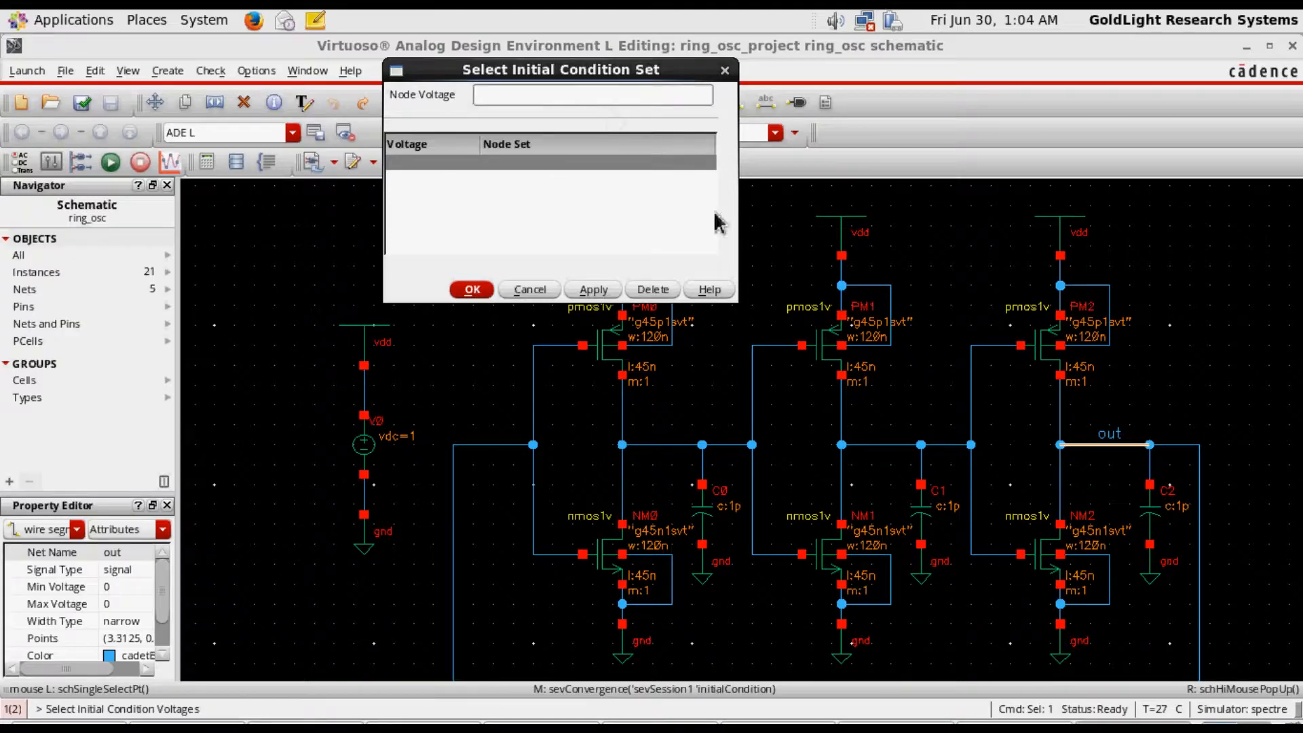
type("0")
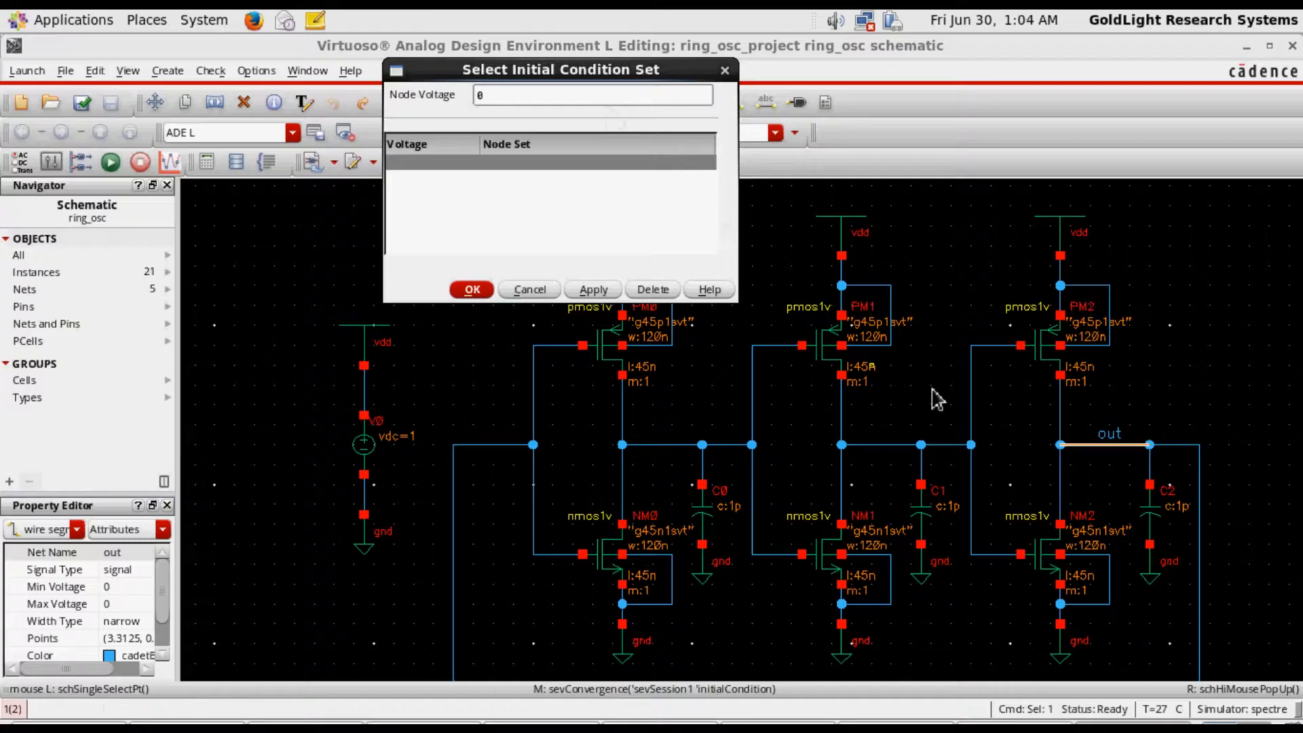
left_click(1110, 436)
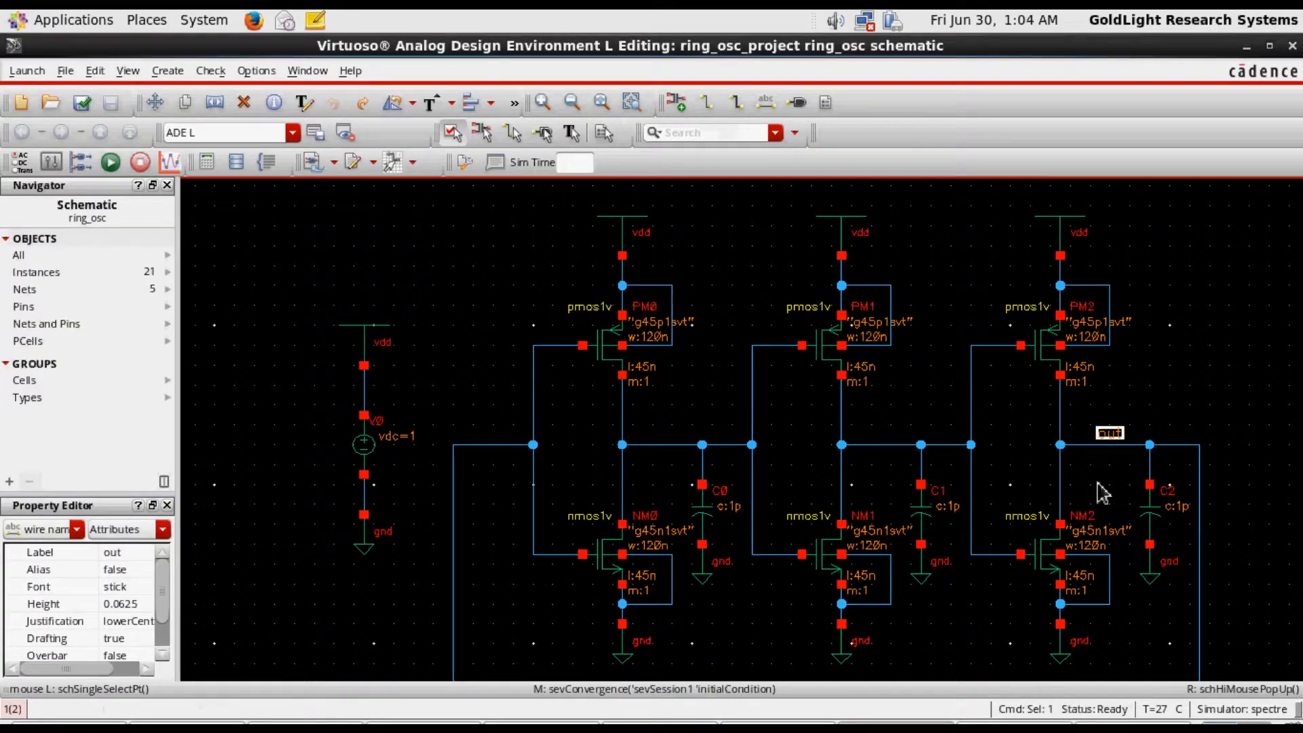
left_click(1133, 728)
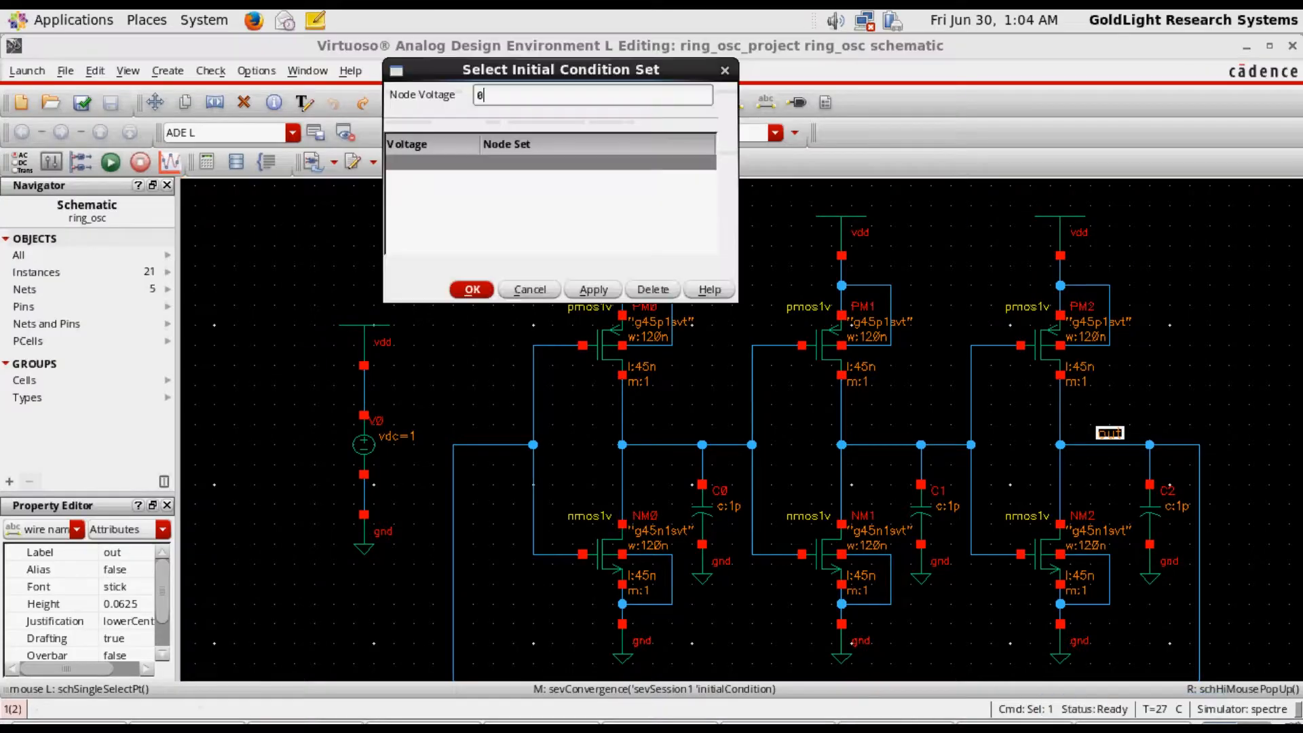
left_click(533, 162)
left_click(532, 161)
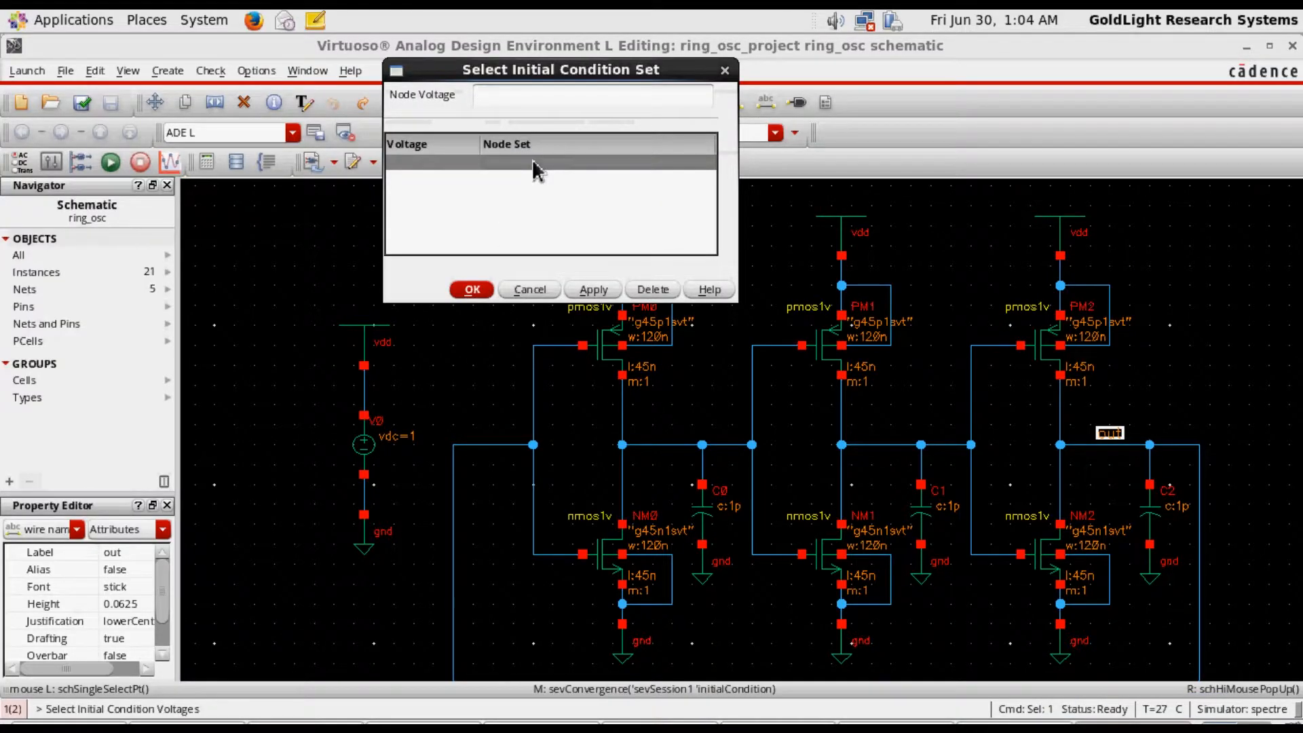
left_click(486, 290)
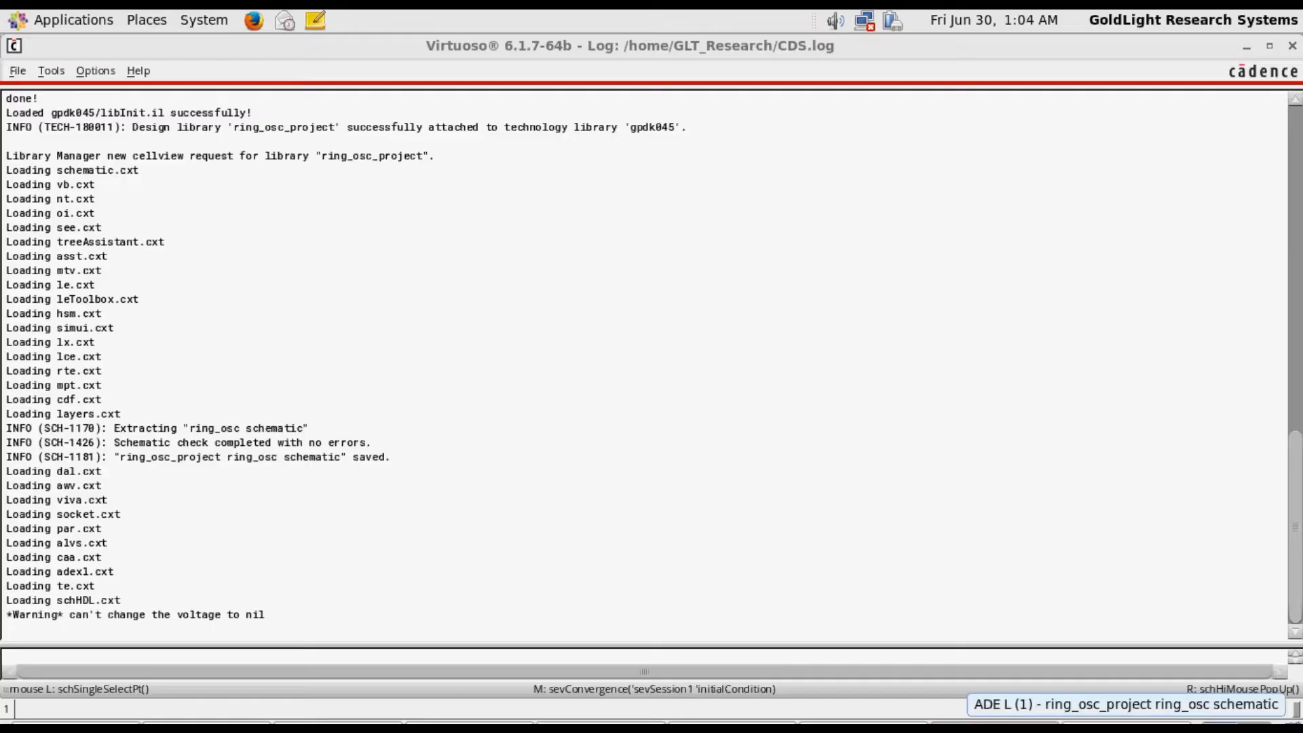
left_click(1126, 726)
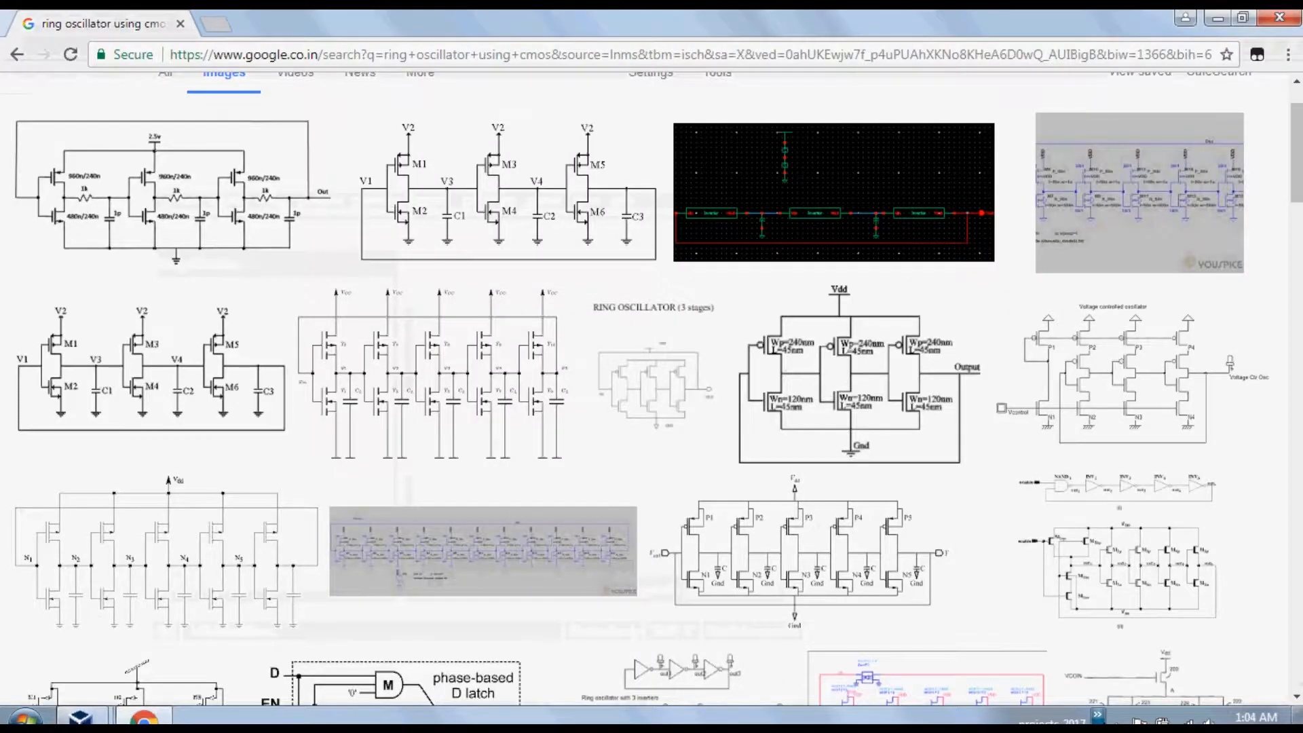
left_click(1097, 714)
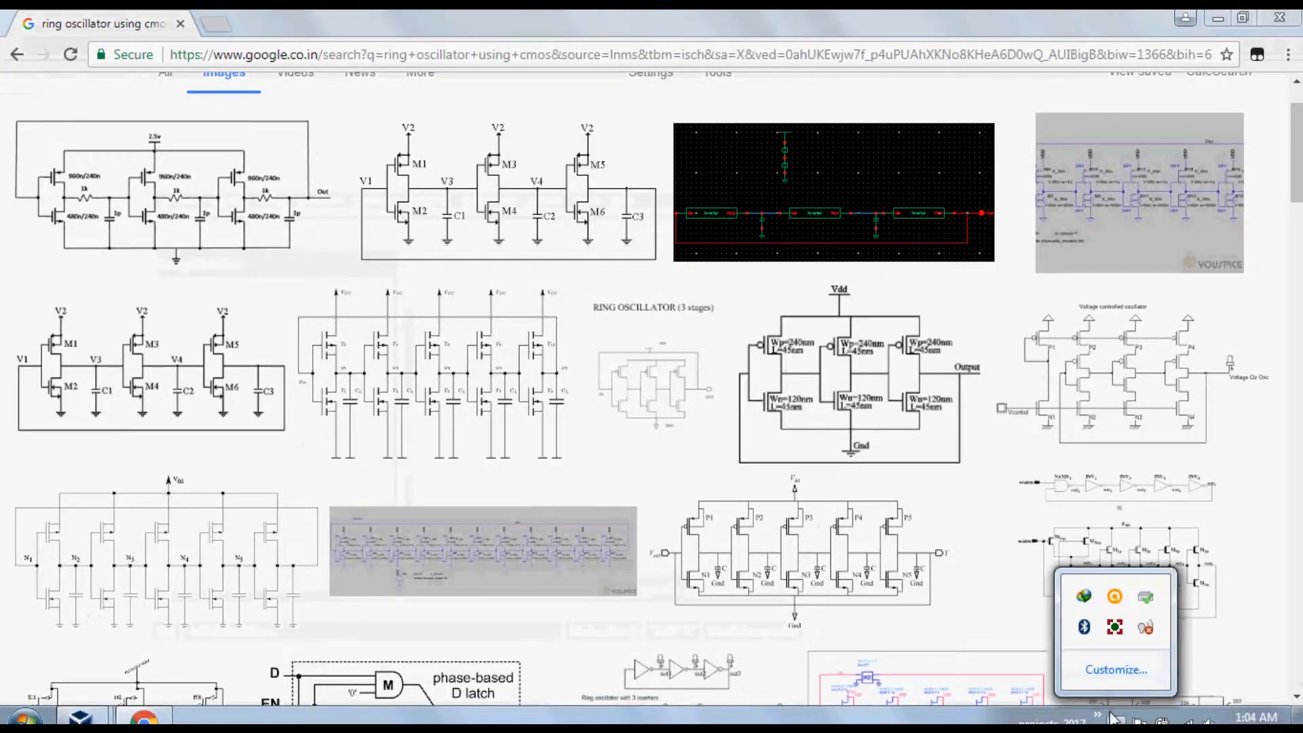
left_click(1111, 630)
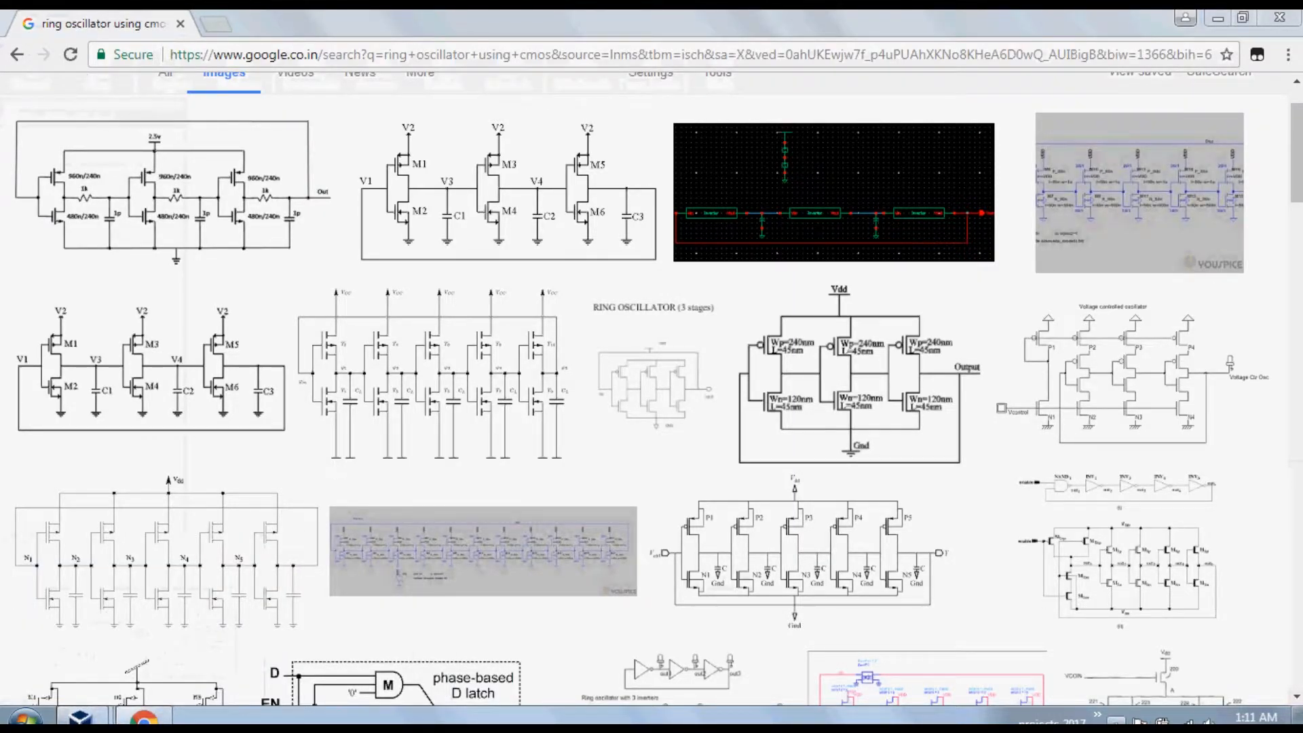
left_click(1116, 720)
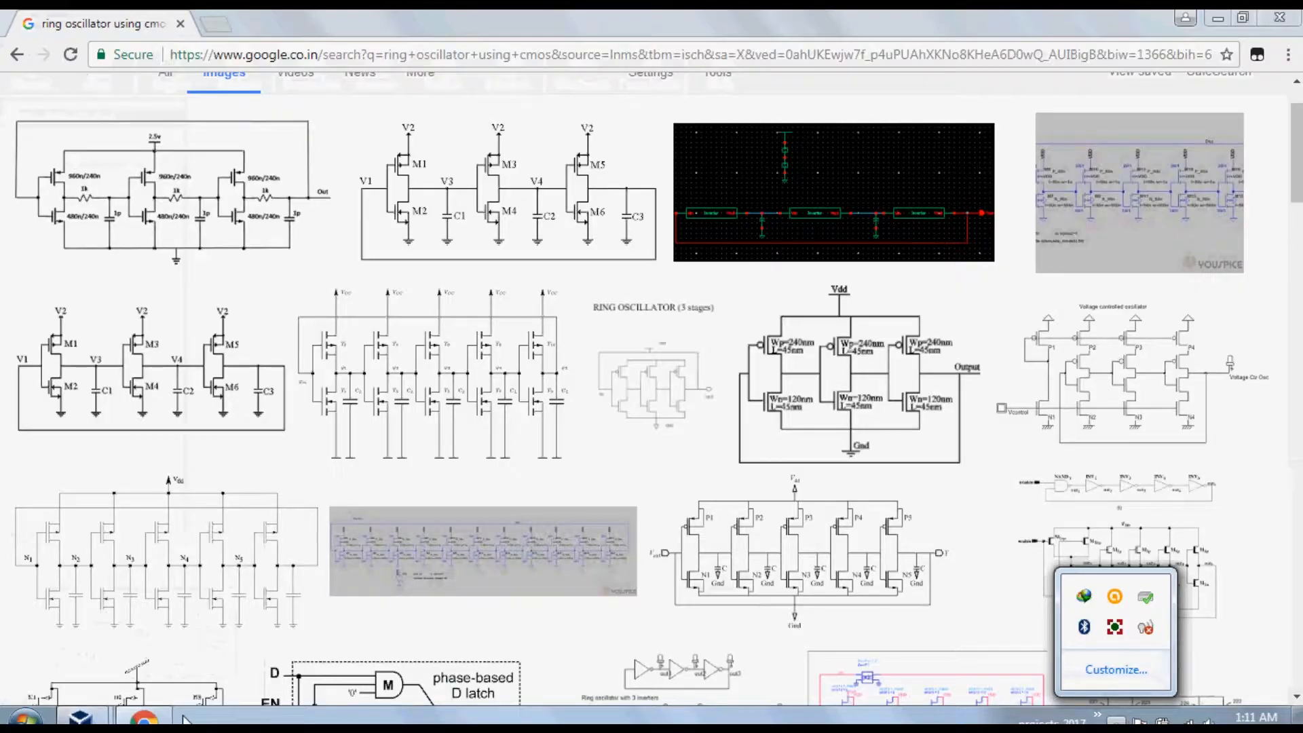
Switch from the web browser back to the ring oscillator schematic in Virtuoso
left_click(79, 718)
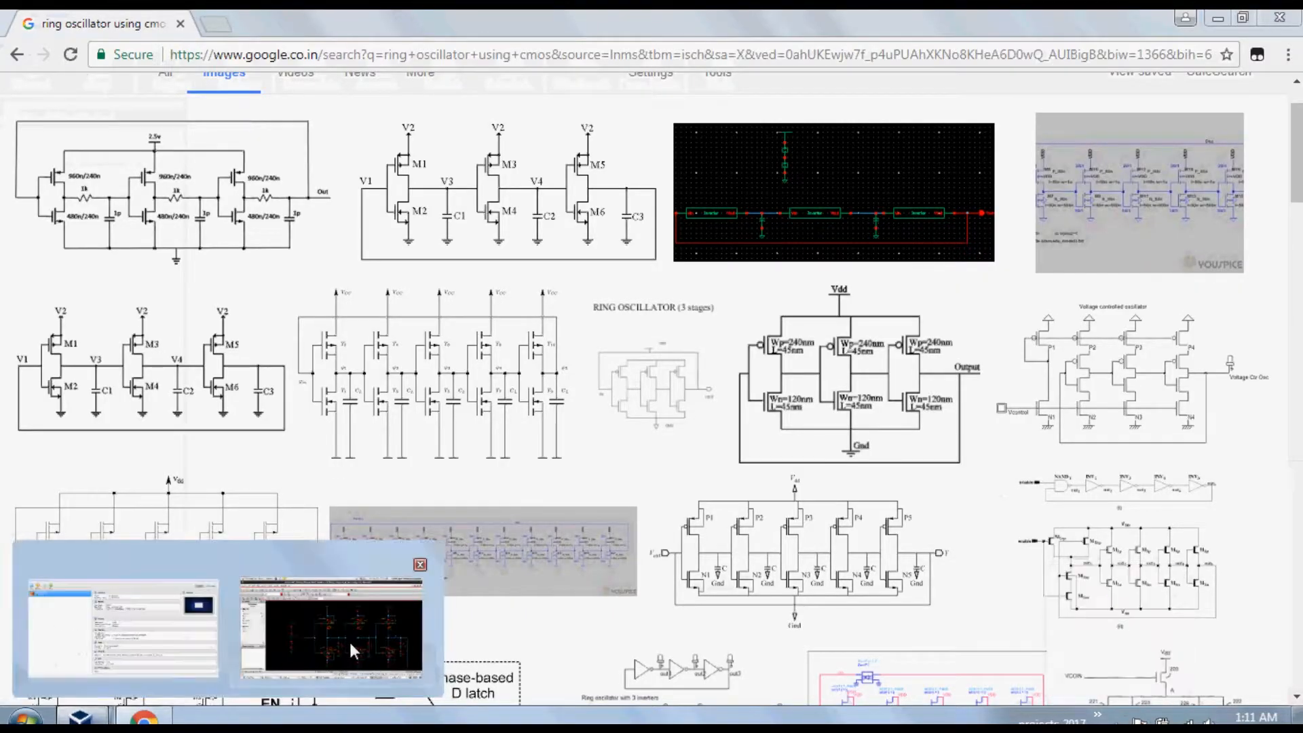
left_click(351, 648)
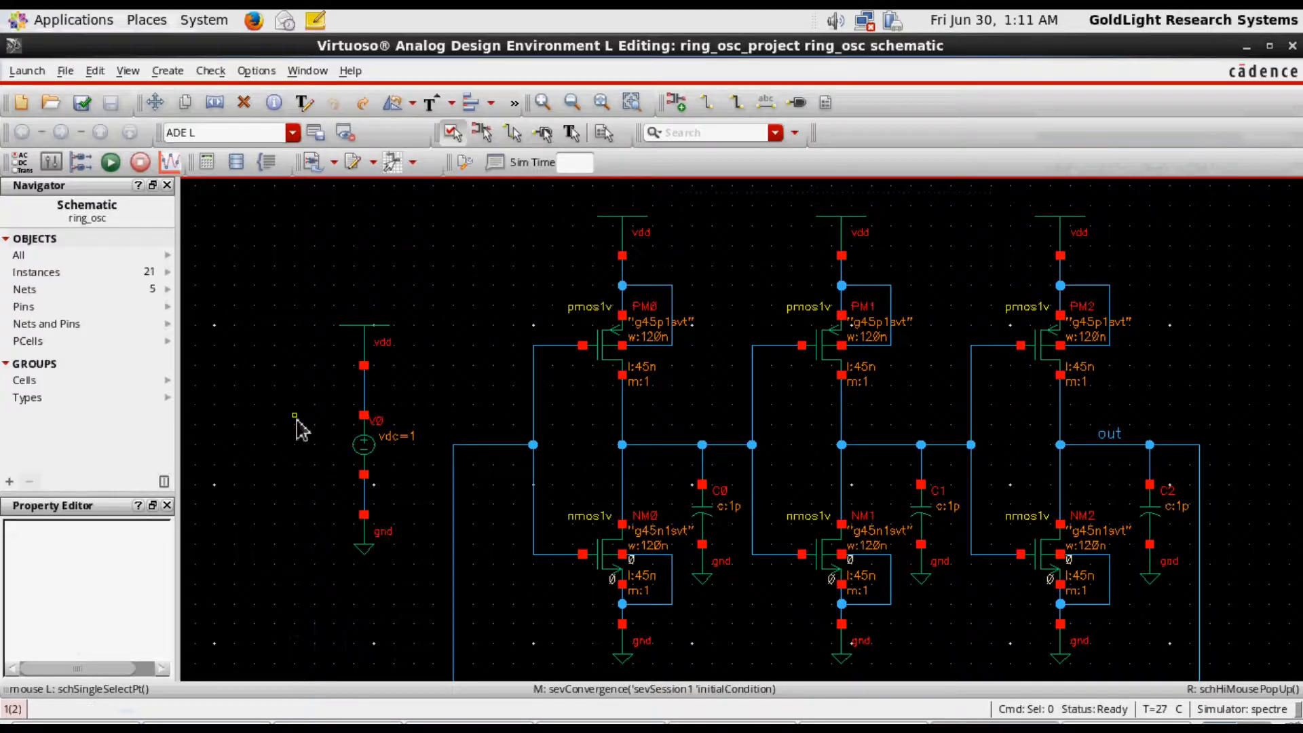
key("f")
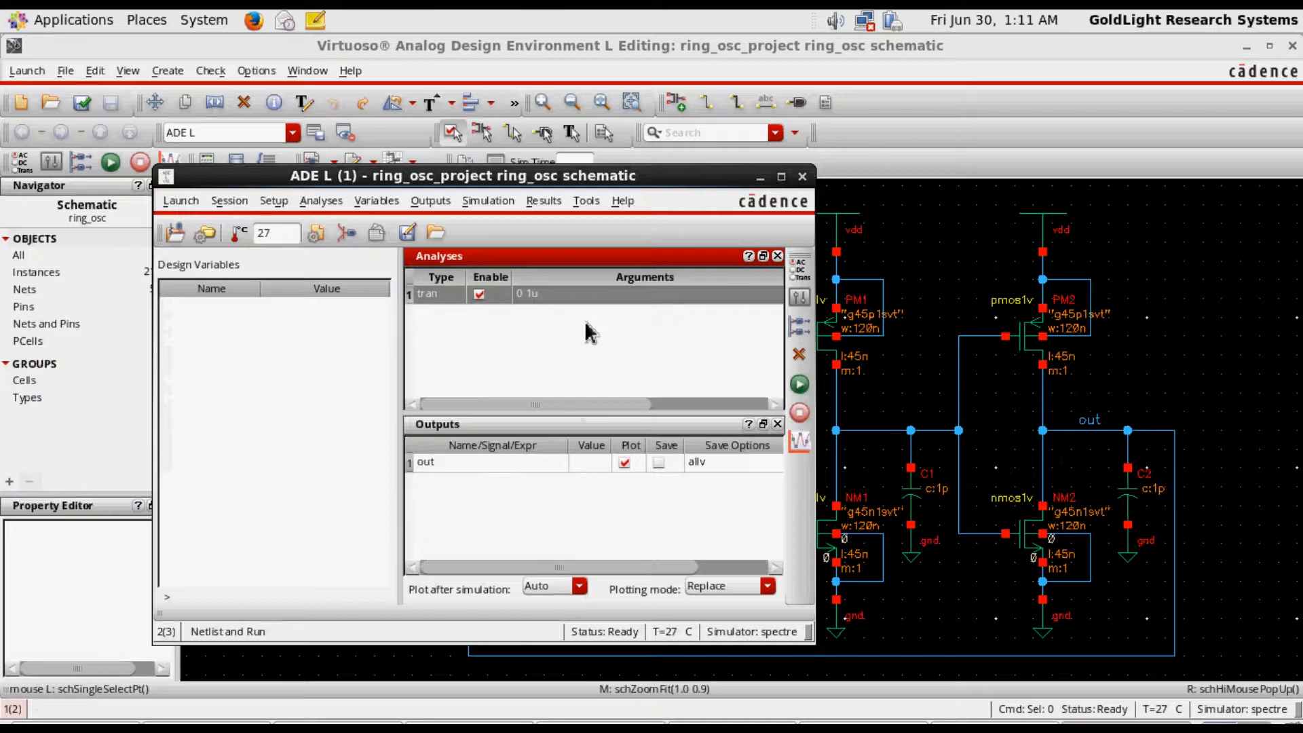
Open the simulation's initial condition set and delete the existing entry for the out net
left_click(487, 202)
mouse_move(528, 450)
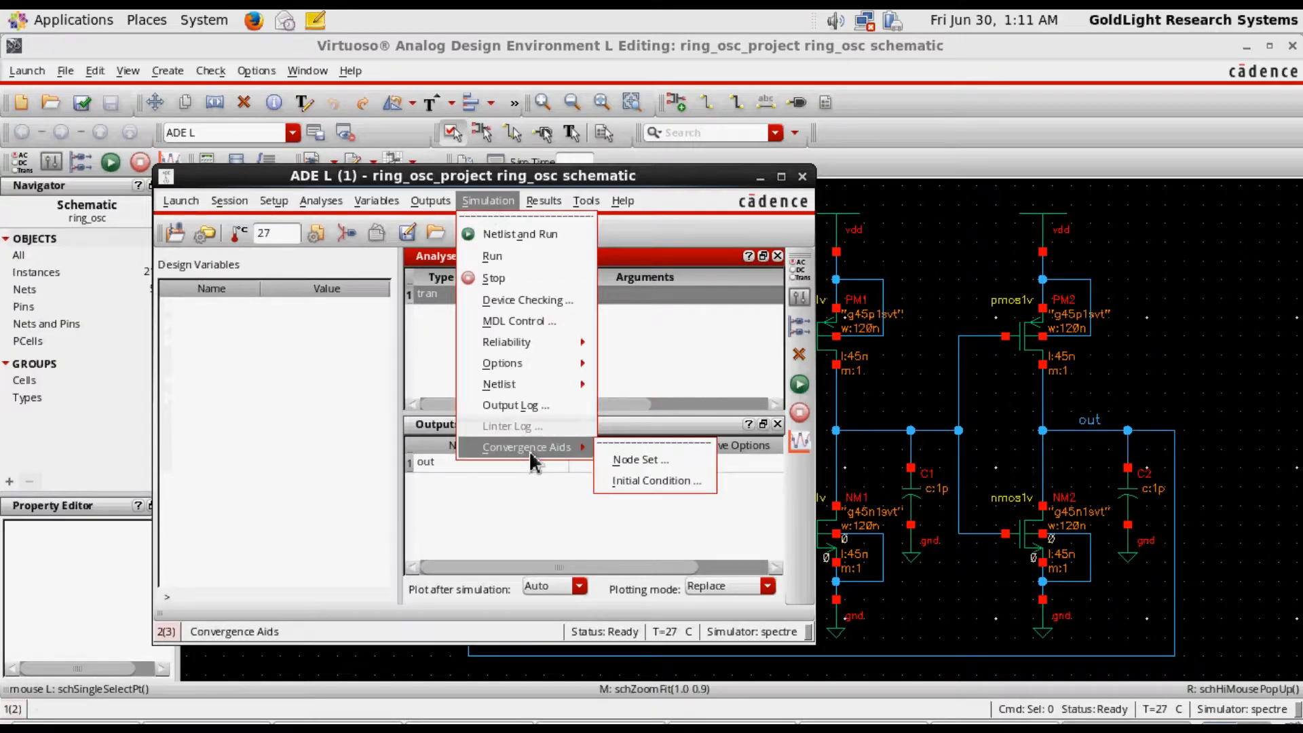
left_click(644, 482)
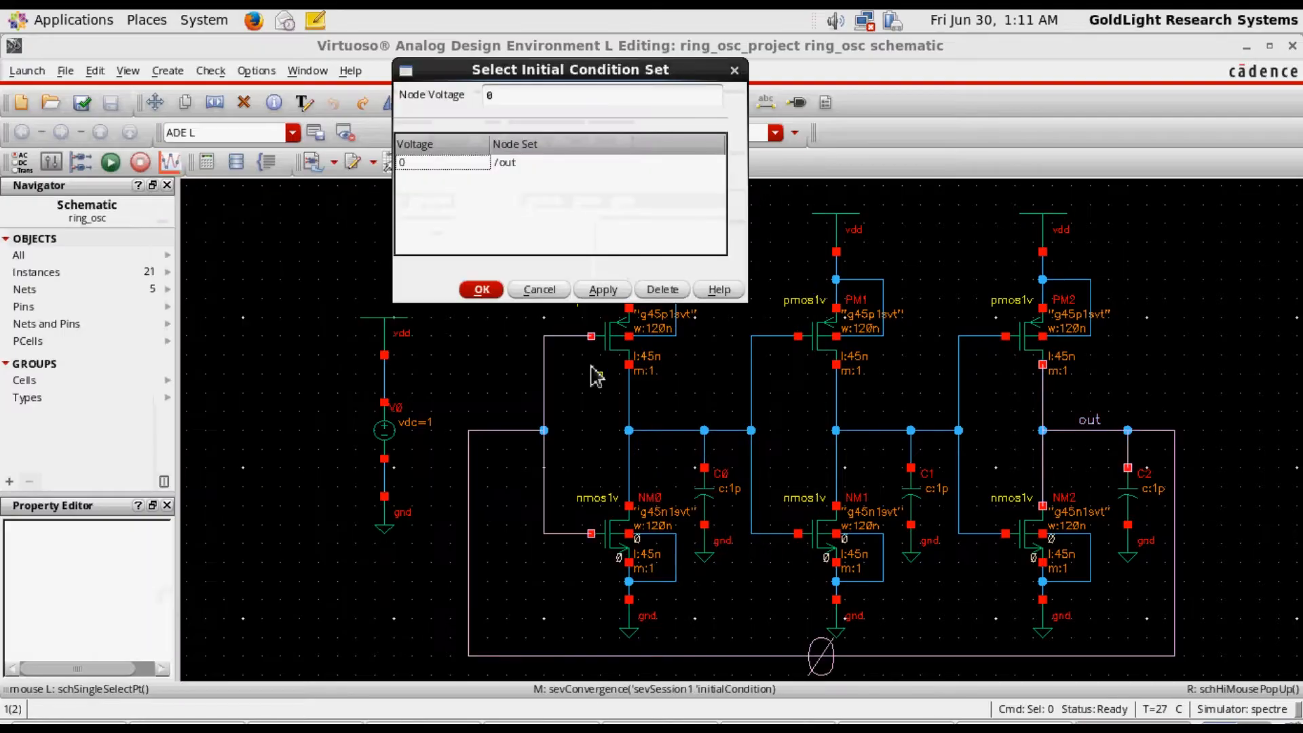
left_click(515, 165)
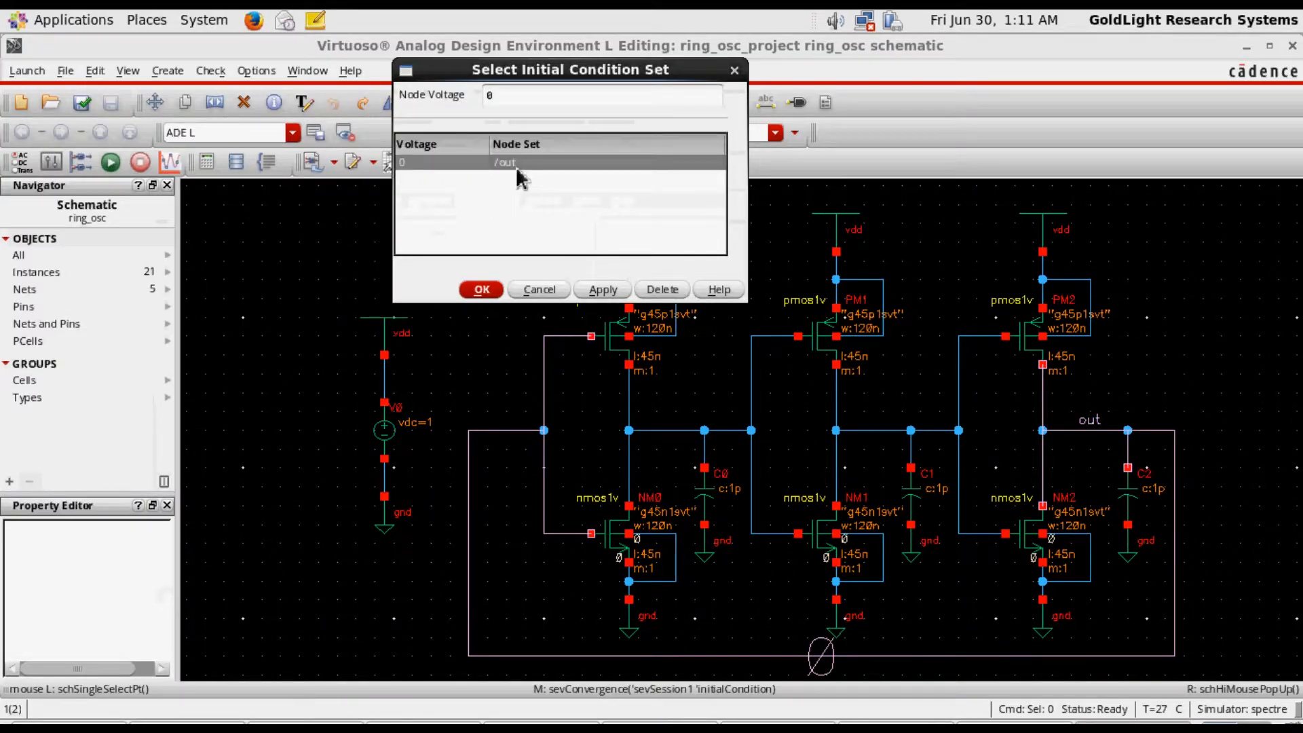
left_click(662, 289)
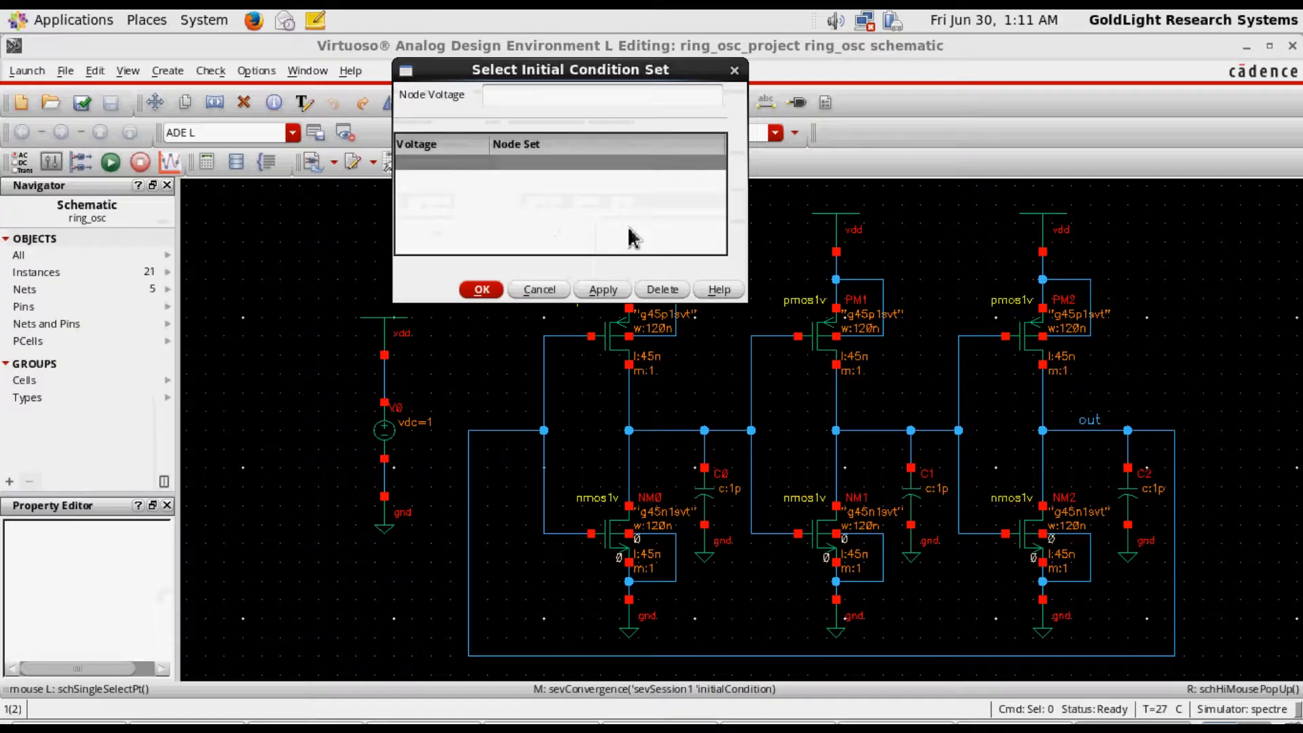
Enter a node voltage of 0, try to assign it to the out wire on the schematic, and cancel the initial condition set
left_click(522, 106)
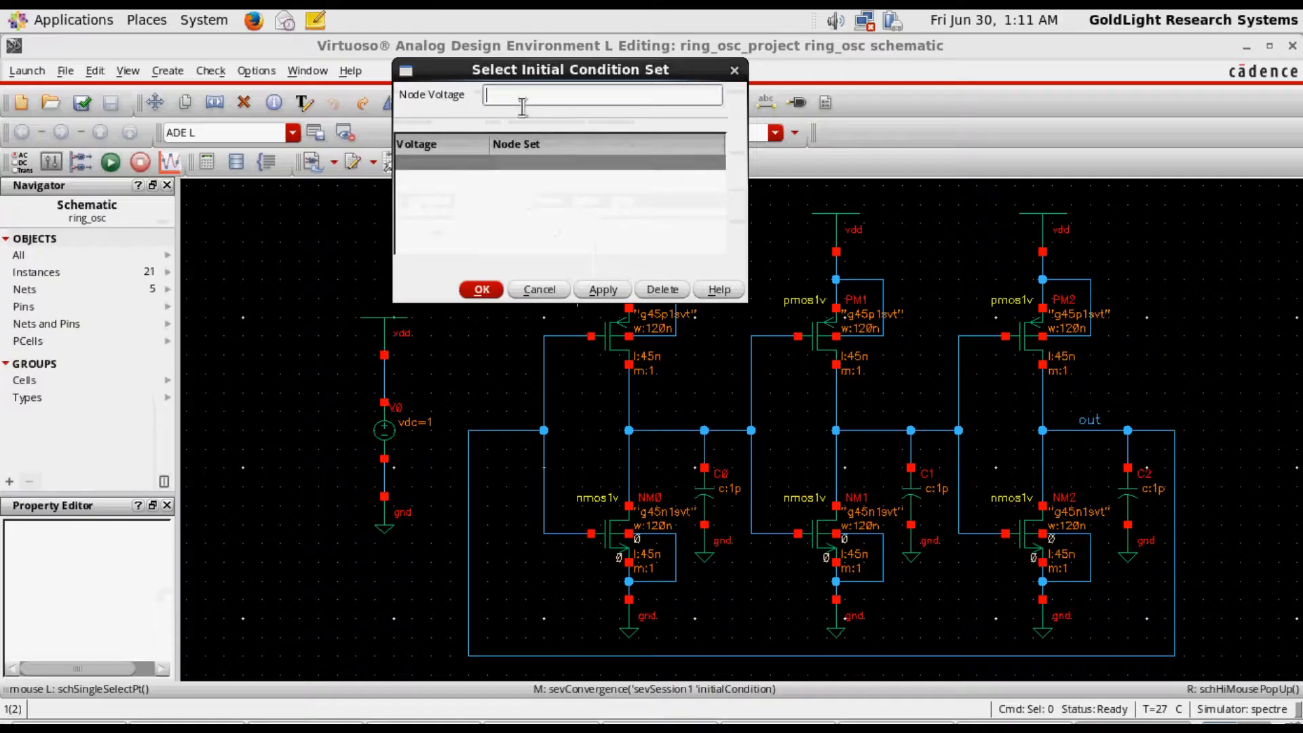
type("0")
left_click(1070, 435)
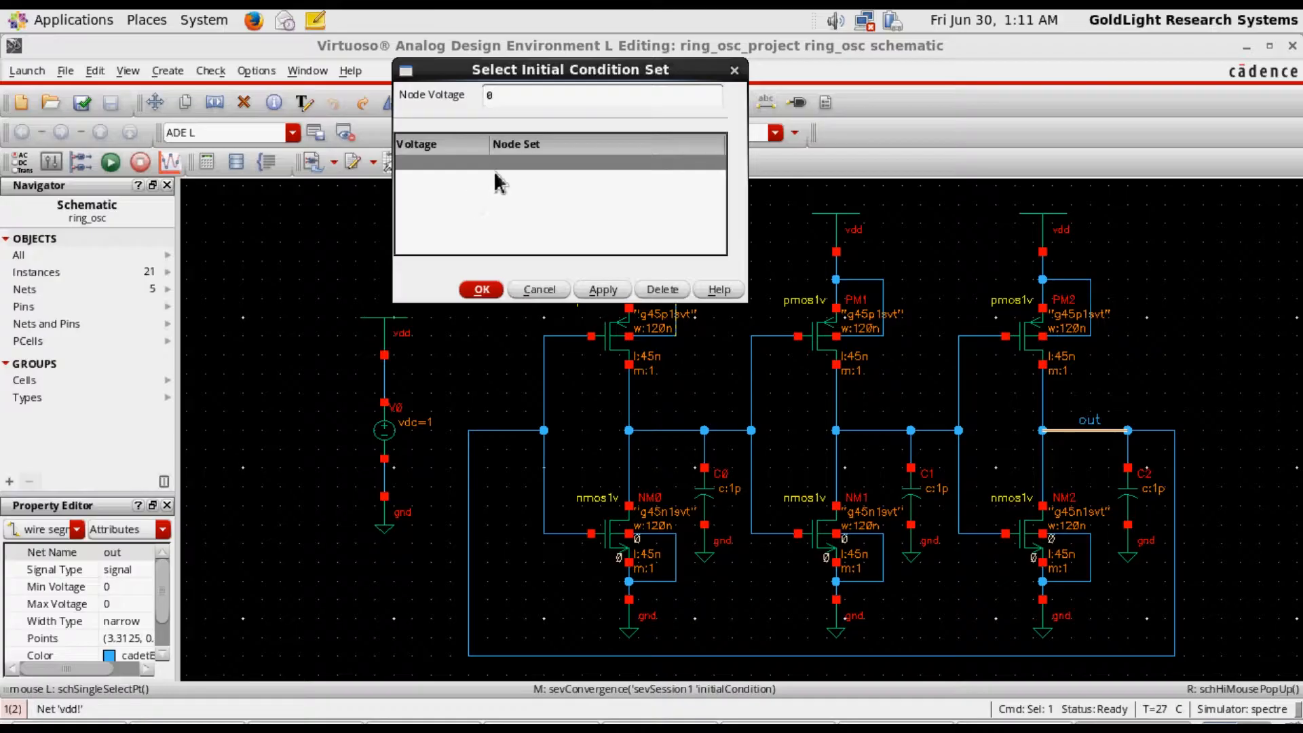
left_click(490, 162)
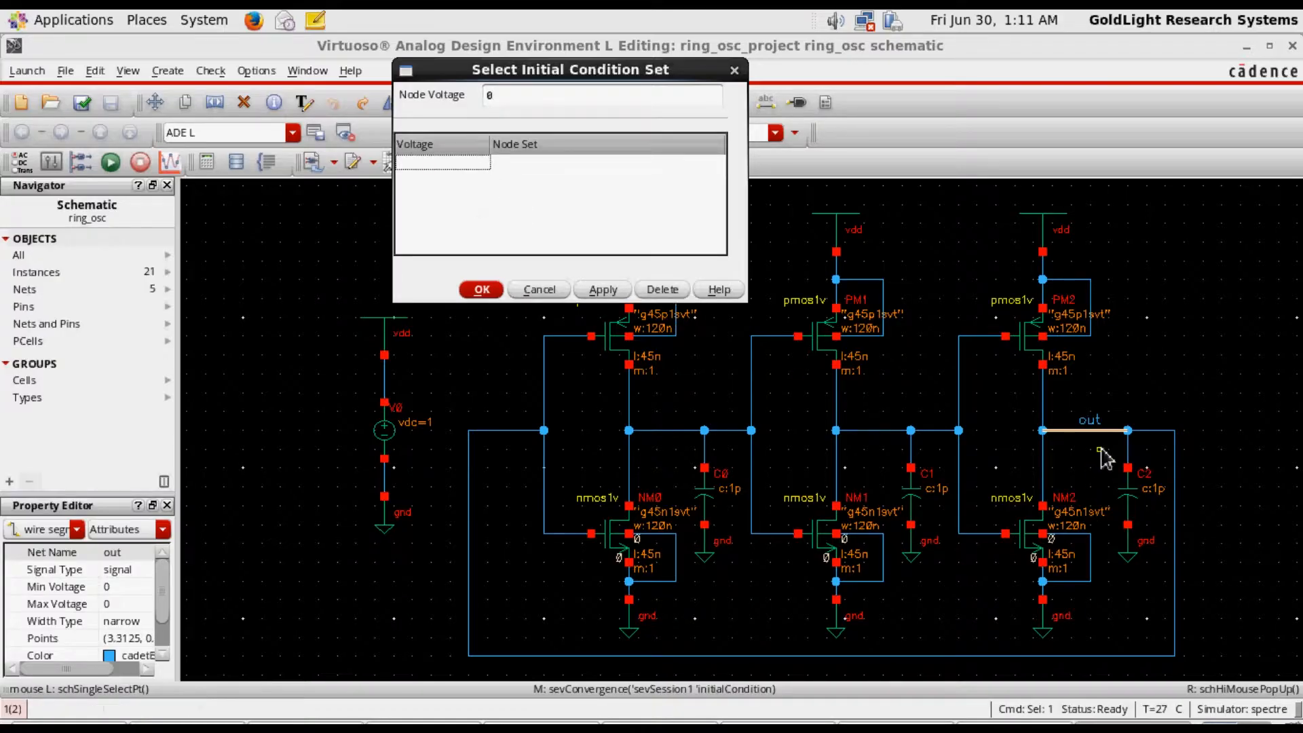
left_click(1090, 430)
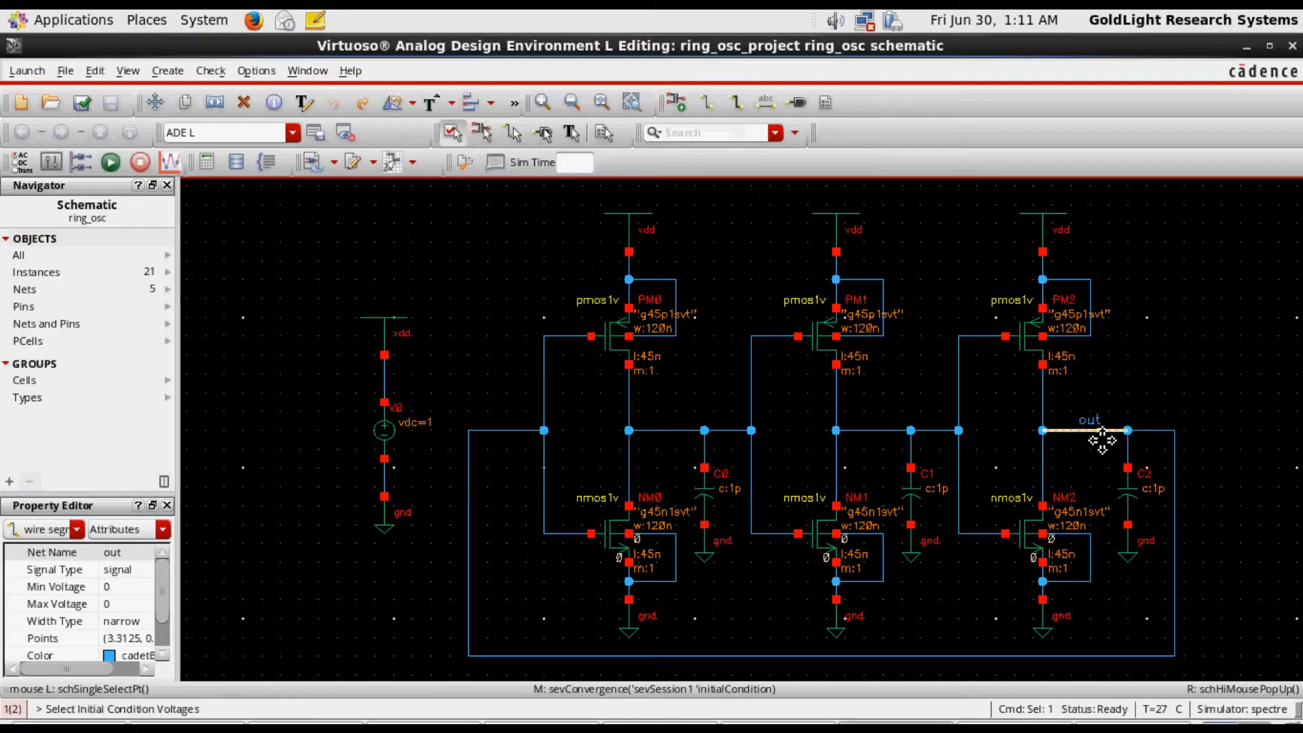
left_click(1152, 392)
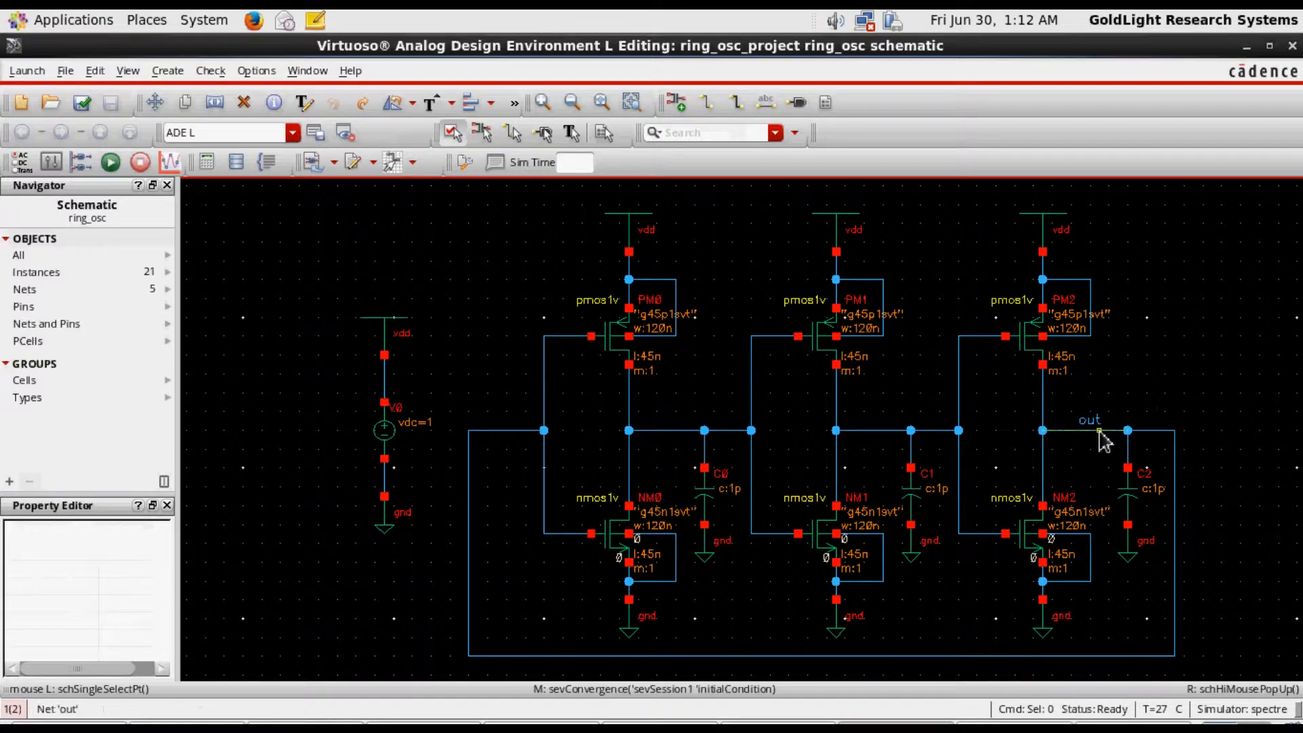
left_click(1147, 723)
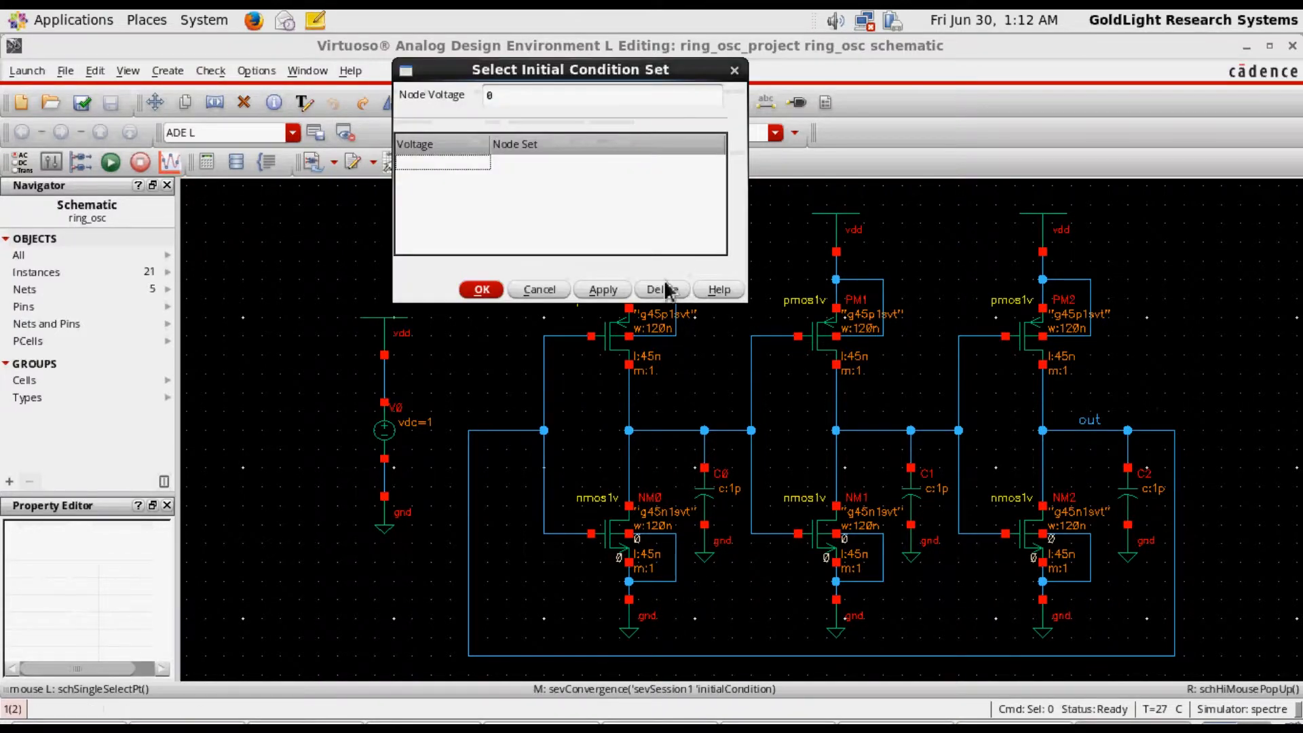
left_click(537, 289)
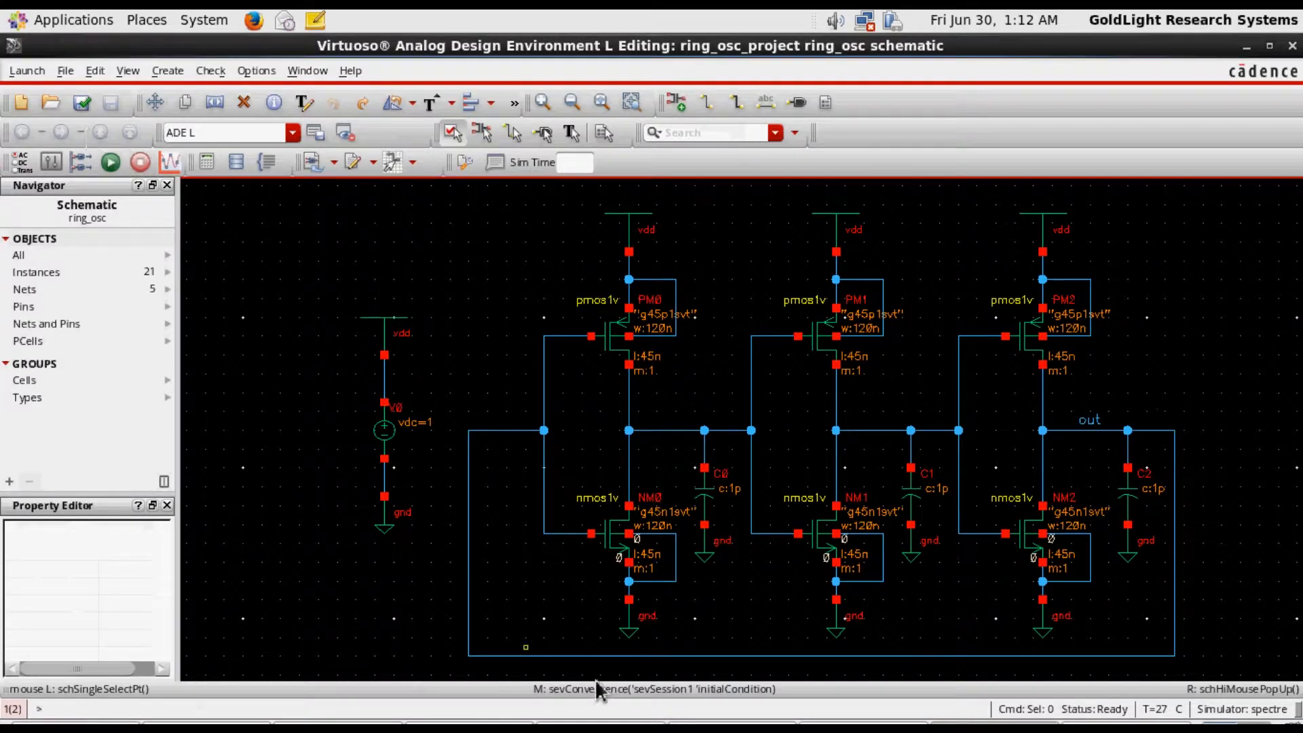
Reopen the initial condition set, assign the node voltage of 0 to the out net on the schematic, and accept it
left_click(1112, 724)
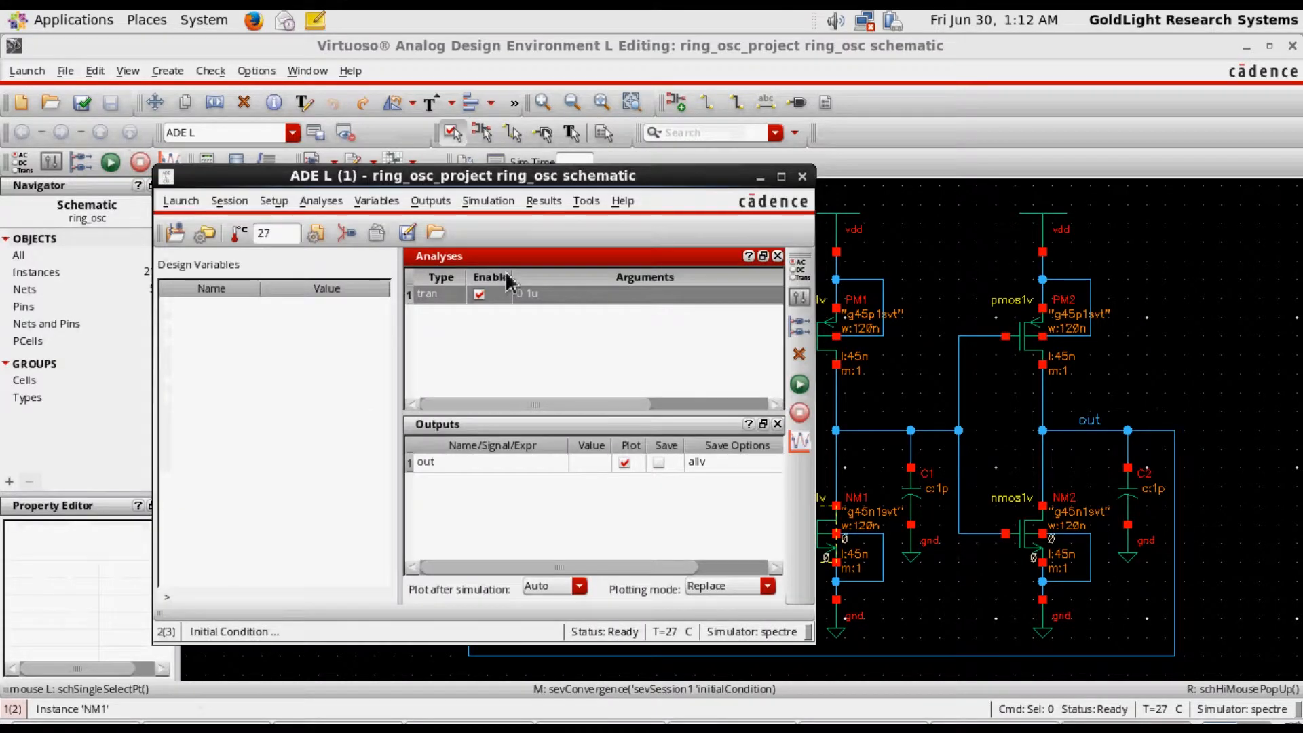
left_click(488, 200)
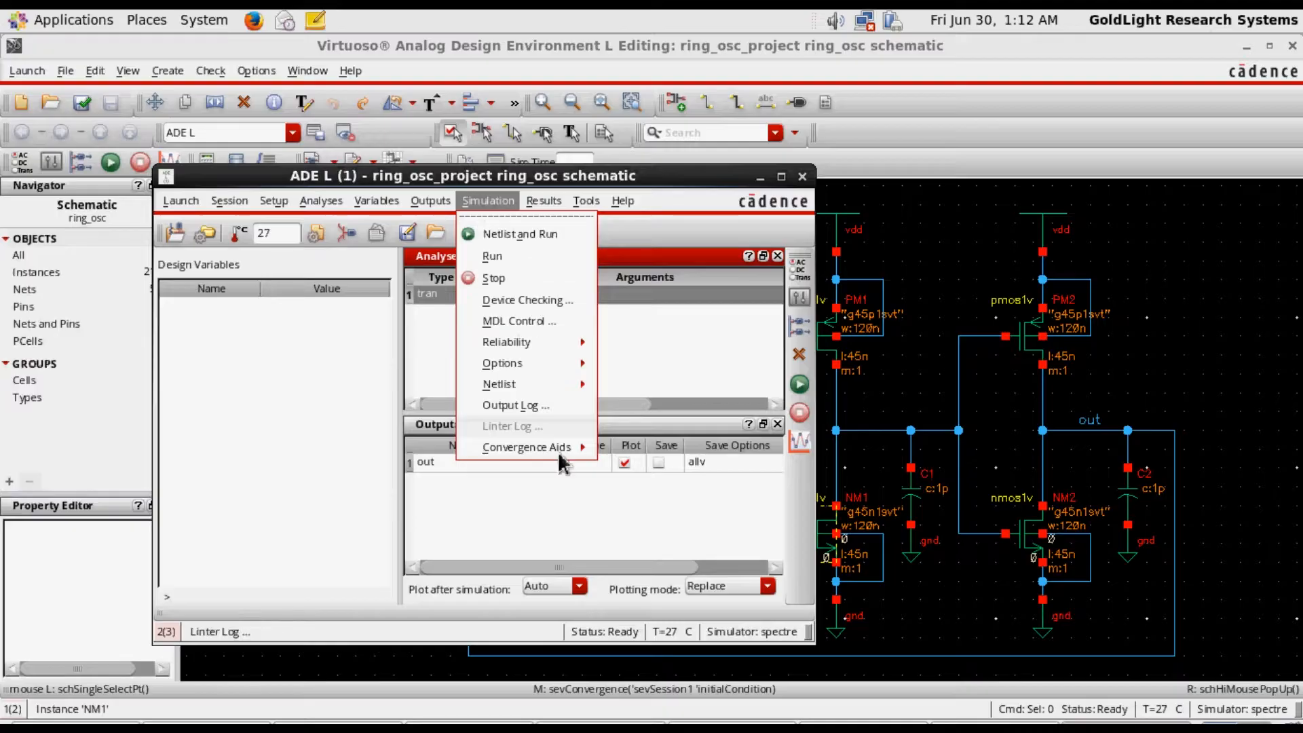
mouse_move(561, 457)
left_click(658, 482)
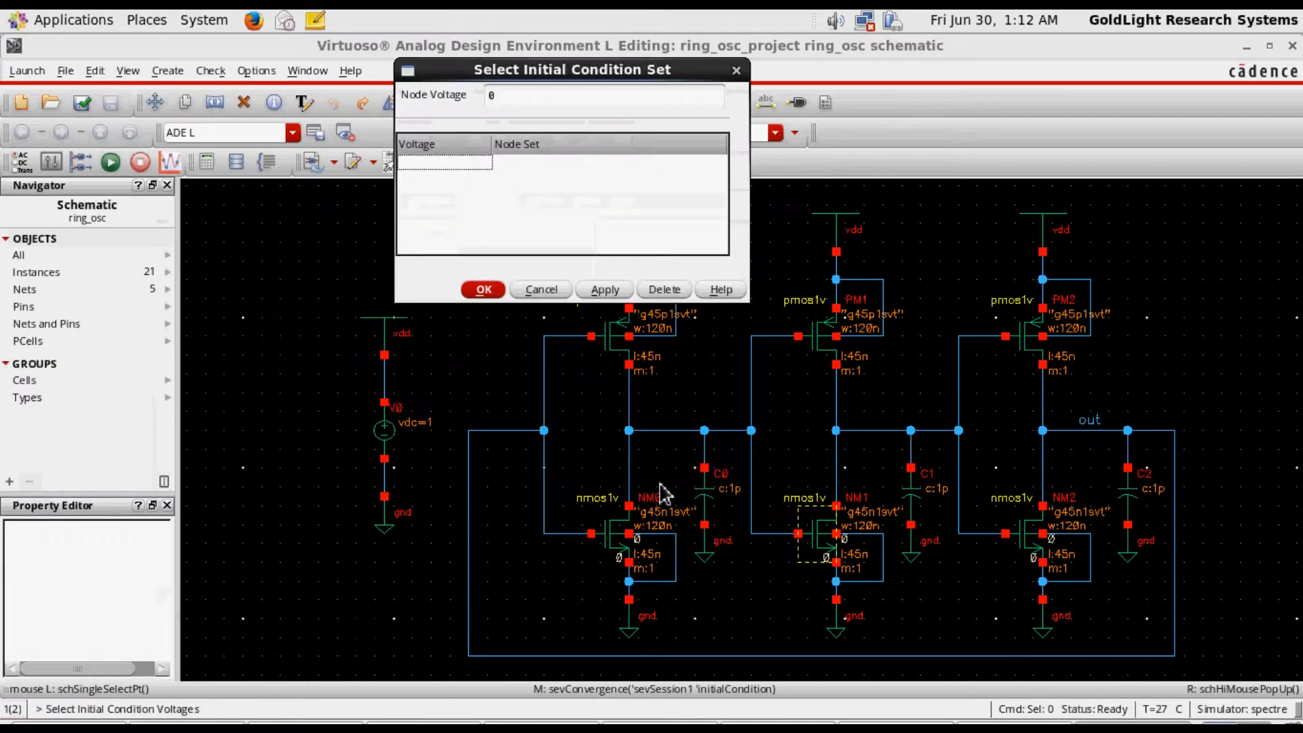
left_click(1082, 435)
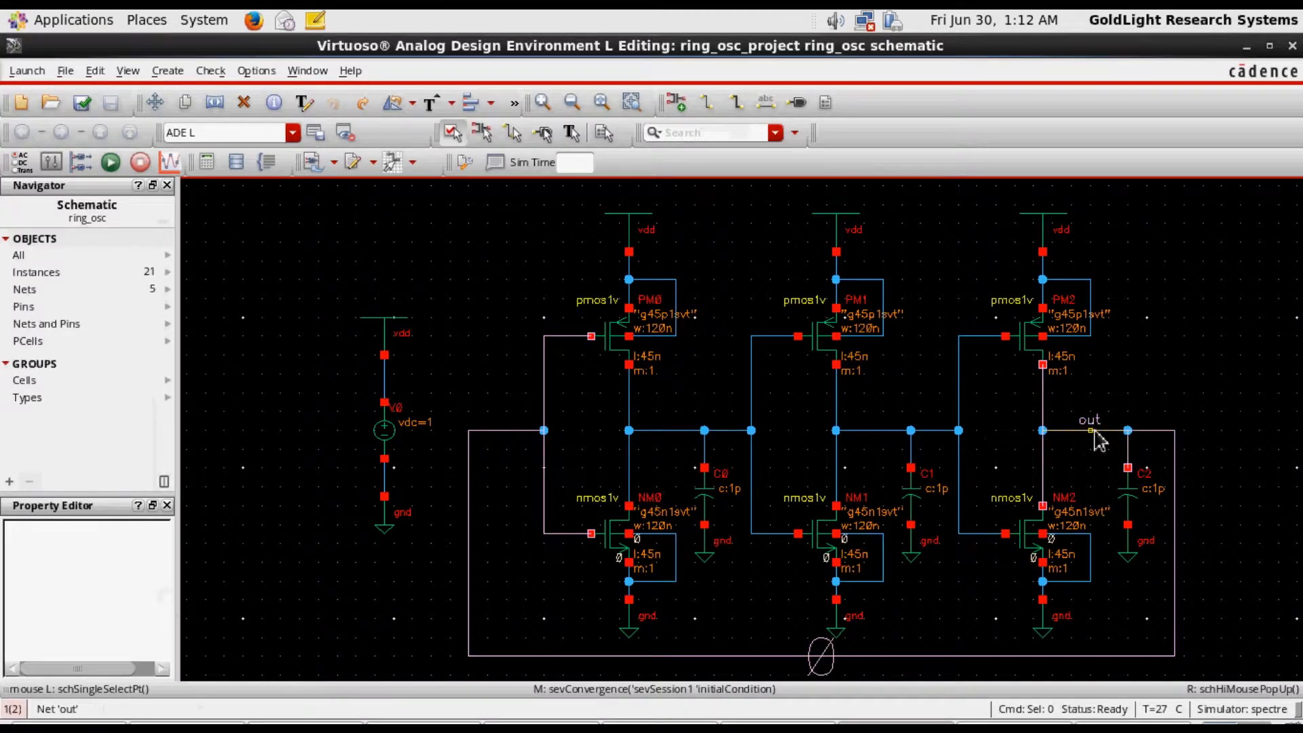
left_click(1145, 725)
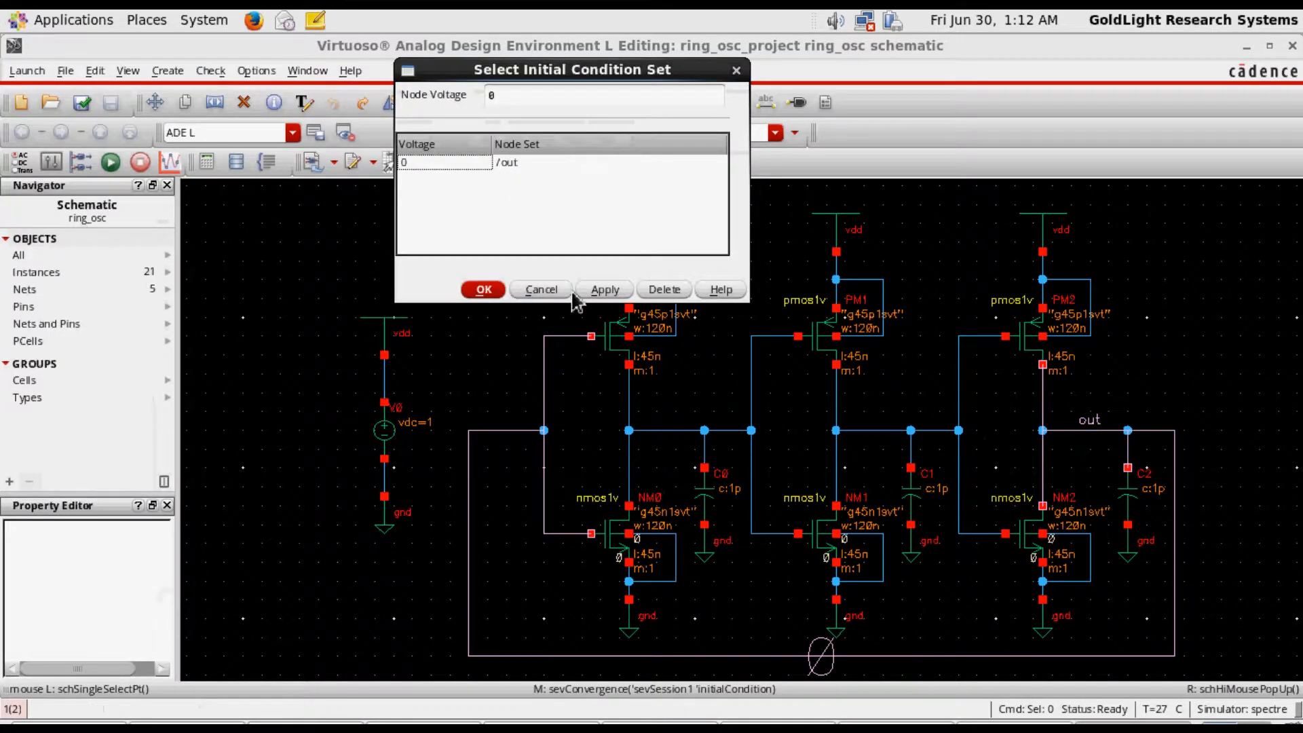
left_click(483, 291)
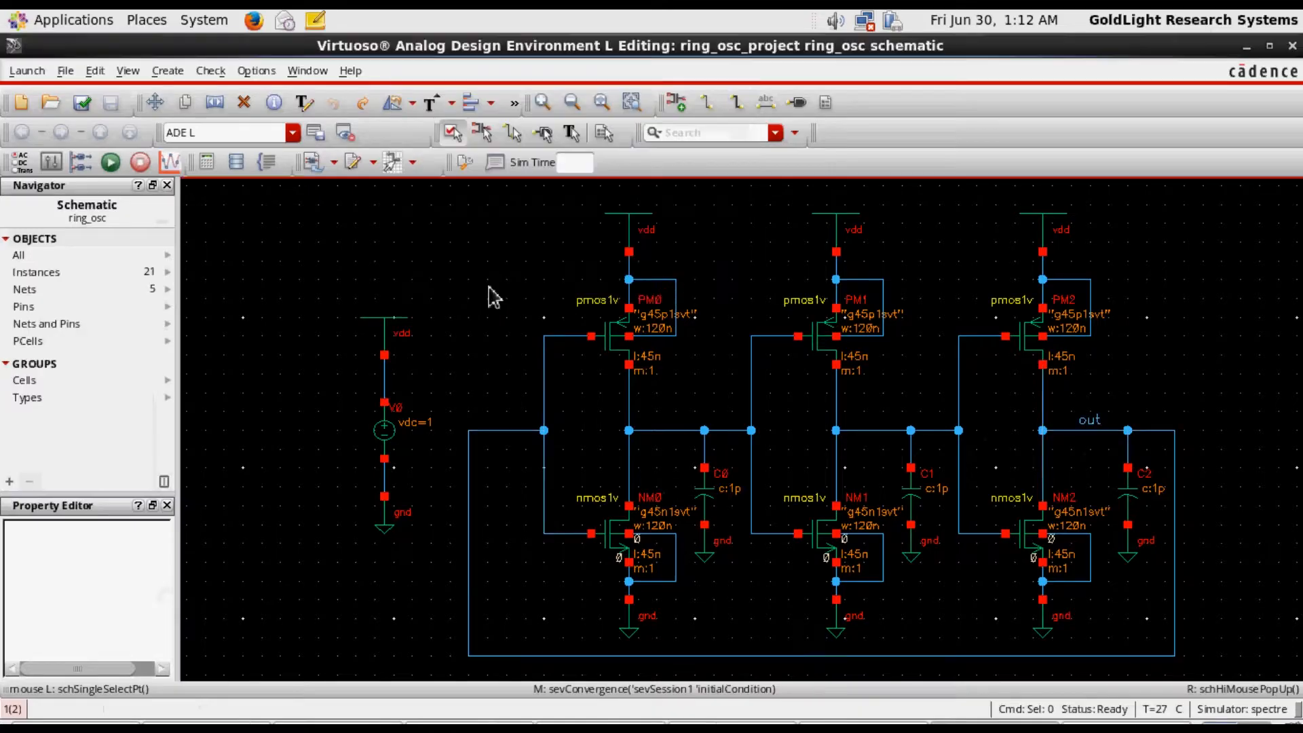
Set the transient analysis stop time to 10u and run the simulation
left_click(1092, 723)
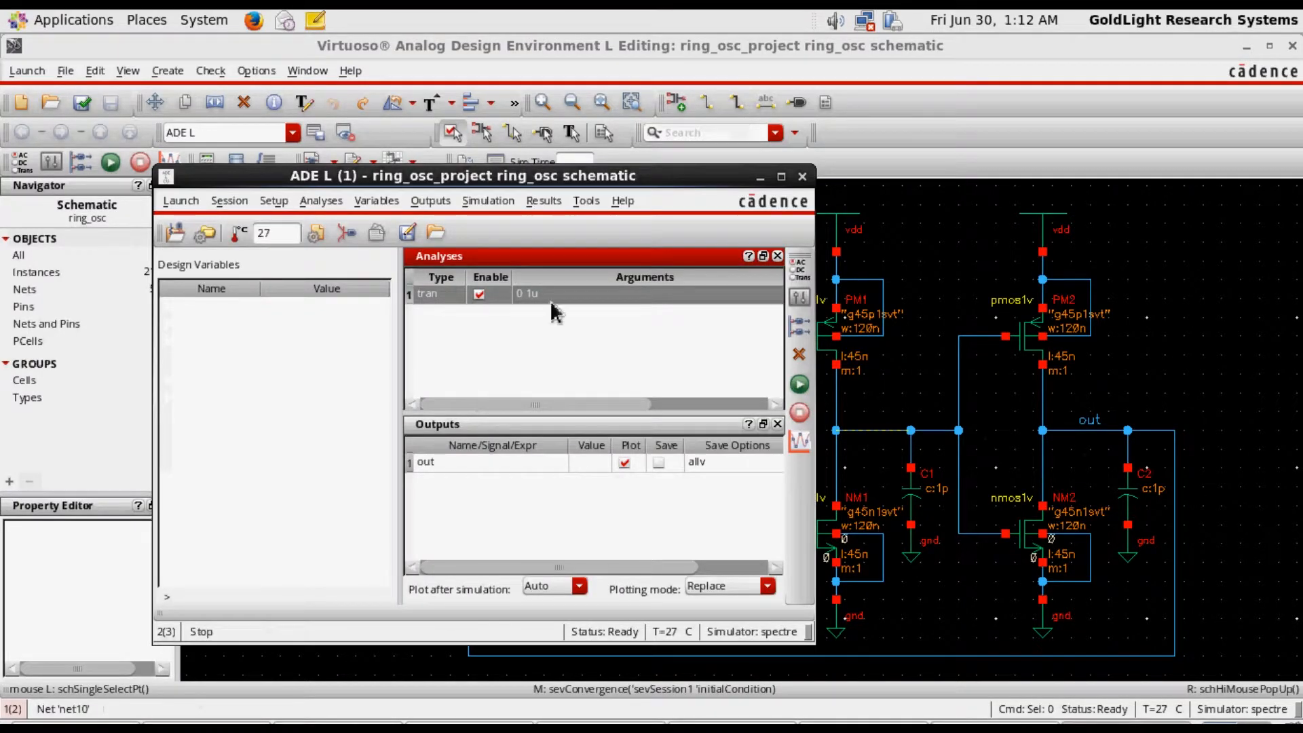
double_click(639, 296)
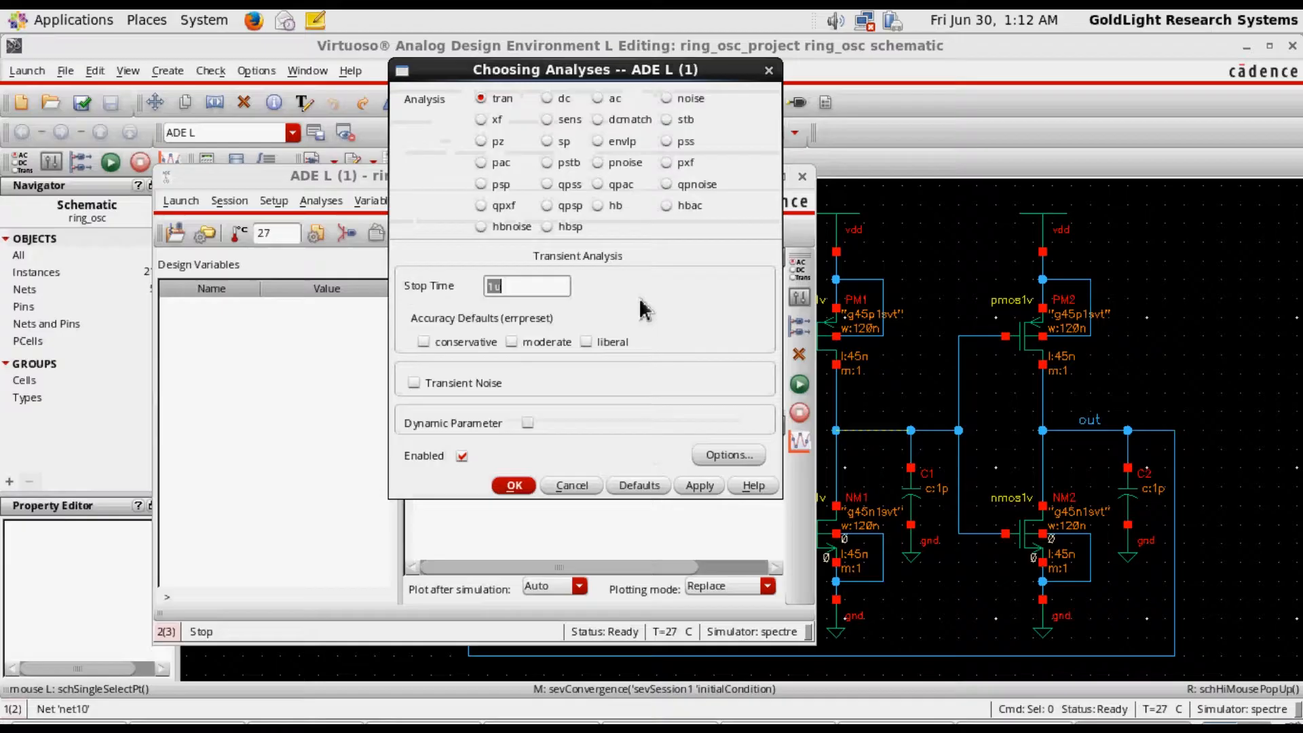
left_click(529, 293)
key("Left")
type("0")
left_click(517, 486)
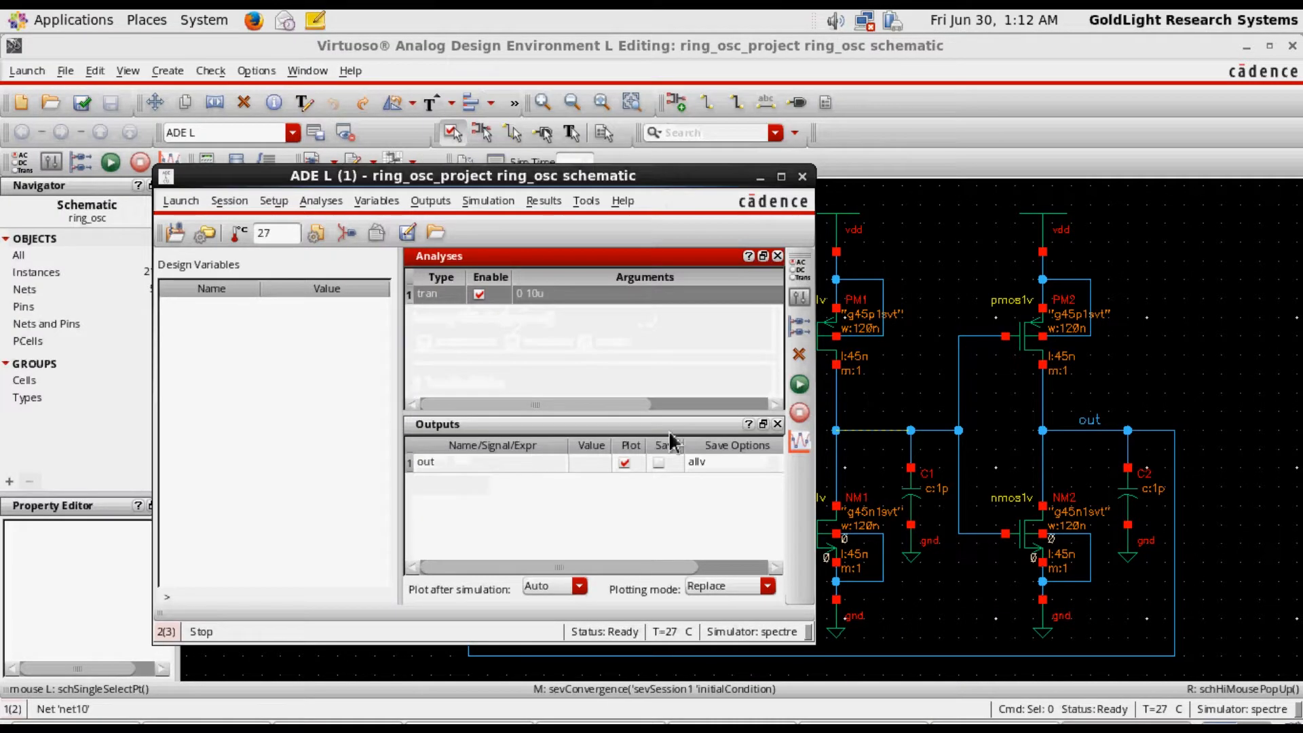
left_click(800, 384)
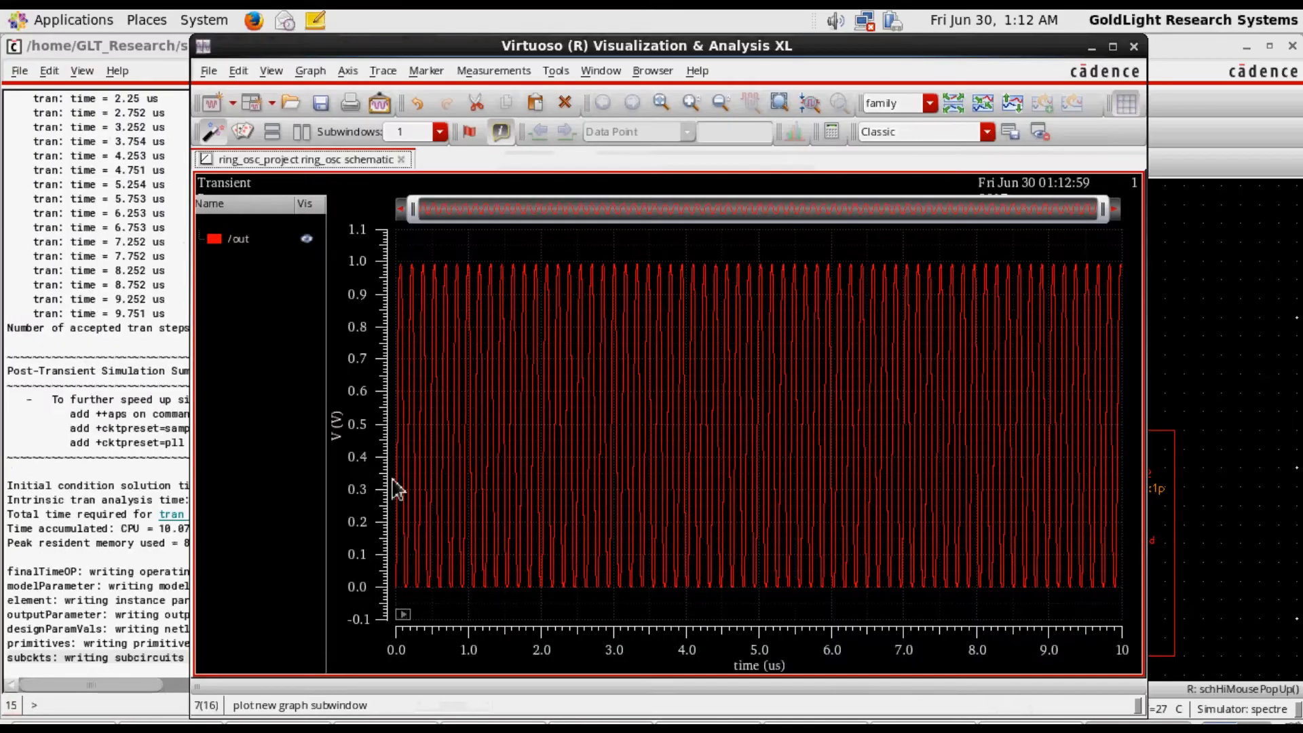
Examine the out waveform in the maximized transient plot, highlighting its trace, and minimize the plot window
left_click(1112, 47)
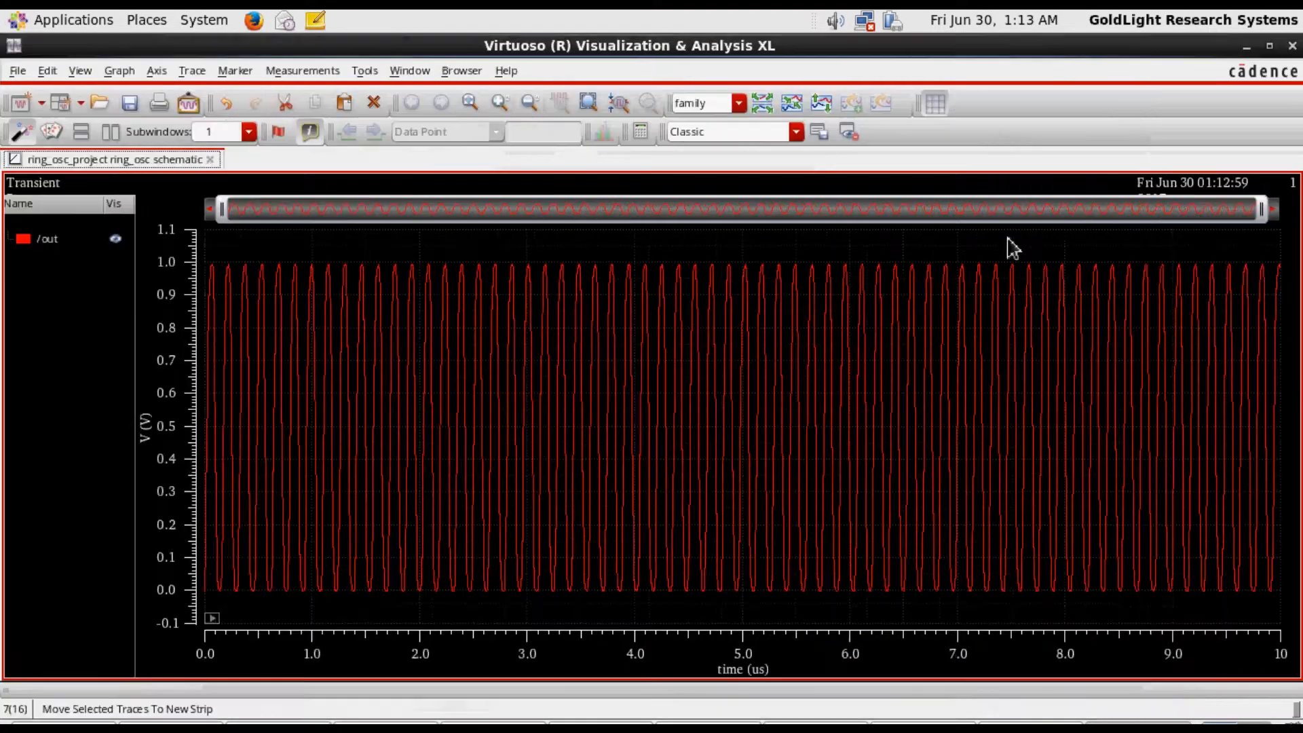
left_click(62, 242)
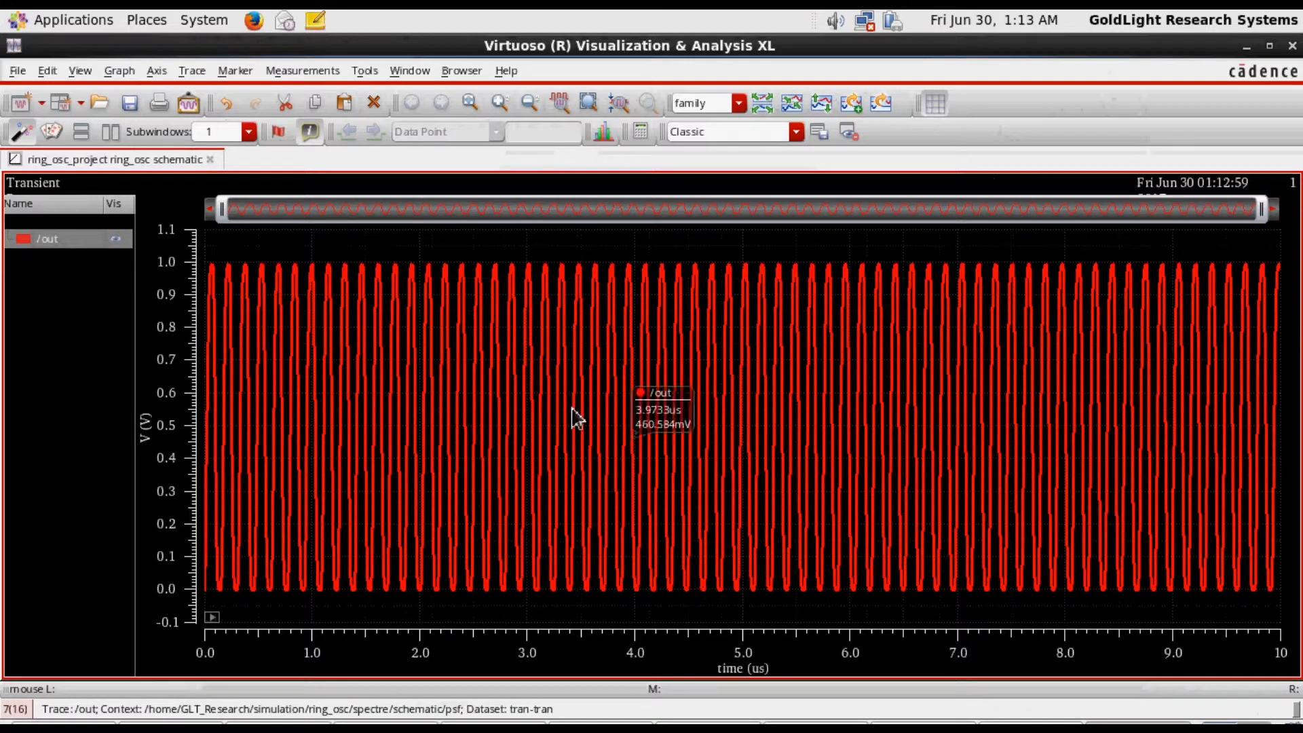
left_click(355, 248)
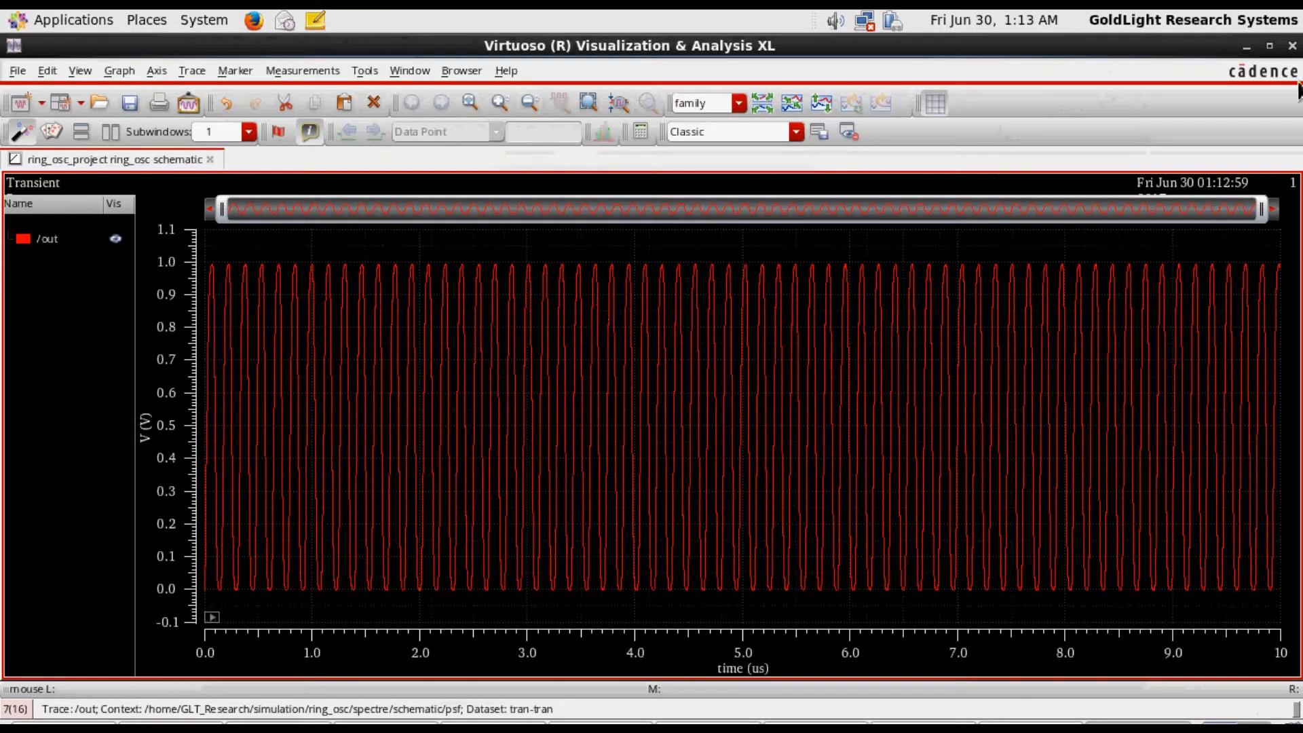
left_click(1246, 47)
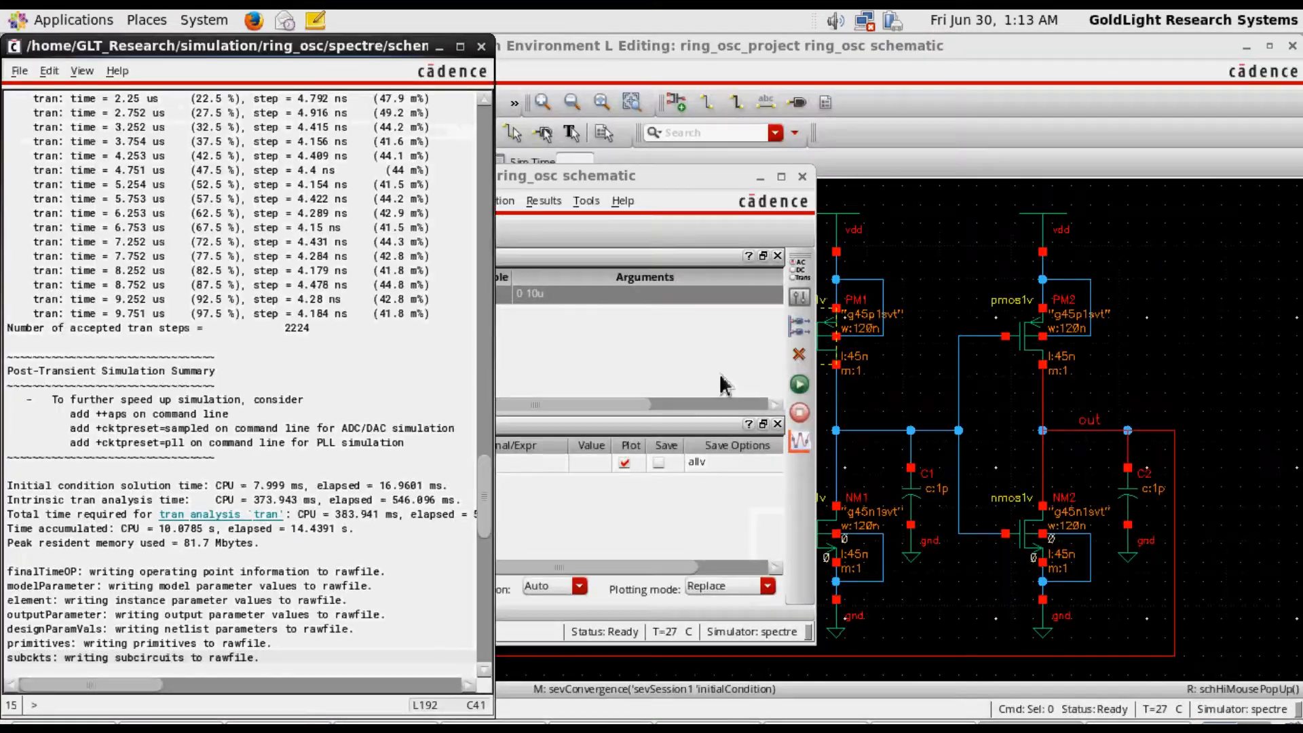
Set the transient analysis stop time to 2.5u and rerun the simulation
double_click(553, 296)
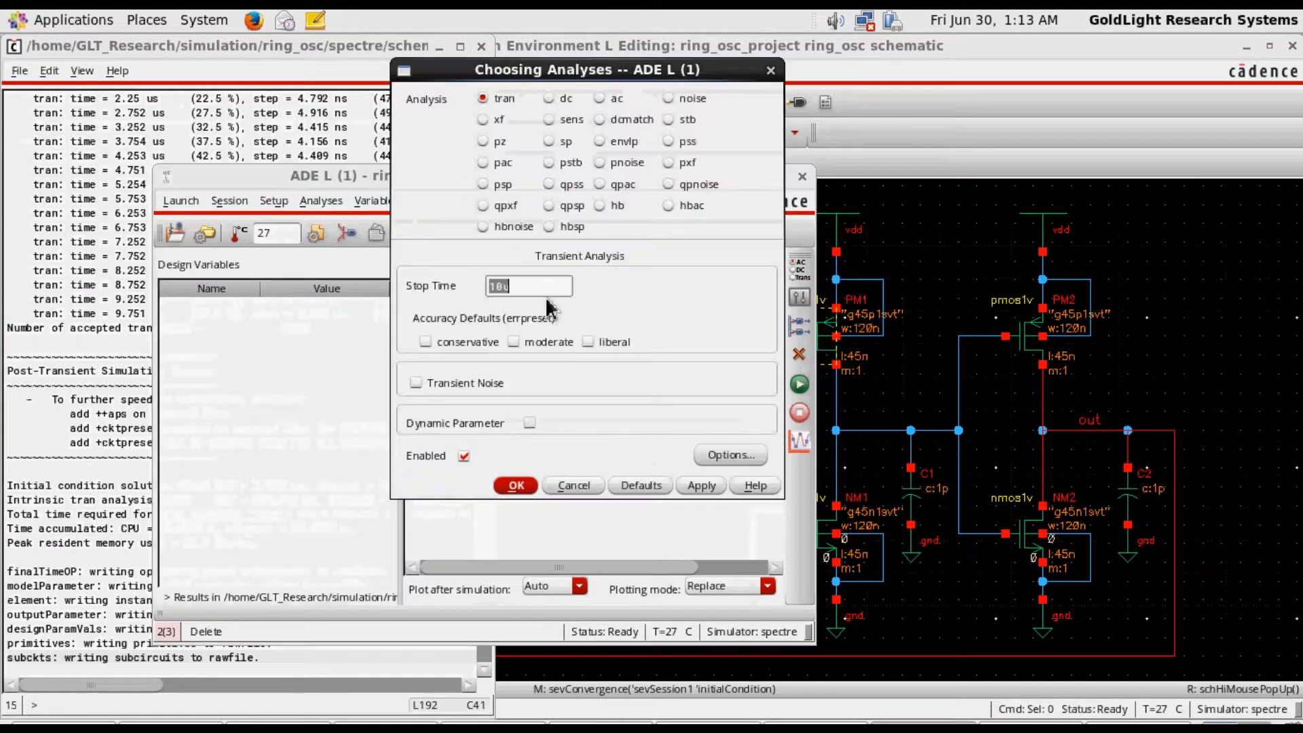
left_click(509, 288)
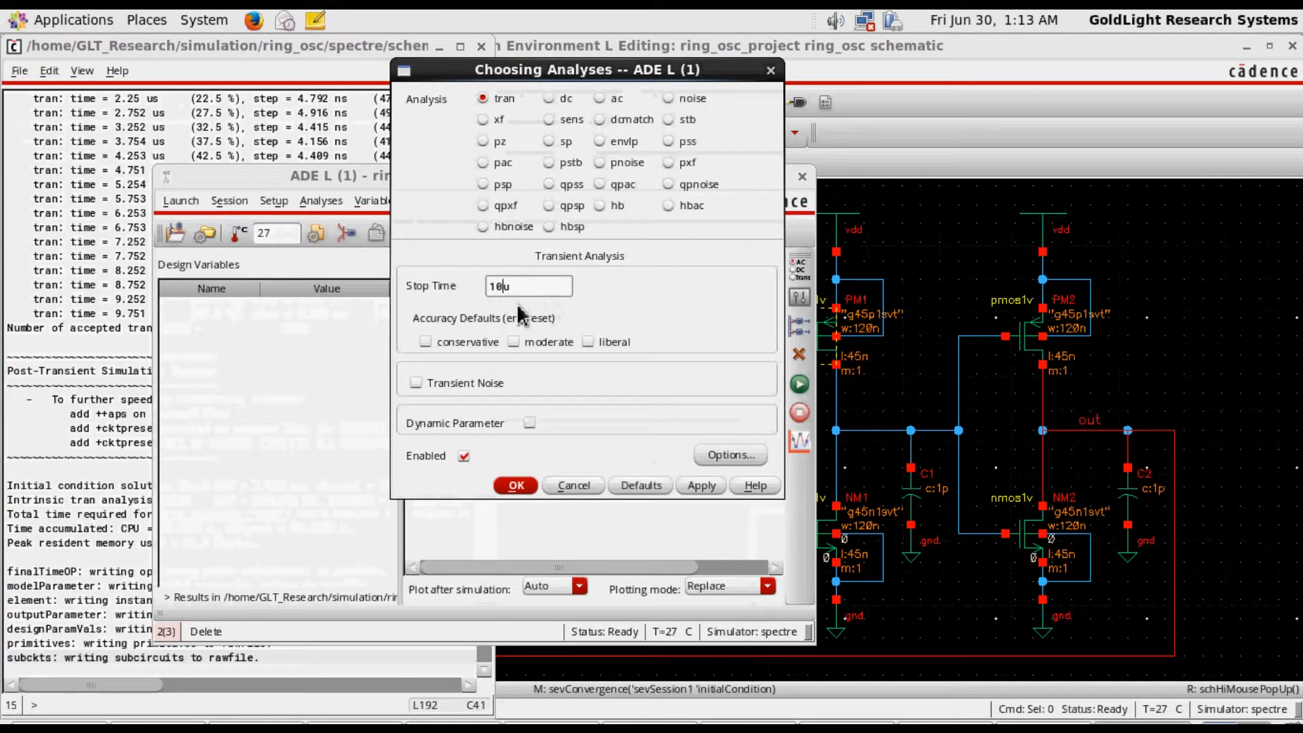
key("BackSpace")
key("BackSpace")
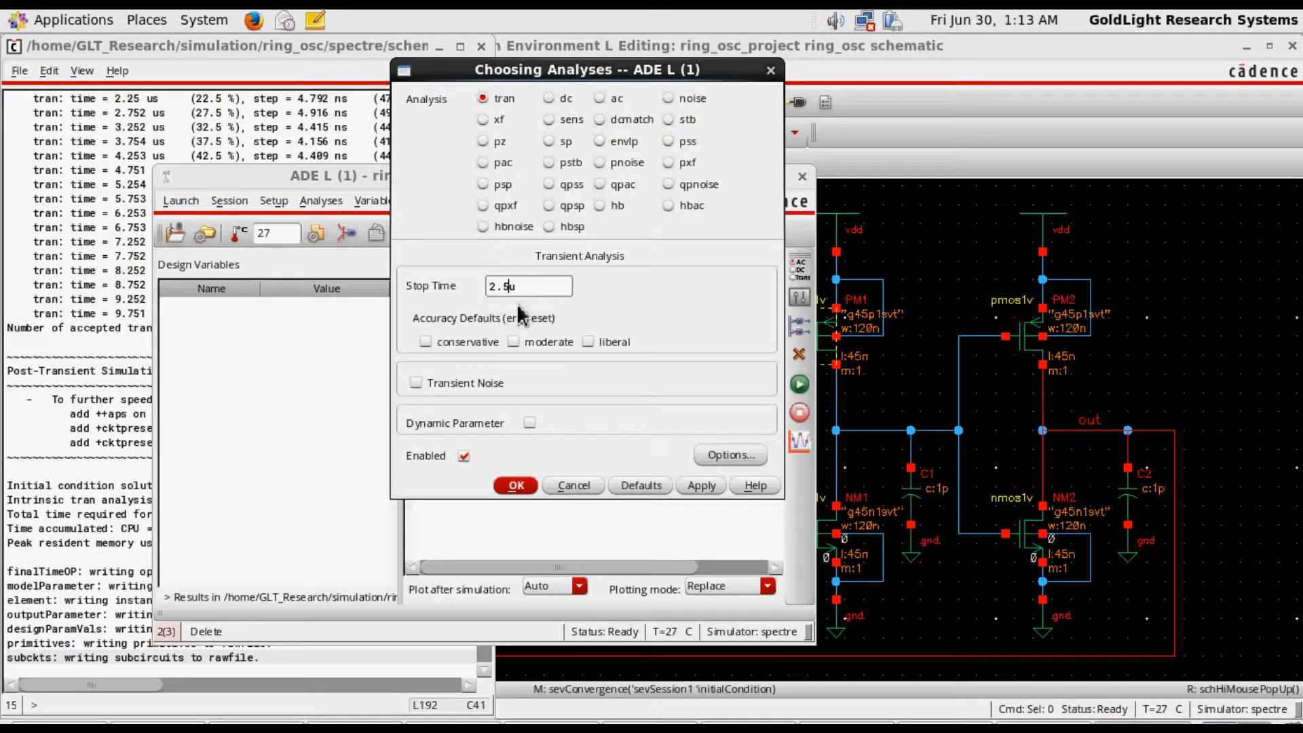
key("Return")
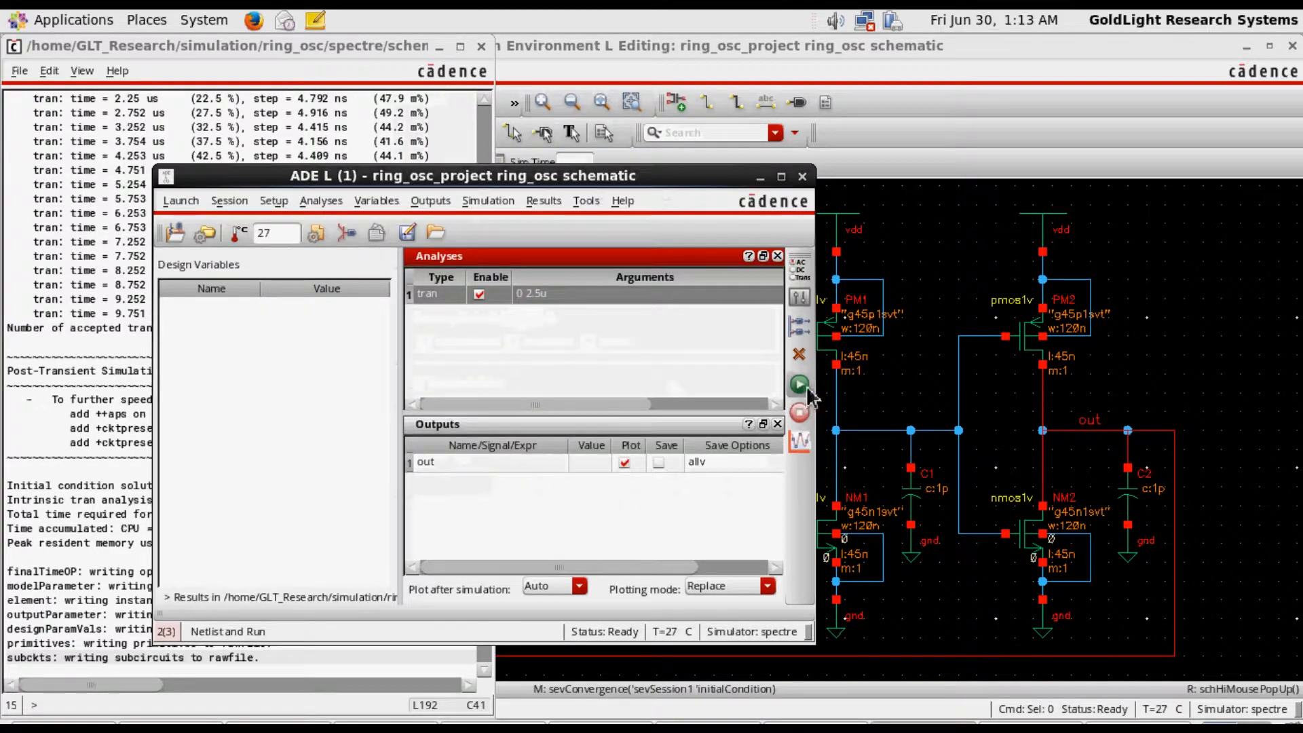
left_click(808, 389)
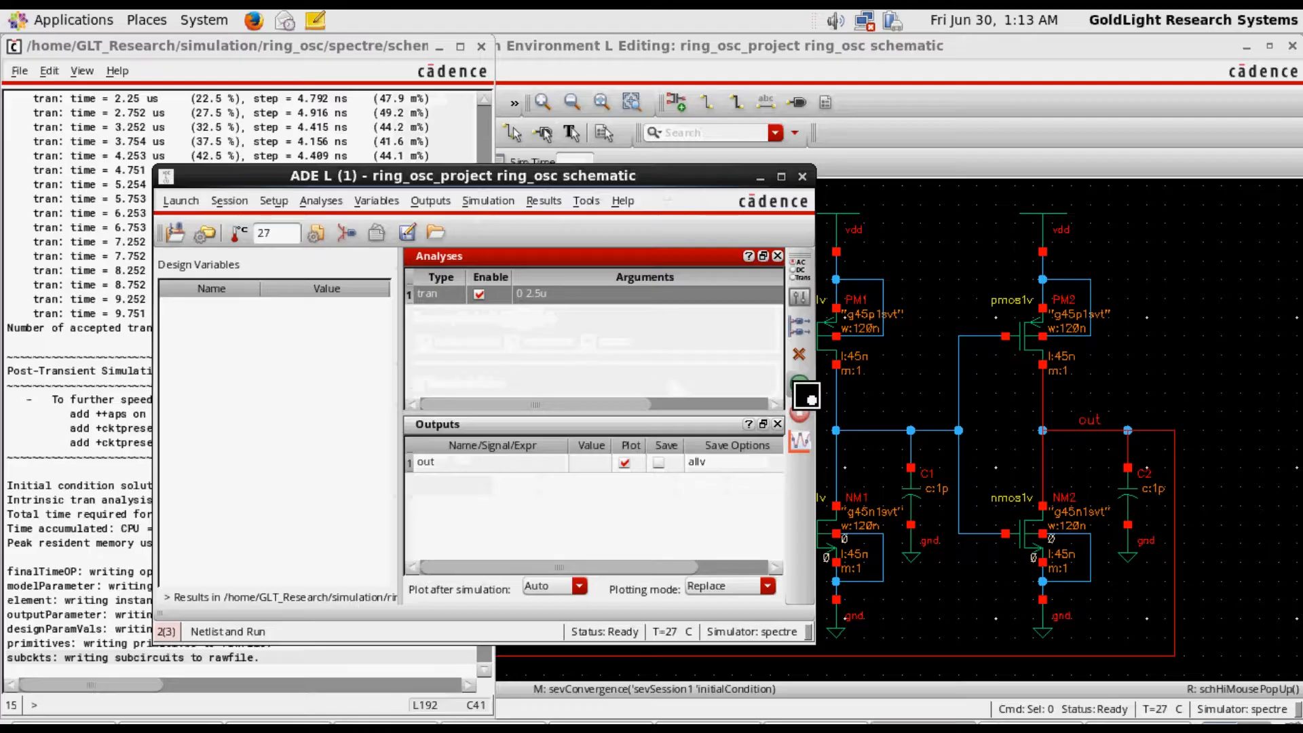
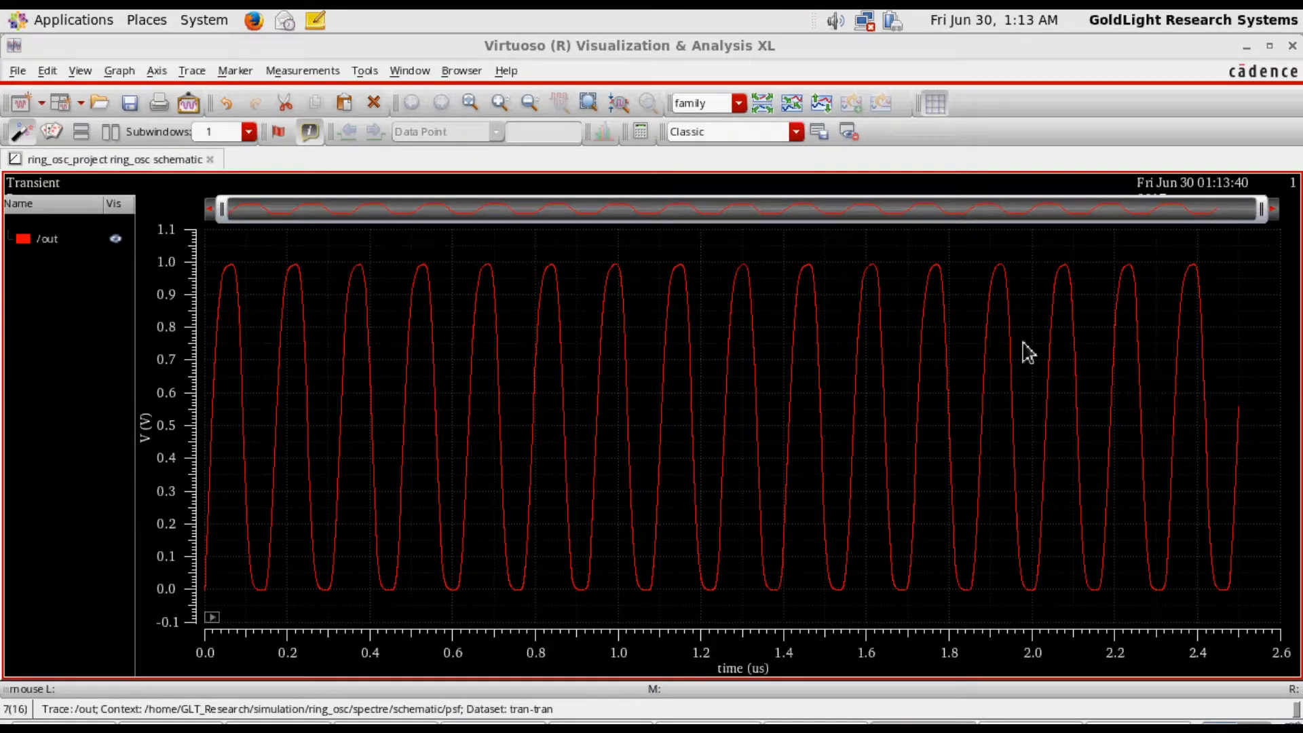
Put away the waveform plot and the simulation log, and save the current ADE L session state
left_click(1246, 49)
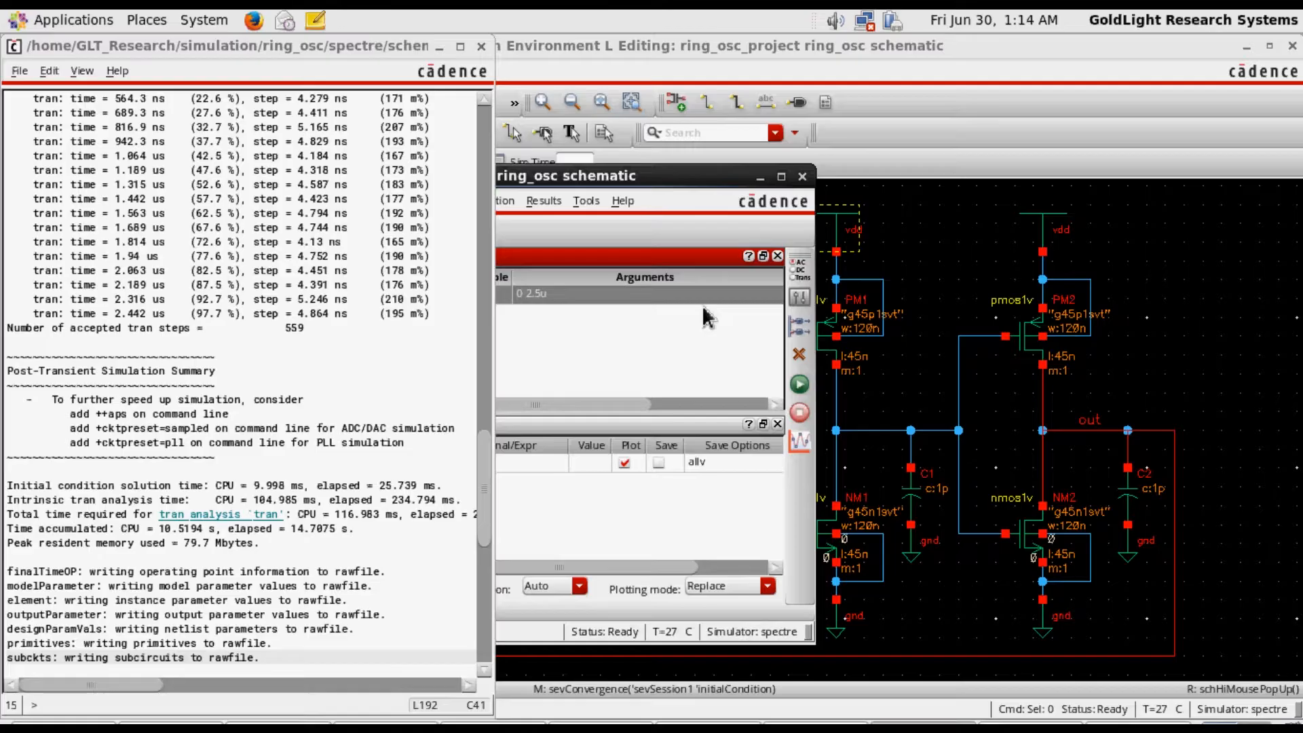
left_click(481, 47)
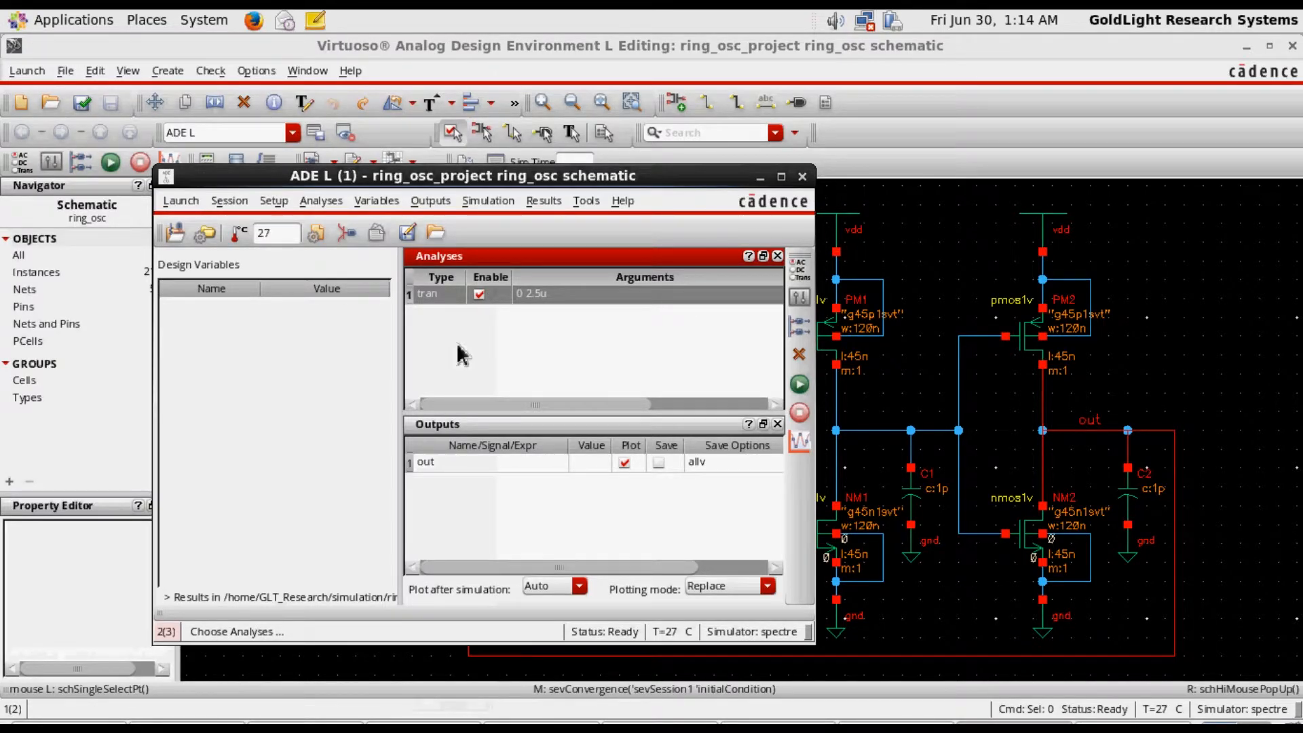
left_click(408, 241)
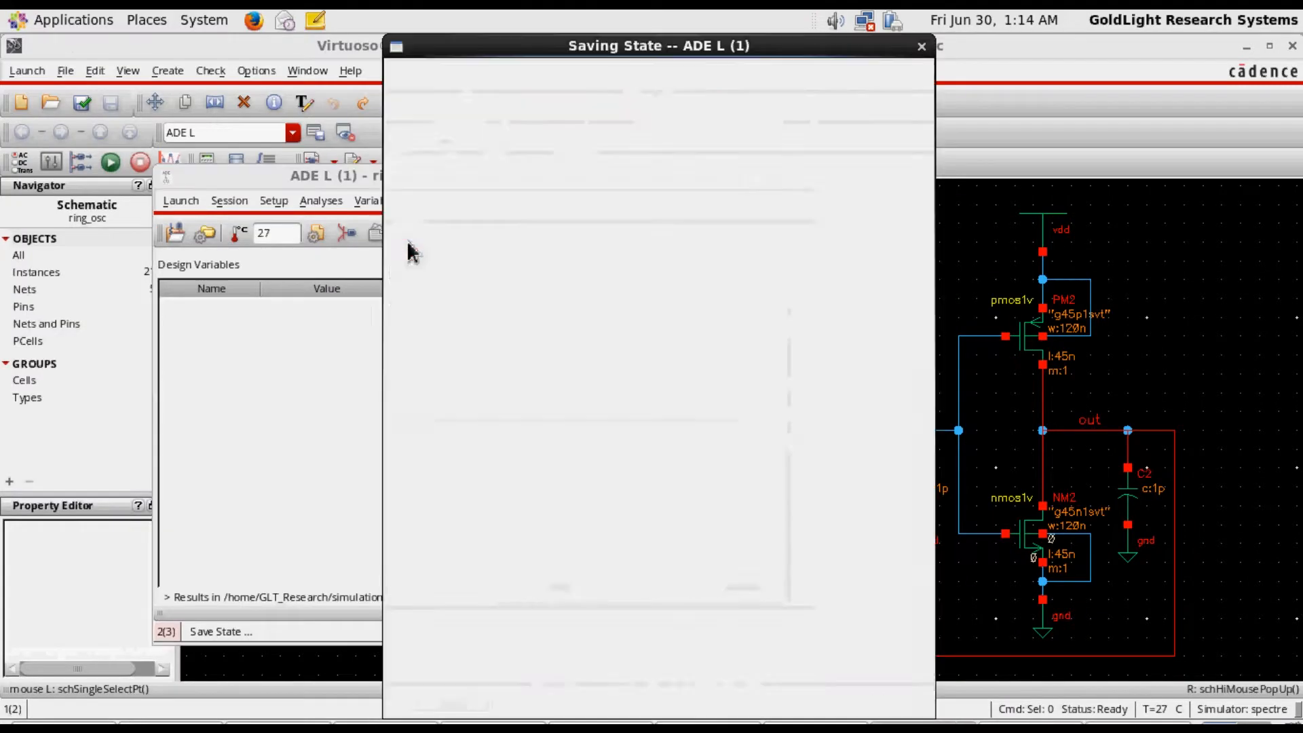
left_click(723, 707)
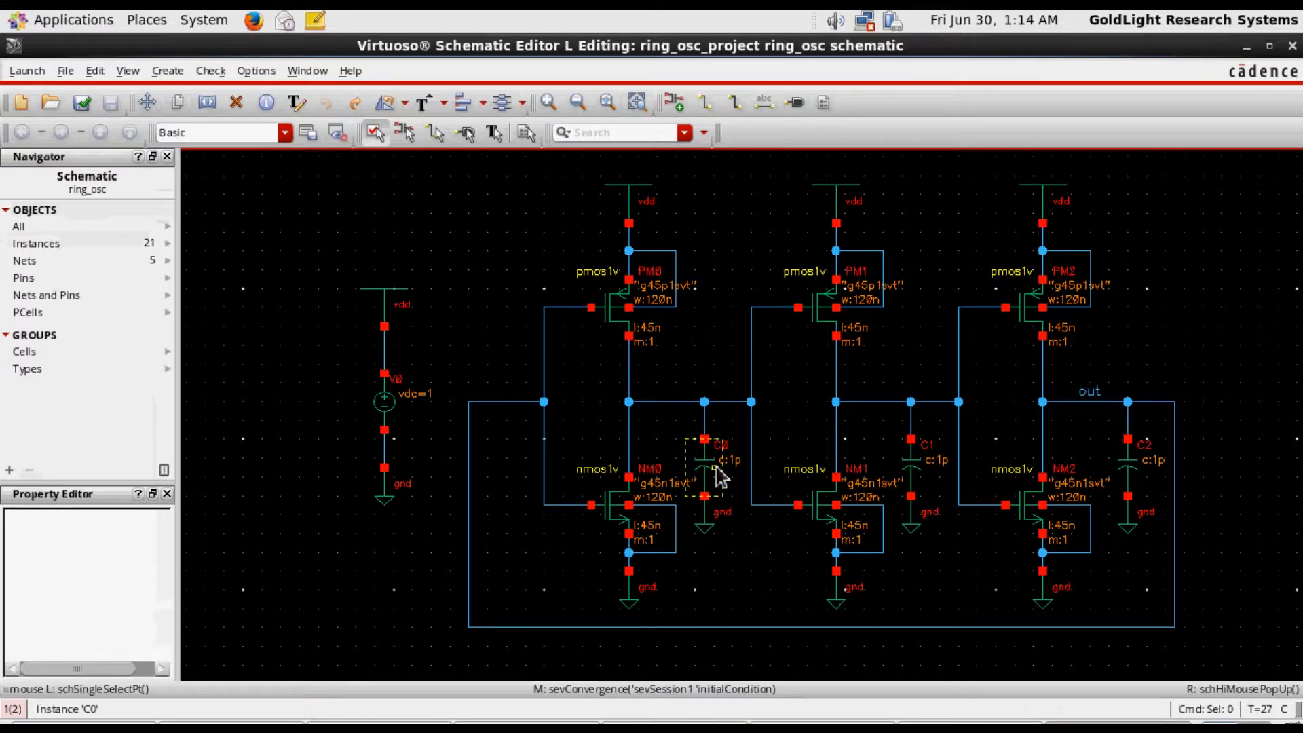
Set capacitor C0's capacitance to the variable C_var, copy the variable name, and accept the properties
left_click(719, 476)
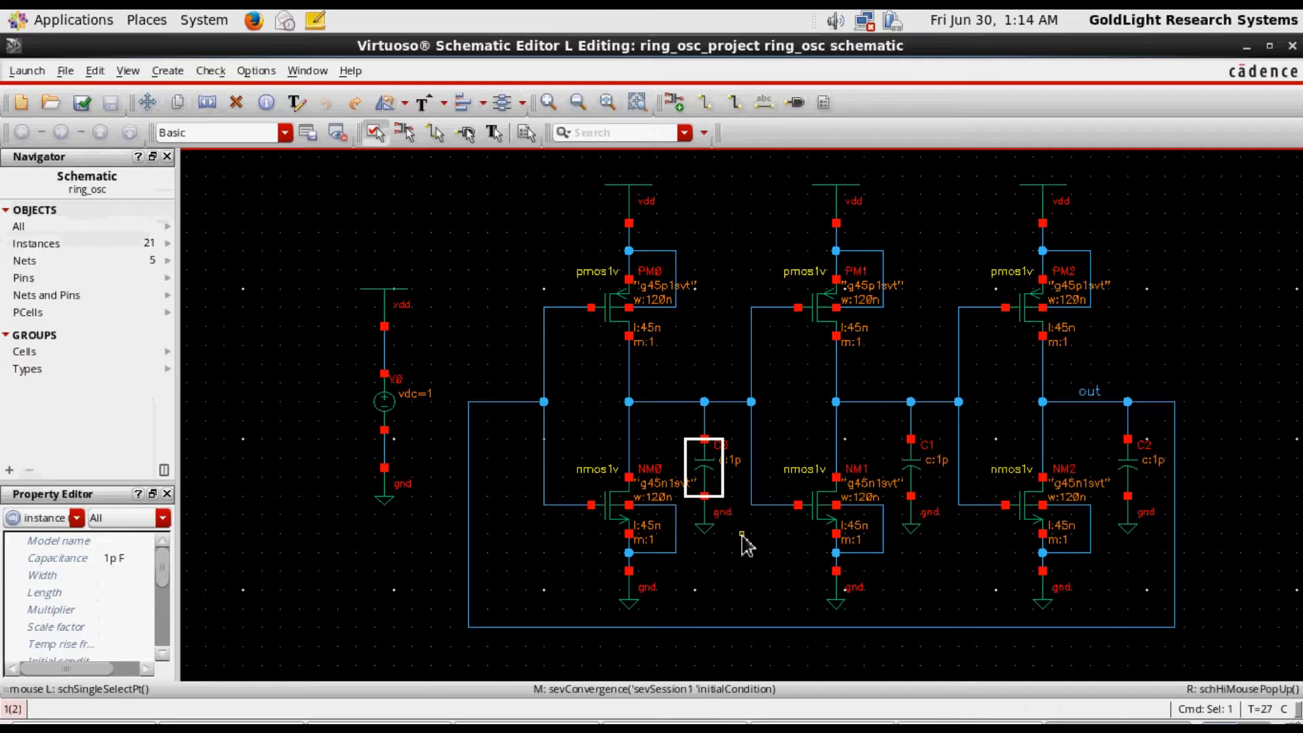
key("q")
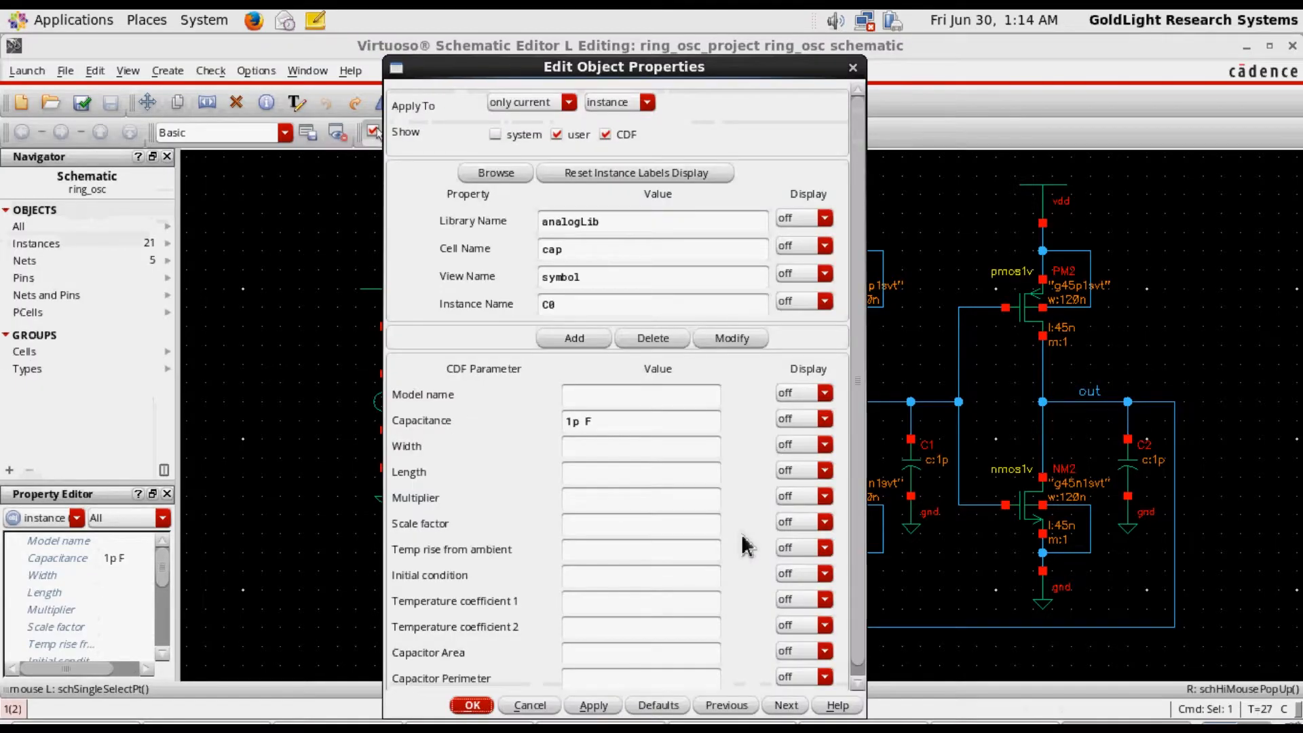
left_click(578, 421)
key("BackSpace")
key("BackSpace")
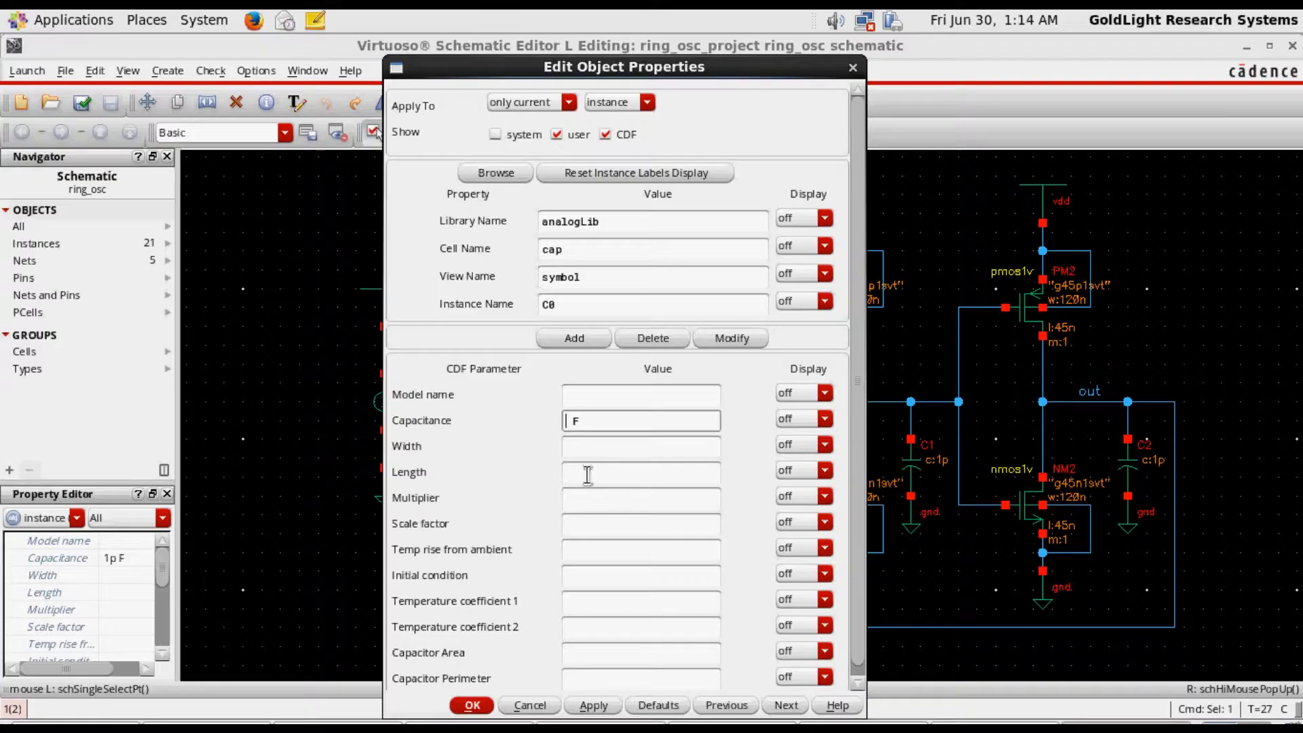
type("C_var")
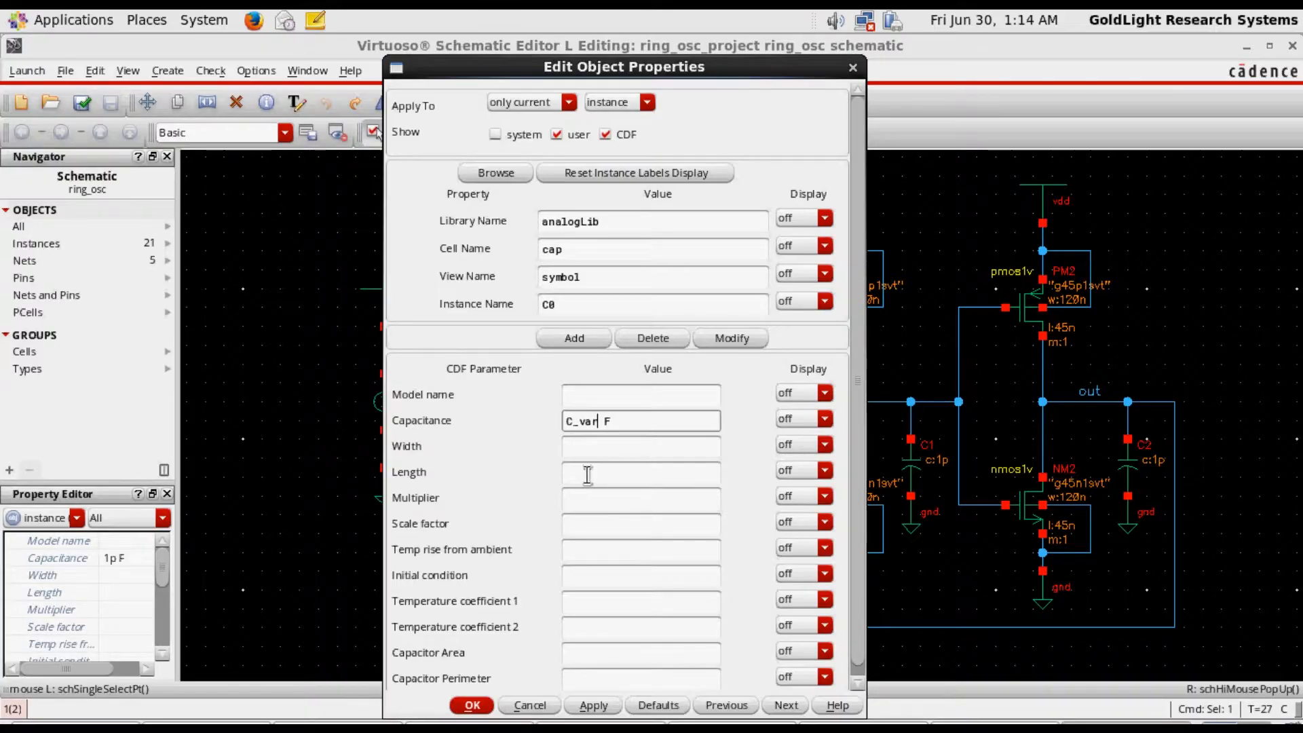
key("shift+Left")
key("shift+Left")
key("shift+Left")
key("shift+Left")
key("shift+Left")
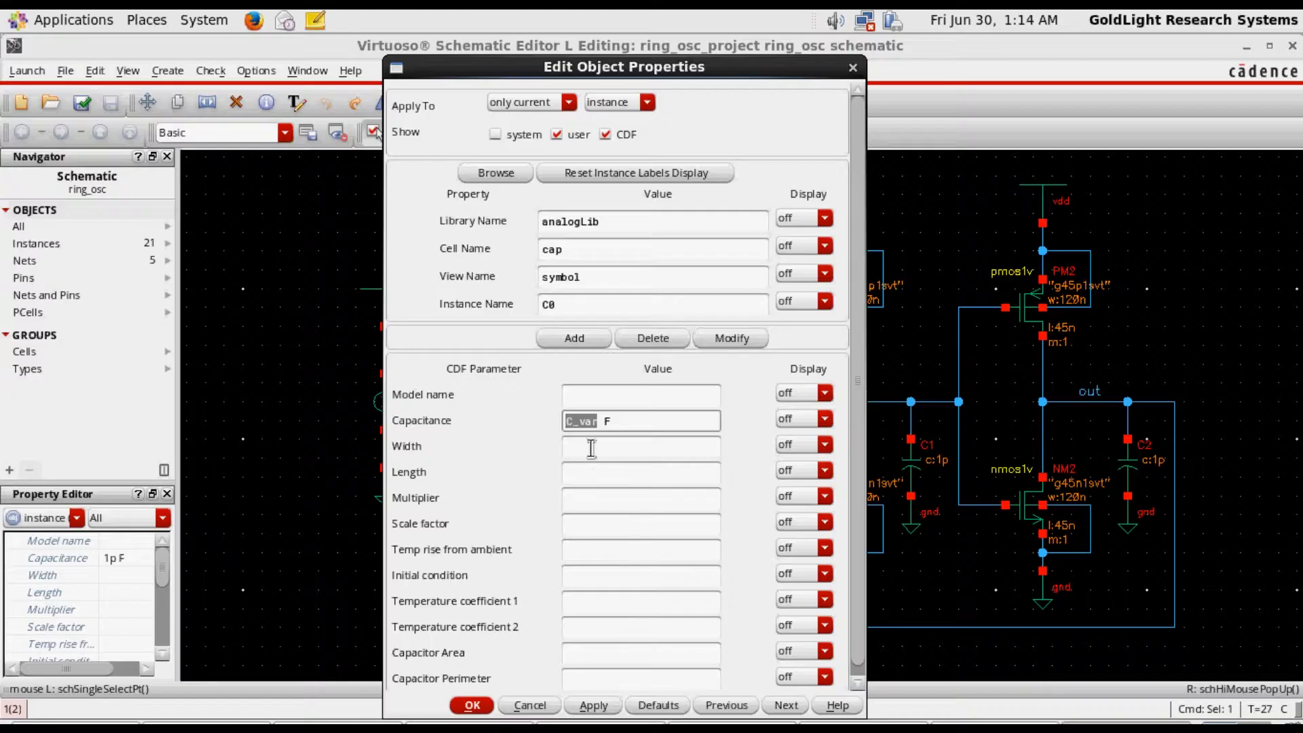
right_click(585, 419)
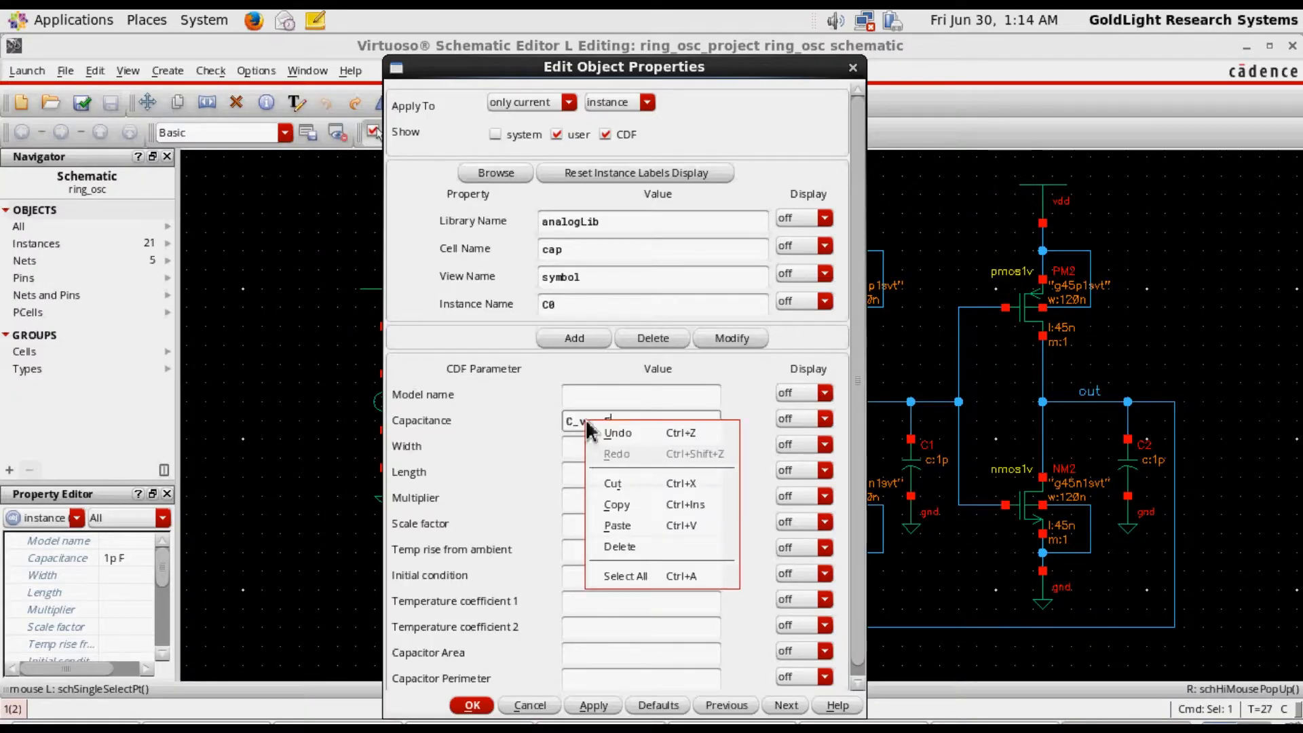
left_click(616, 506)
left_click(475, 708)
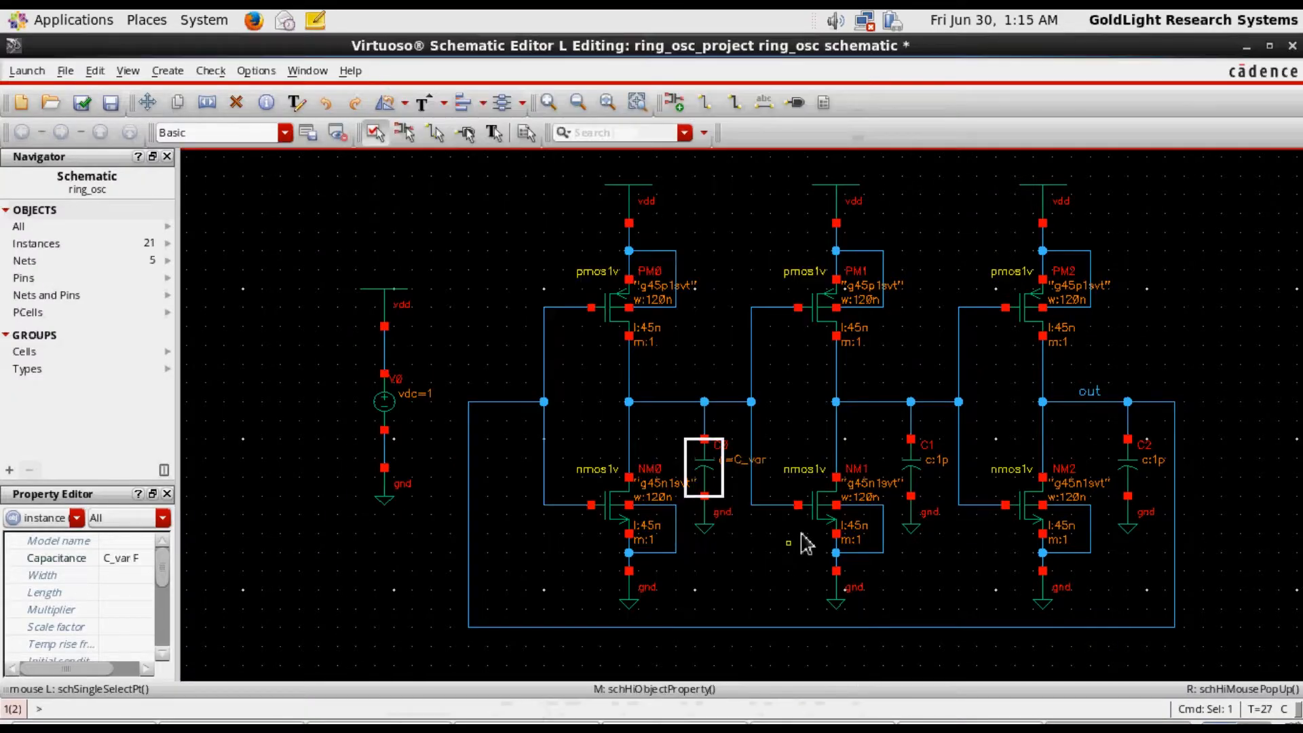
Open capacitor C1's properties, clear its capacitance, and try to paste the copied variable name there
left_click(927, 482)
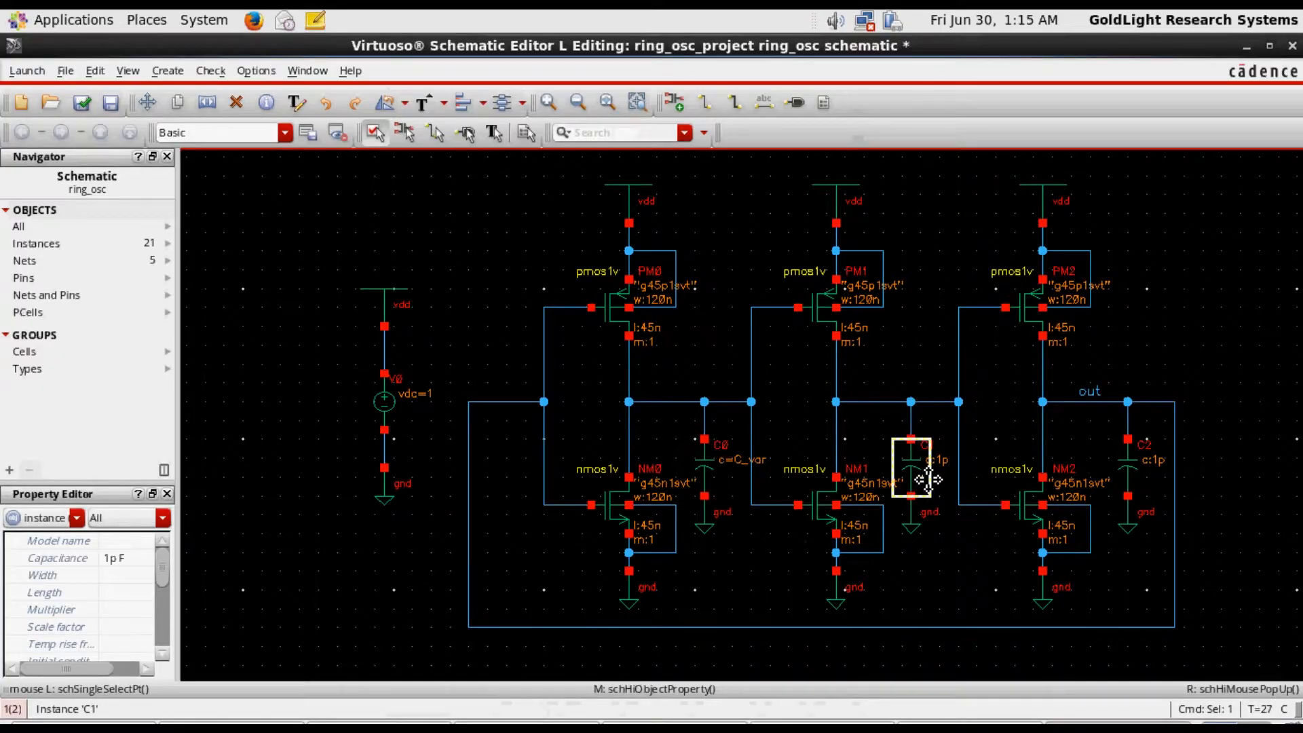
middle_click(927, 478)
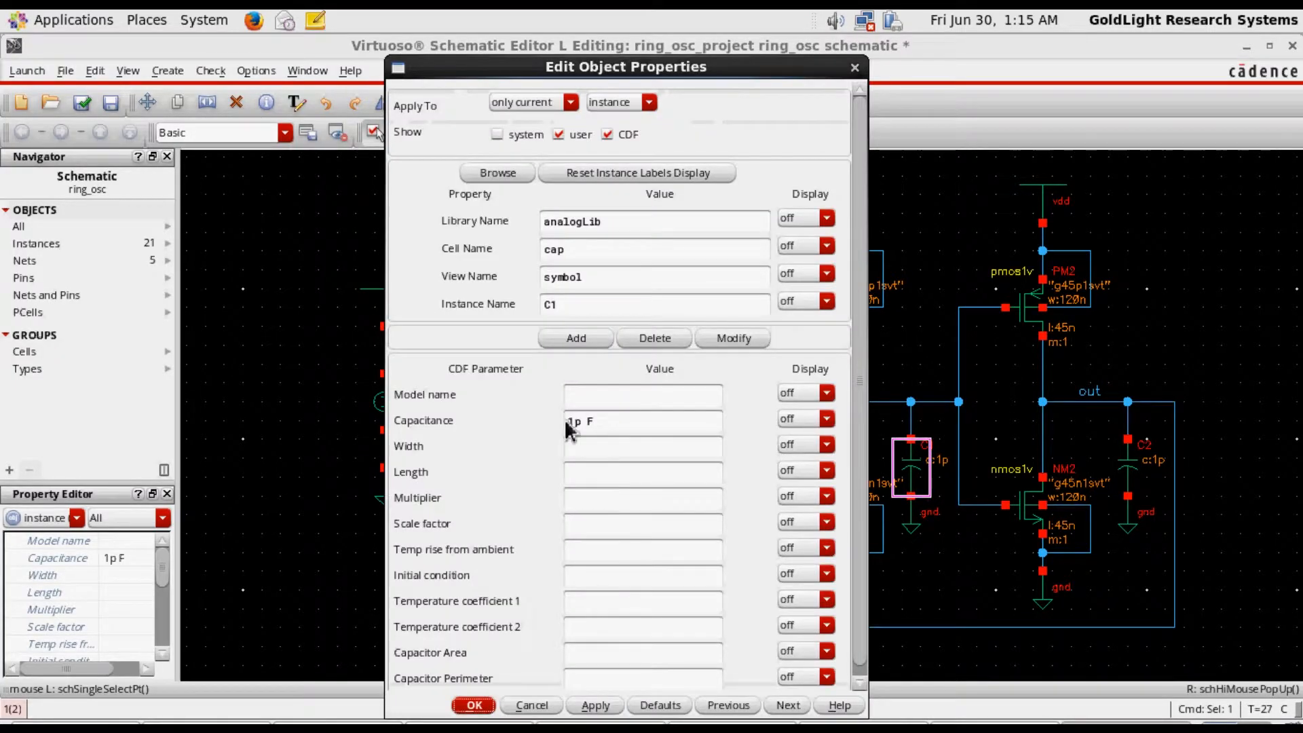
left_click(583, 422)
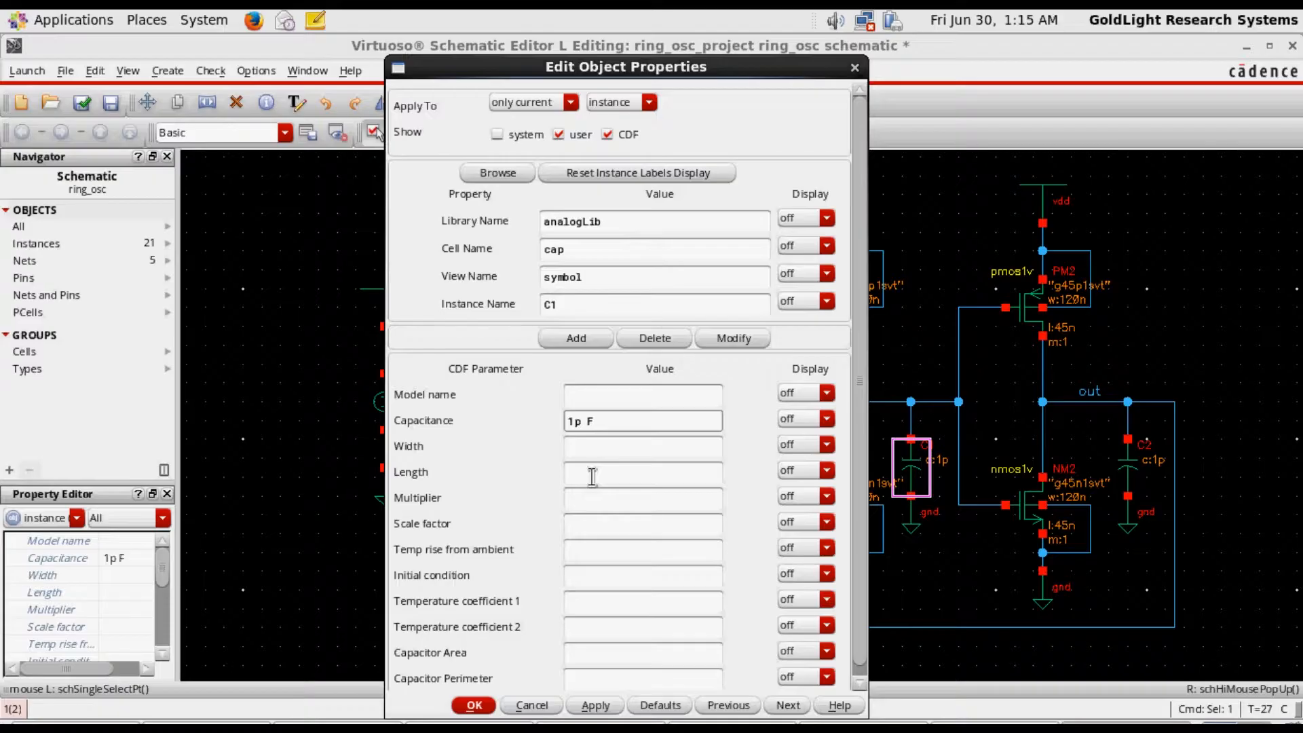
key("BackSpace")
key("BackSpace")
key("BackSpace")
right_click(574, 427)
left_click(611, 530)
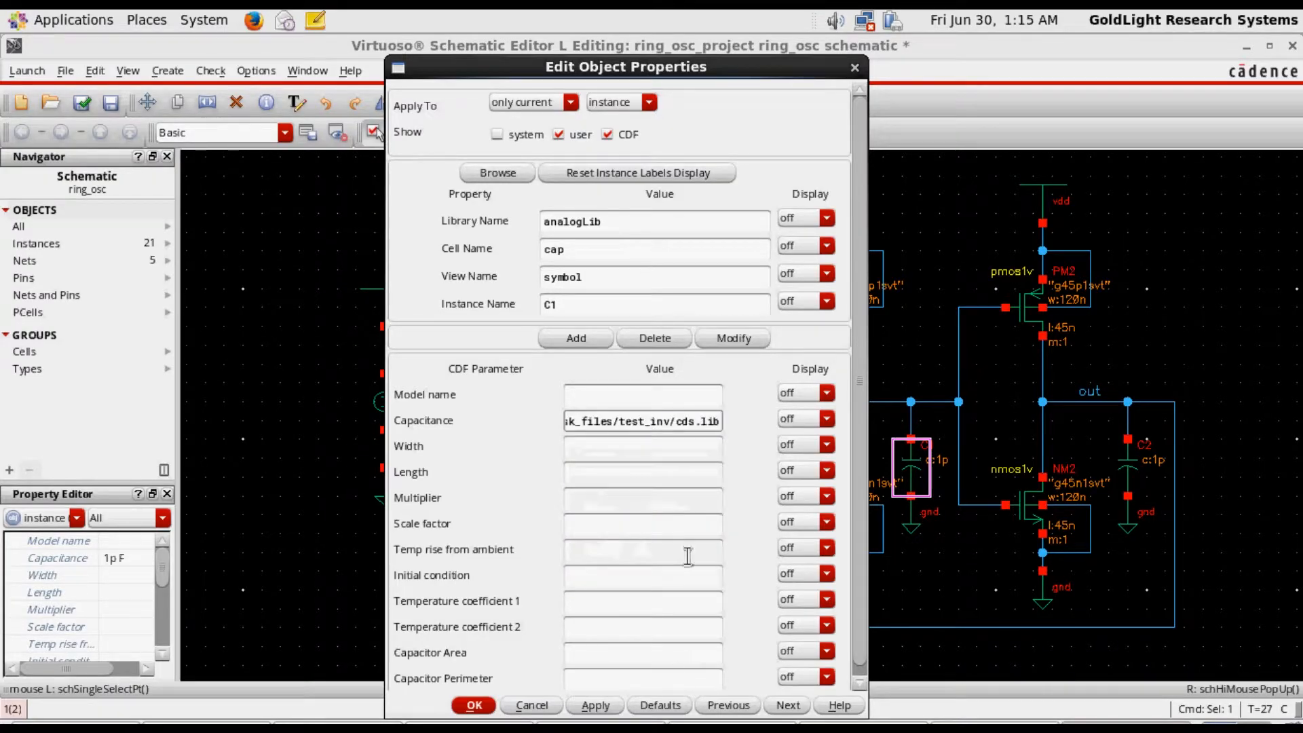
Replace the pasted text in C1's capacitance with C_var and accept the properties
key("BackSpace")
key("BackSpace")
key("BackSpace")
key("BackSpace")
key("BackSpace")
key("BackSpace")
key("BackSpace")
key("BackSpace")
key("BackSpace")
key("BackSpace")
key("BackSpace")
key("BackSpace")
key("BackSpace")
key("BackSpace")
key("BackSpace")
key("BackSpace")
key("BackSpace")
key("BackSpace")
key("BackSpace")
key("BackSpace")
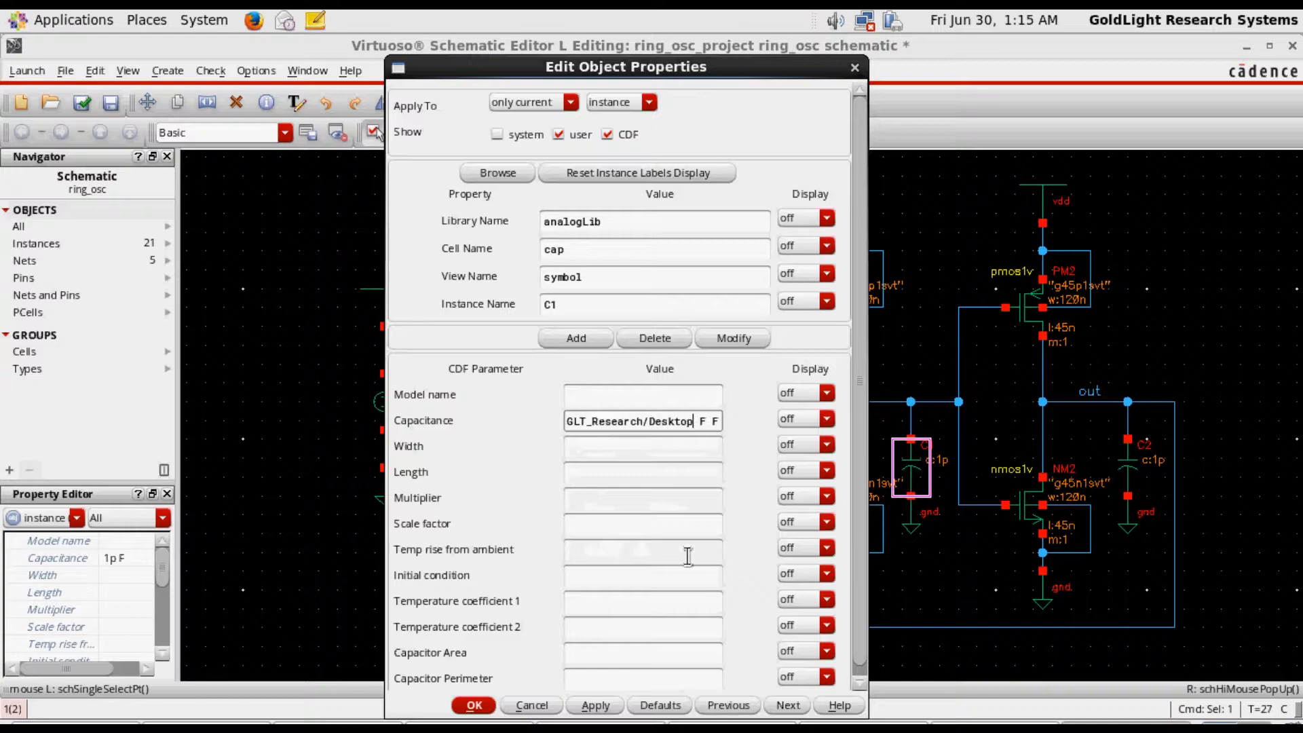
key("BackSpace")
key("BackSpace")
key("BackSpace")
key("BackSpace")
key("BackSpace")
key("BackSpace")
key("BackSpace")
key("BackSpace")
key("BackSpace")
key("BackSpace")
key("BackSpace")
key("BackSpace")
key("BackSpace")
key("BackSpace")
key("BackSpace")
key("BackSpace")
key("BackSpace")
key("BackSpace")
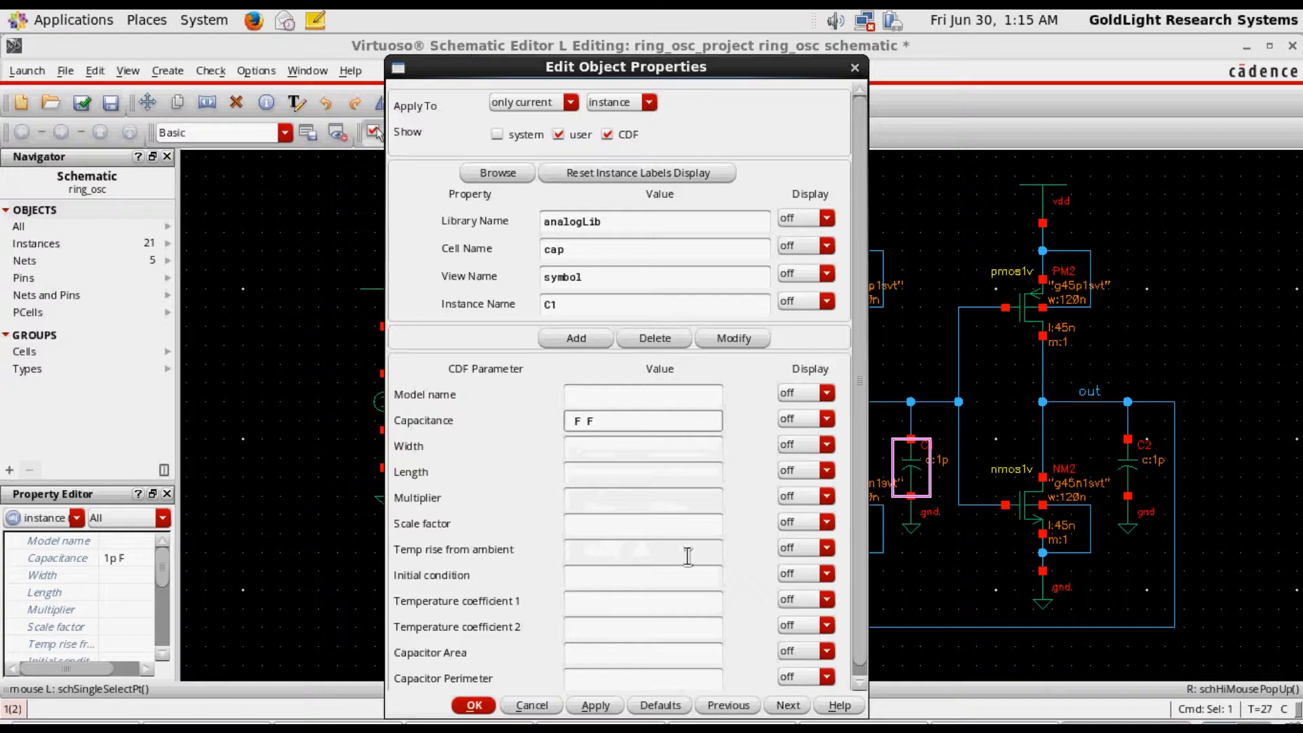
key("Delete")
key("Delete")
type("C_var")
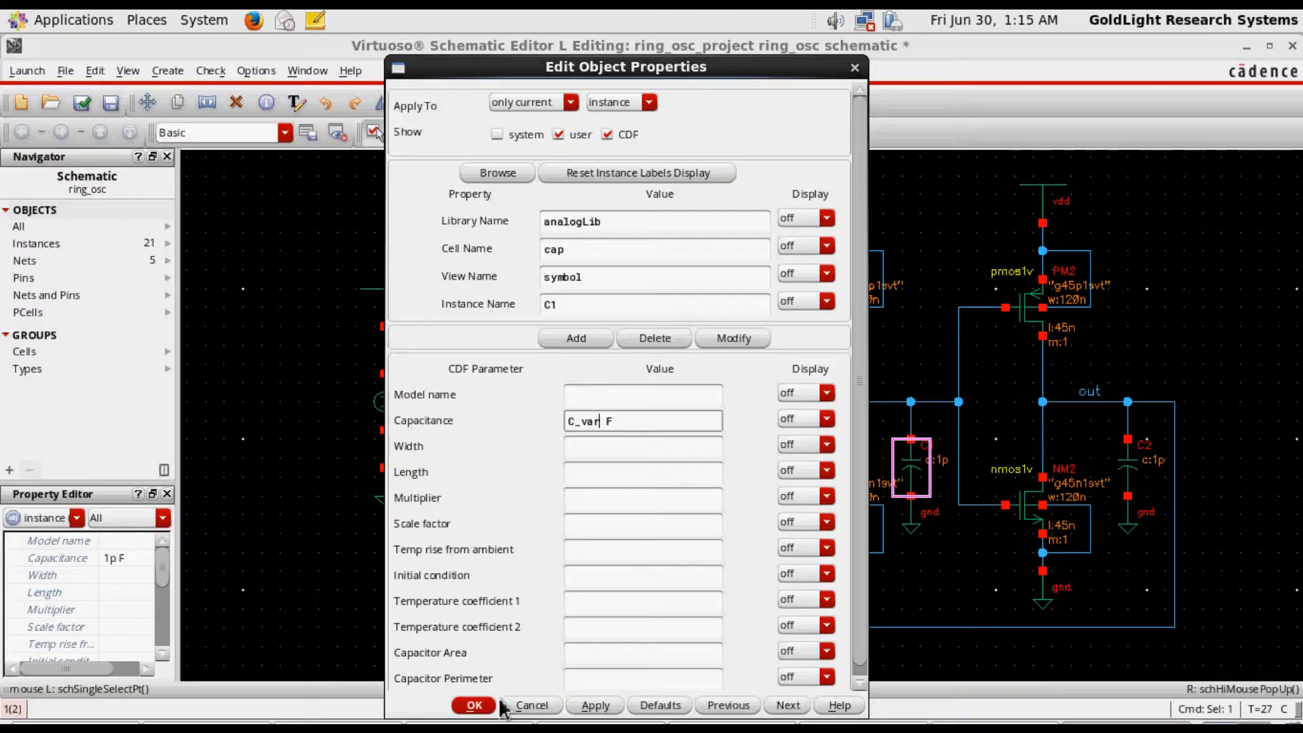
left_click(473, 705)
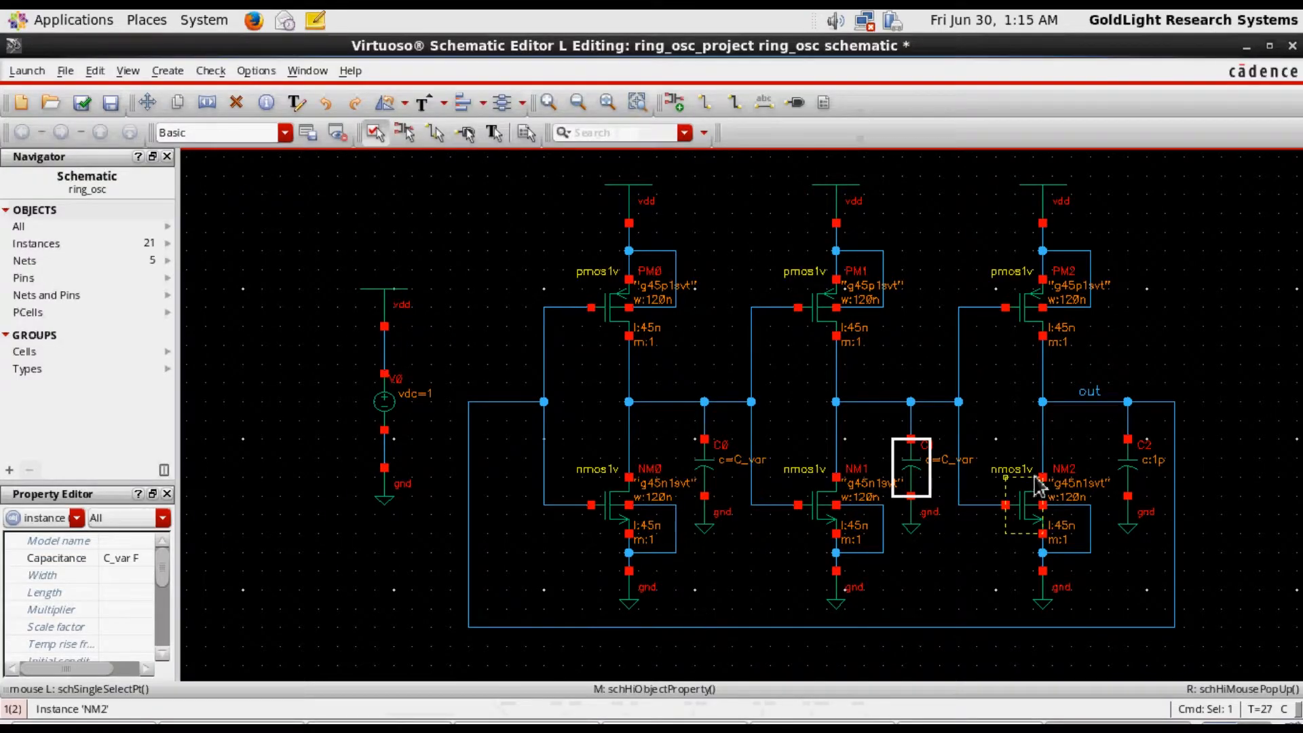
Set capacitor C2's capacitance to the variable C_var, and check and save the schematic
left_click(1139, 478)
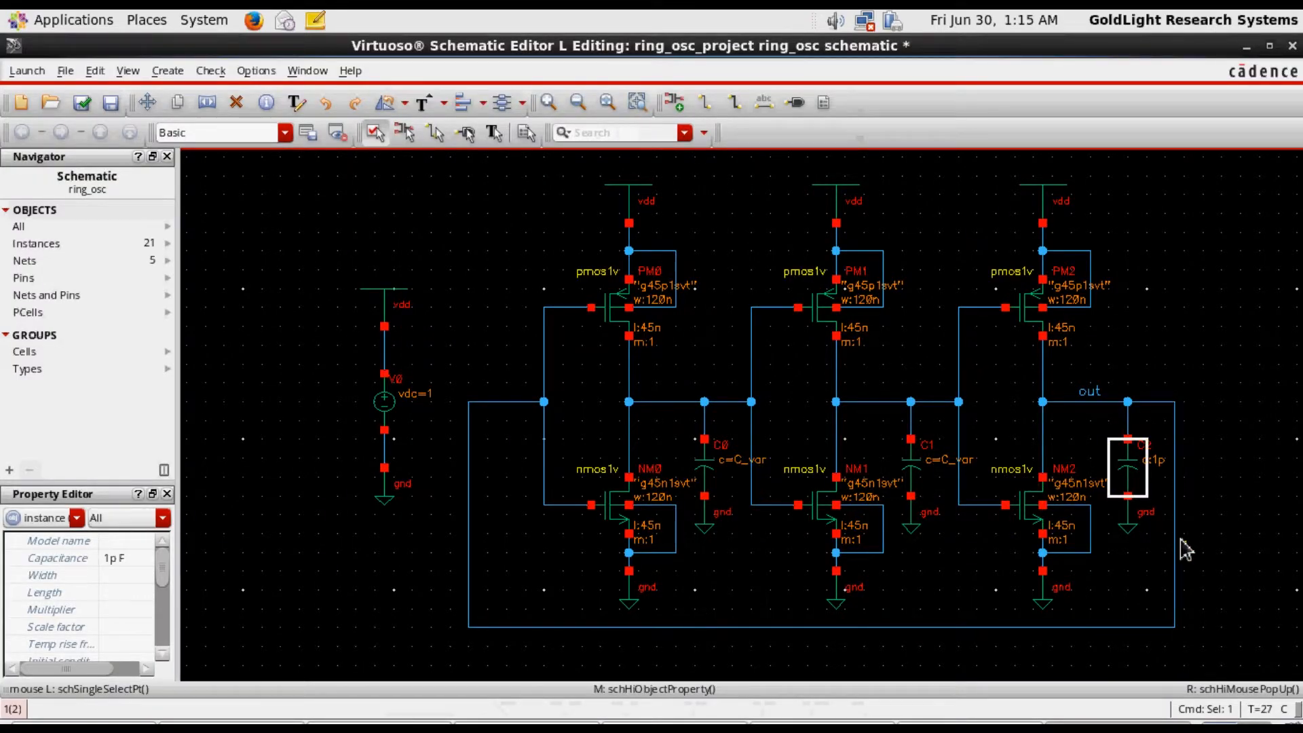
key("q")
left_click(586, 421)
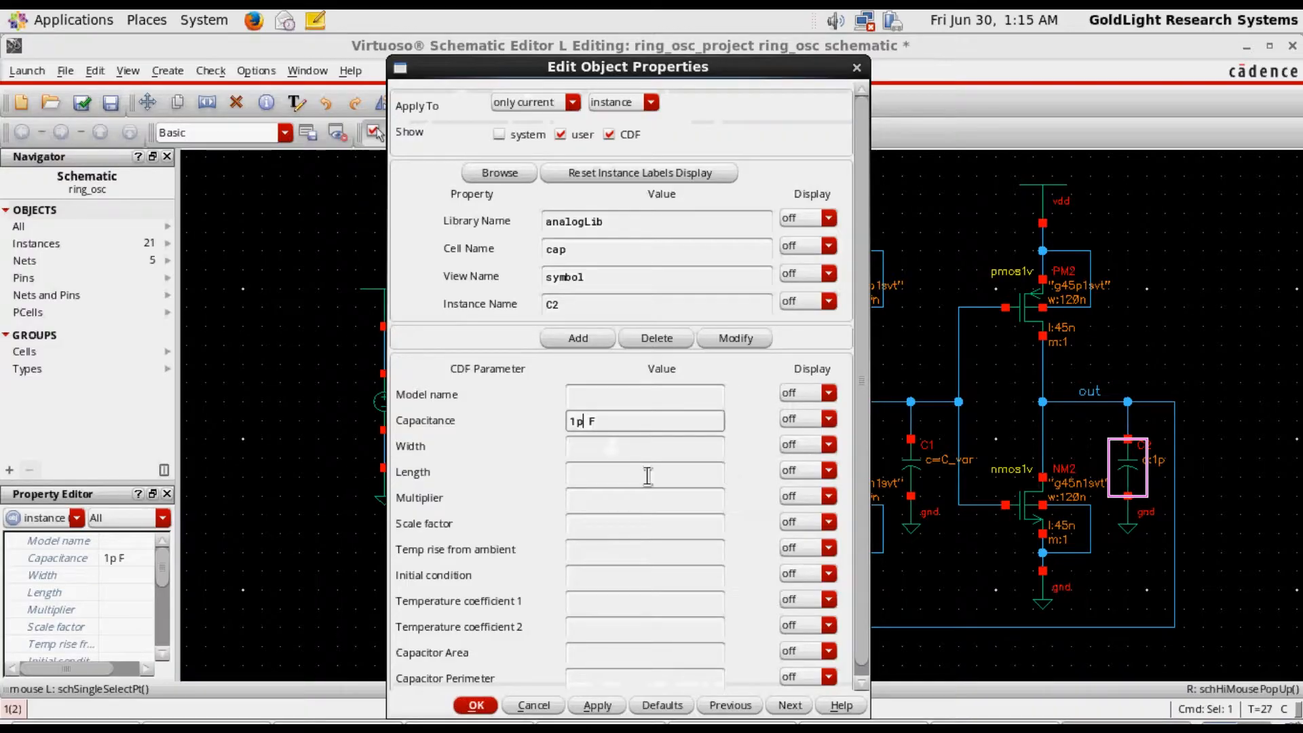
key("BackSpace")
key("BackSpace")
type("C_var")
left_click(469, 706)
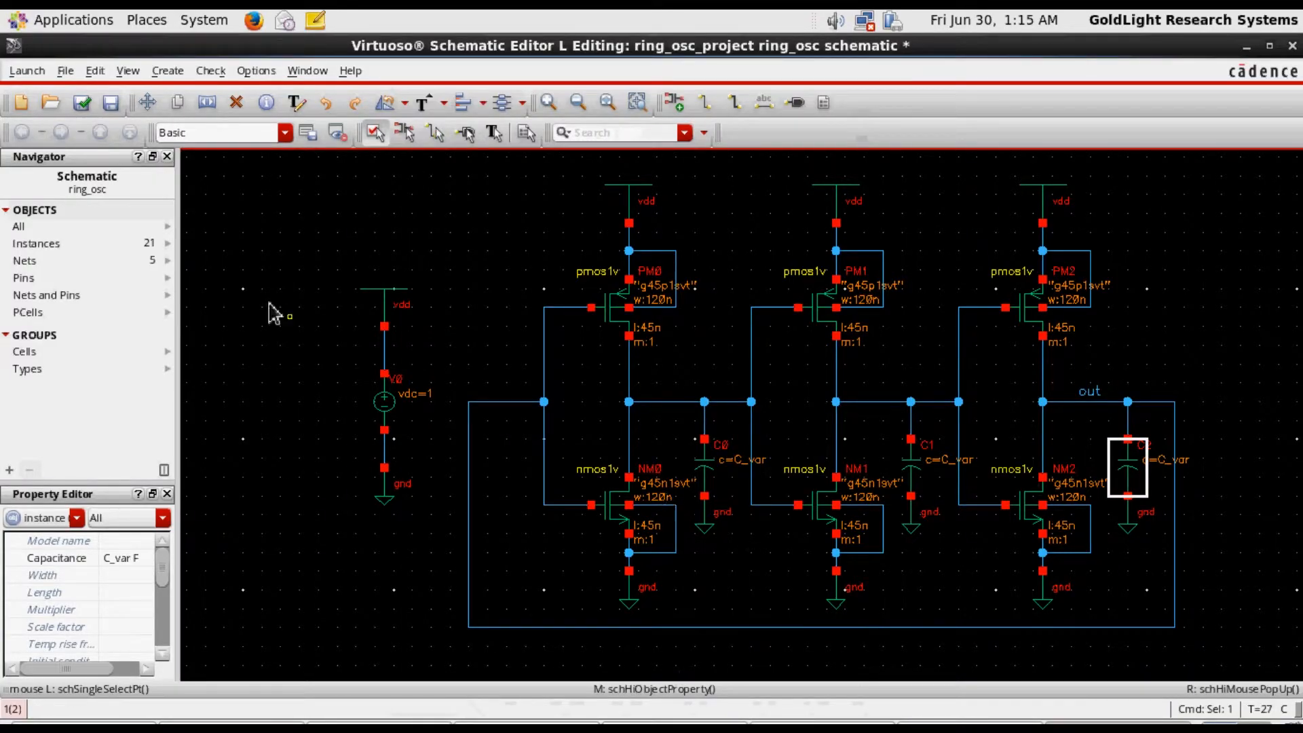
left_click(83, 103)
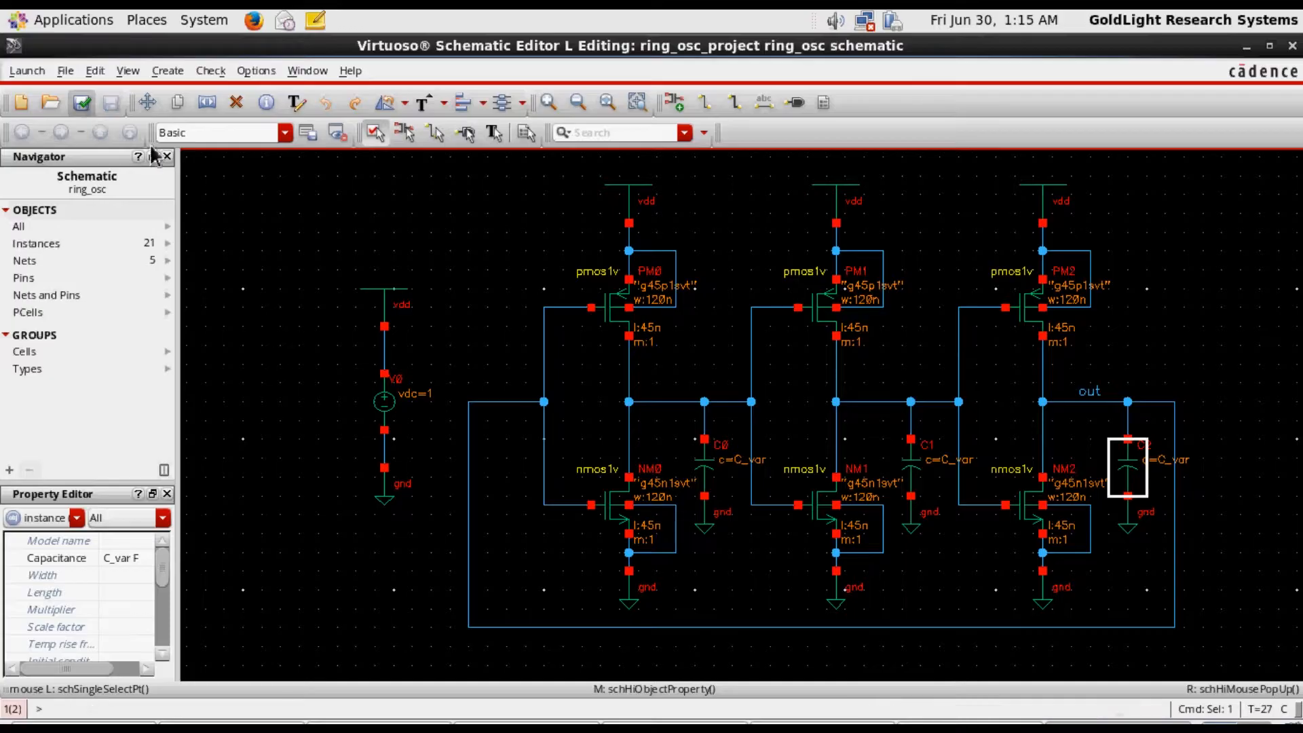
Launch ADE L again, load the saved state state1, and close the old waveform window
left_click(27, 70)
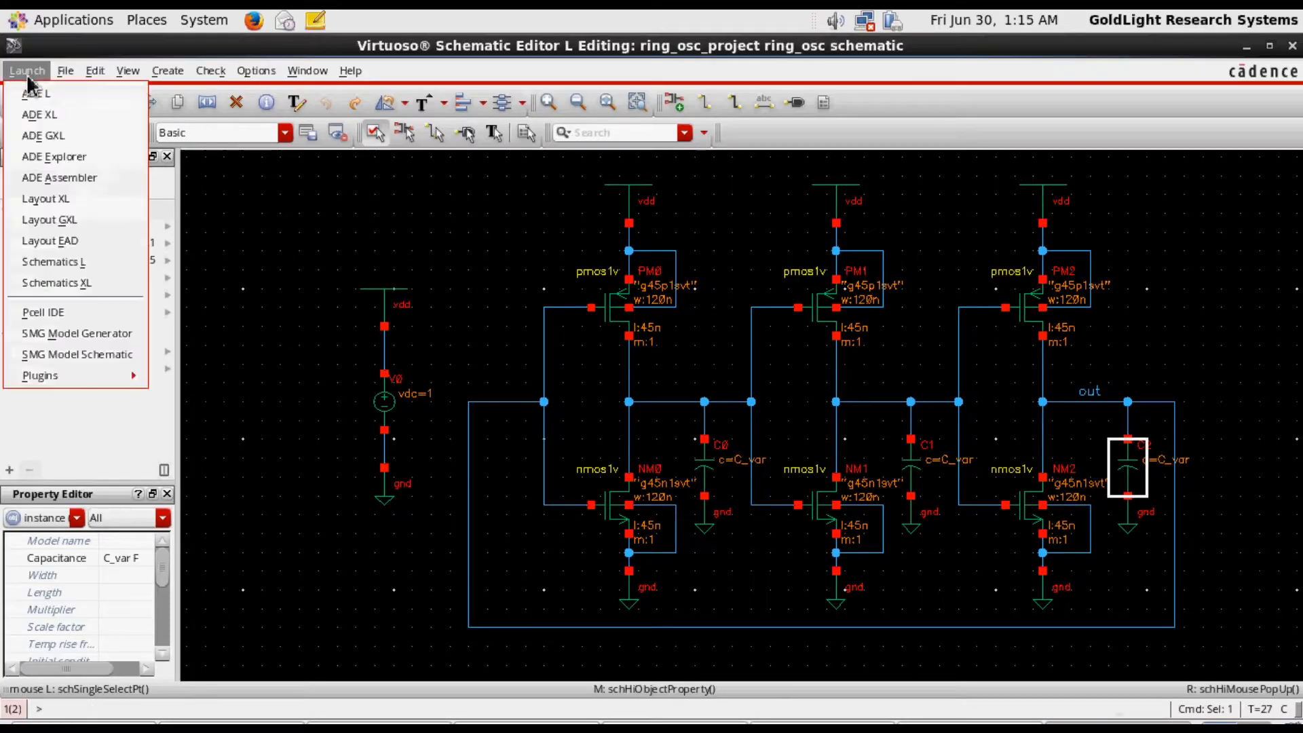
left_click(37, 97)
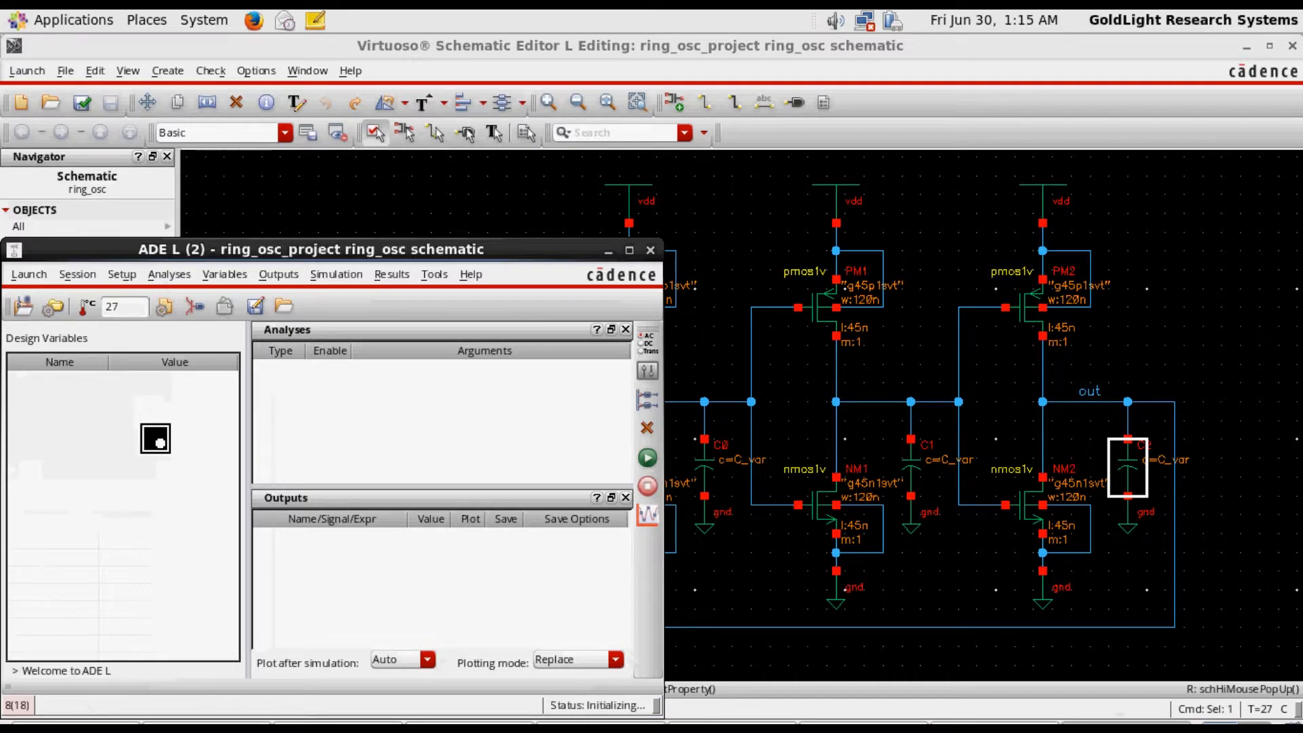
left_click(283, 305)
left_click(739, 707)
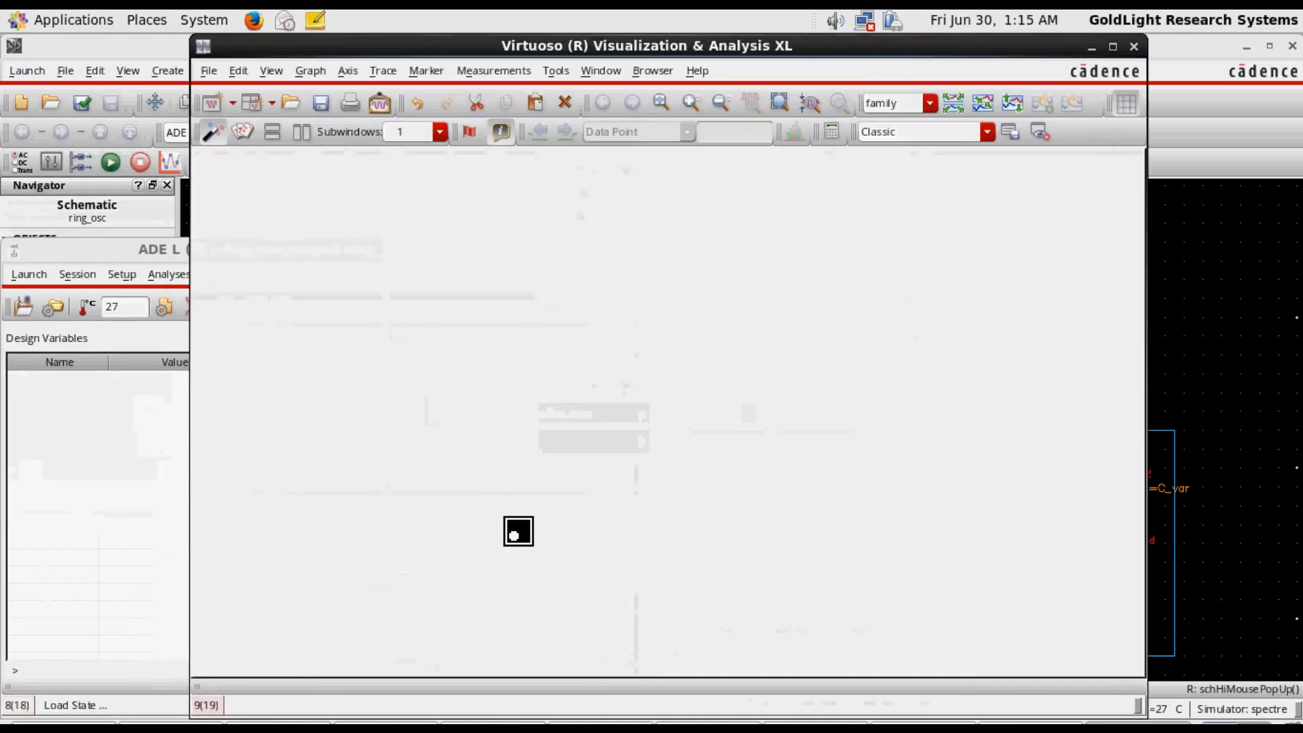
left_click(1133, 46)
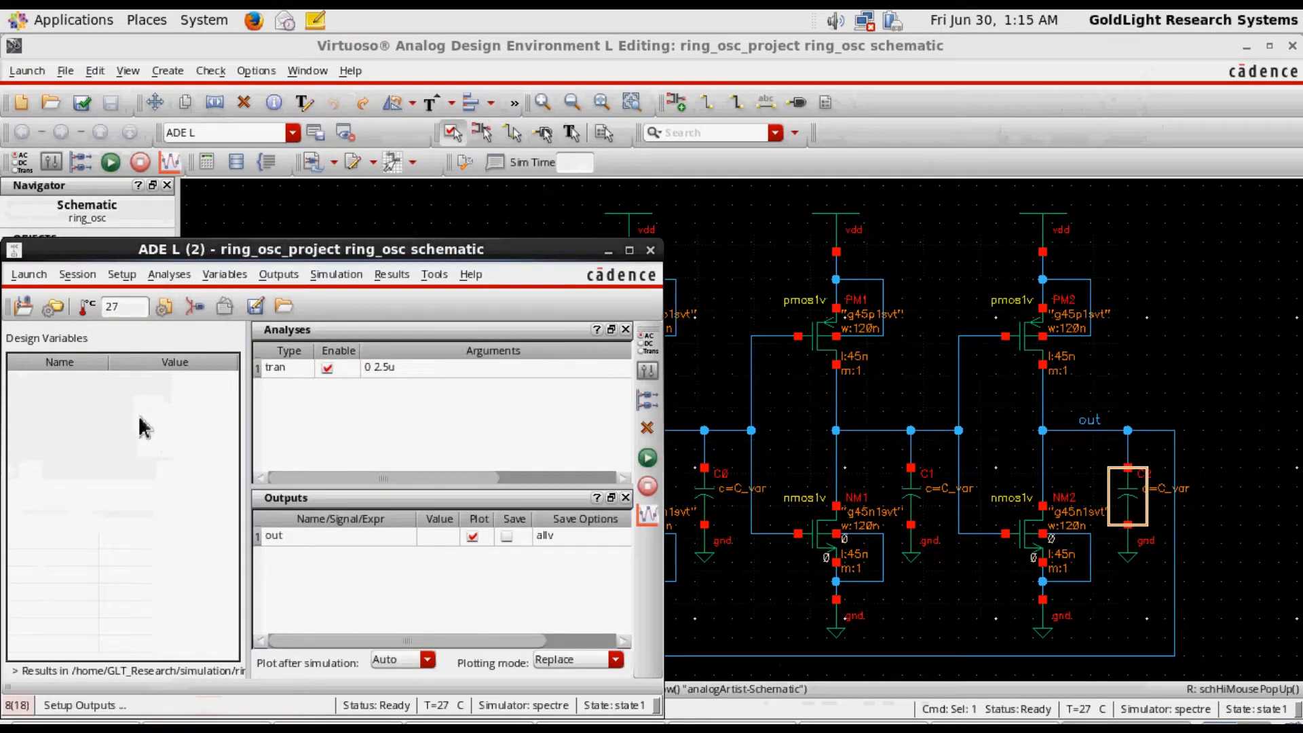
Copy the design variable C_var from the cellview into ADE L and set its value to 1p
left_click(653, 383)
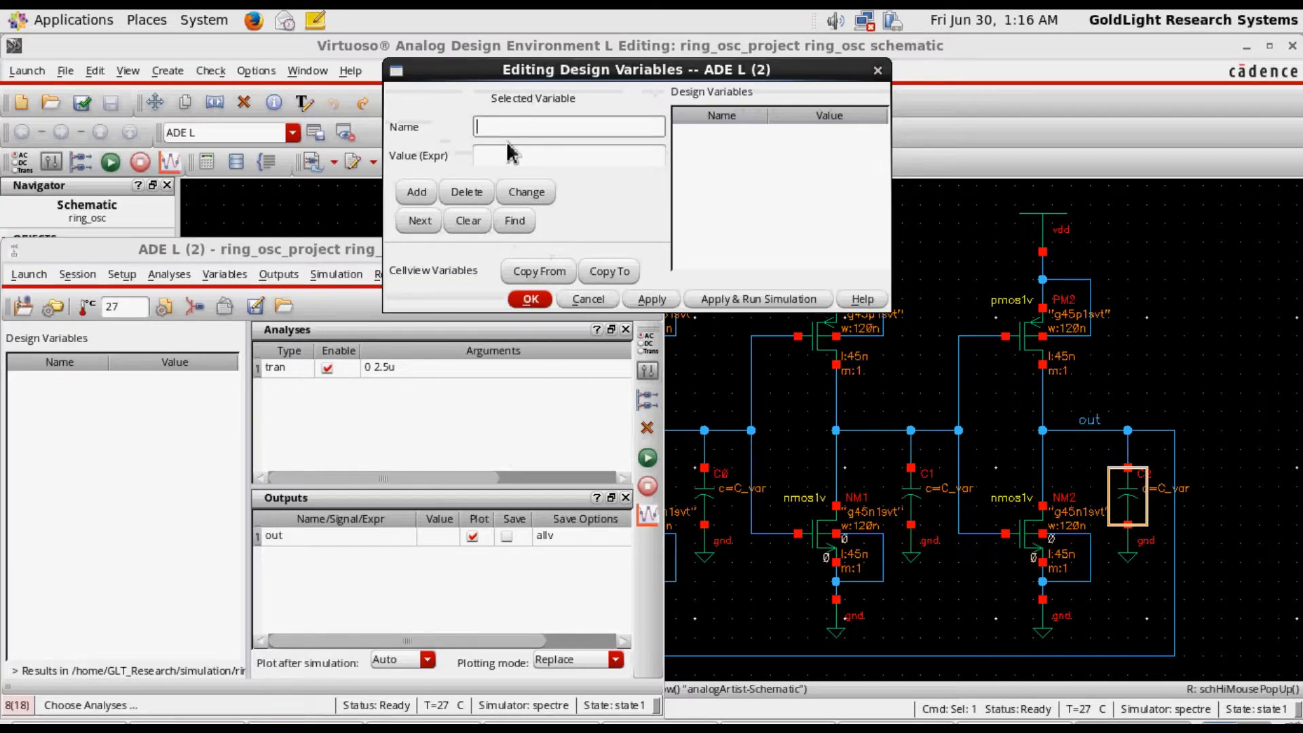
left_click(538, 275)
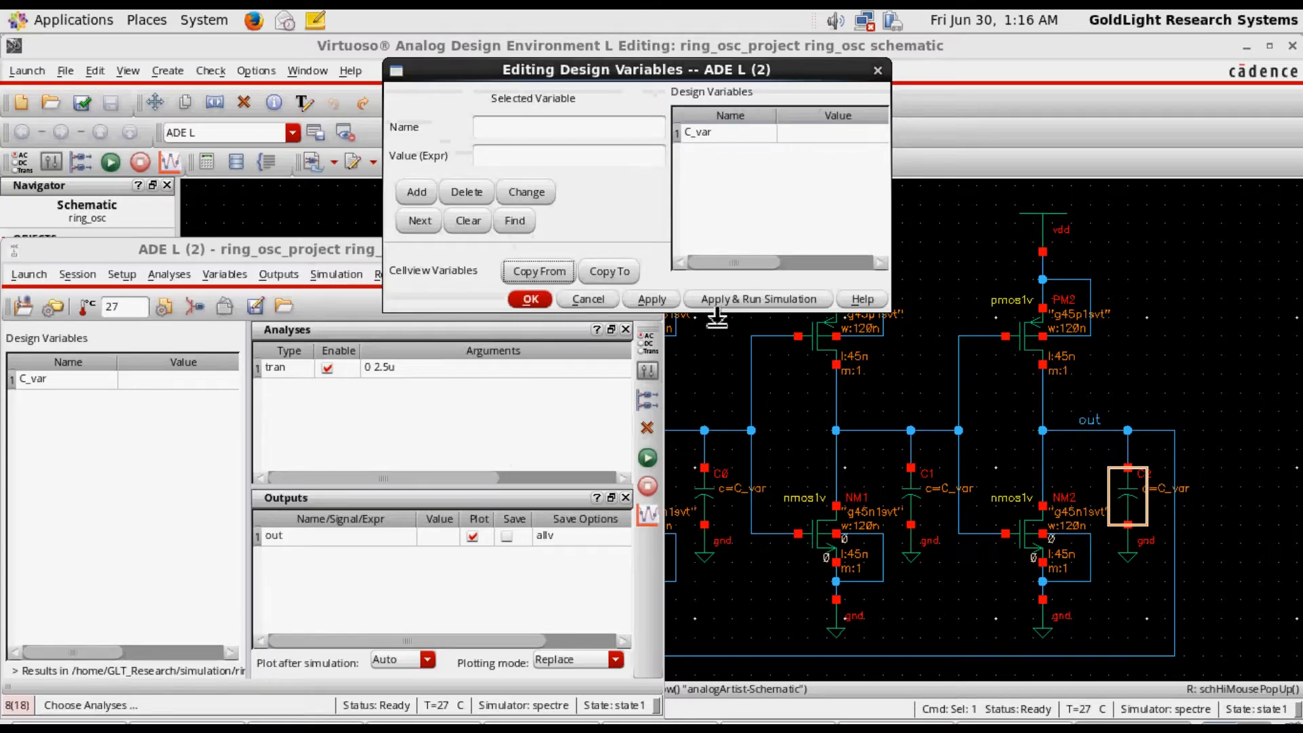
left_click(714, 132)
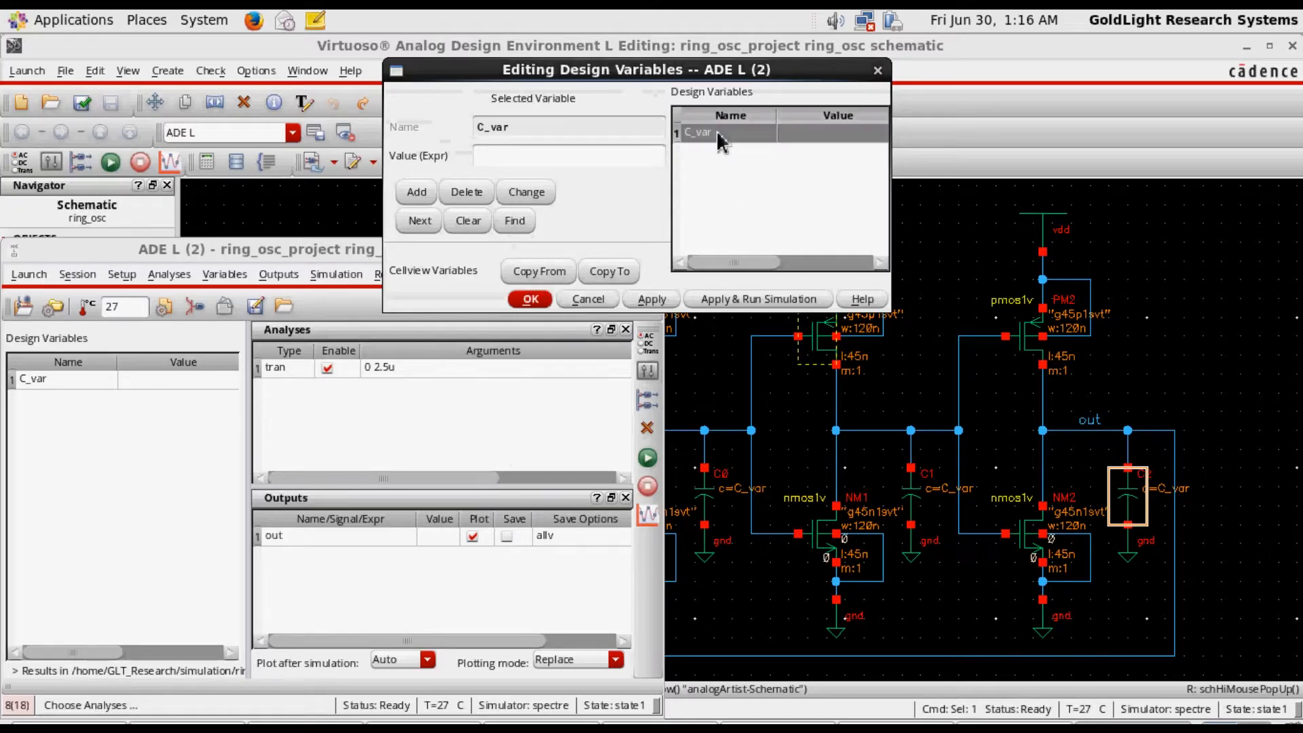
left_click(541, 164)
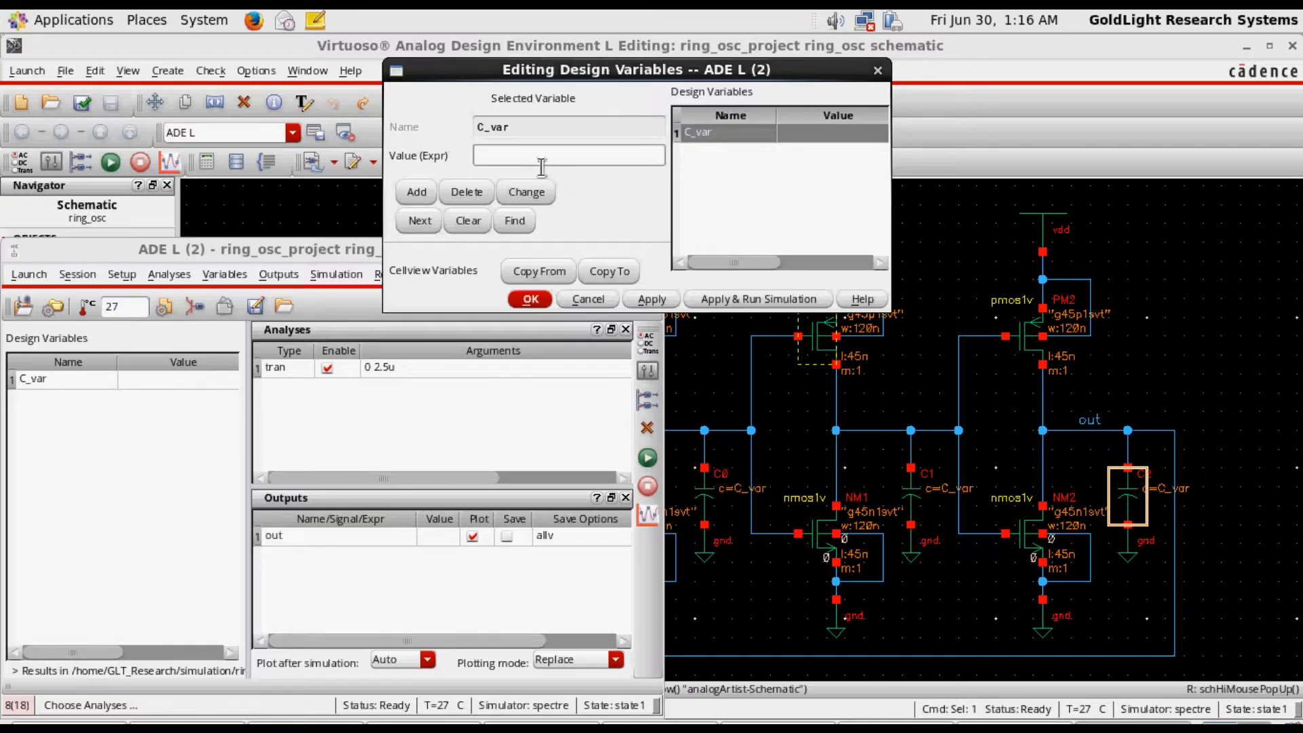
type("1p")
left_click(648, 299)
left_click(545, 305)
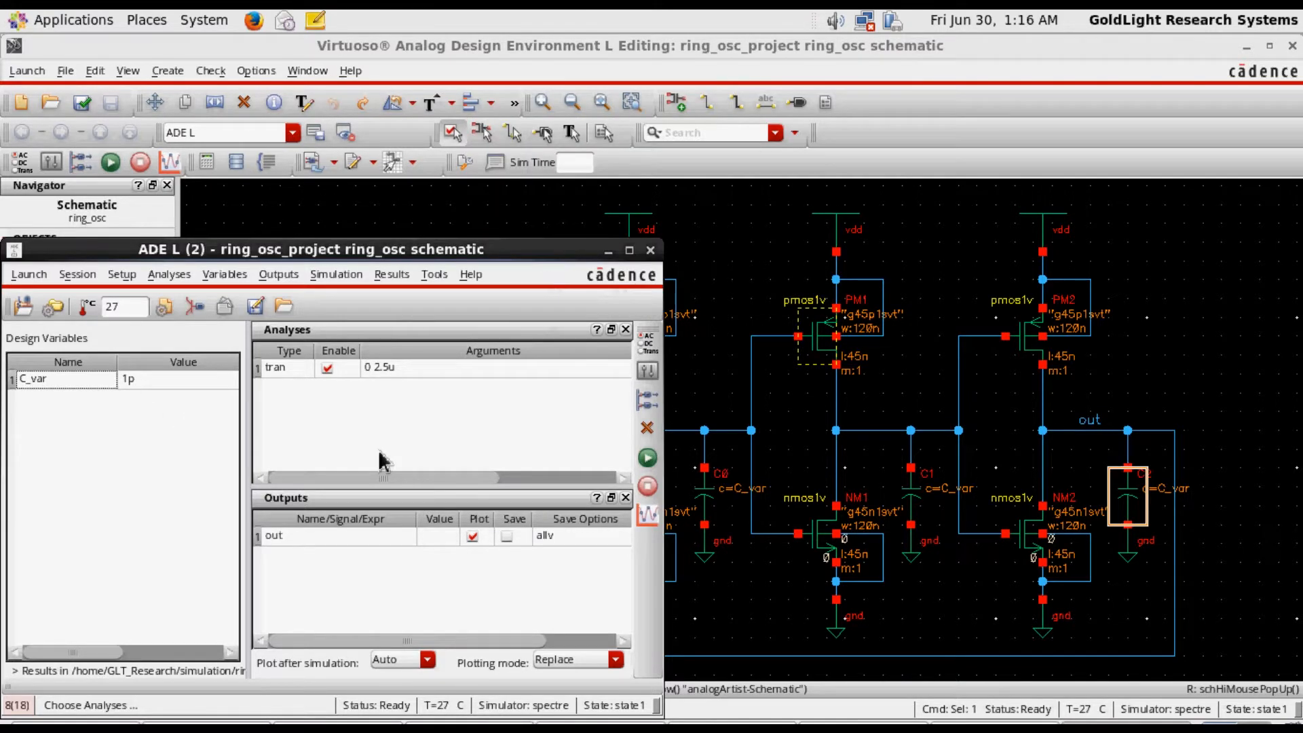
Open Parametric Analysis from ADE L and choose C_var as the sweep variable
left_click(435, 275)
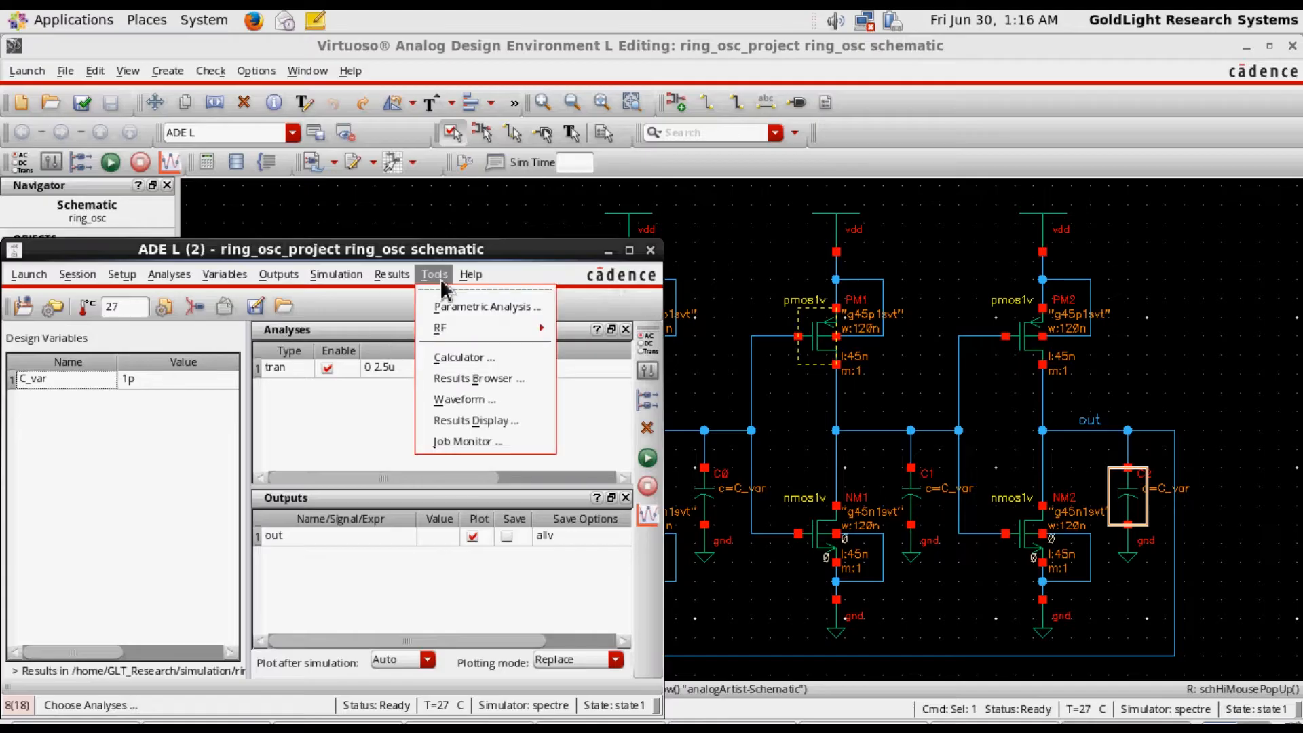
left_click(457, 312)
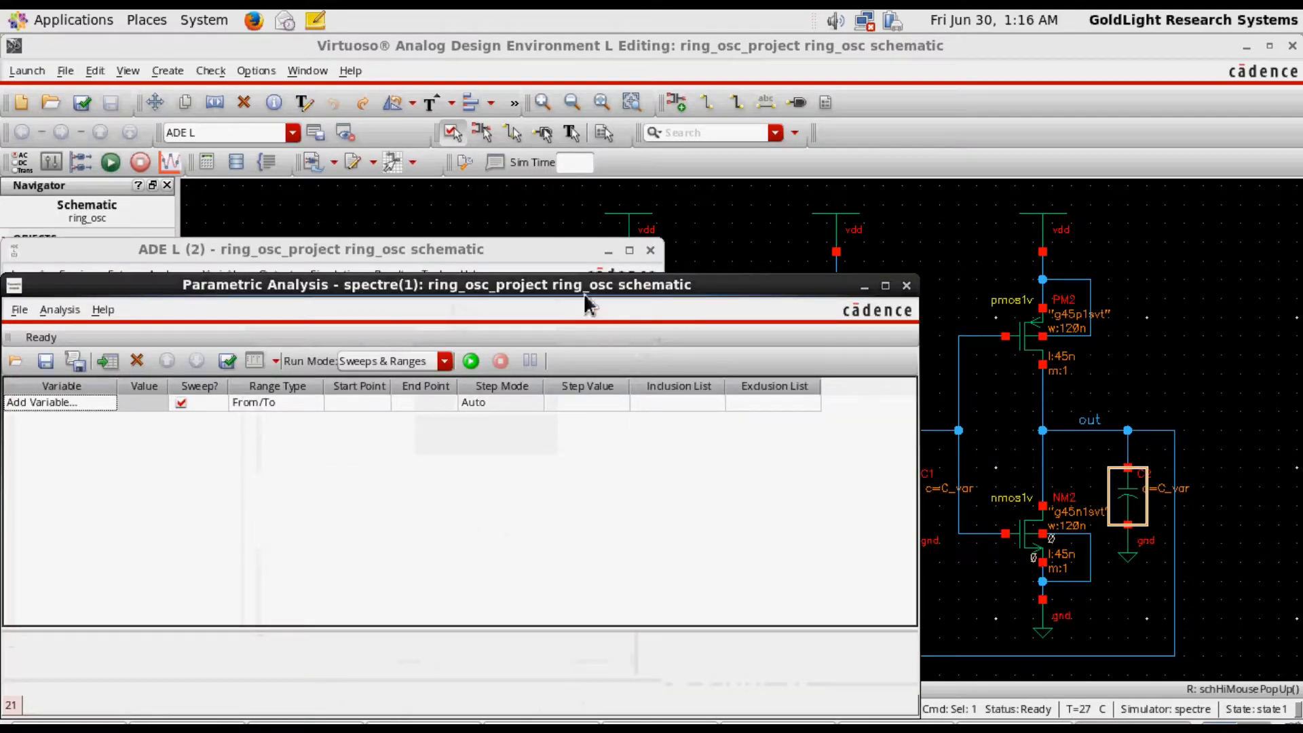
left_click_drag(583, 292, 772, 260)
left_click(238, 368)
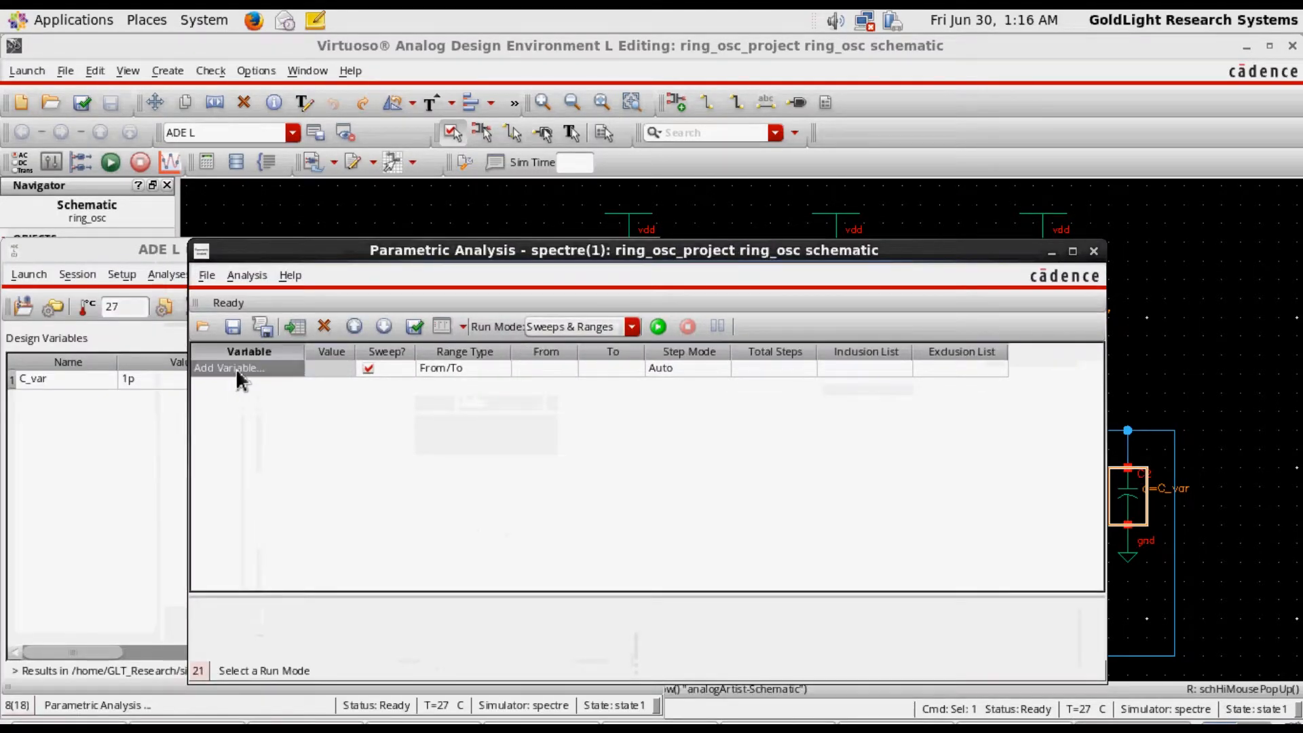
left_click(293, 369)
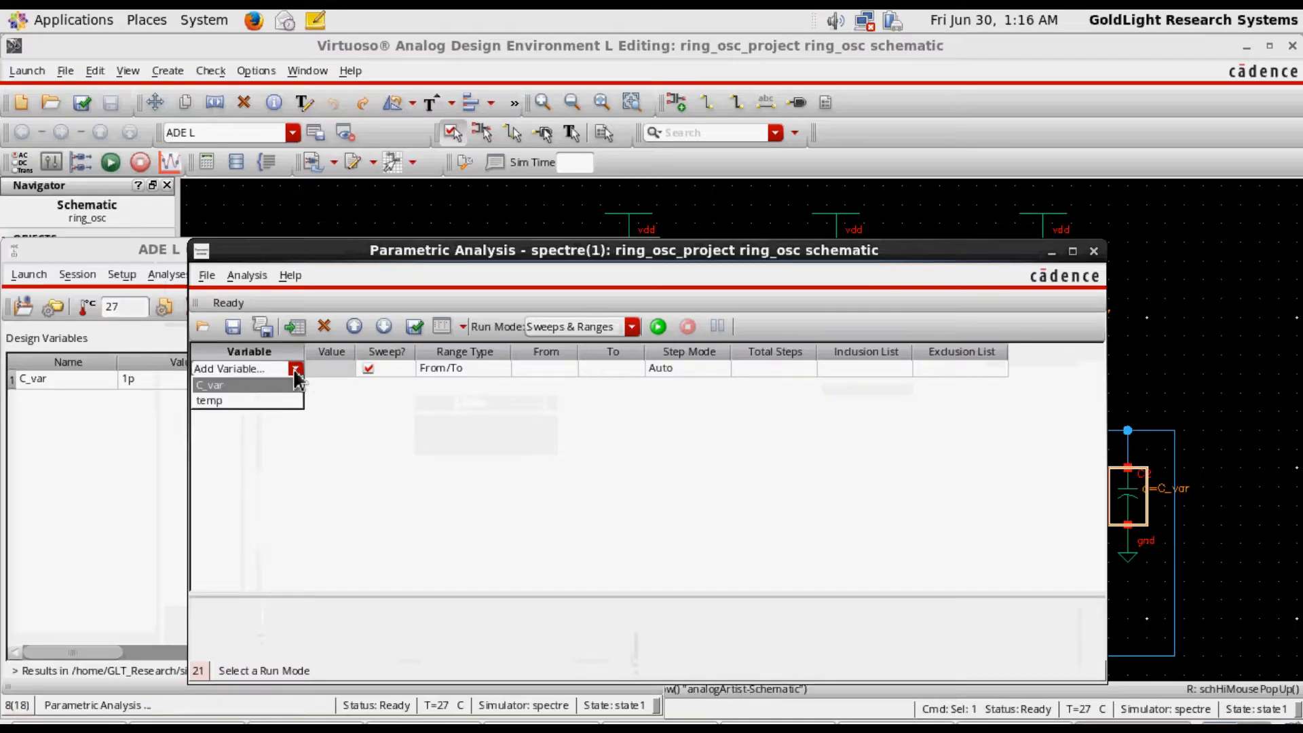
left_click(282, 431)
left_click(296, 369)
left_click(235, 390)
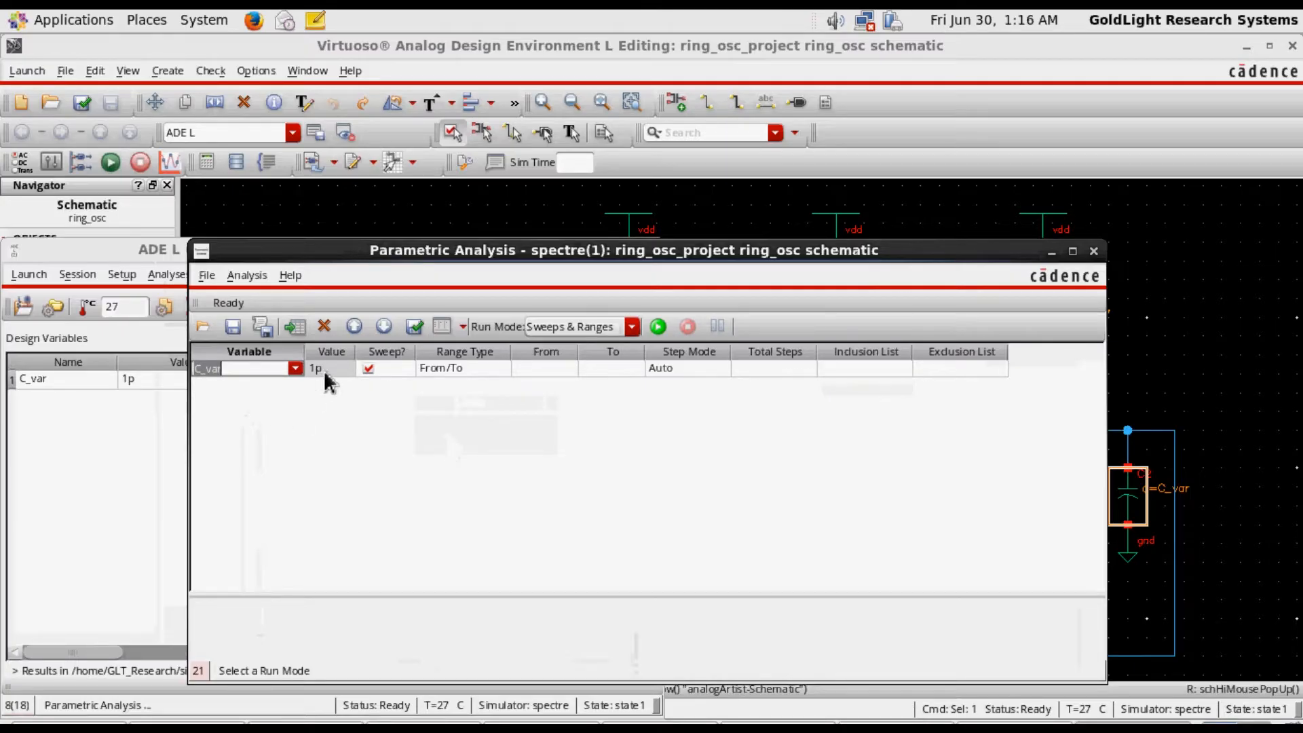
left_click(336, 426)
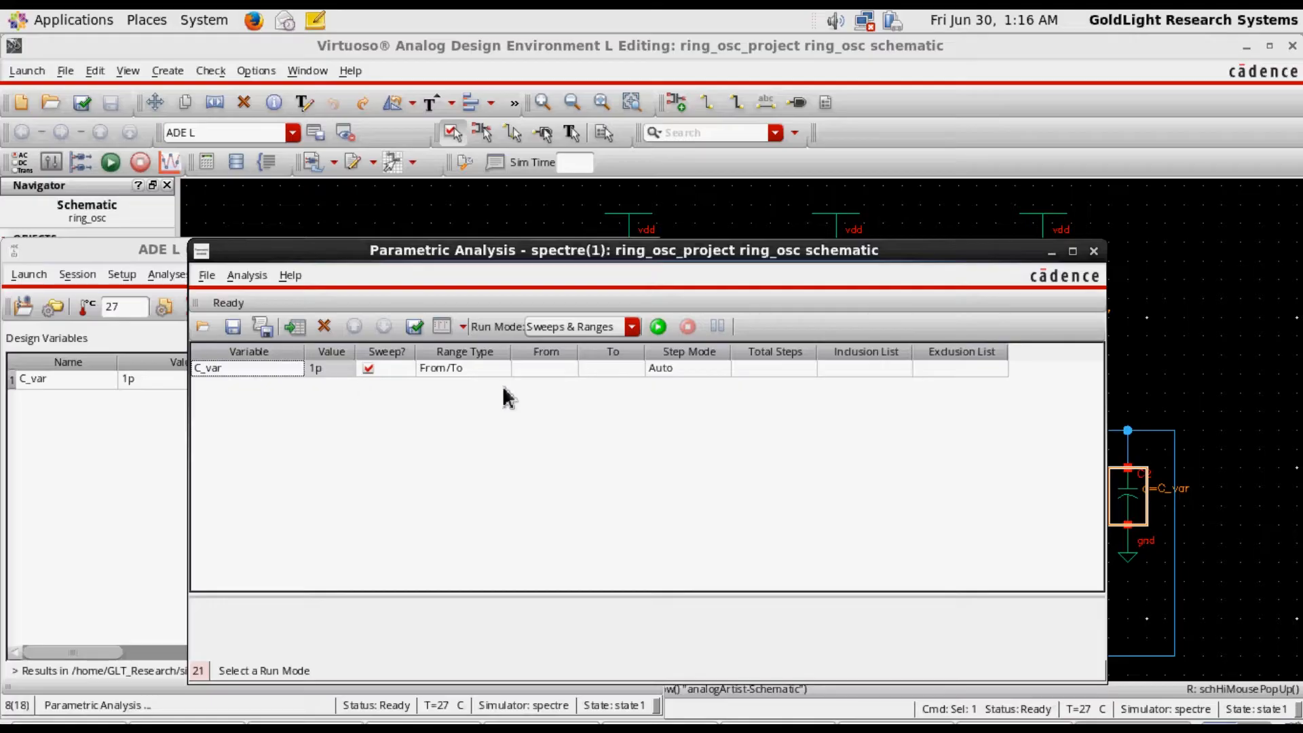
Set the C_var sweep range from 1p to 100p
left_click(547, 368)
left_click(547, 368)
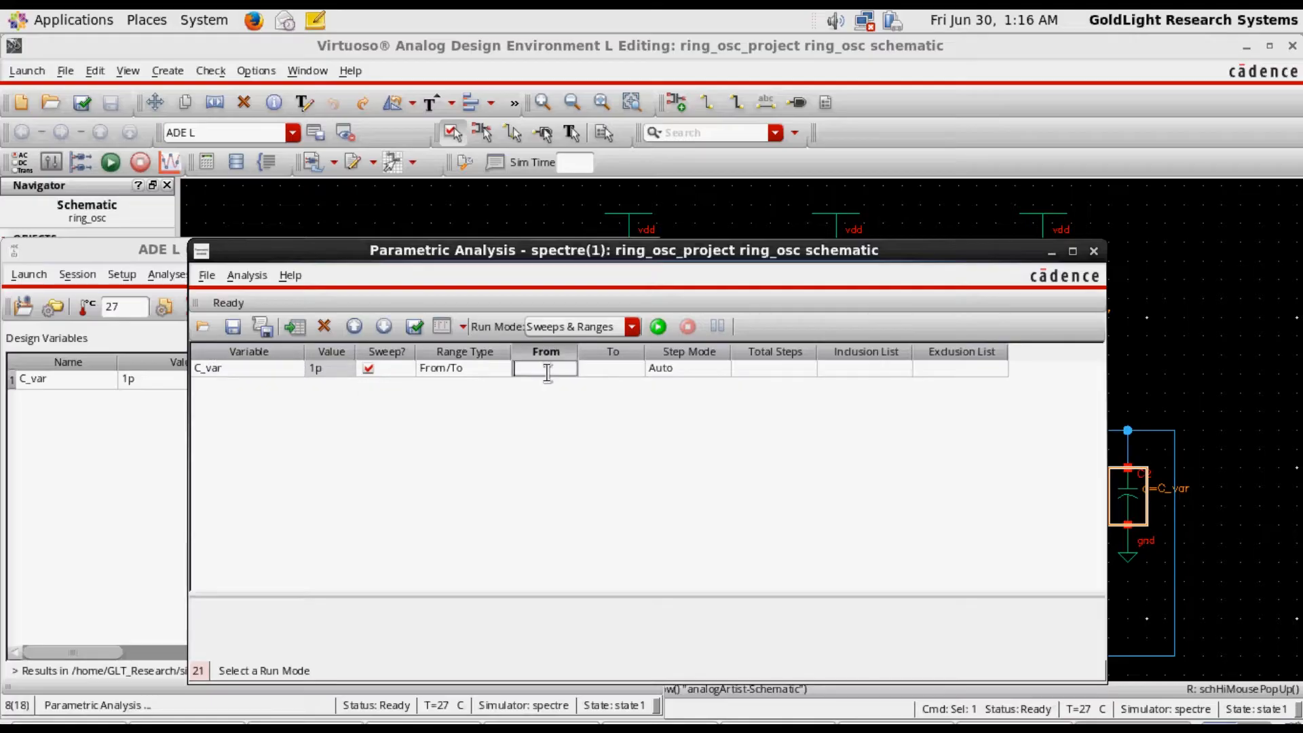
type("1p")
left_click(585, 432)
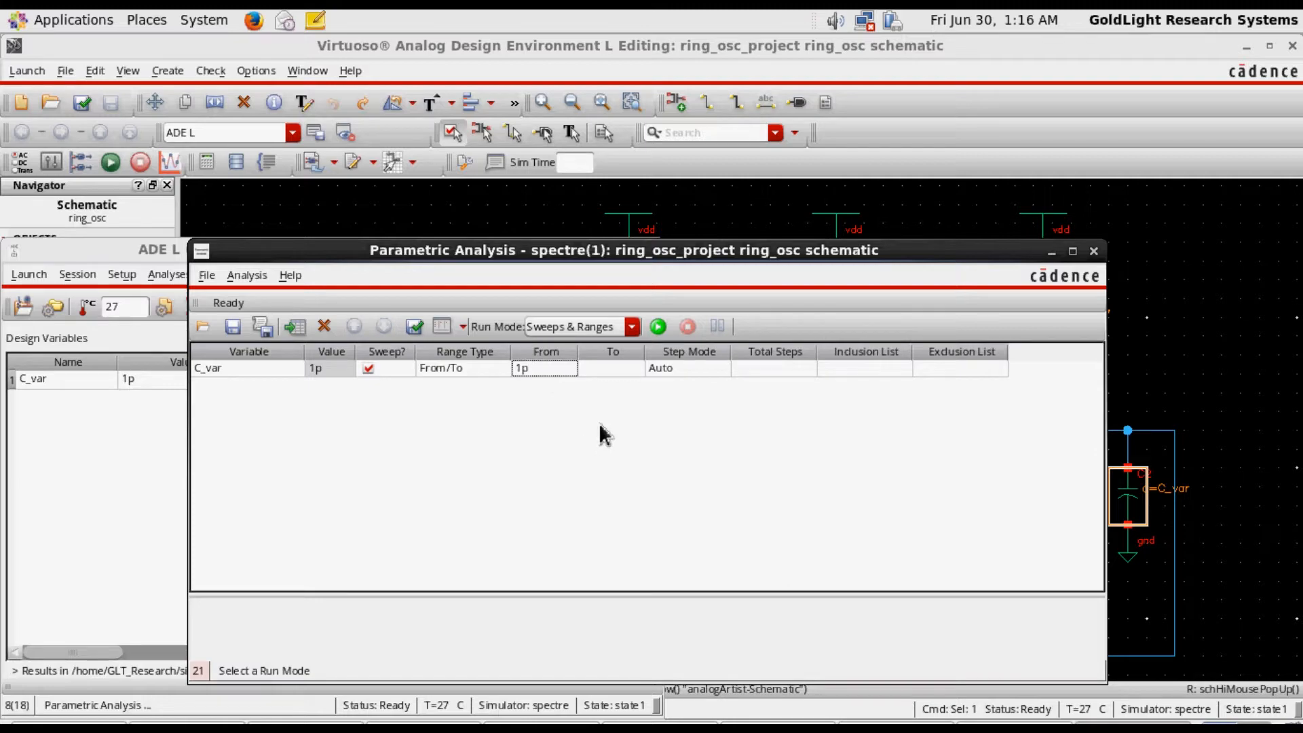
left_click(616, 368)
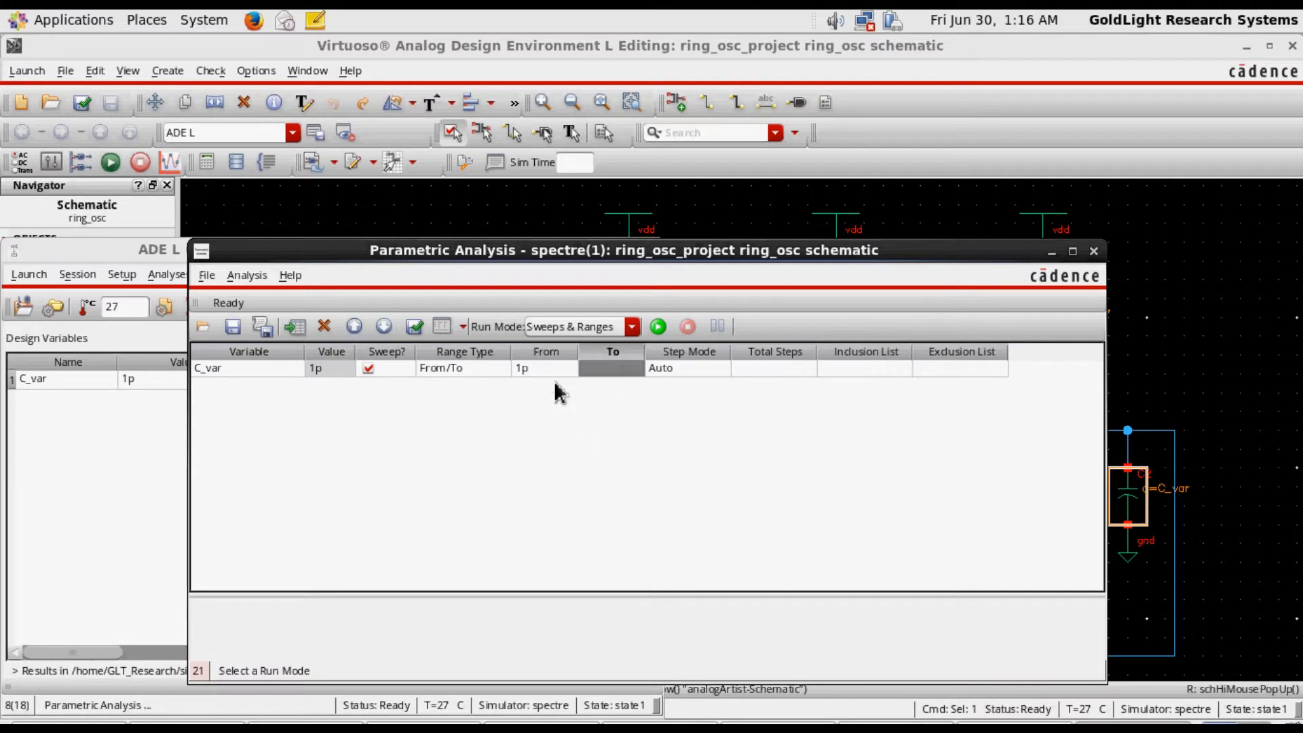
left_click(604, 373)
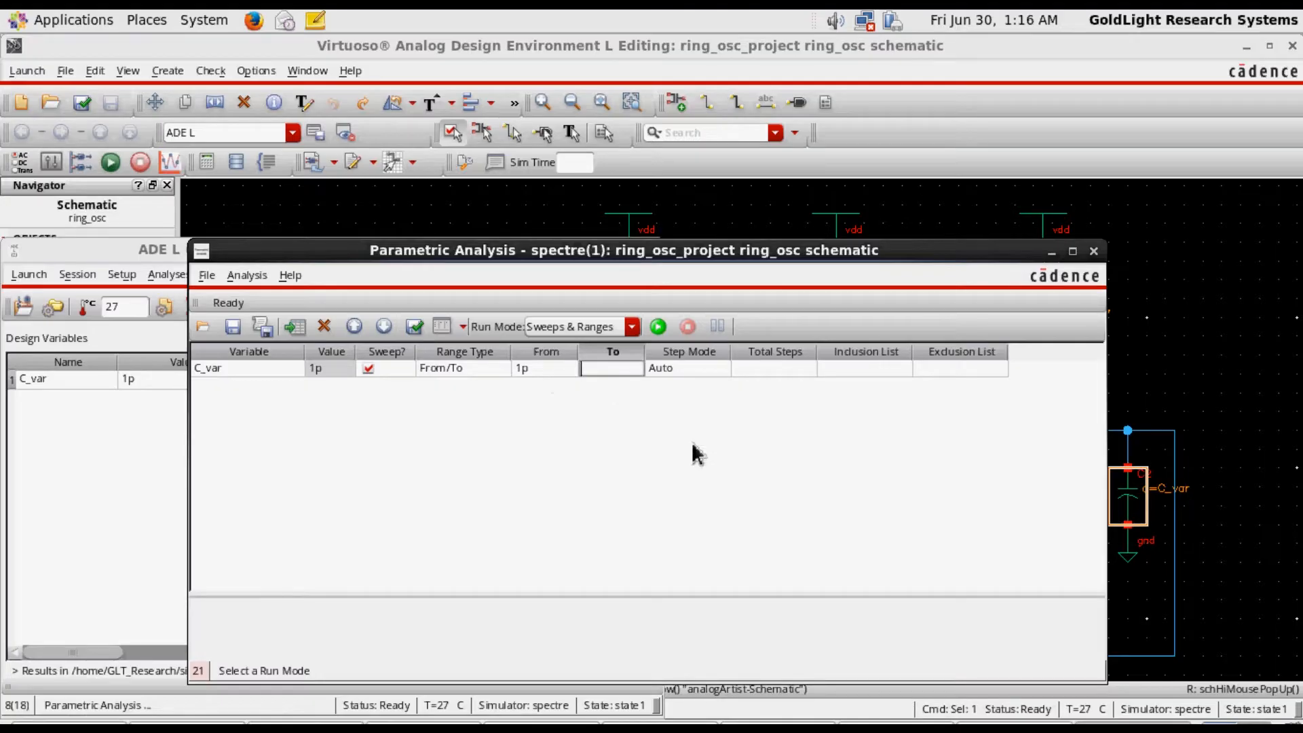
type("100p")
key("Return")
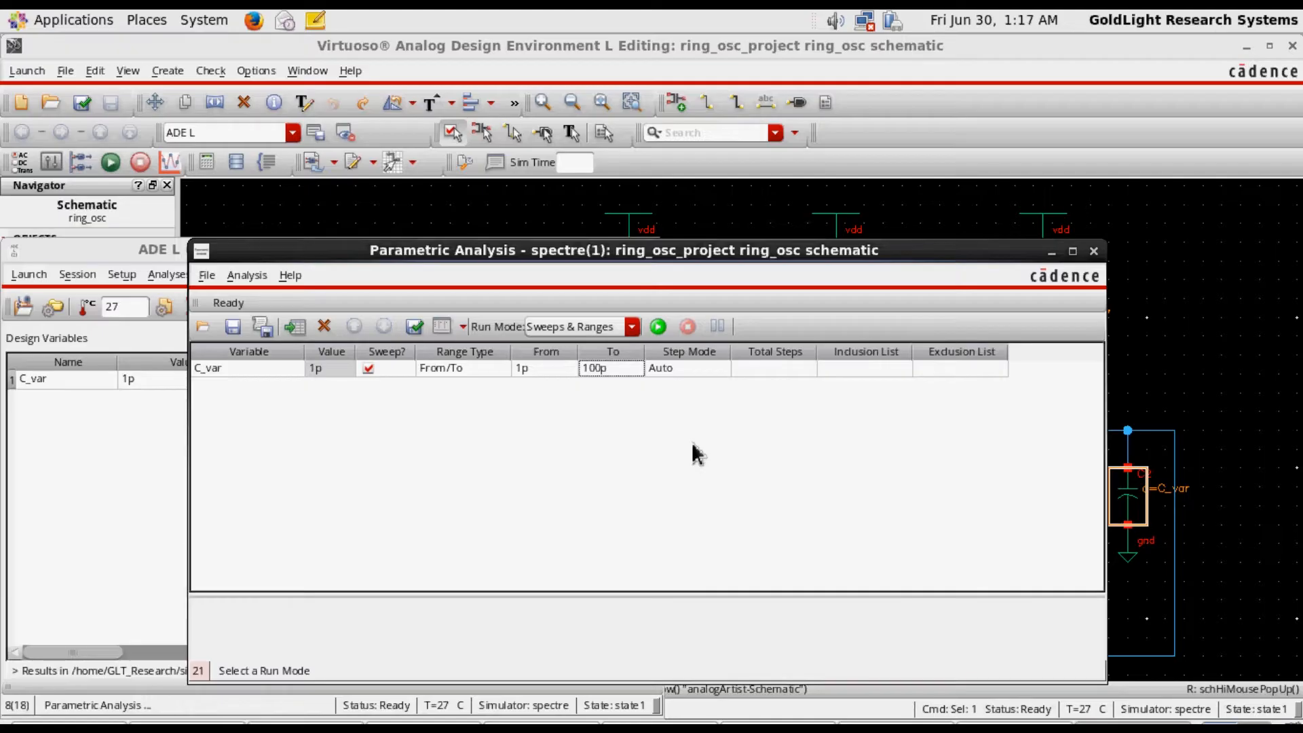
Set the sweep's total steps to 10 and move the Parametric Analysis window clear of the ADE L window
double_click(785, 370)
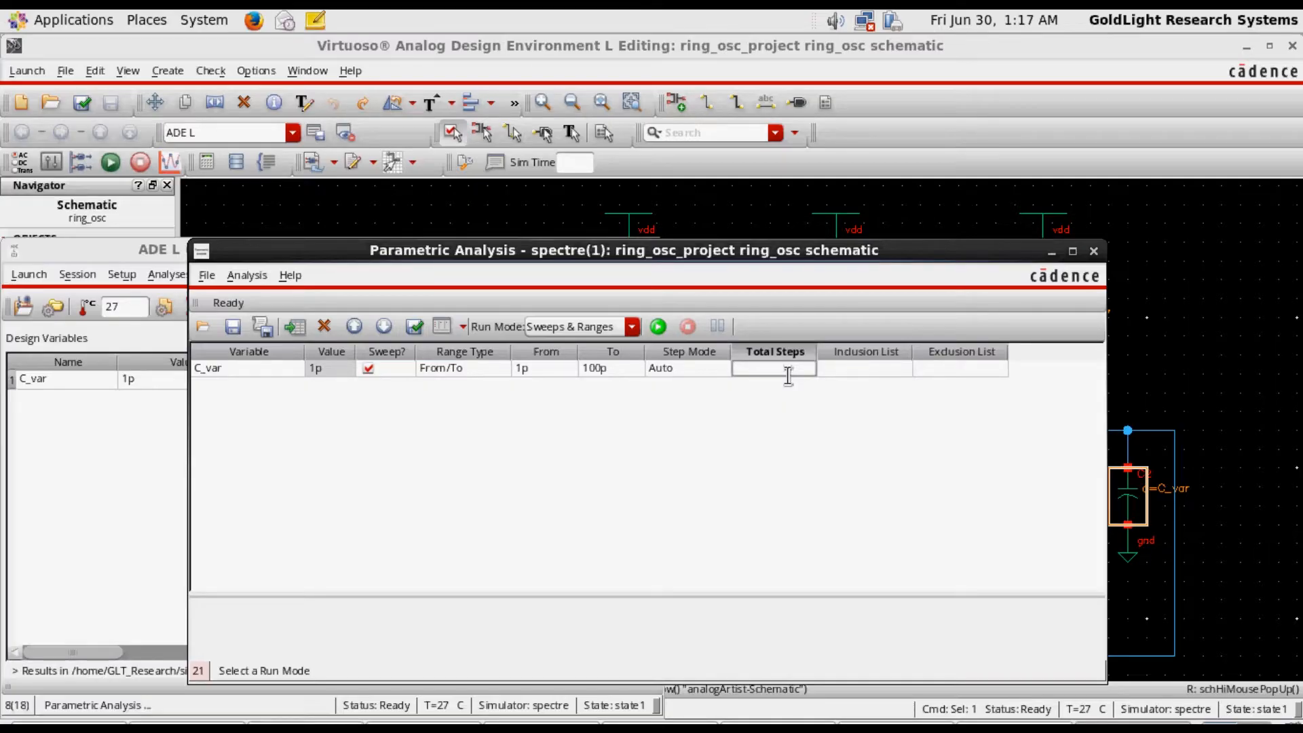
type("10")
left_click(927, 356)
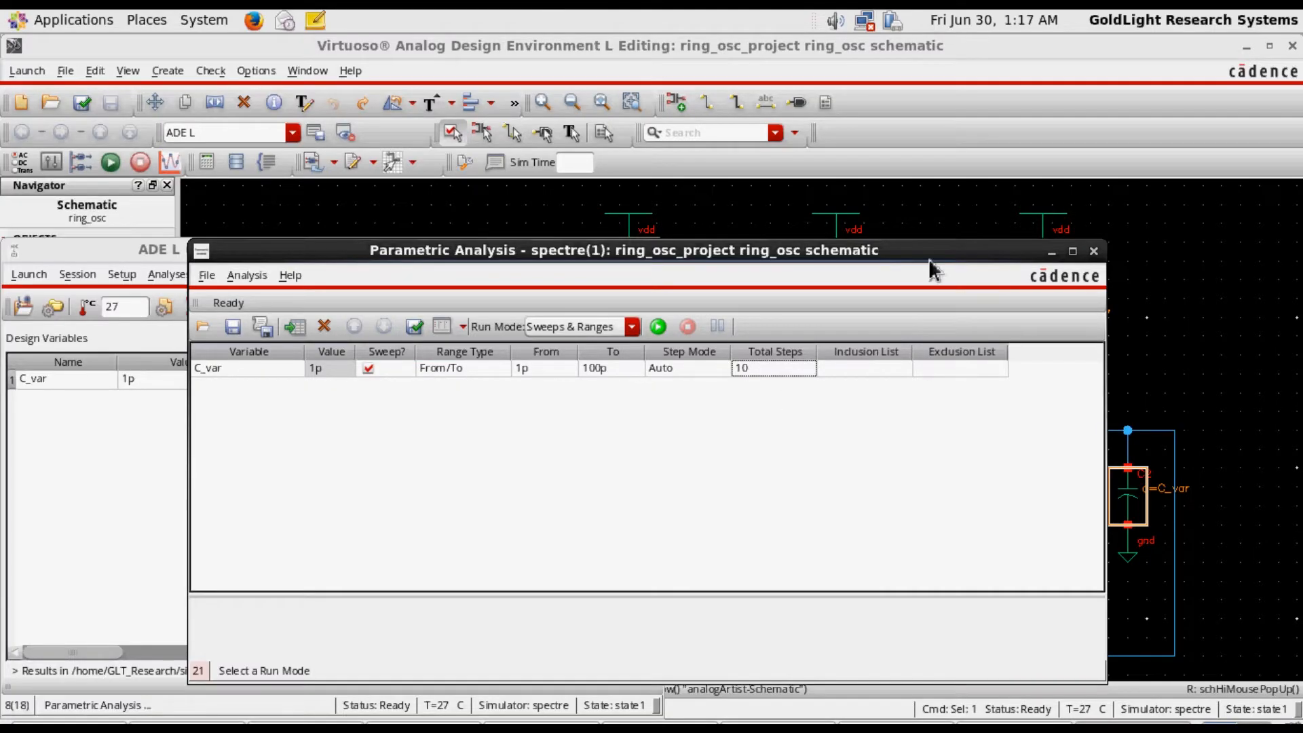
left_click_drag(928, 258, 1041, 131)
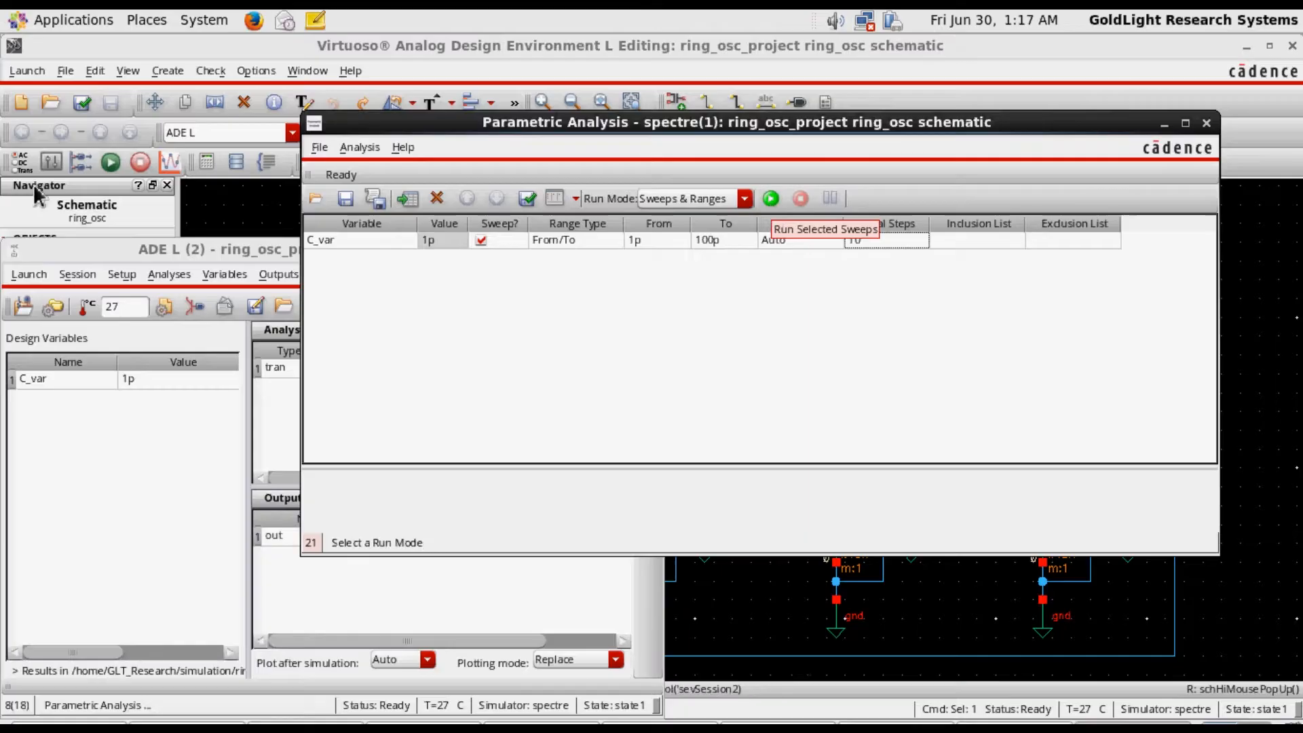
Check and save the schematic, and run the selected C_var sweep in Parametric Analysis
left_click(90, 108)
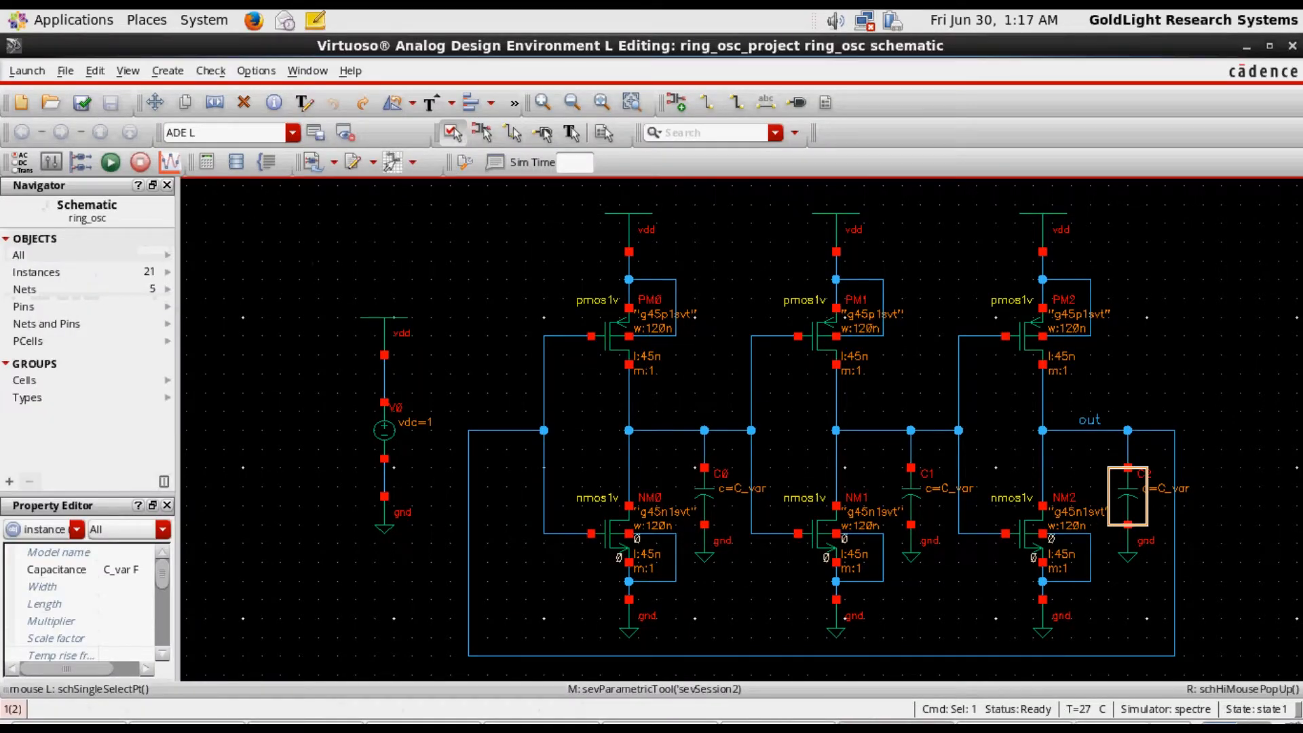
left_click(1099, 727)
left_click(771, 199)
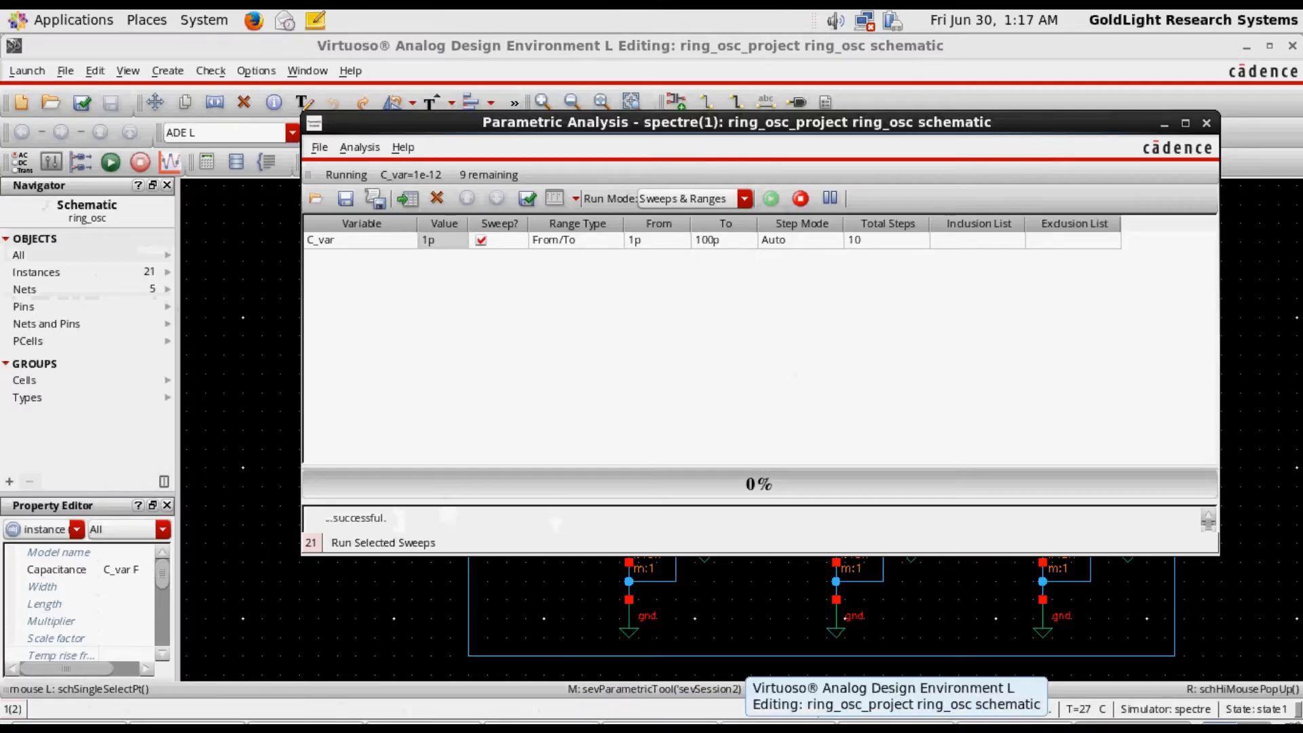
Check the simulation log while the sweep runs and return to the Parametric Analysis window to follow its progress
left_click(684, 727)
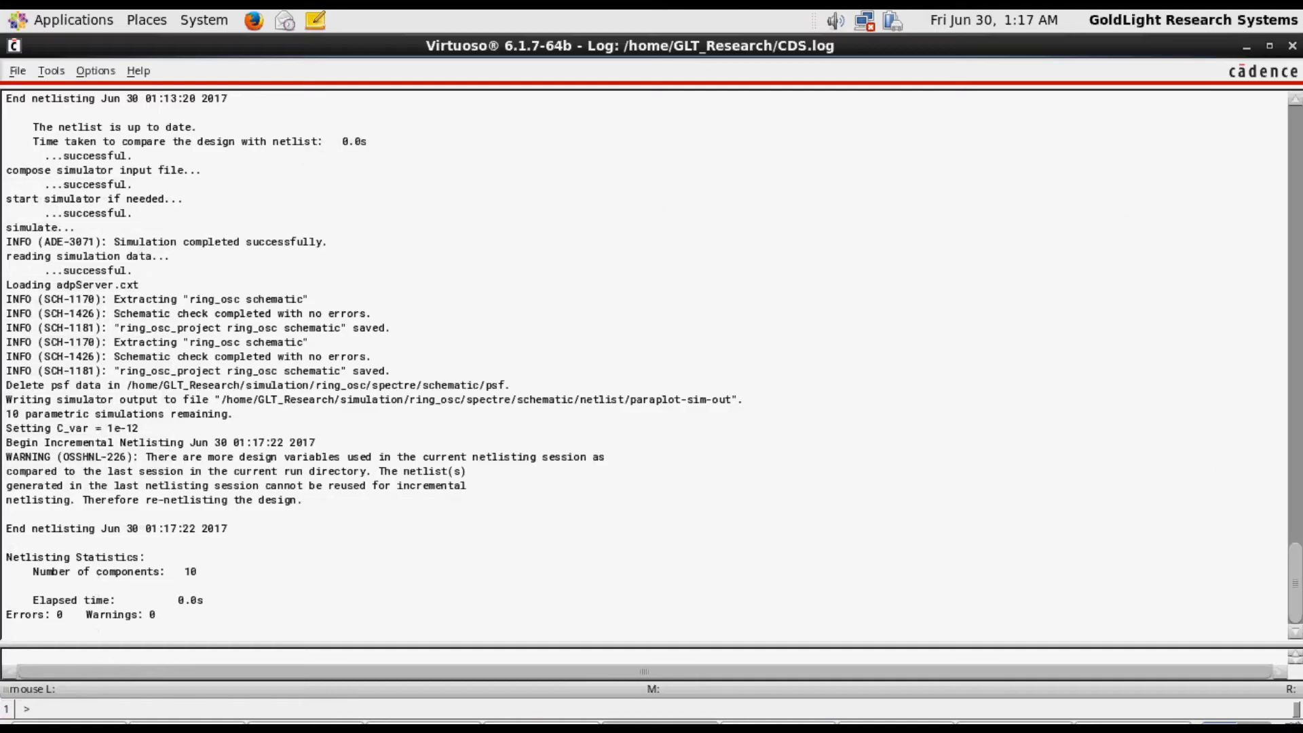
left_click(780, 726)
left_click(897, 726)
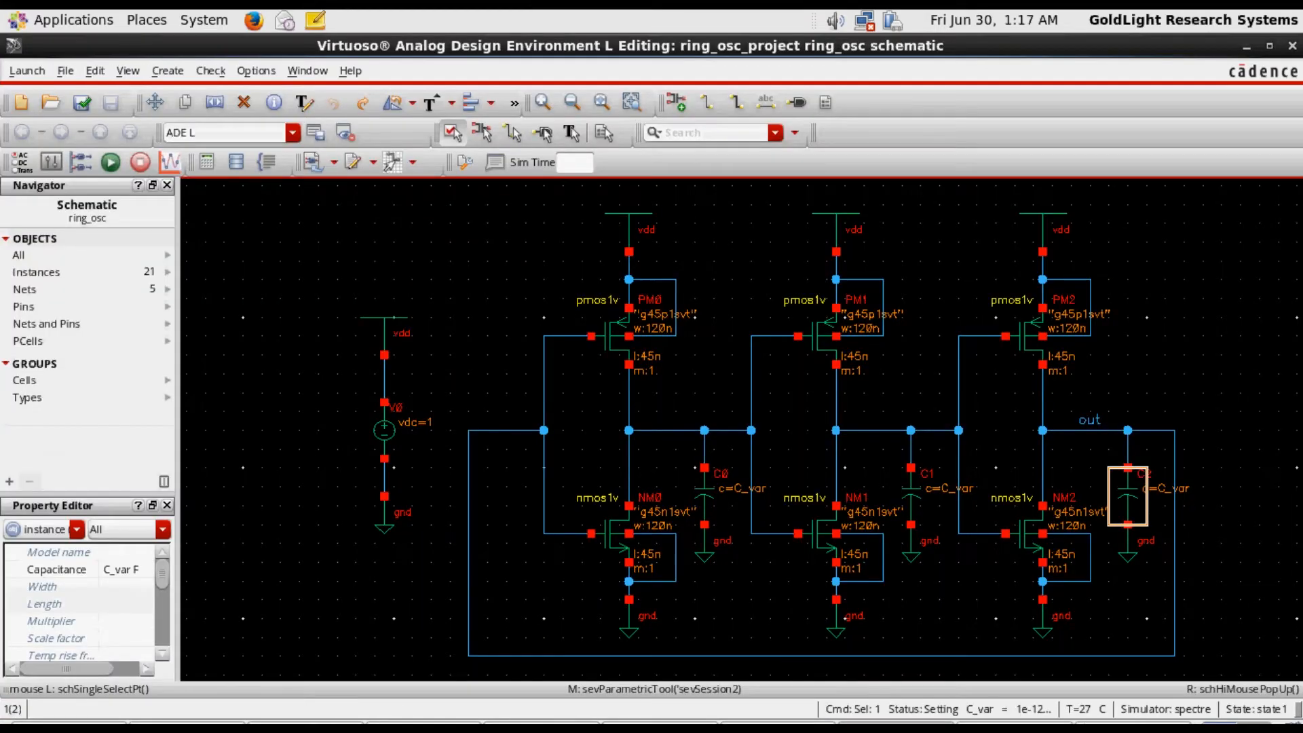
left_click(1126, 726)
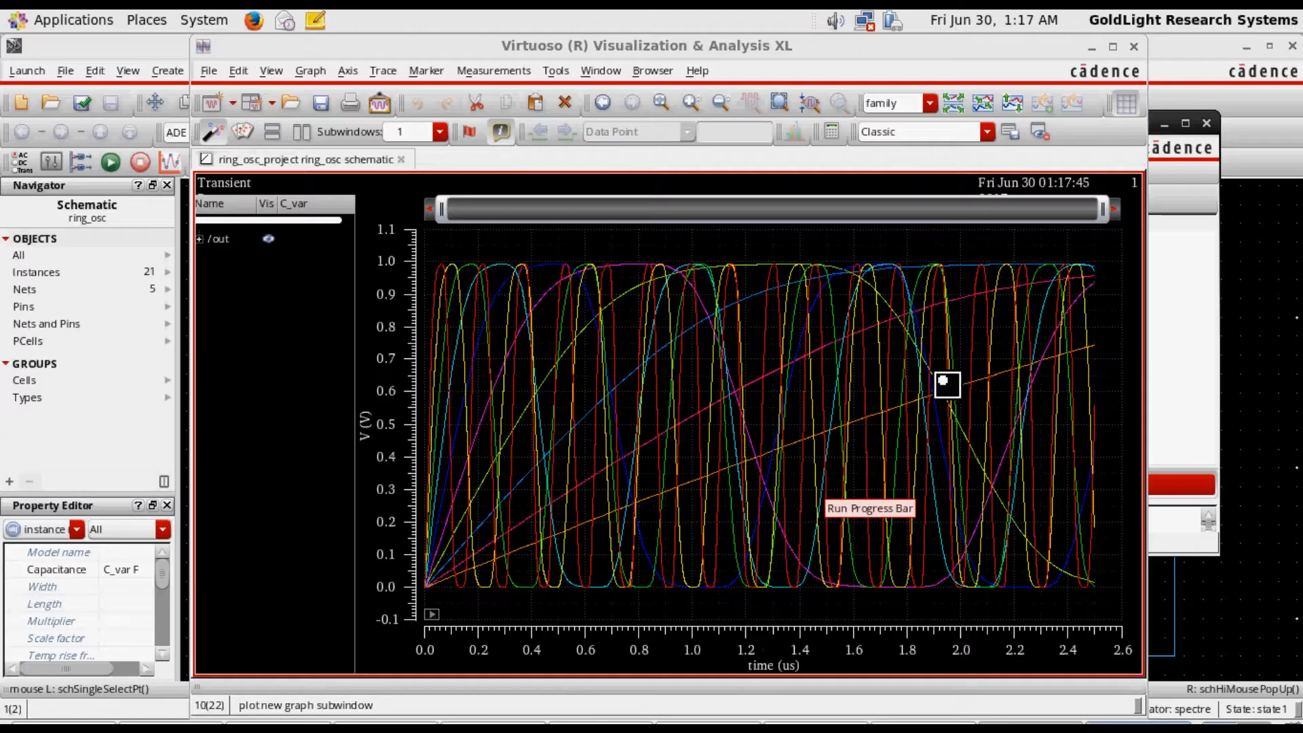
Maximize the waveform window, expand the /out trace family and widen the legend to read the C_var values
left_click(1113, 46)
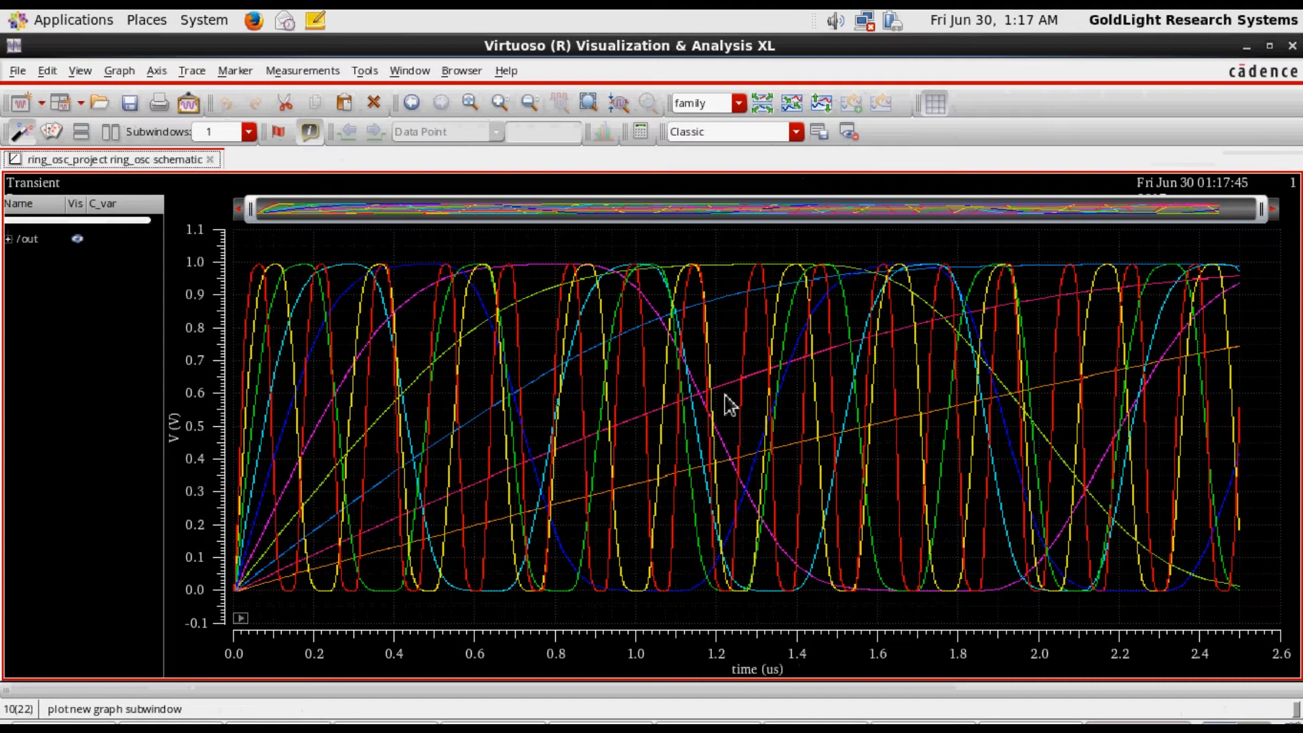
mouse_move(728, 405)
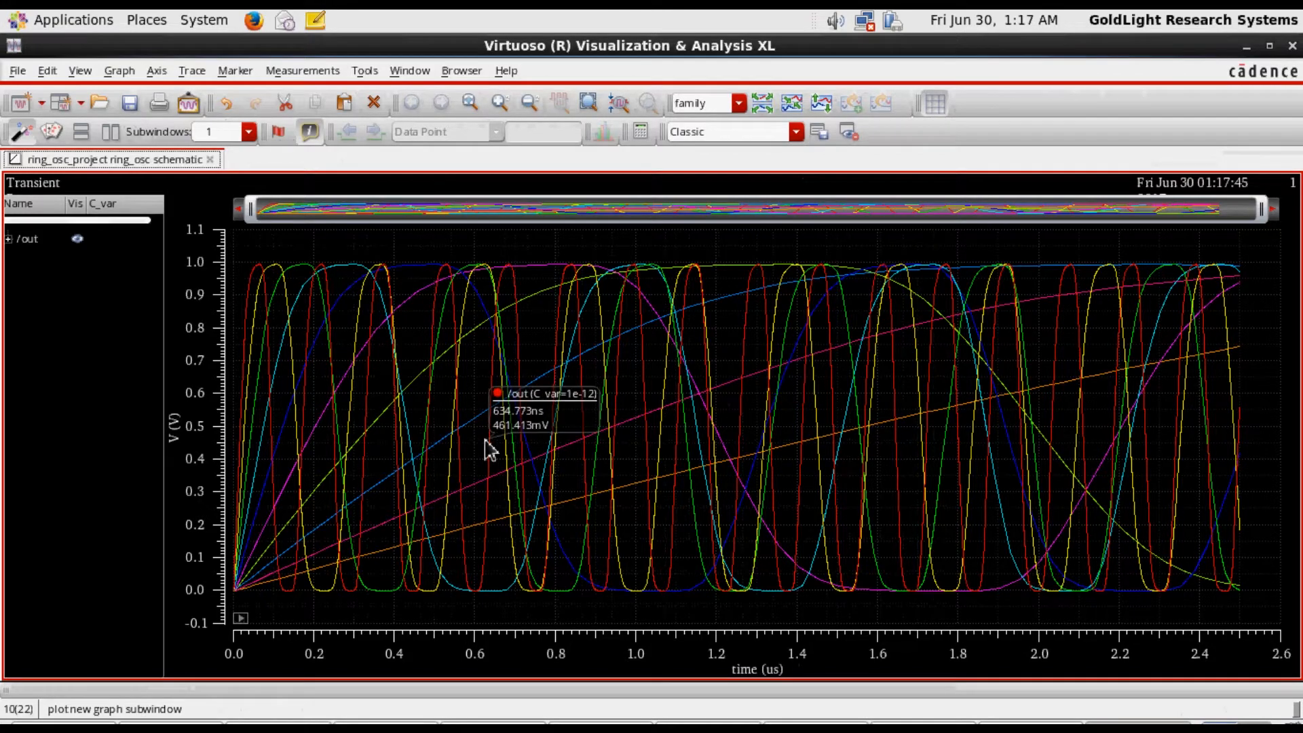
left_click(28, 242)
left_click(83, 330)
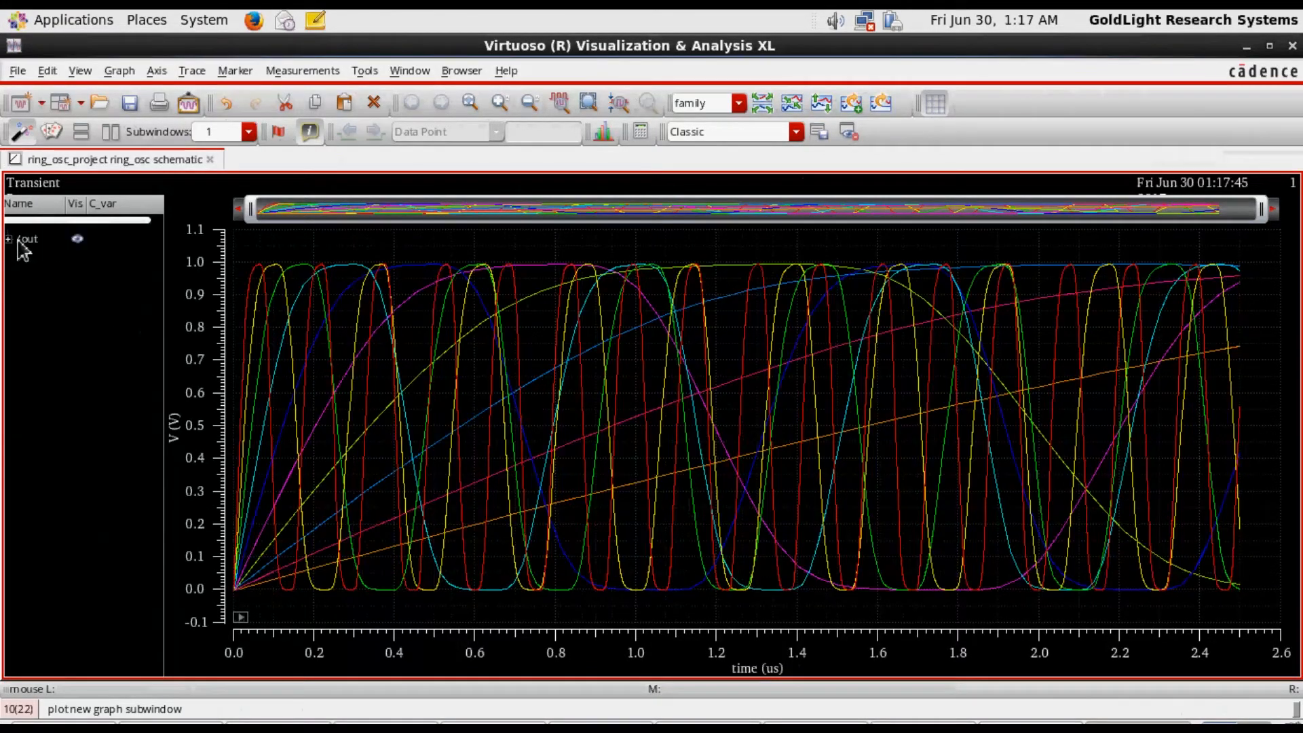
left_click(9, 239)
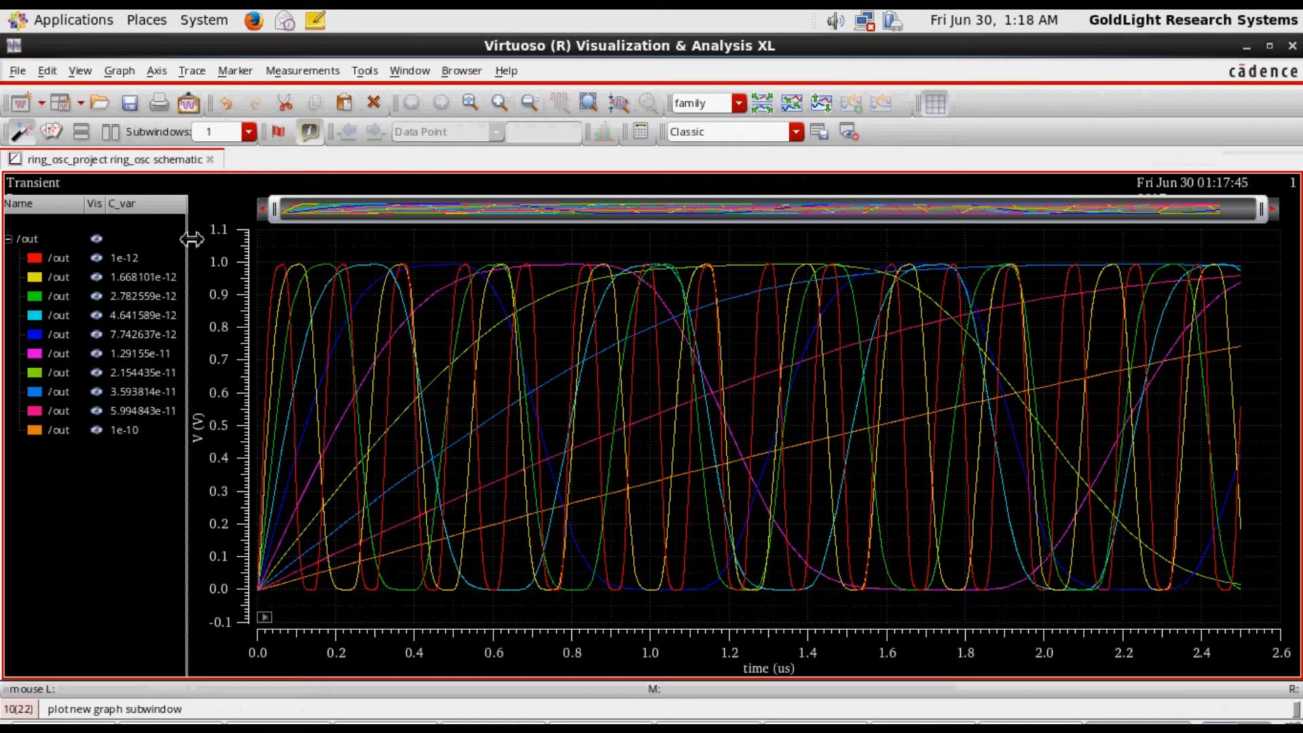
mouse_move(192, 238)
left_mouse_down()
mouse_move(242, 239)
mouse_move(211, 239)
left_mouse_up()
Highlight the whole /out family, and inspect the traces for C_var 1e-10, 1e-12 and 1.668101e-12 one at a time
mouse_move(377, 354)
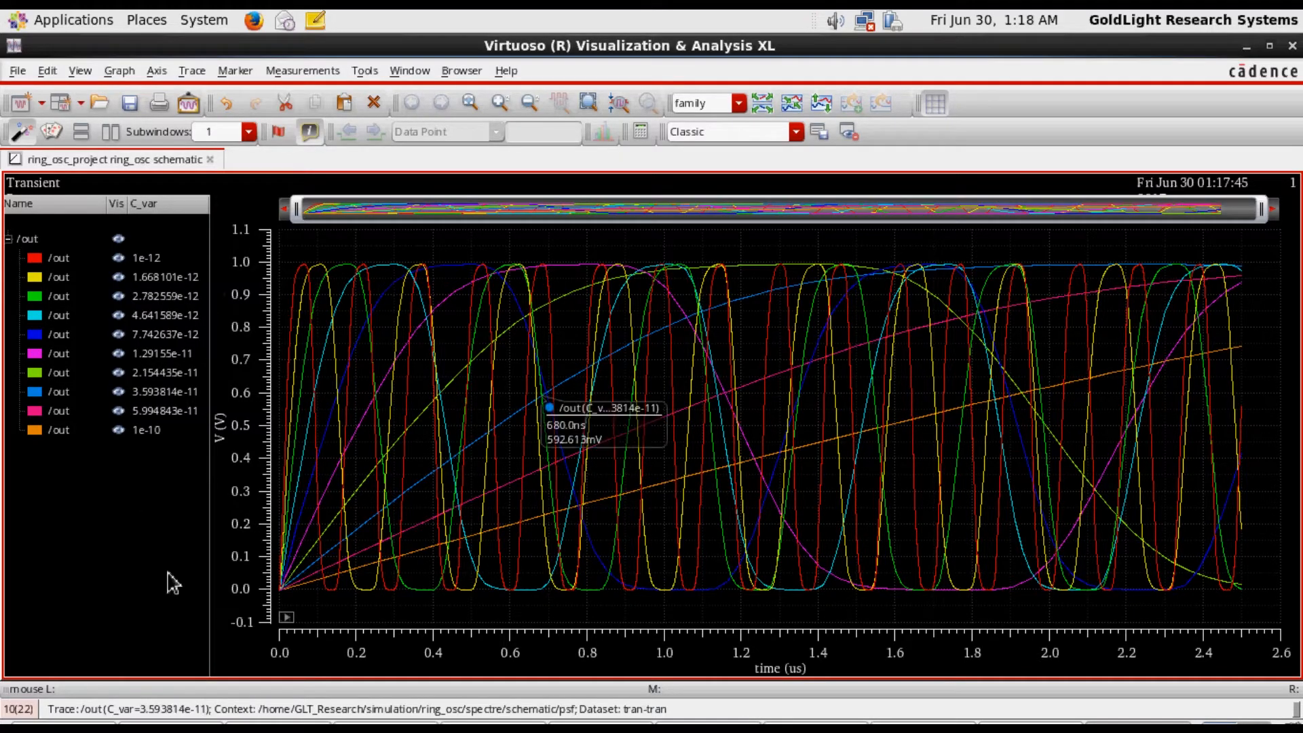
left_click(41, 245)
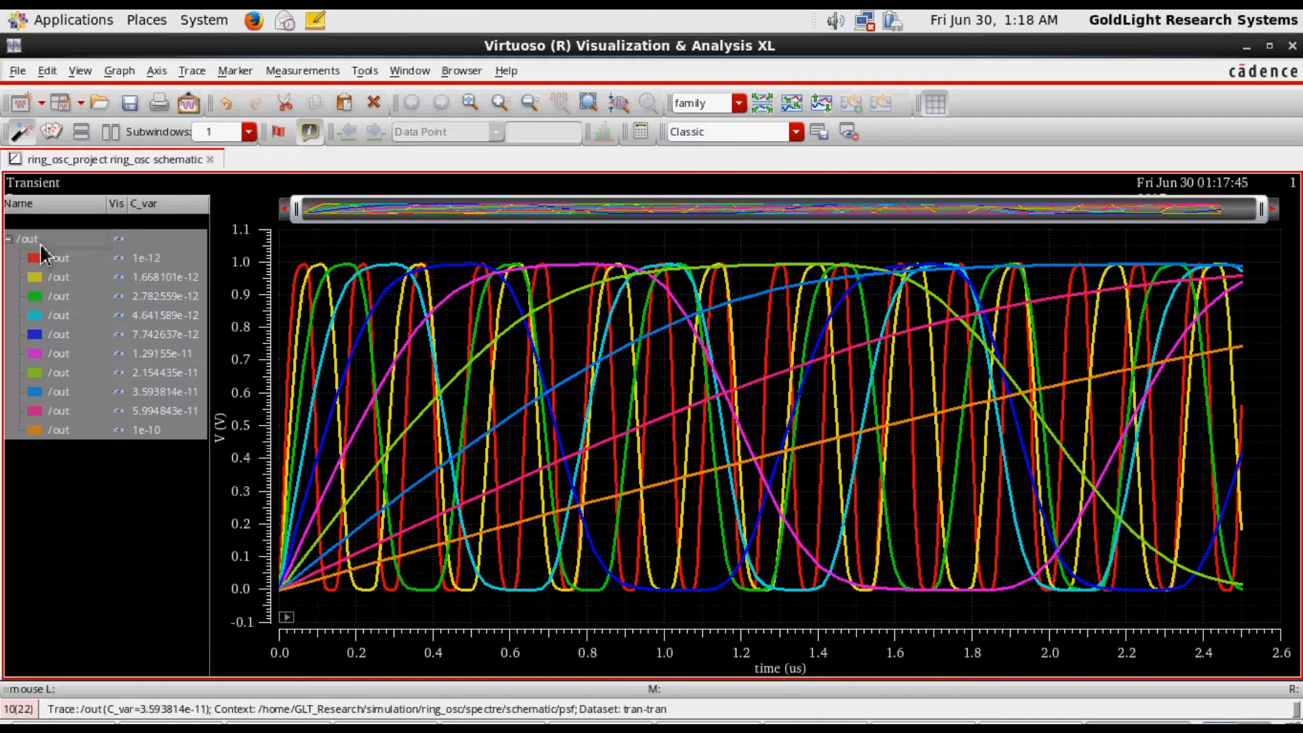
left_click(147, 474)
left_click(161, 434)
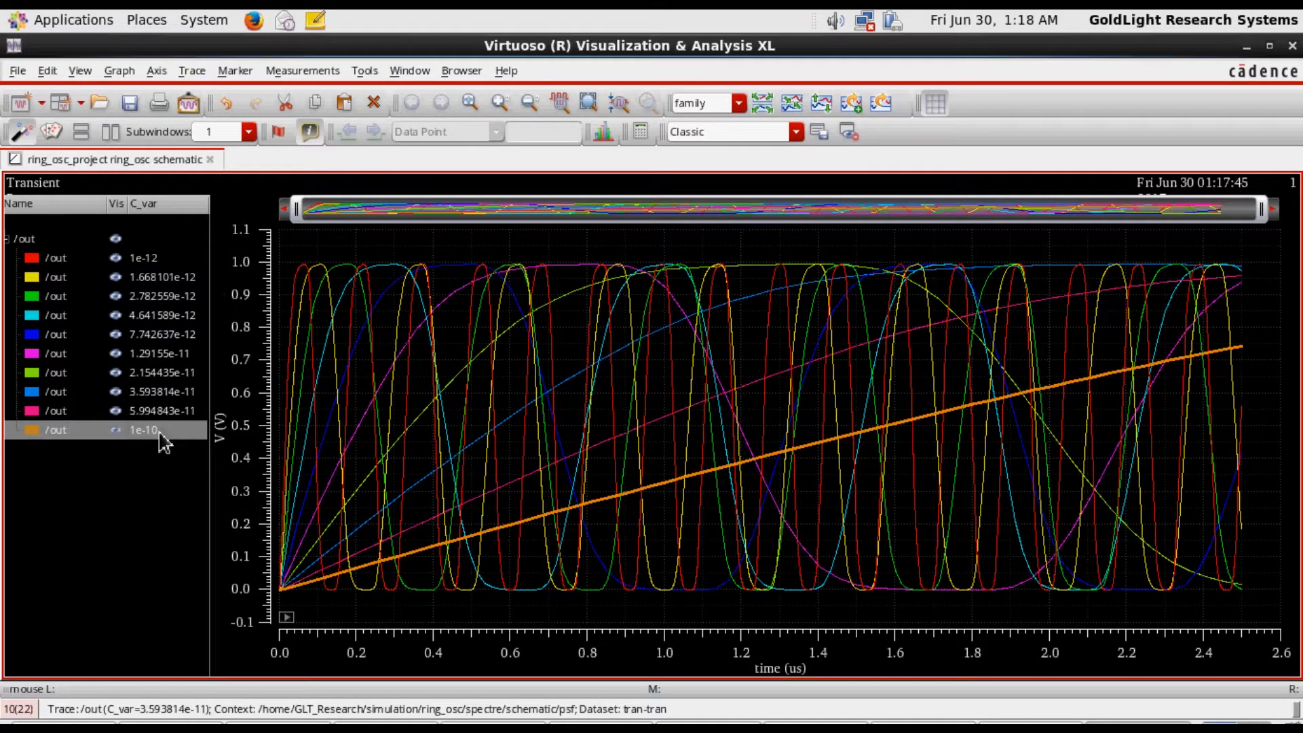
left_click(146, 261)
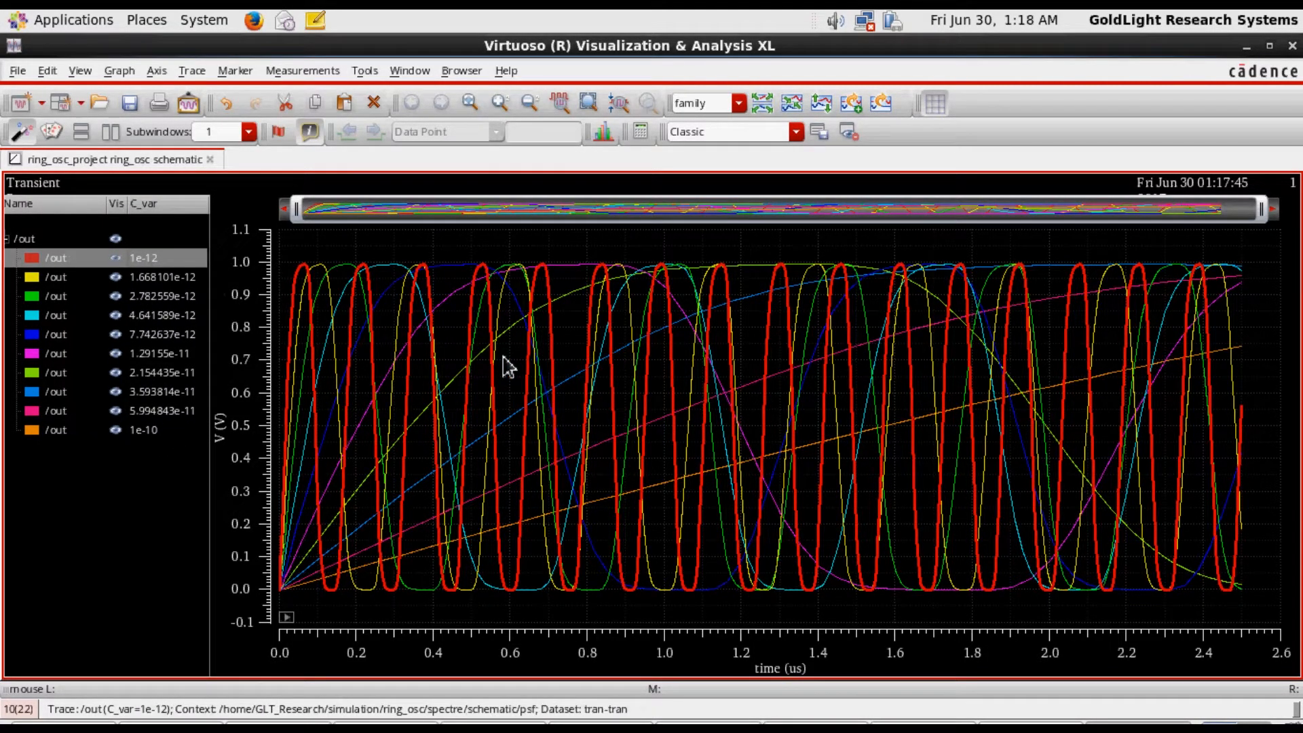
left_click(157, 282)
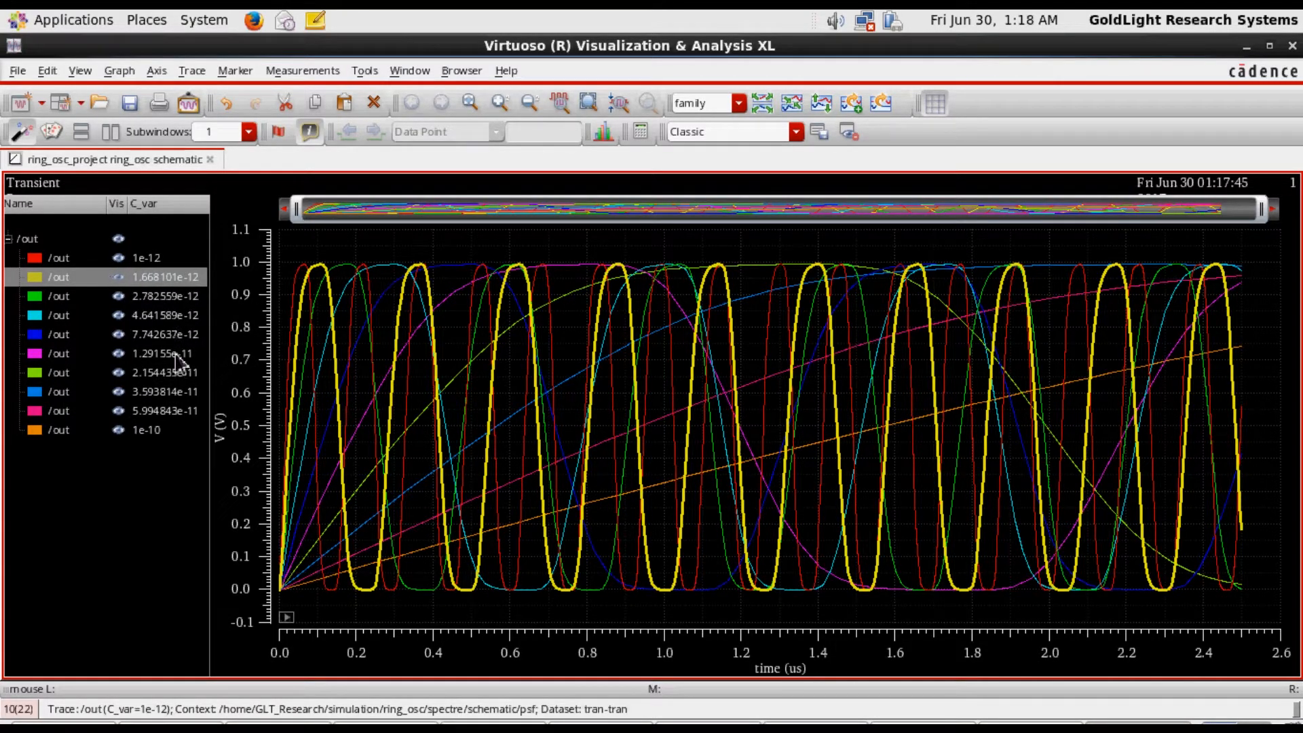
Compare the /out traces for C_var 1e-10 and 5.994843e-11 by highlighting each, and clear the selection
left_click(152, 433)
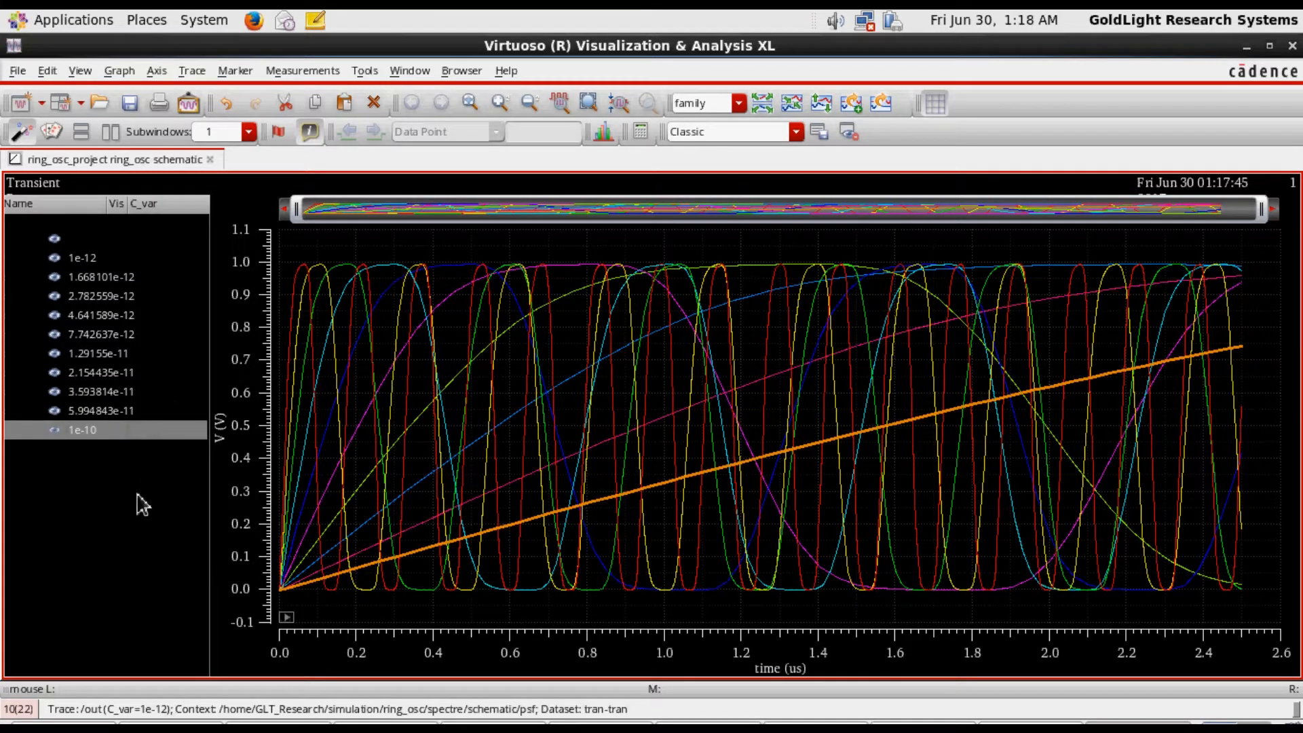
left_click(117, 456)
left_click(91, 412)
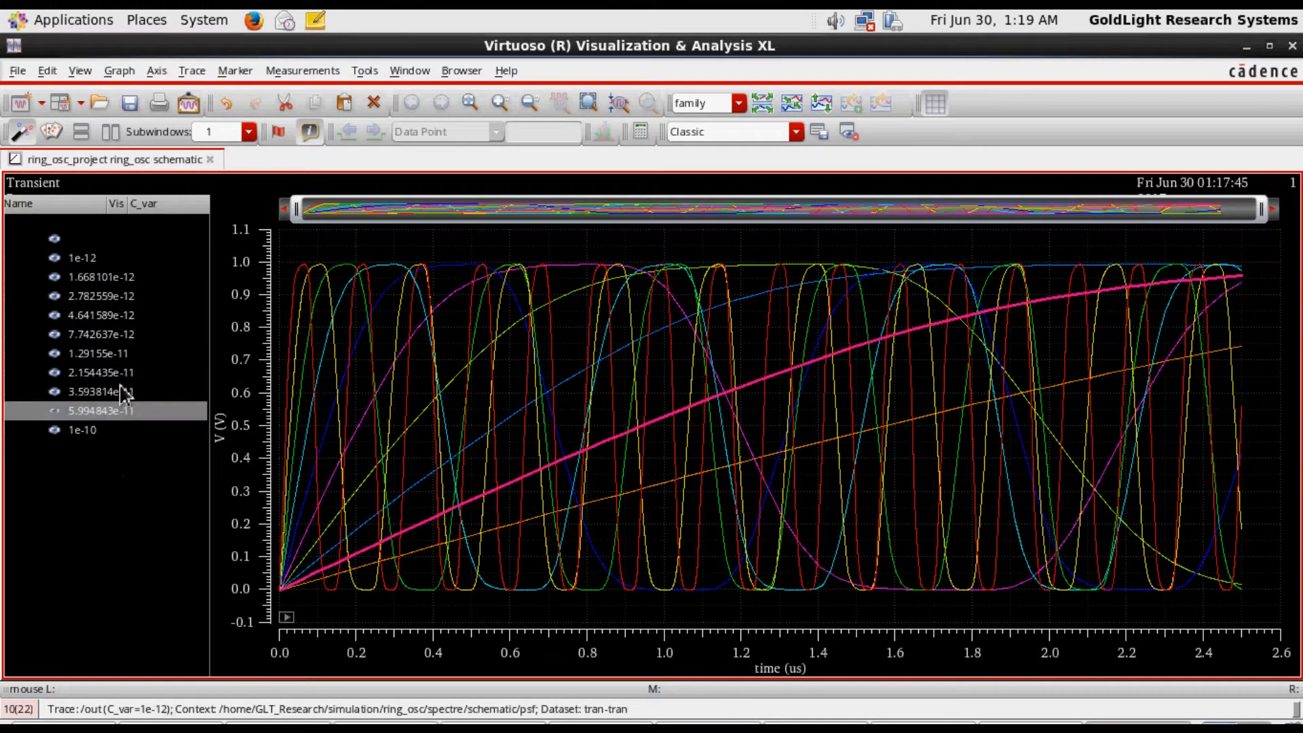
left_click(113, 522)
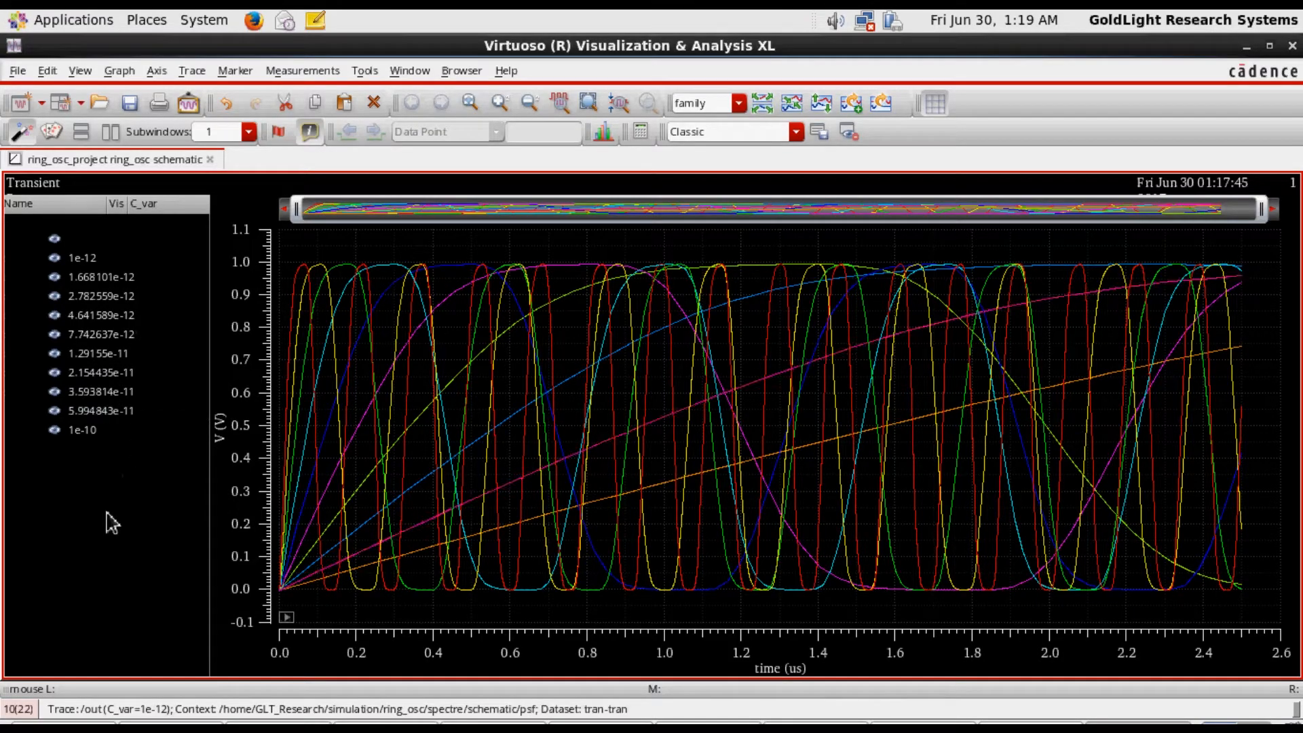
Widen the legend further and highlight the traces for C_var 1.668101e-12, 2.782559e-12 and 4.641589e-12, ending with the whole /out family
left_click(77, 275)
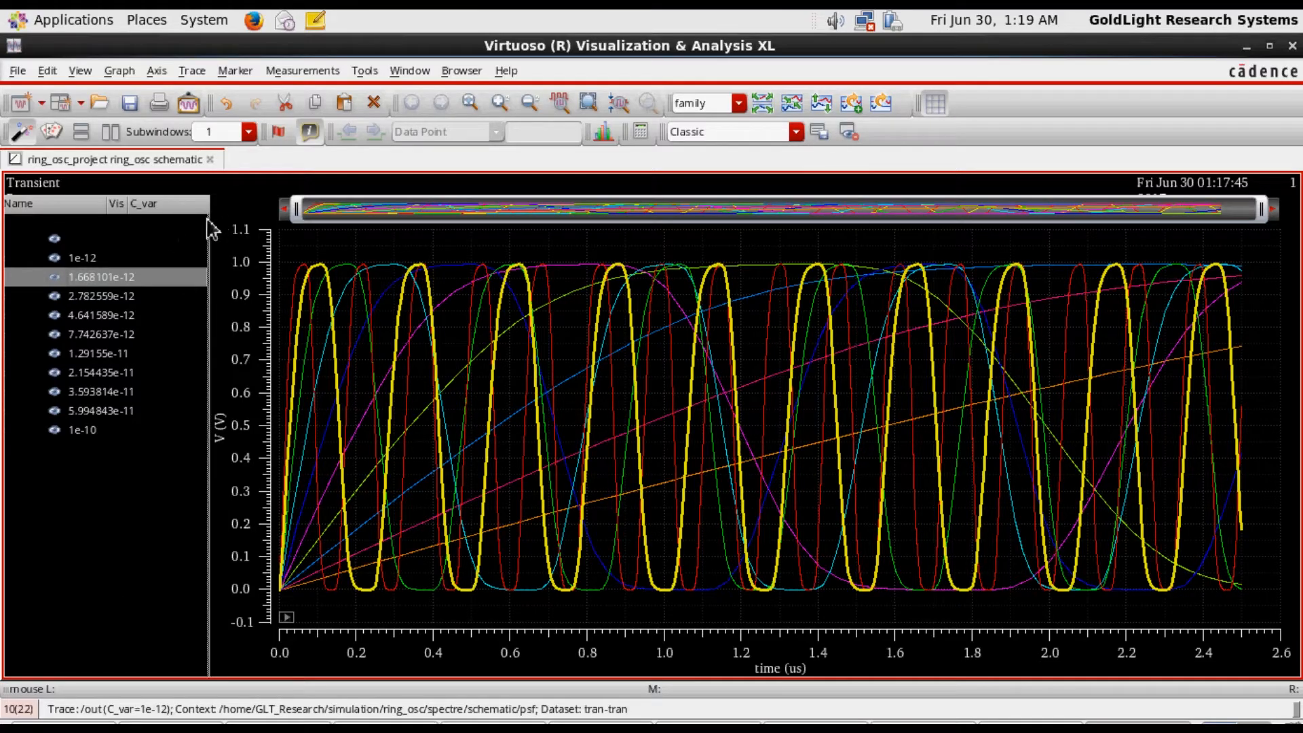
left_click_drag(212, 225, 377, 227)
left_click(248, 301)
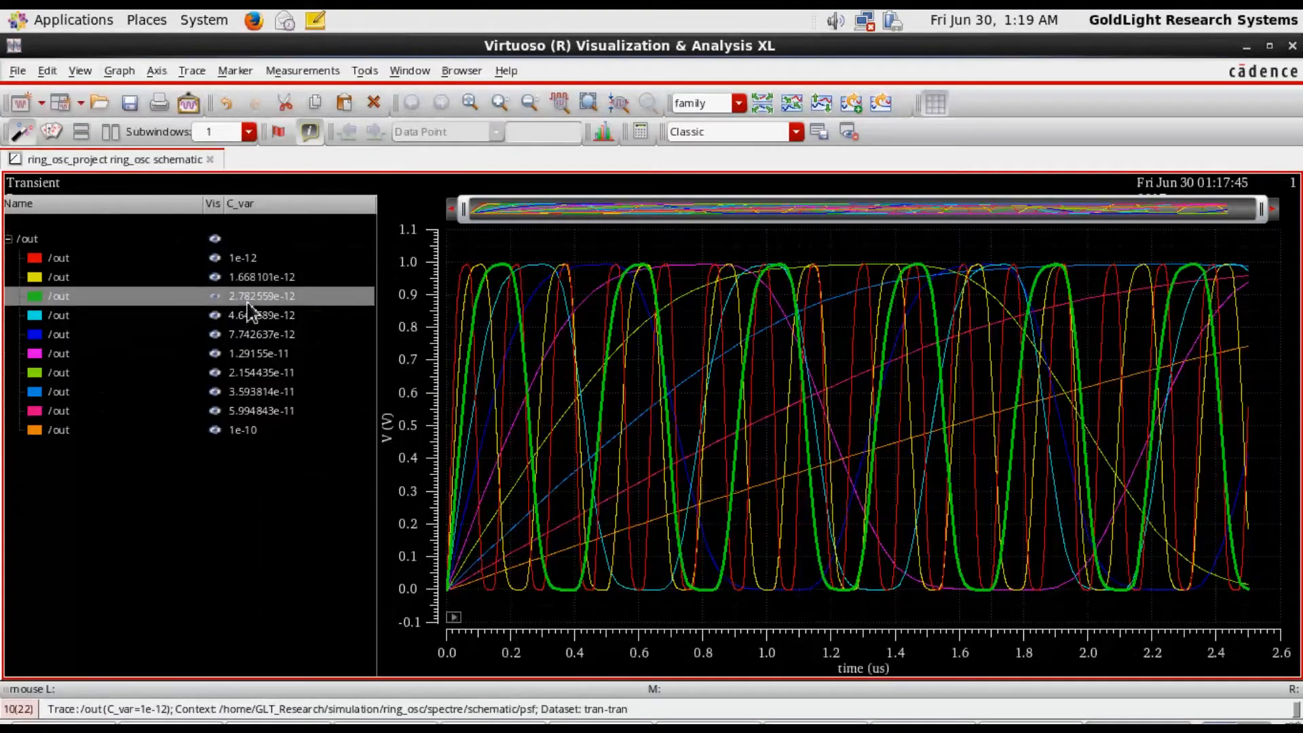
left_click(251, 316)
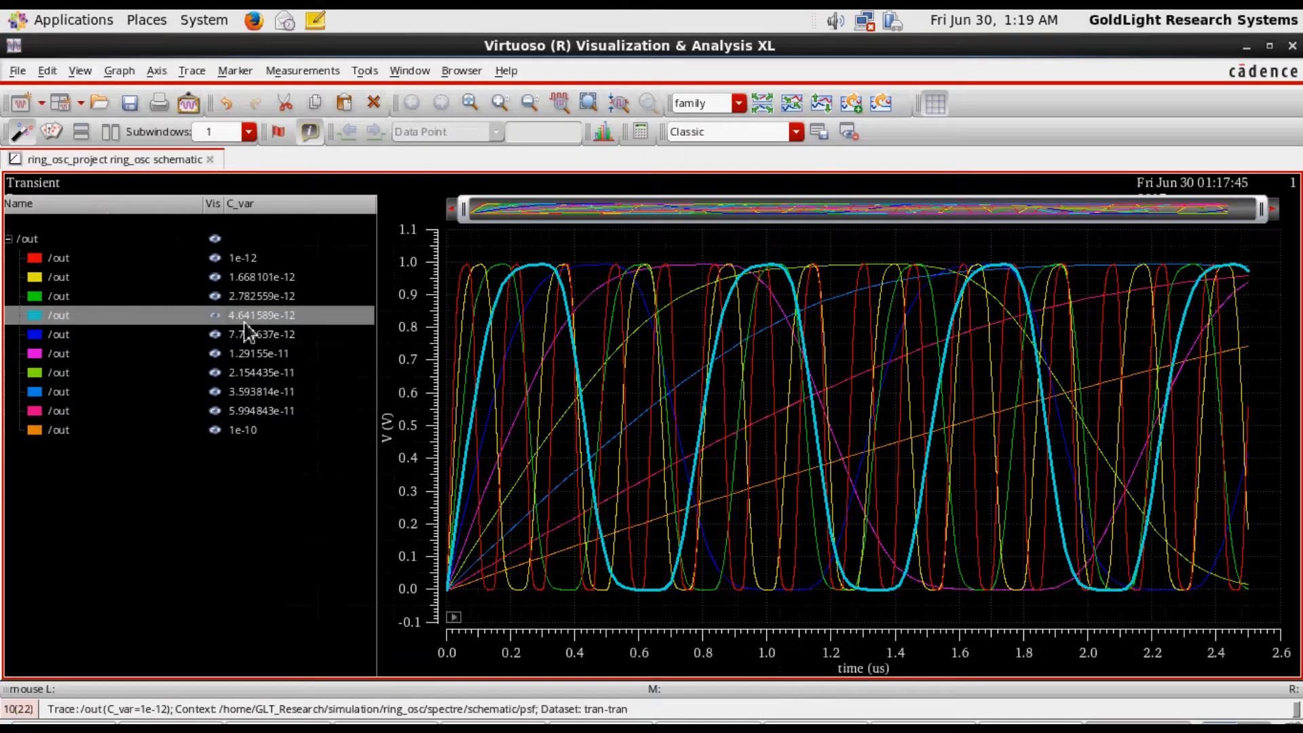
left_click(42, 242)
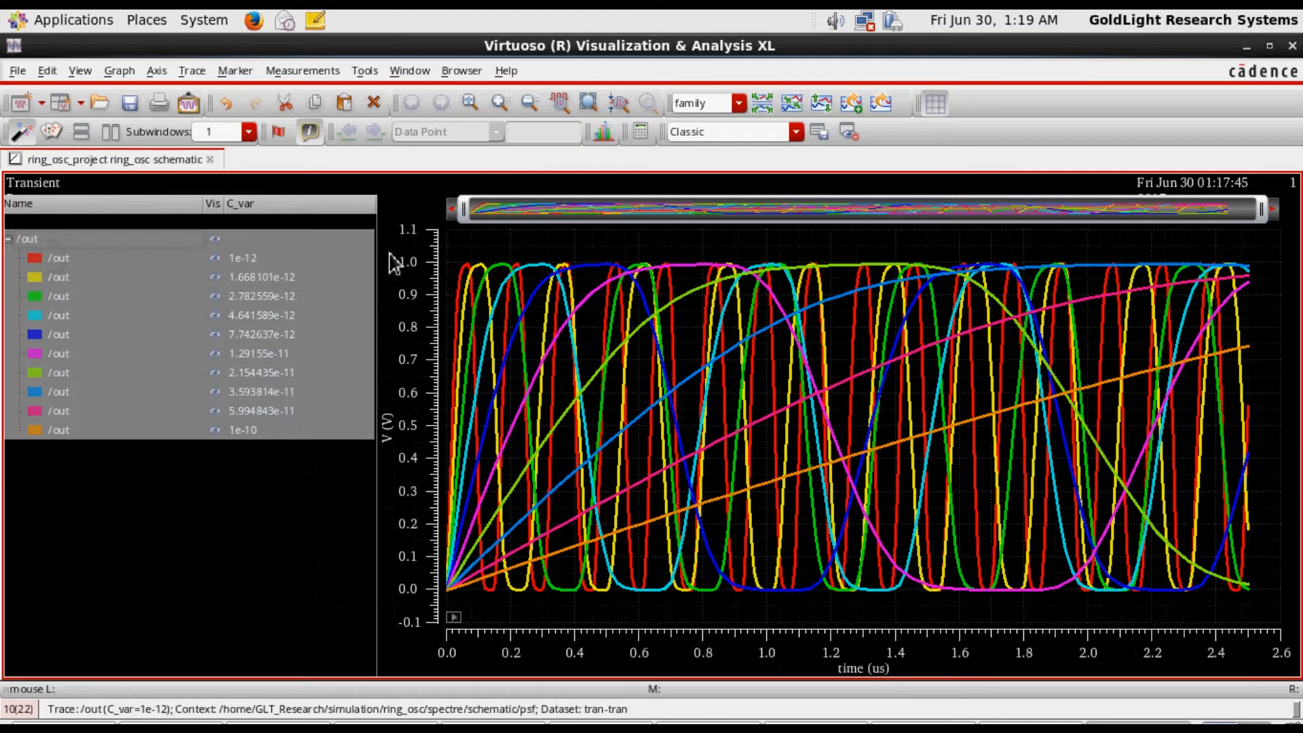
Try to split the current strip with the whole /out family selected, and clear the family selection
left_click(119, 71)
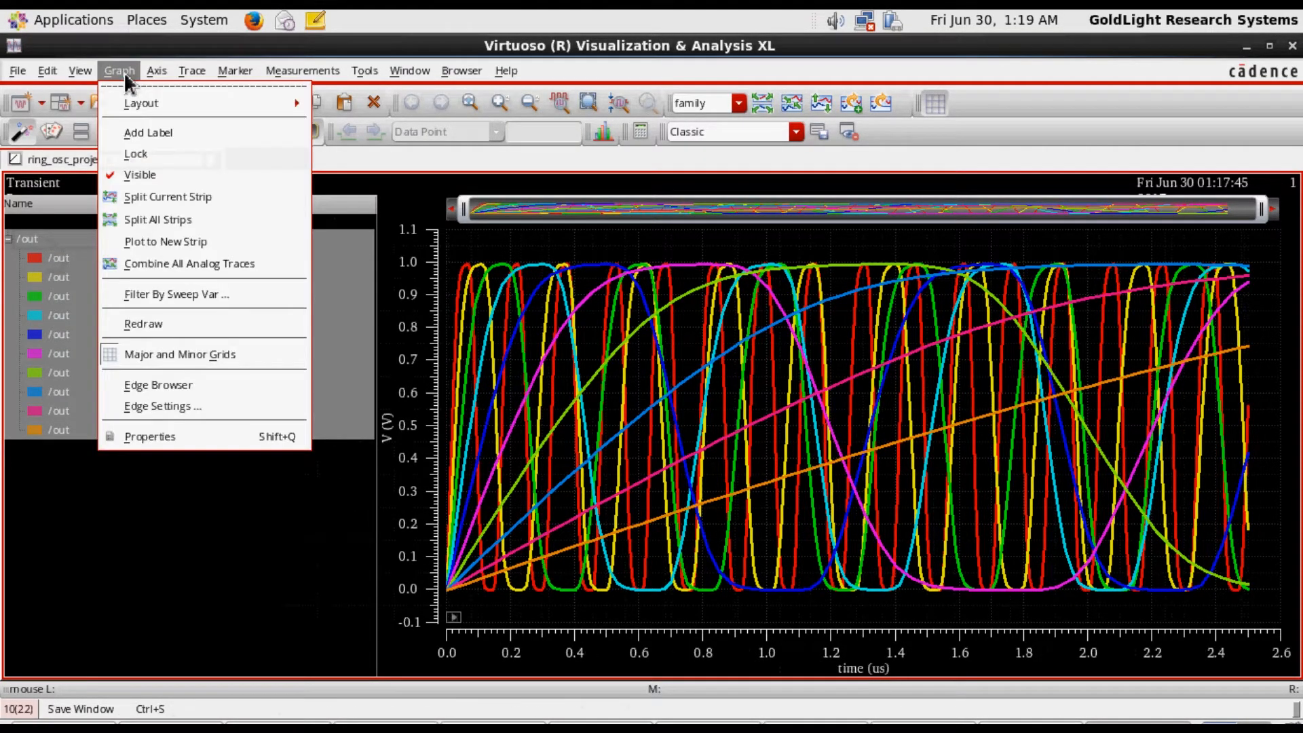
left_click(166, 197)
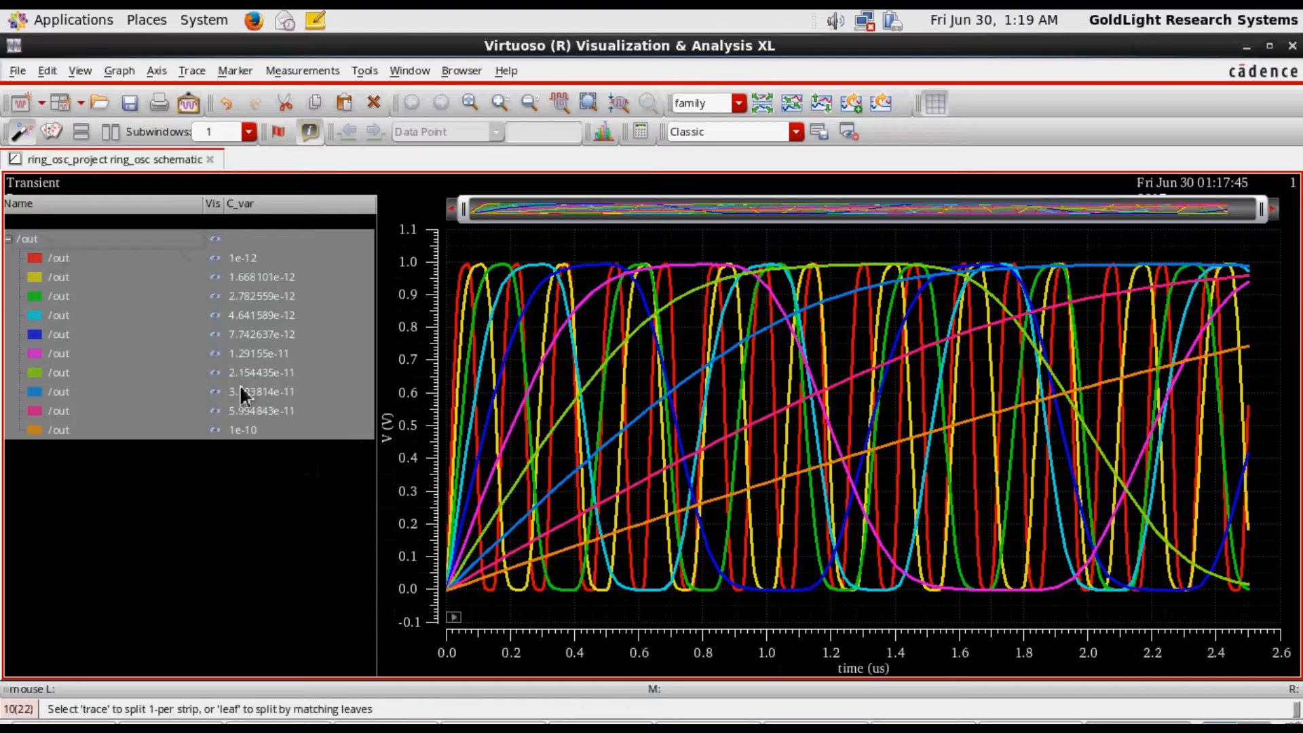
left_click(155, 451)
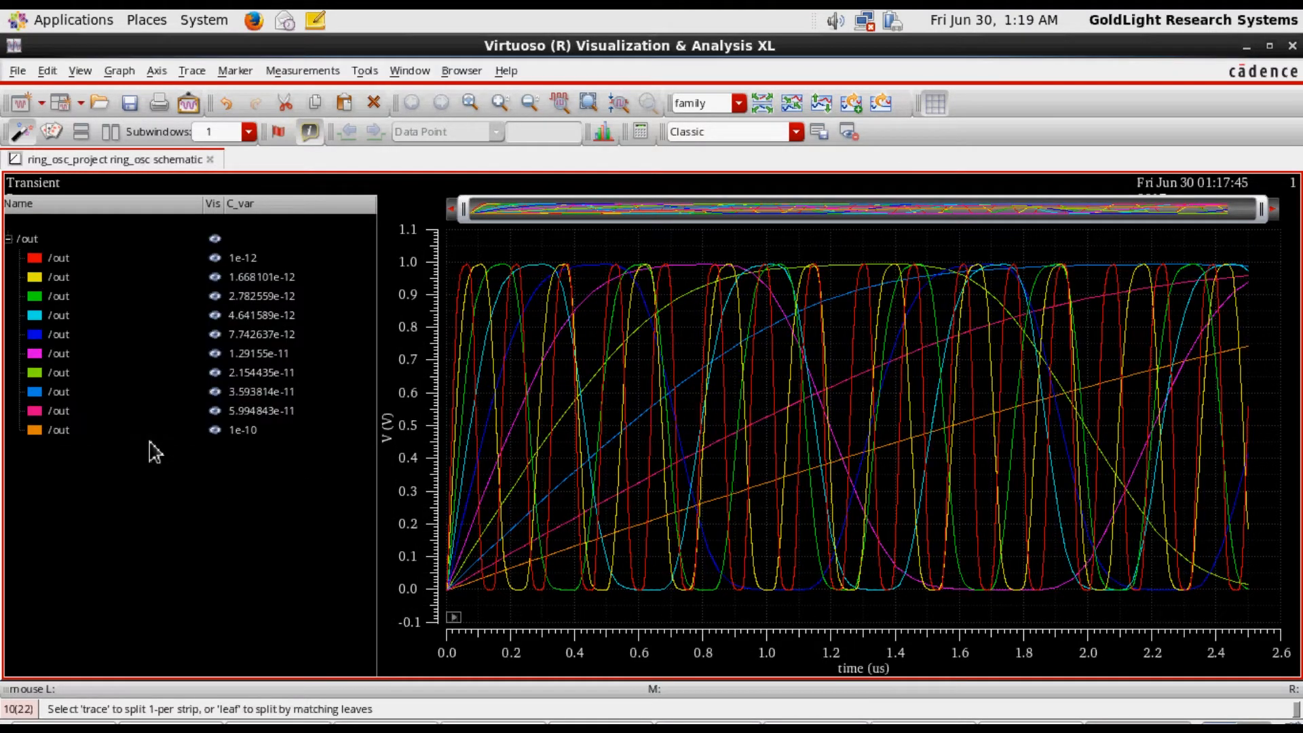
left_click(30, 245)
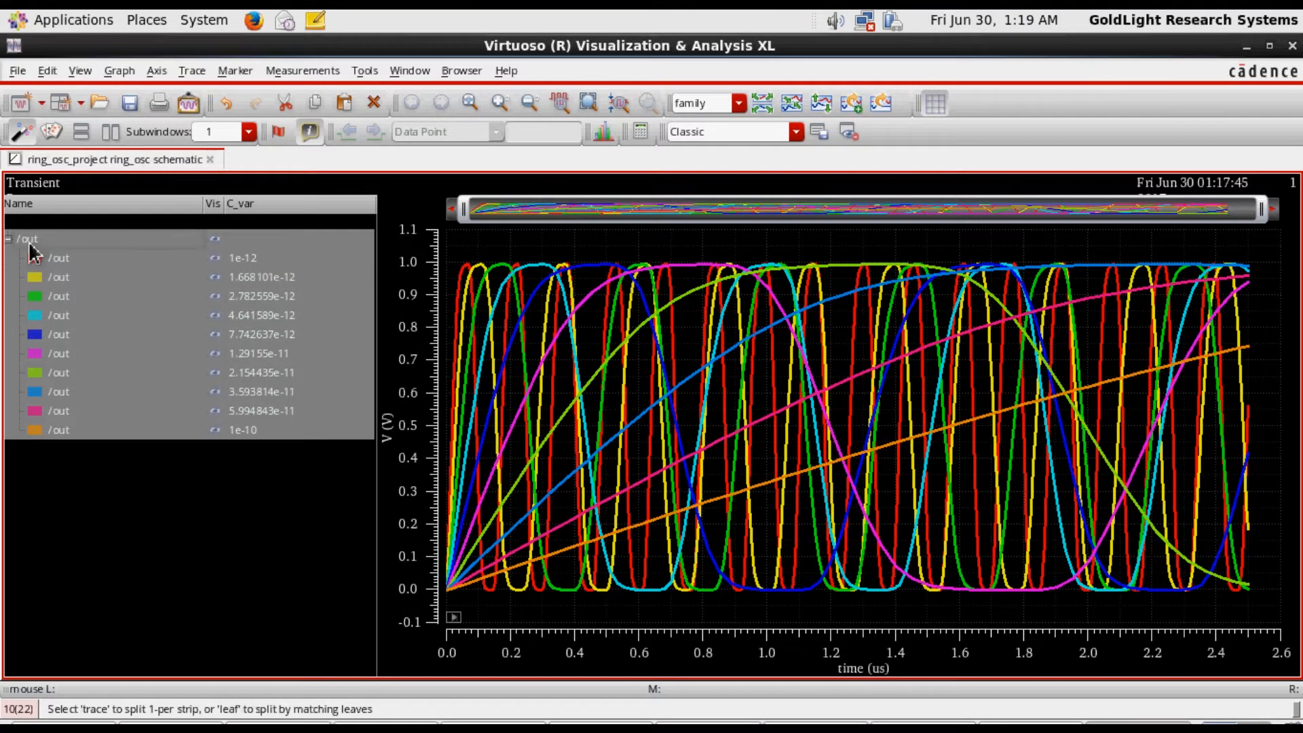
right_click(32, 254)
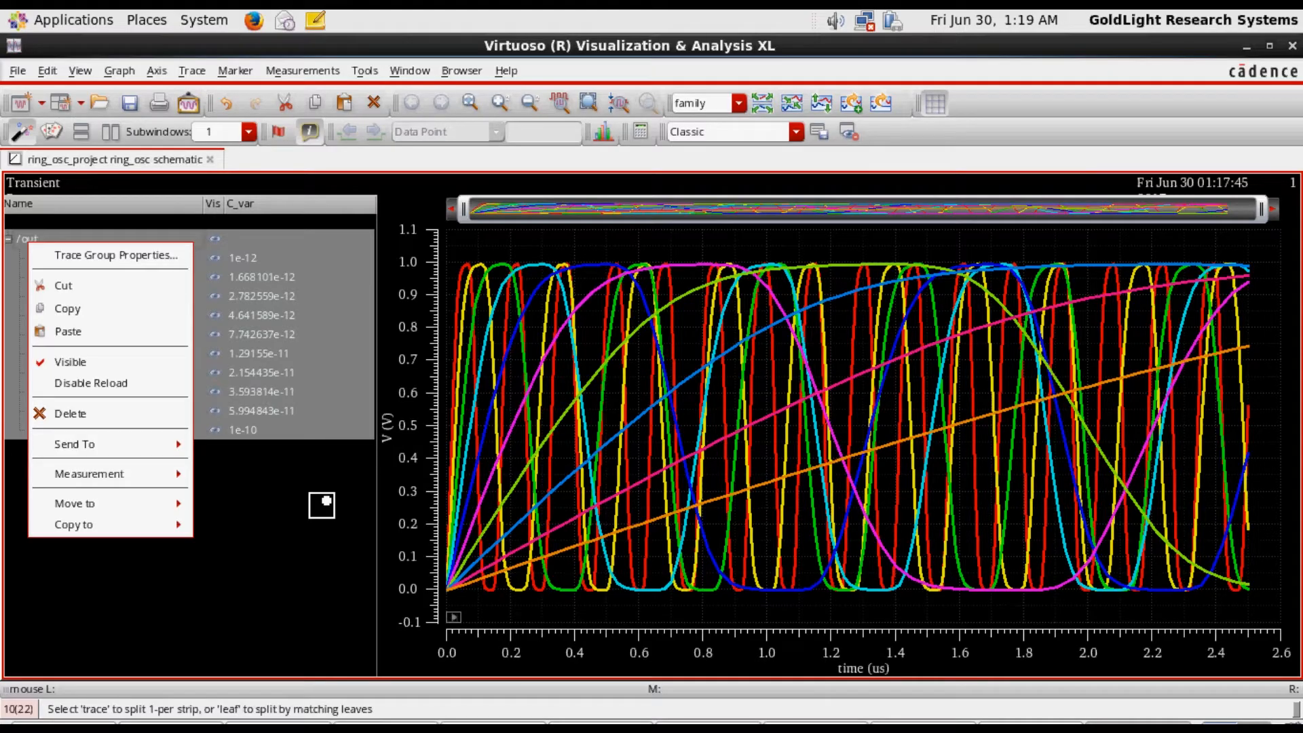
left_click(322, 505)
left_click(105, 468)
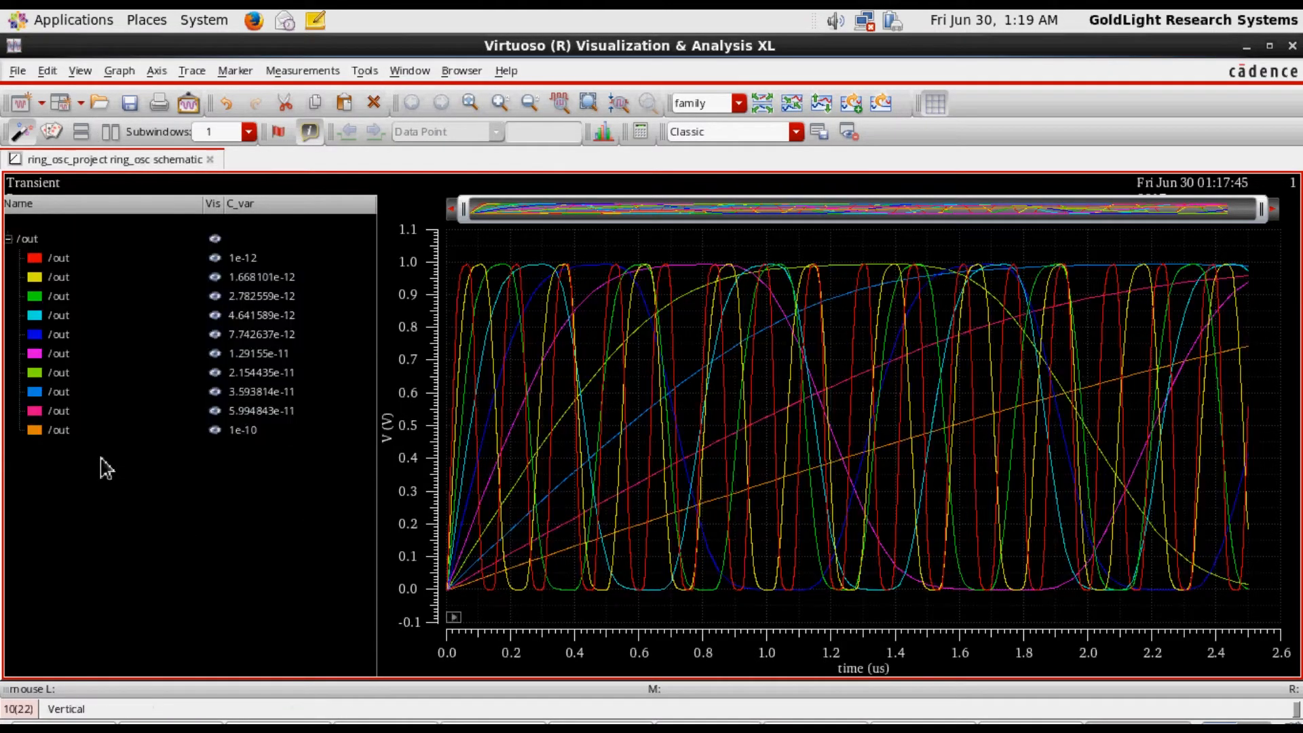
Try to split all strips with the whole /out family selected
left_click(30, 241)
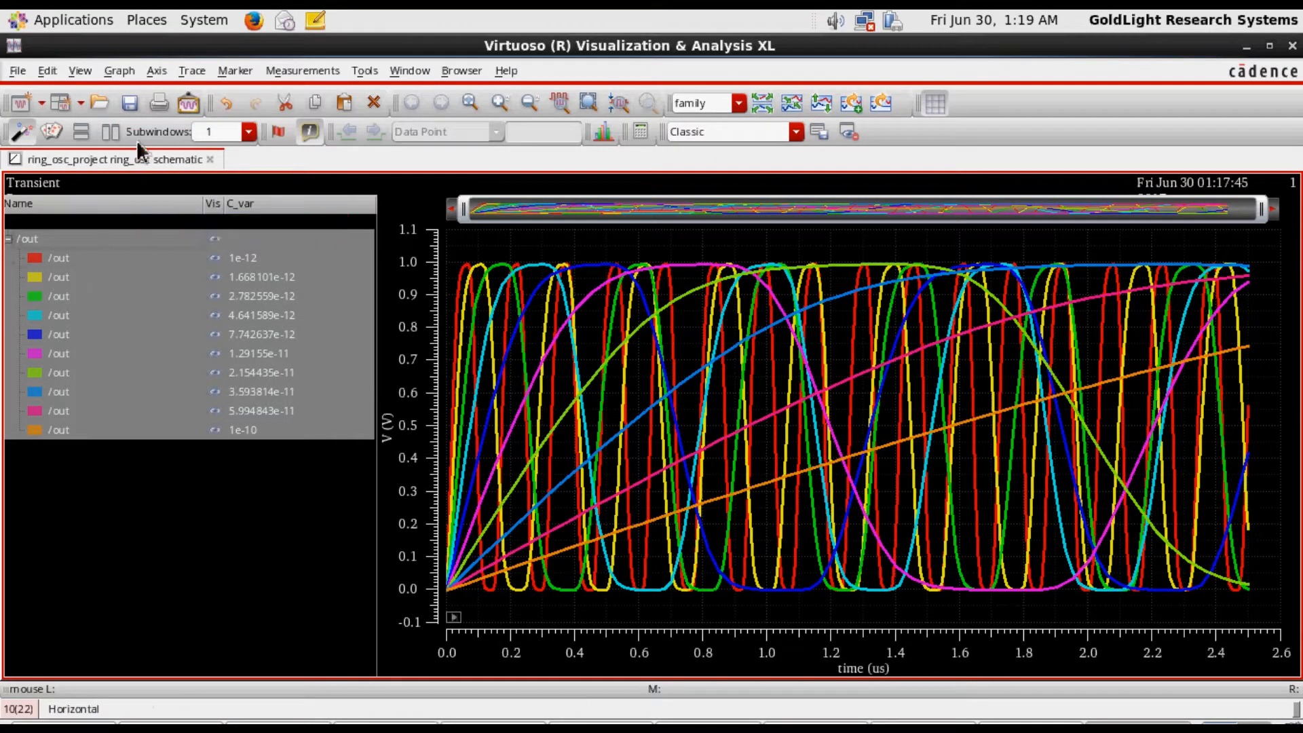
left_click(119, 71)
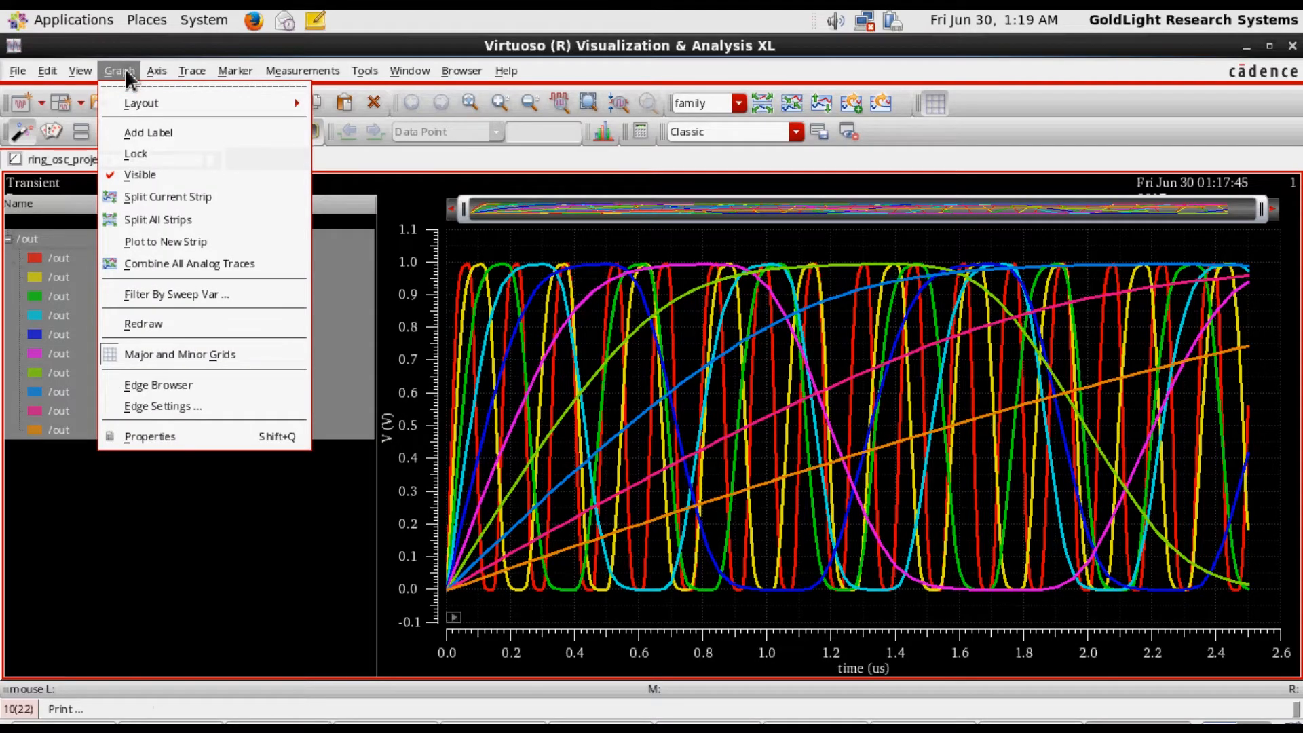
left_click(176, 227)
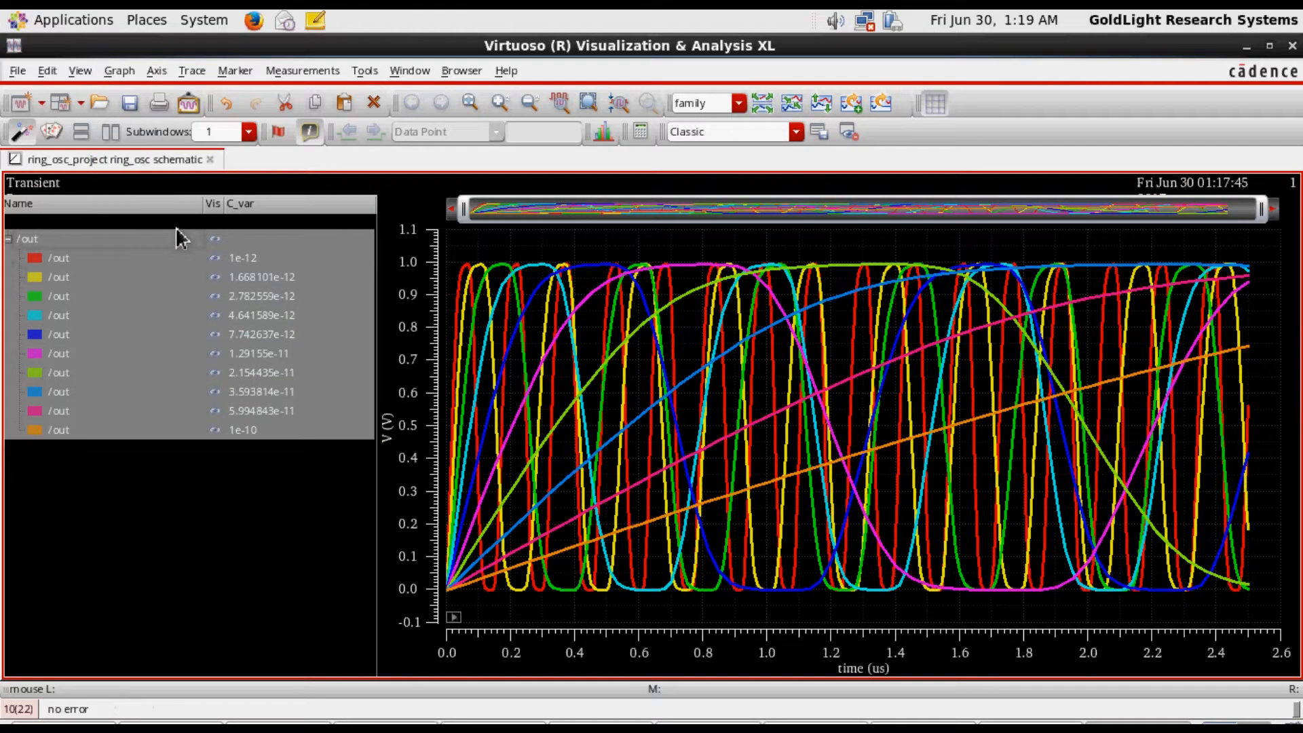
left_click(175, 474)
Try to separate the /out traces from C_var 1e-12 to 1e-10 by moving them to a new strip, and expand the family
left_click_drag(67, 259, 137, 432)
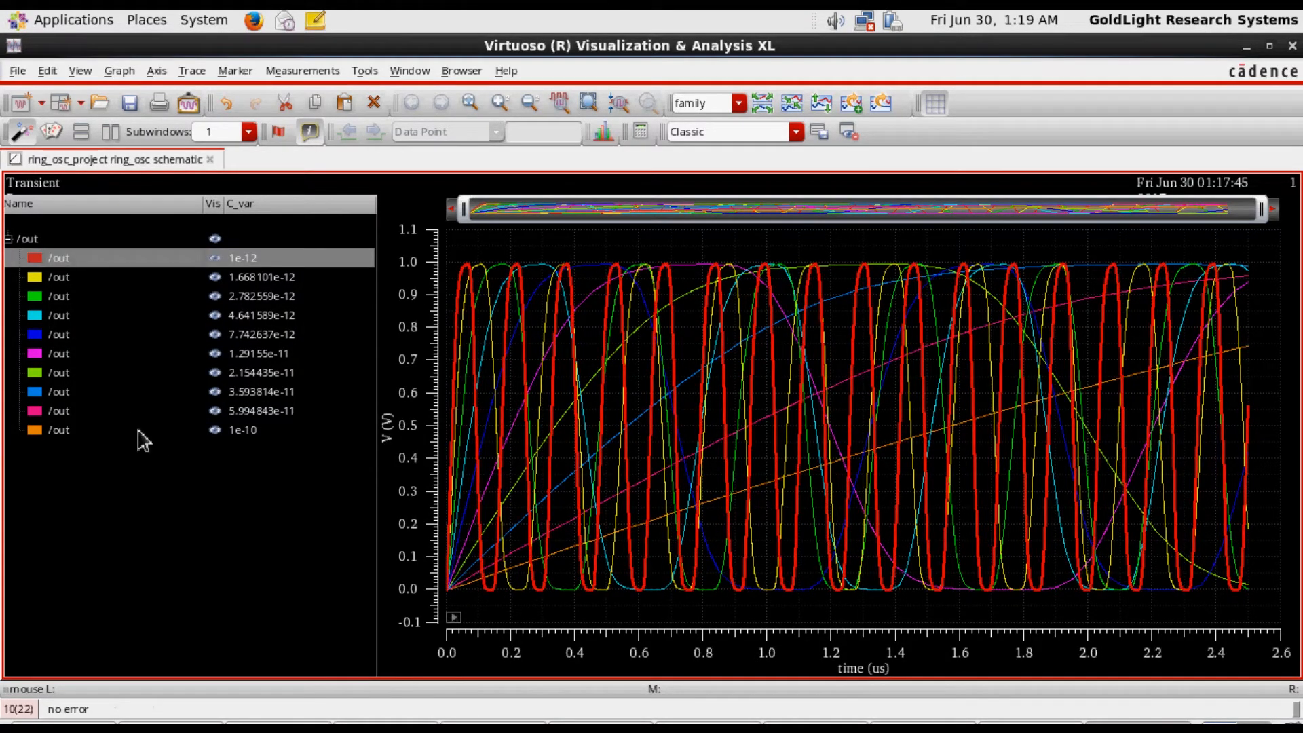
left_click(137, 432)
left_click(121, 480)
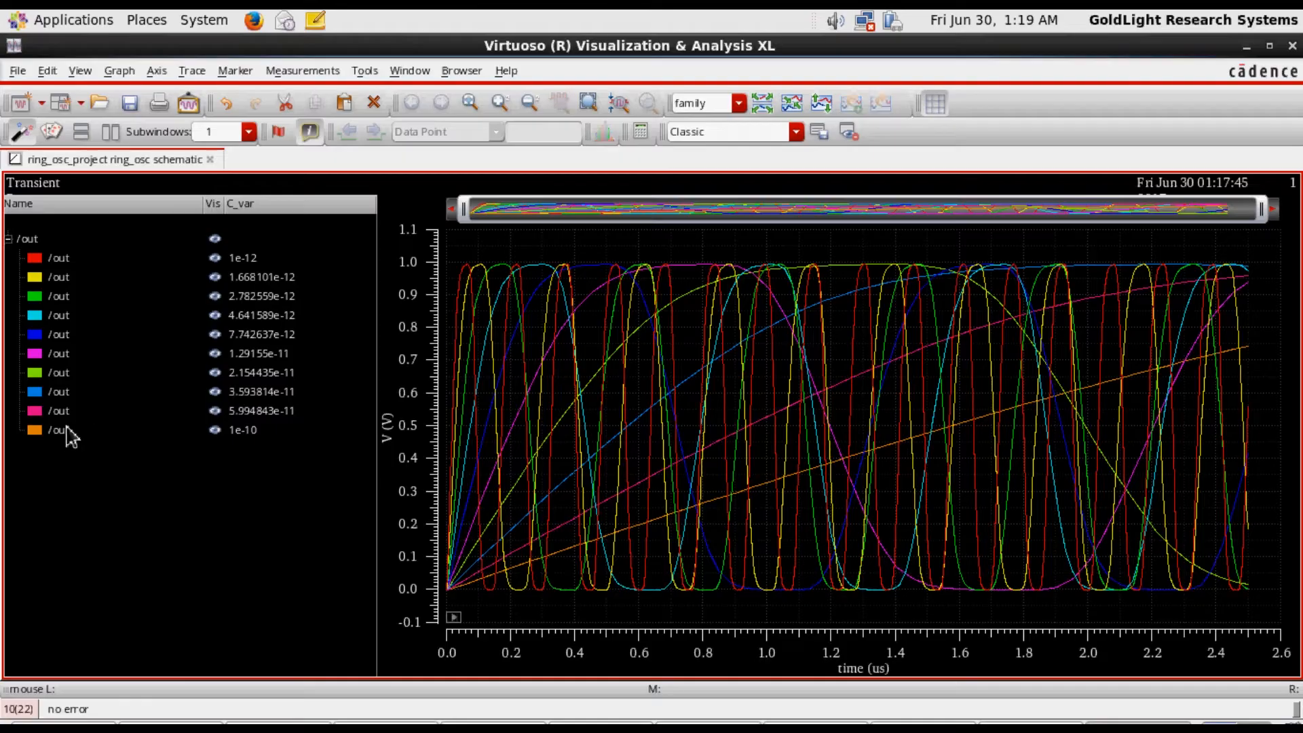
left_click(67, 430)
left_click(63, 262, "shift")
right_click(65, 266)
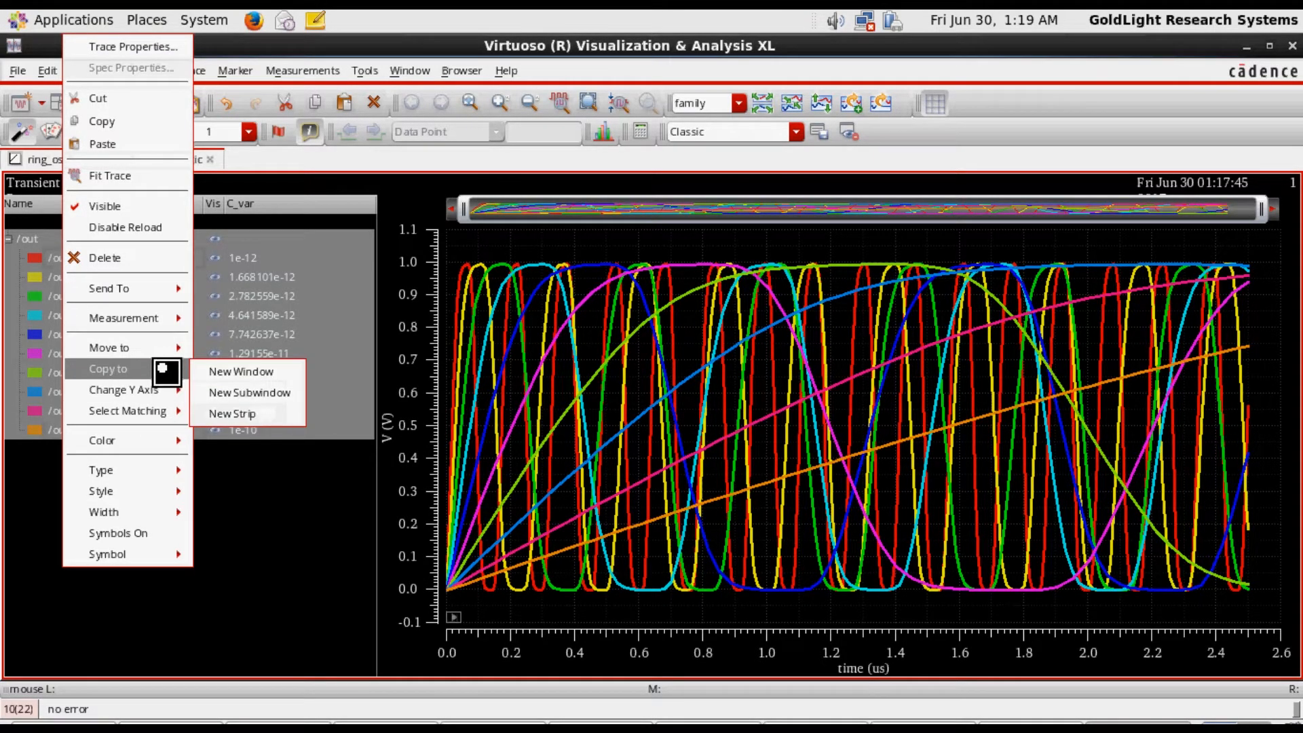
mouse_move(166, 347)
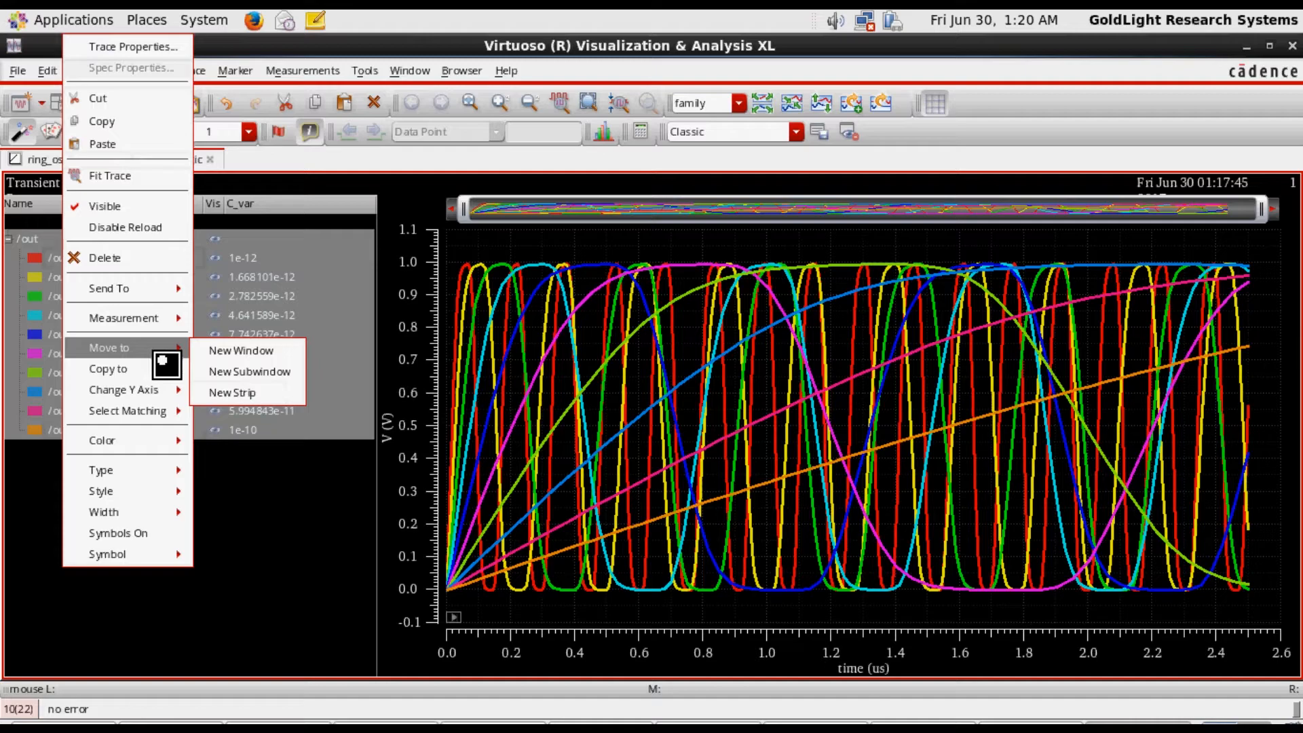
left_click(236, 393)
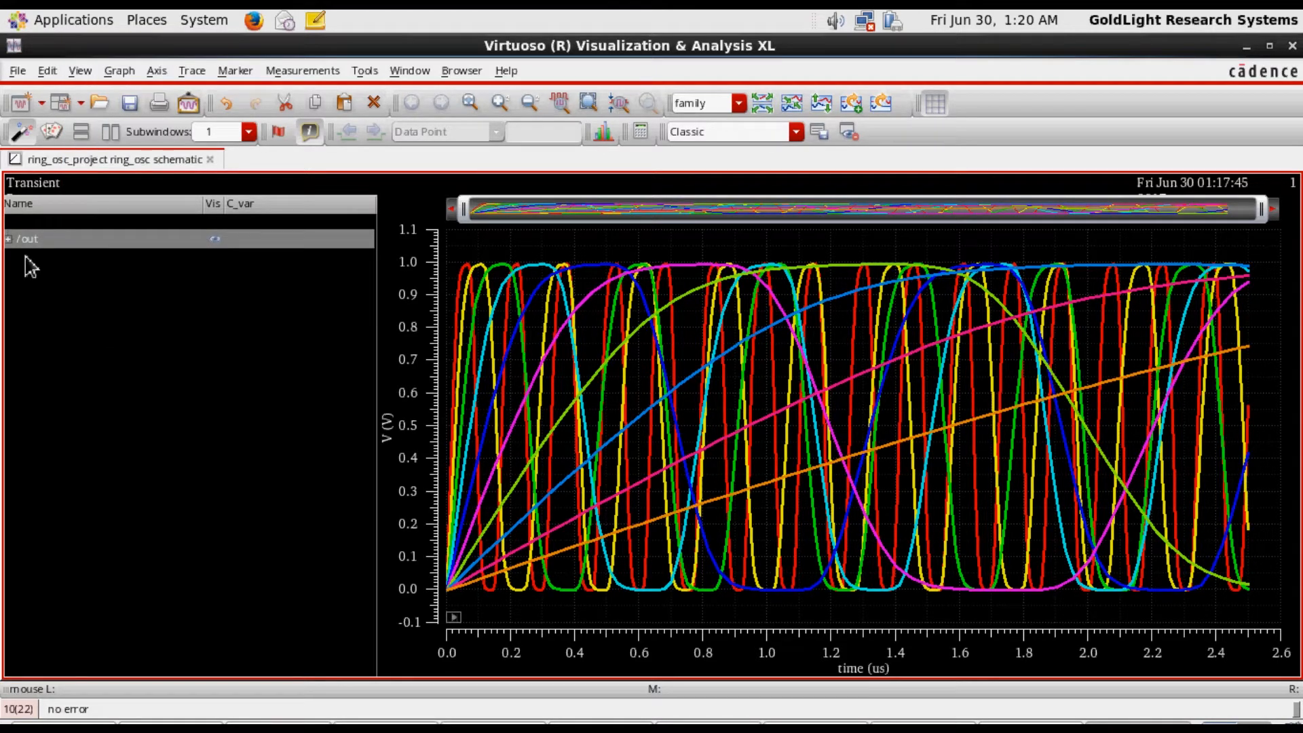
left_click(8, 238)
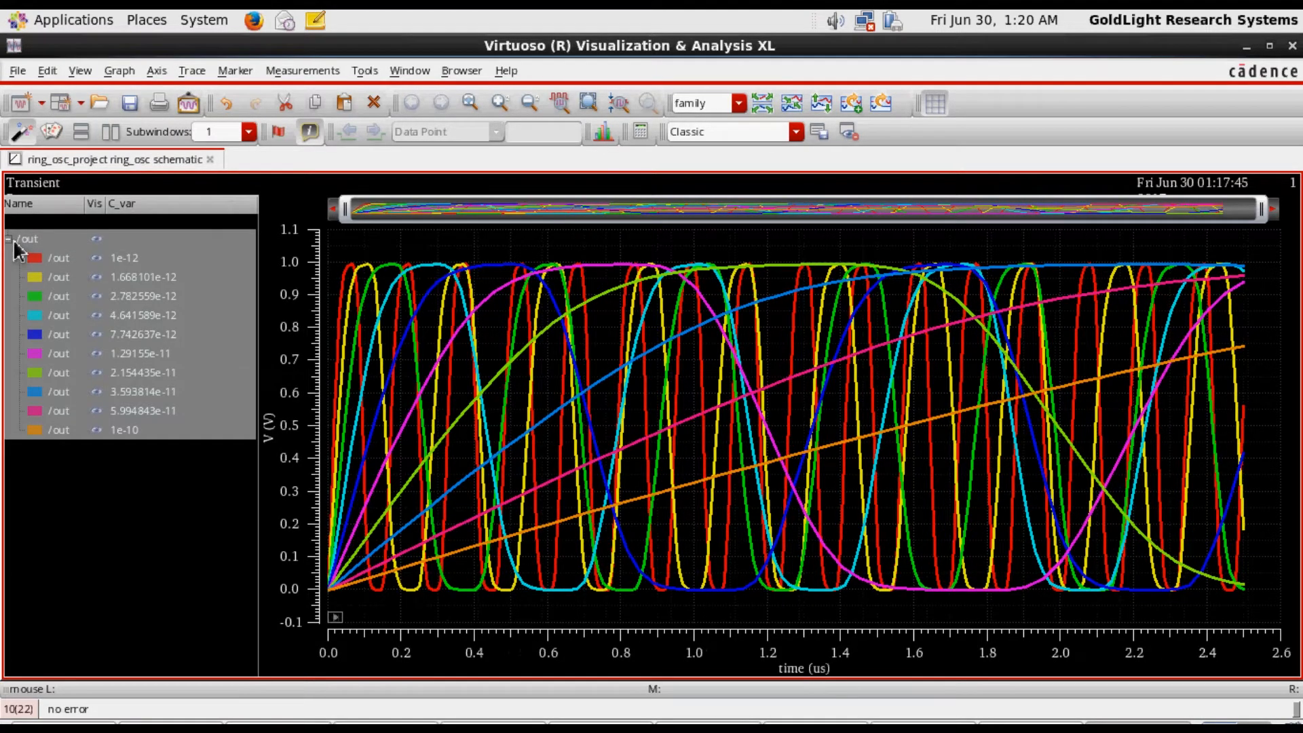
Try moving the collapsed /out family as one trace group to a new strip, and expand its list of traces
right_click(13, 240)
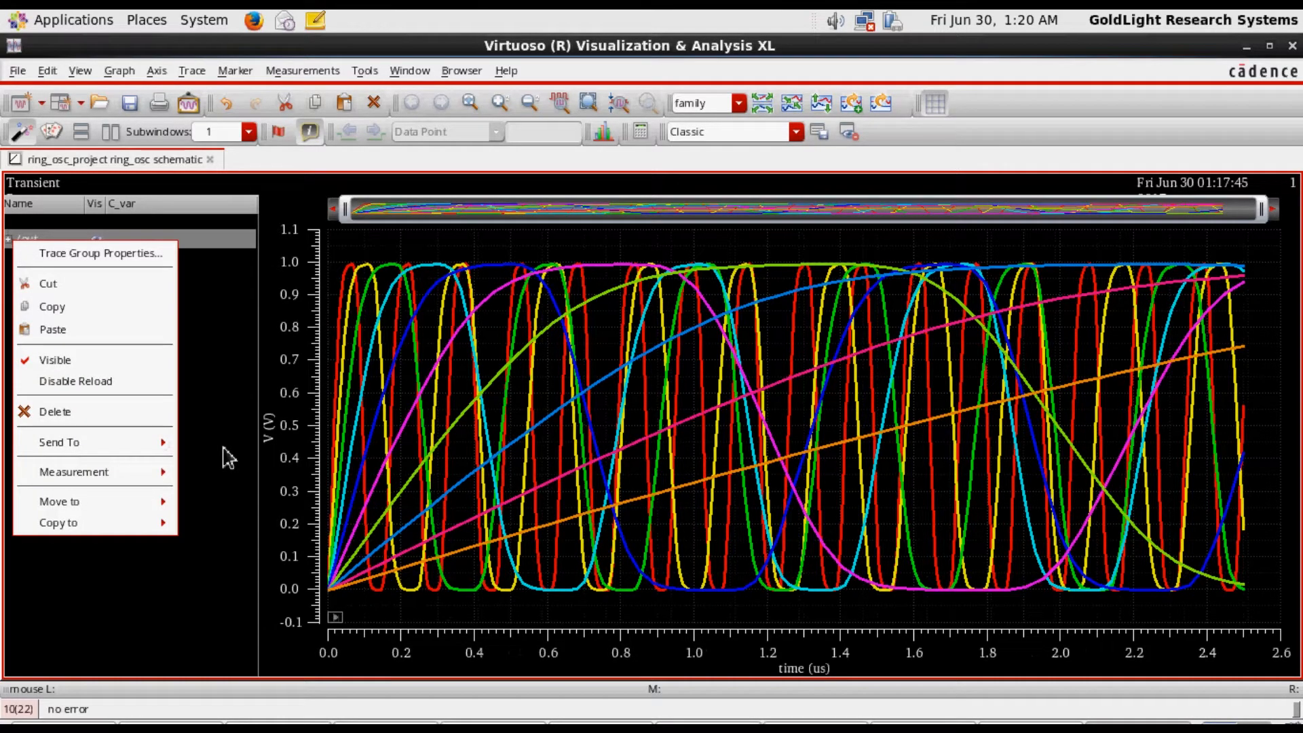
left_click(202, 410)
left_click(65, 251)
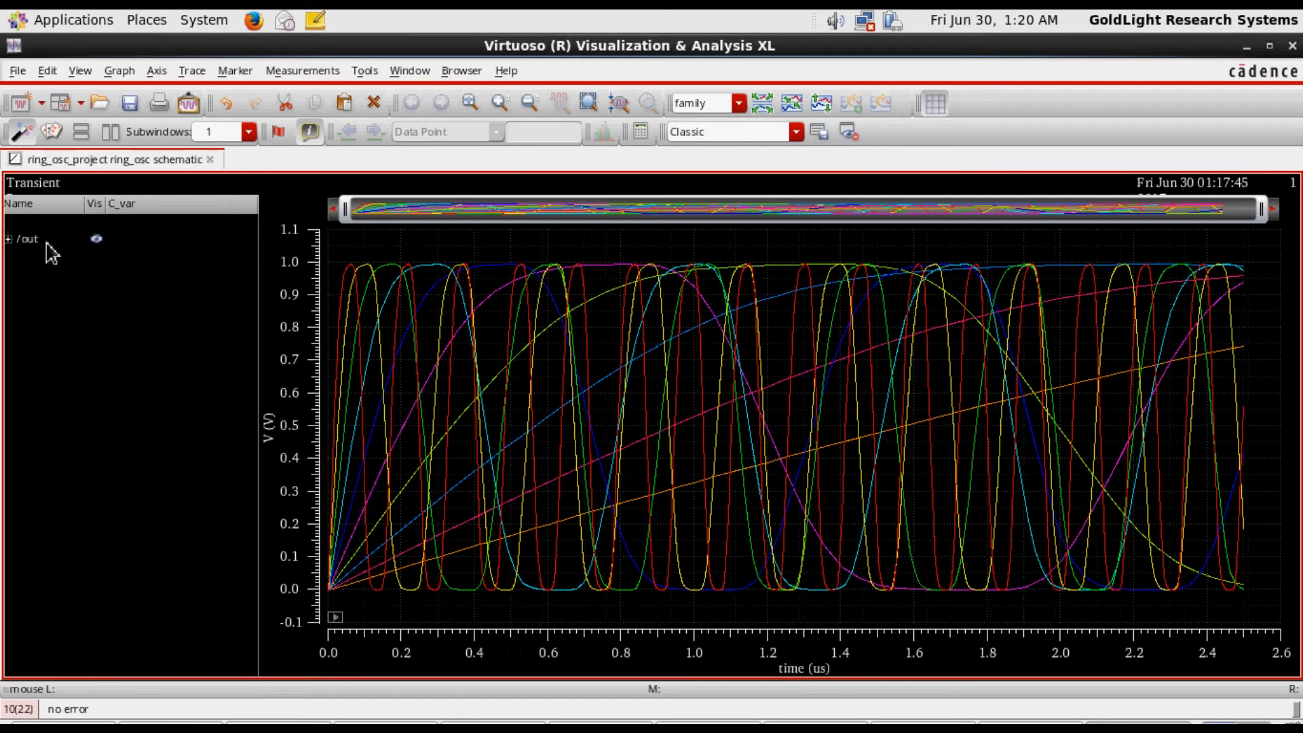
left_click(44, 242)
right_click(38, 241)
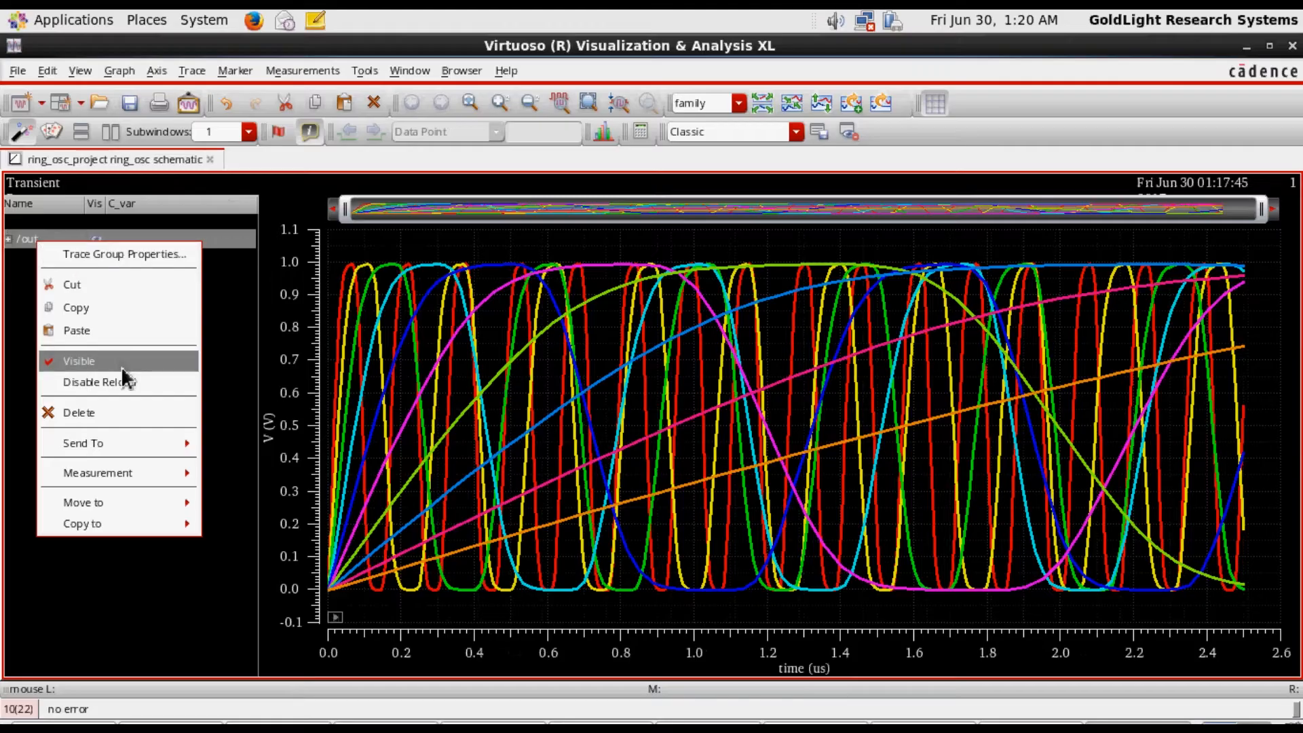
mouse_move(154, 504)
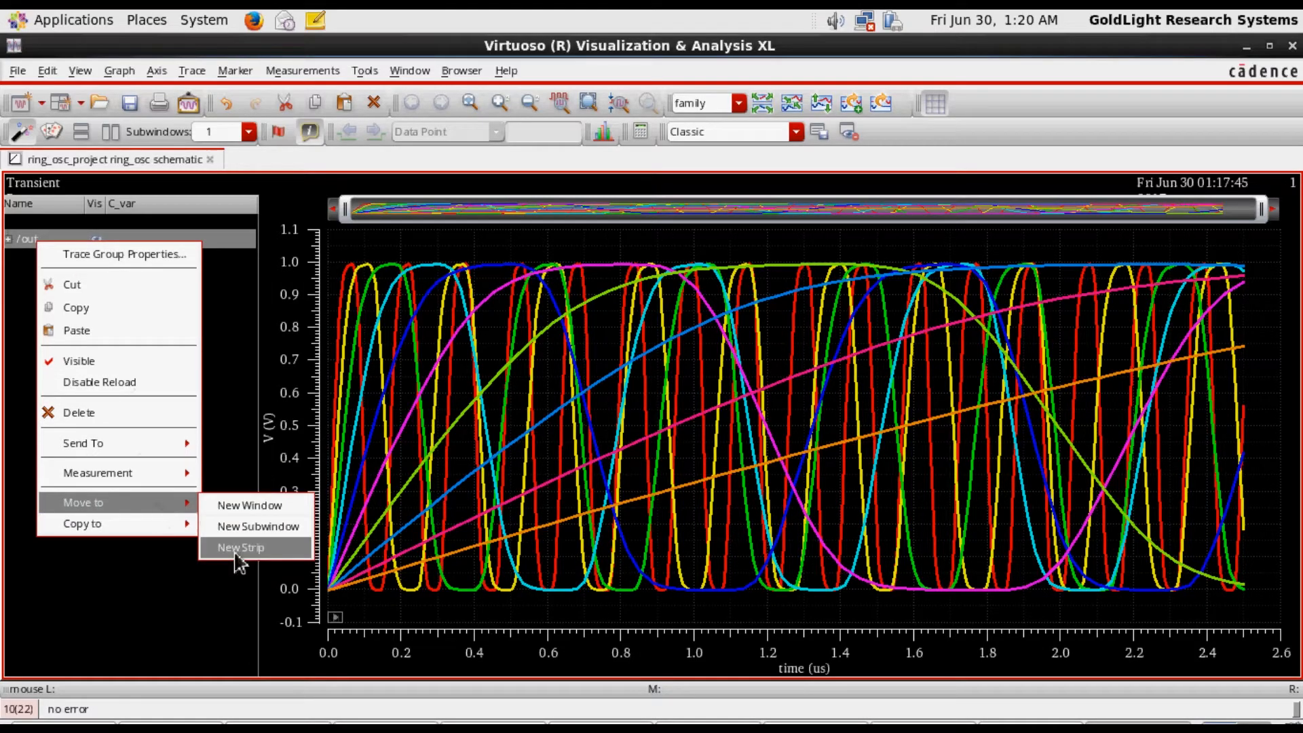
left_click(236, 551)
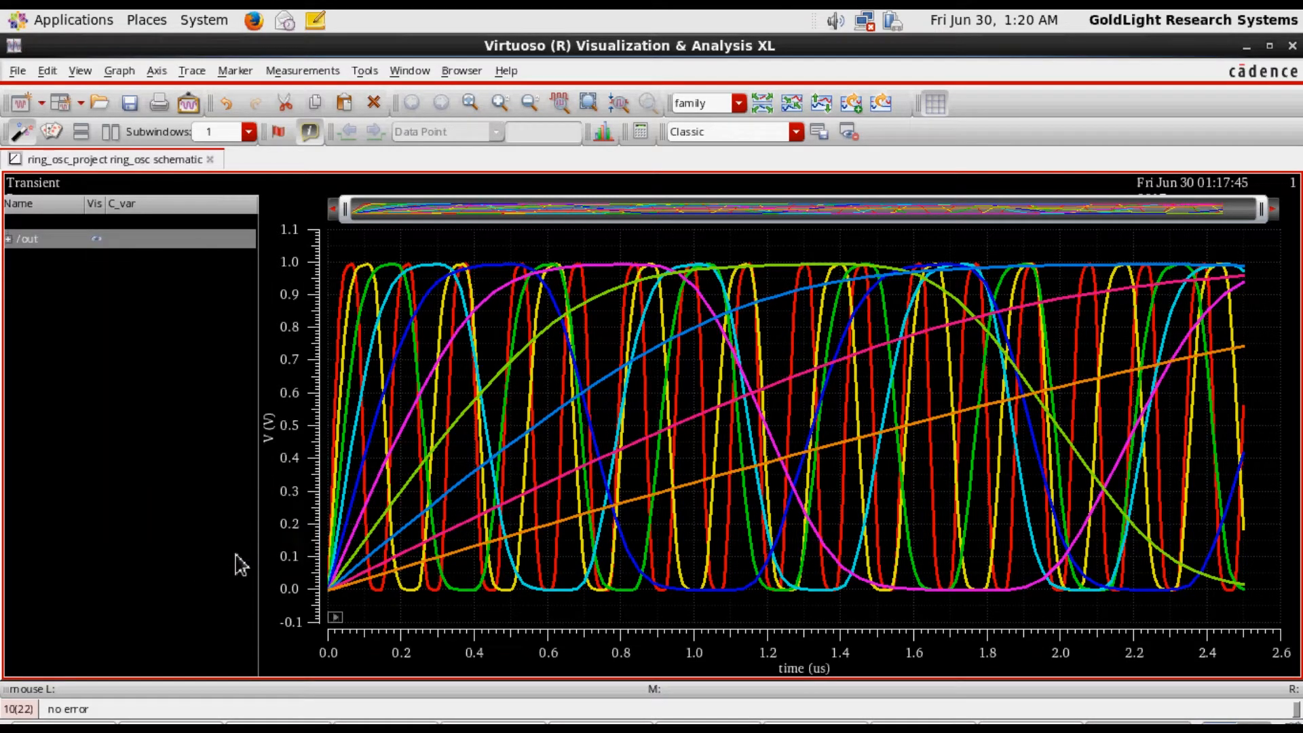
left_click(8, 238)
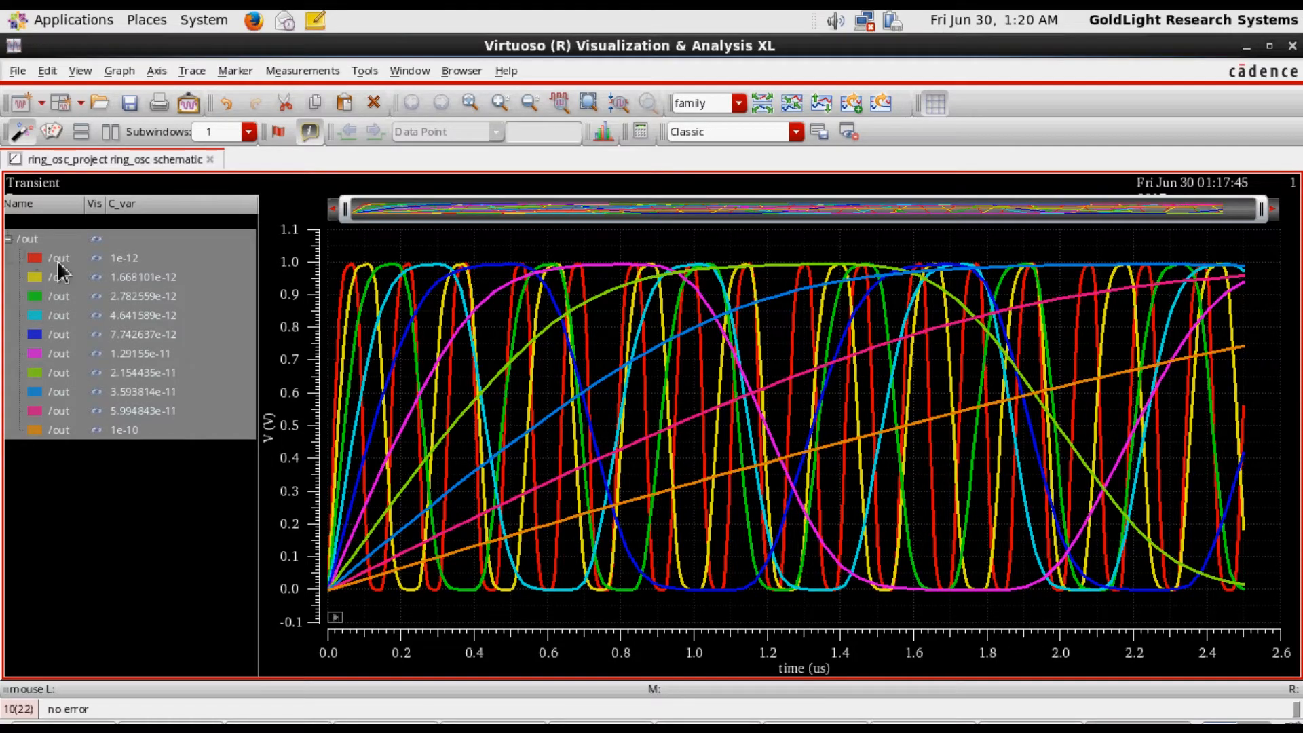
Highlight the /out trace for C_var 1e-10 alone, and clear the selection
left_click(112, 469)
left_click(76, 433)
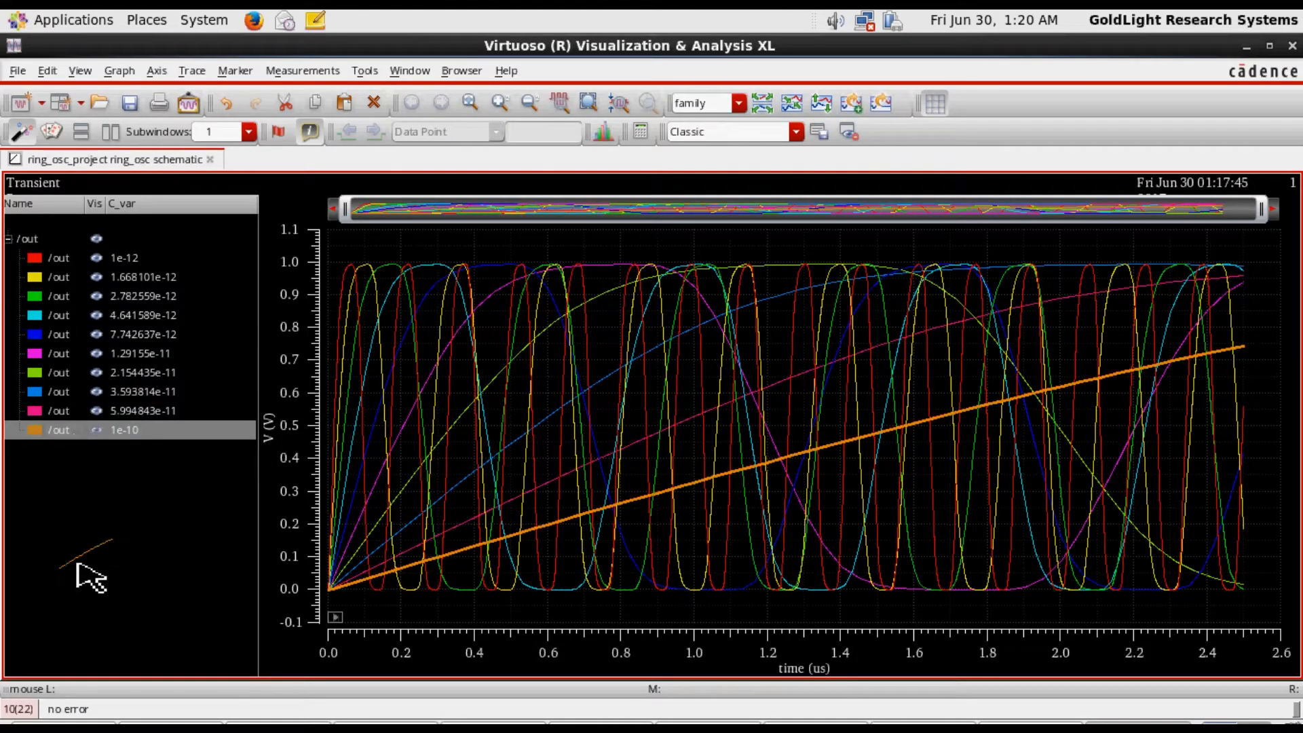
left_click(108, 573)
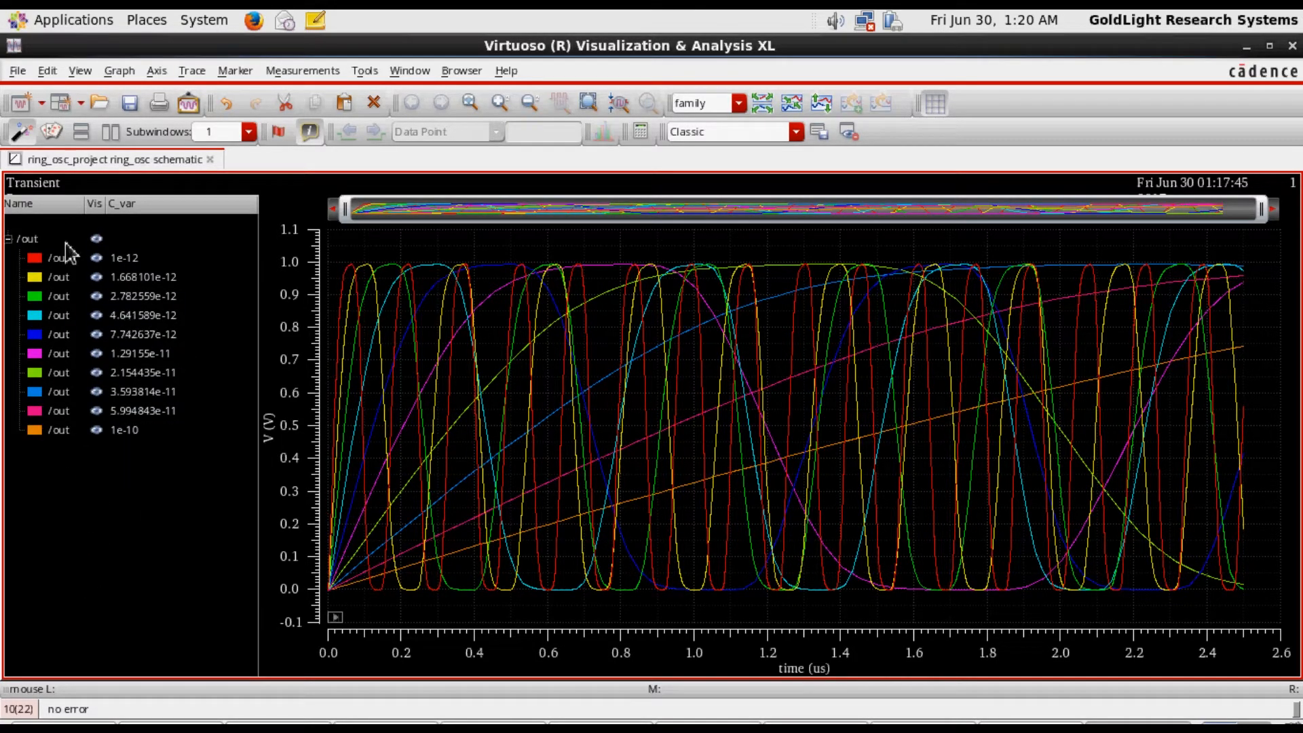
Retry splitting the current strip with the /out family selected, check the messages in the CDS.log window and return to the waveforms
left_click(43, 243)
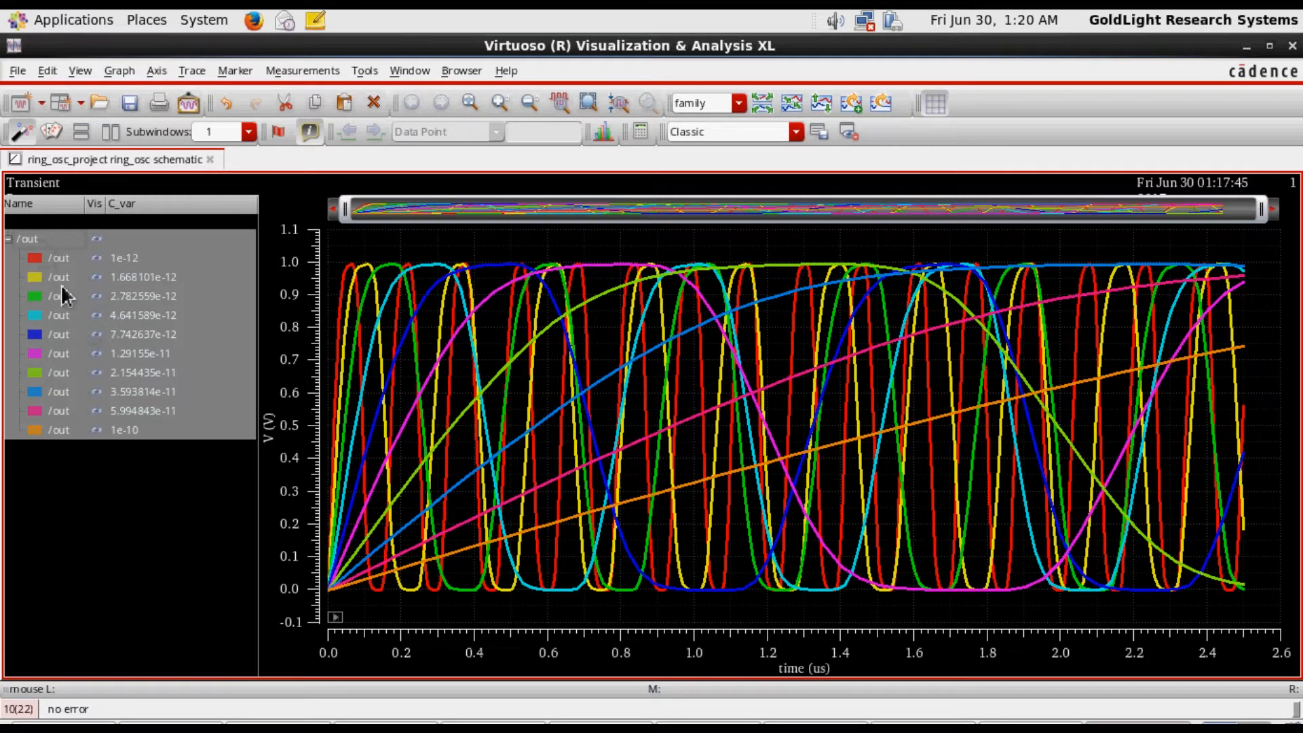
left_click(822, 117)
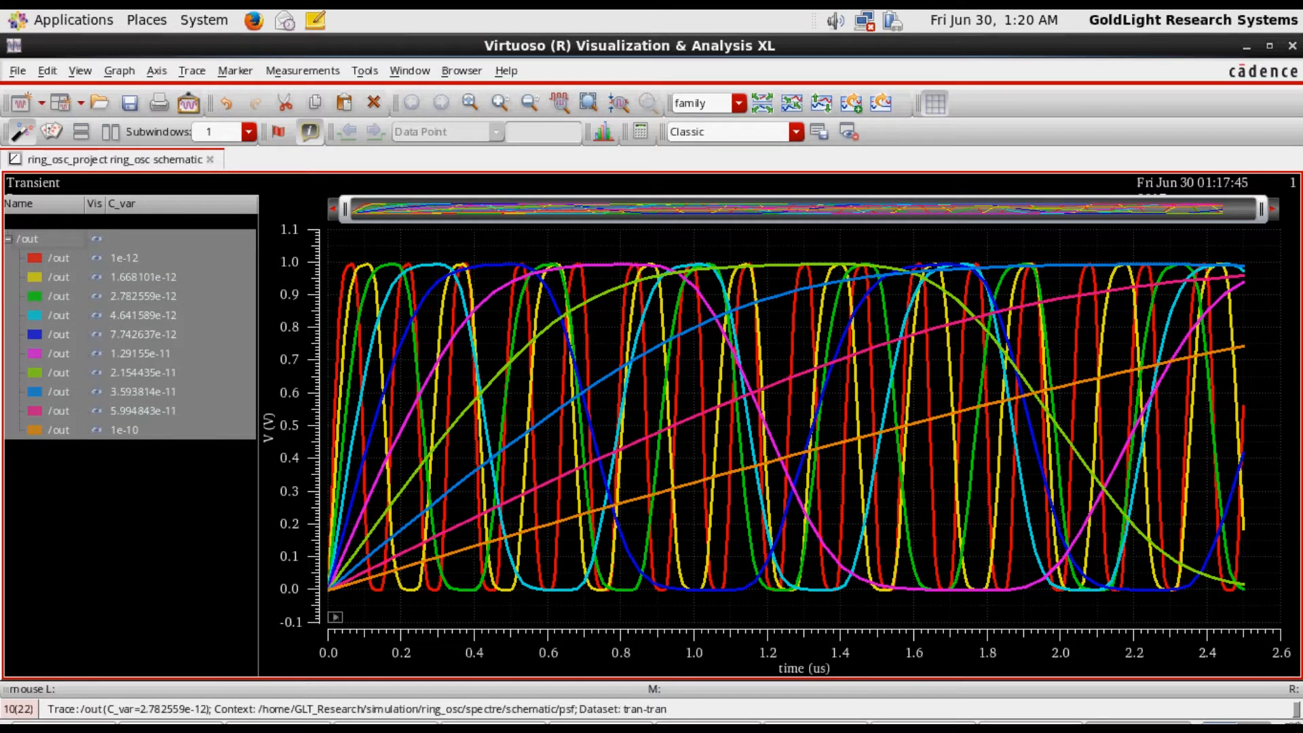
left_click(589, 727)
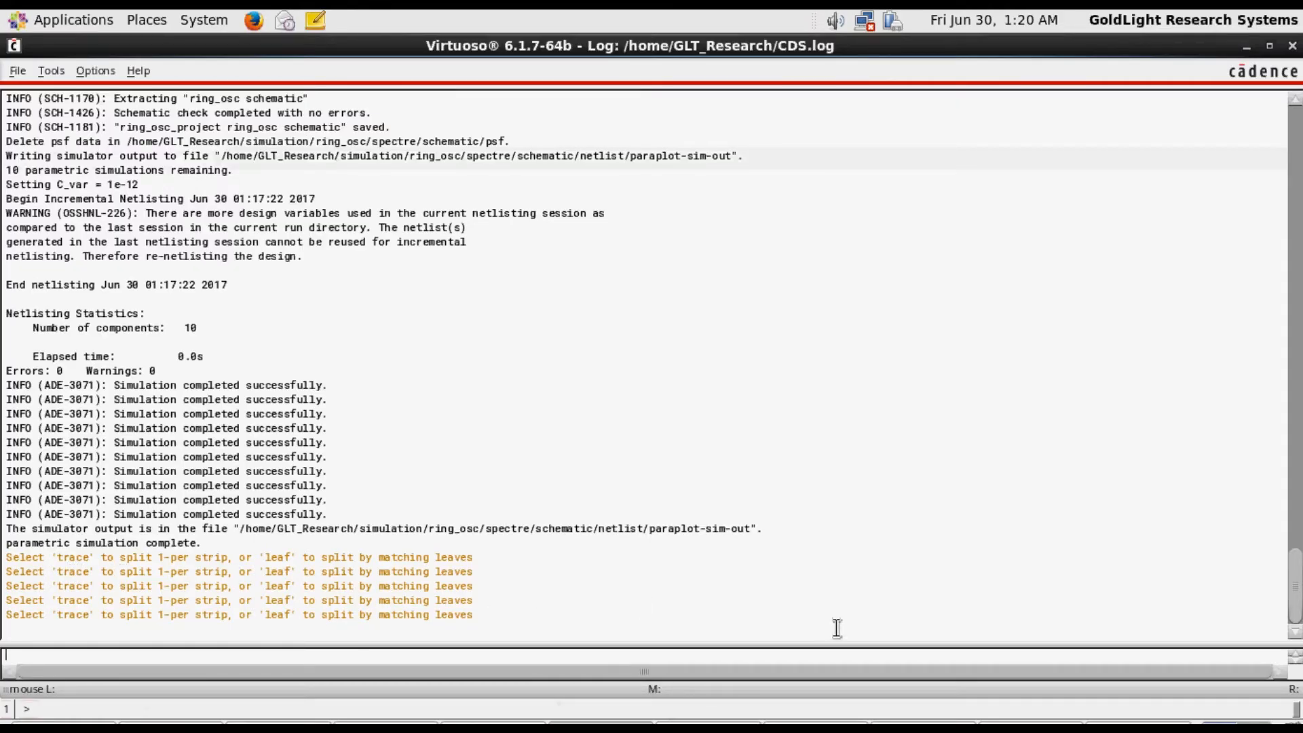
left_click(1019, 654)
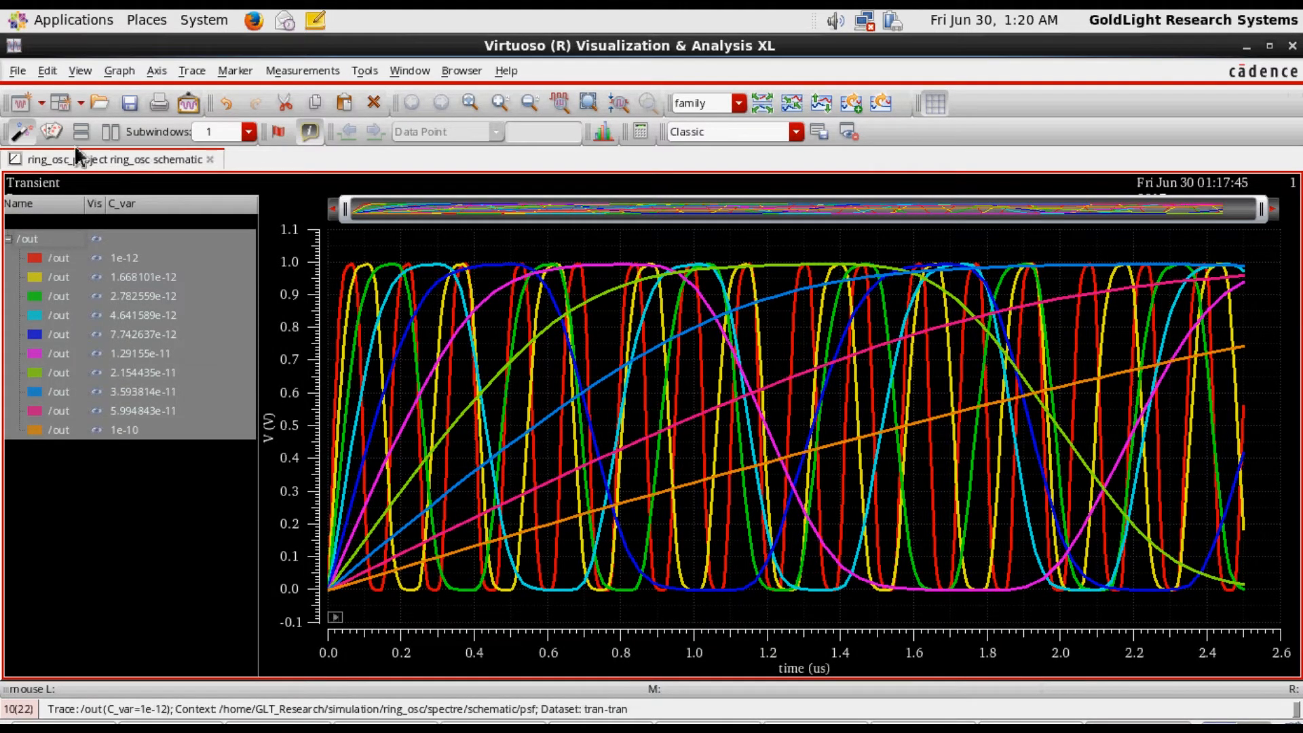
left_click(116, 72)
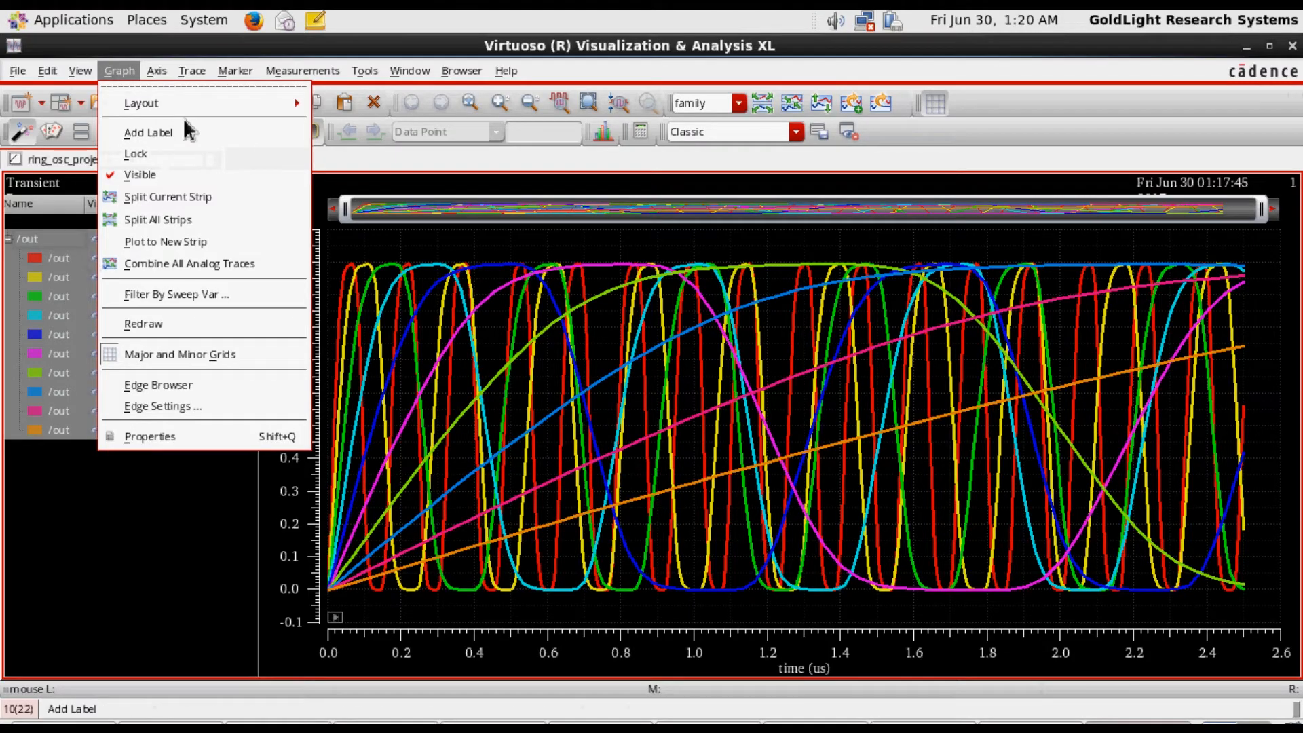
left_click(54, 316)
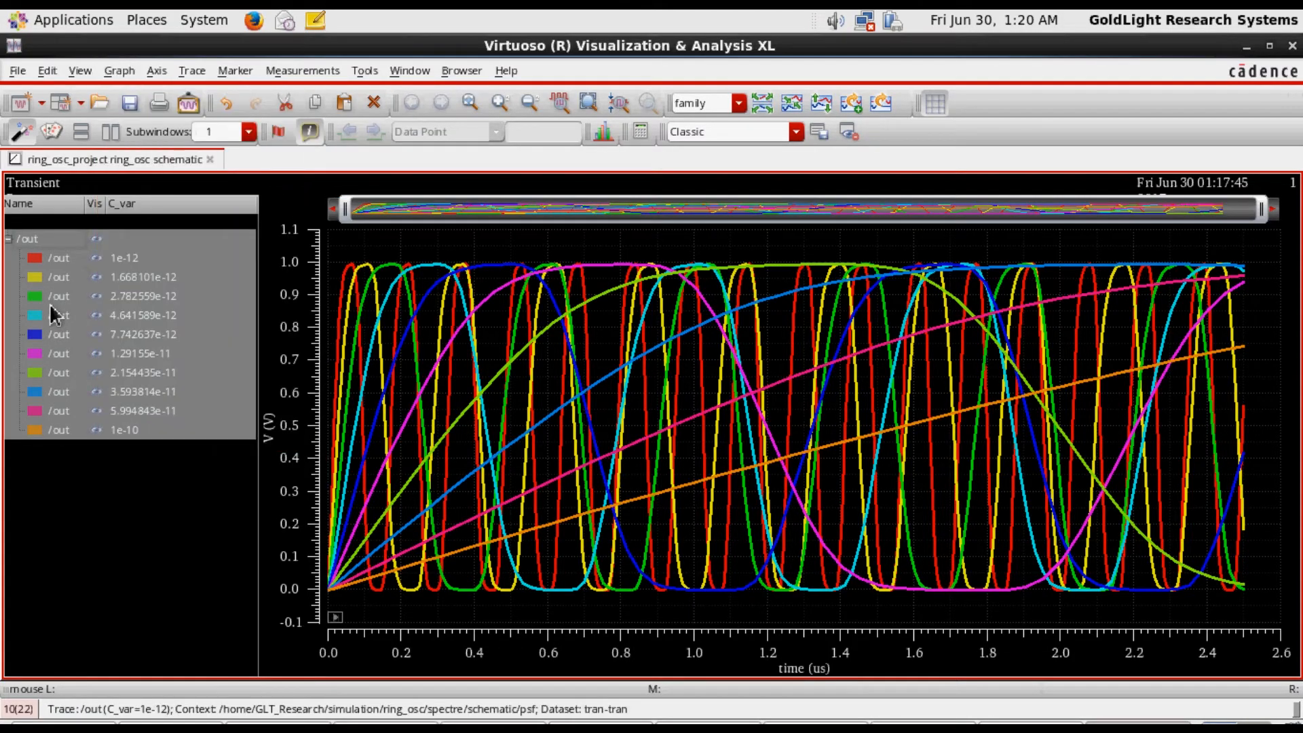
right_click(55, 315)
mouse_move(76, 295)
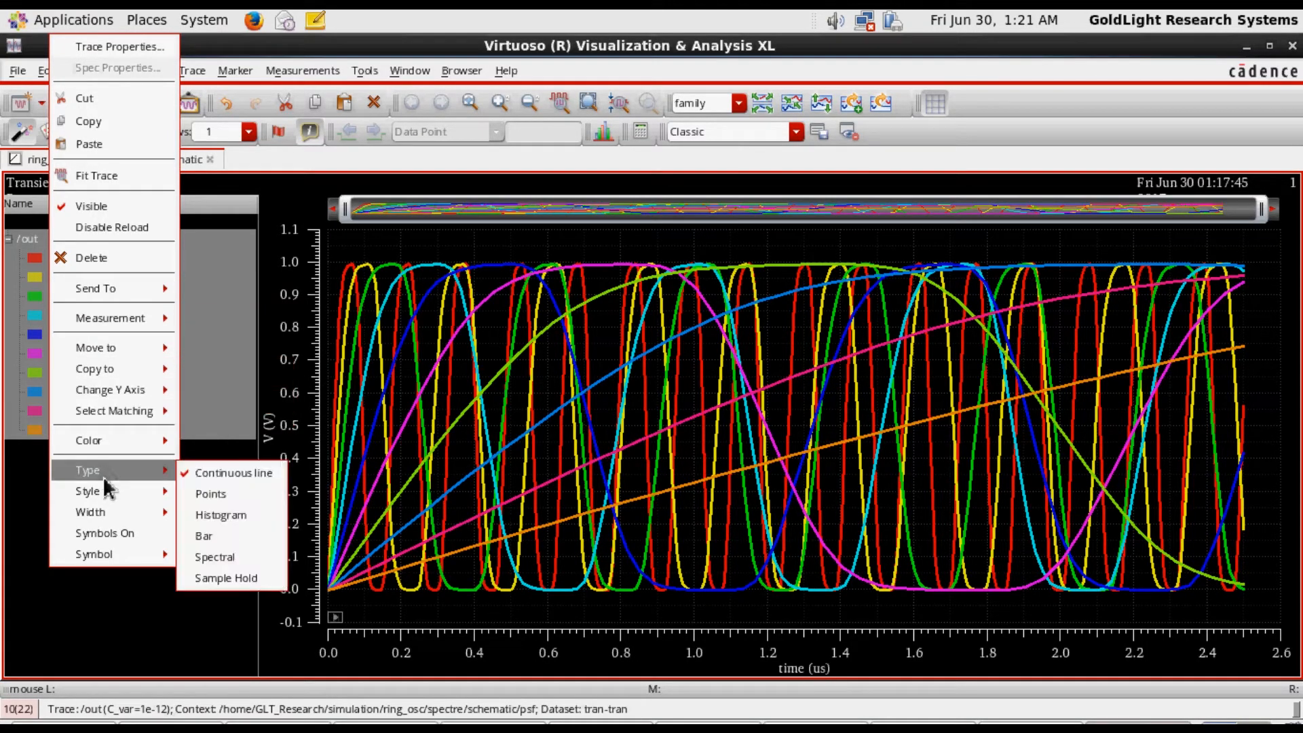
mouse_move(104, 486)
left_click(39, 597)
left_click(161, 503)
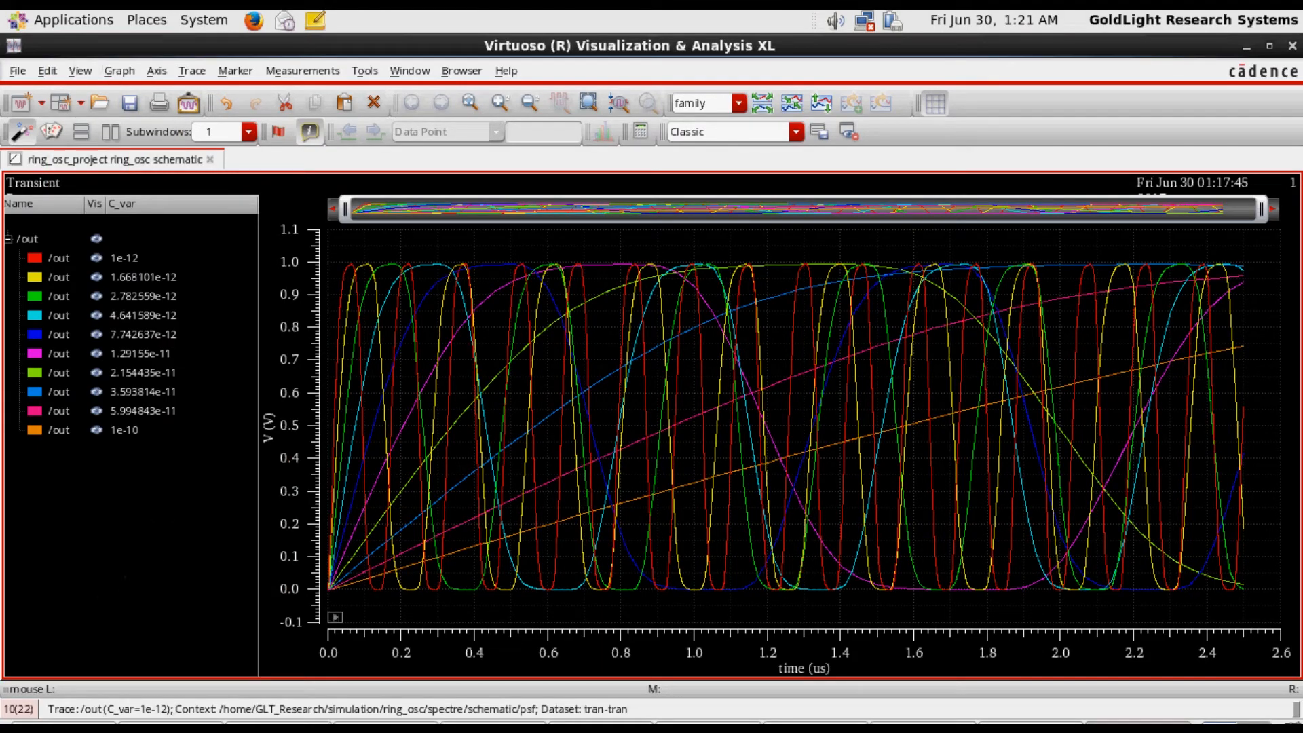
left_click(819, 722)
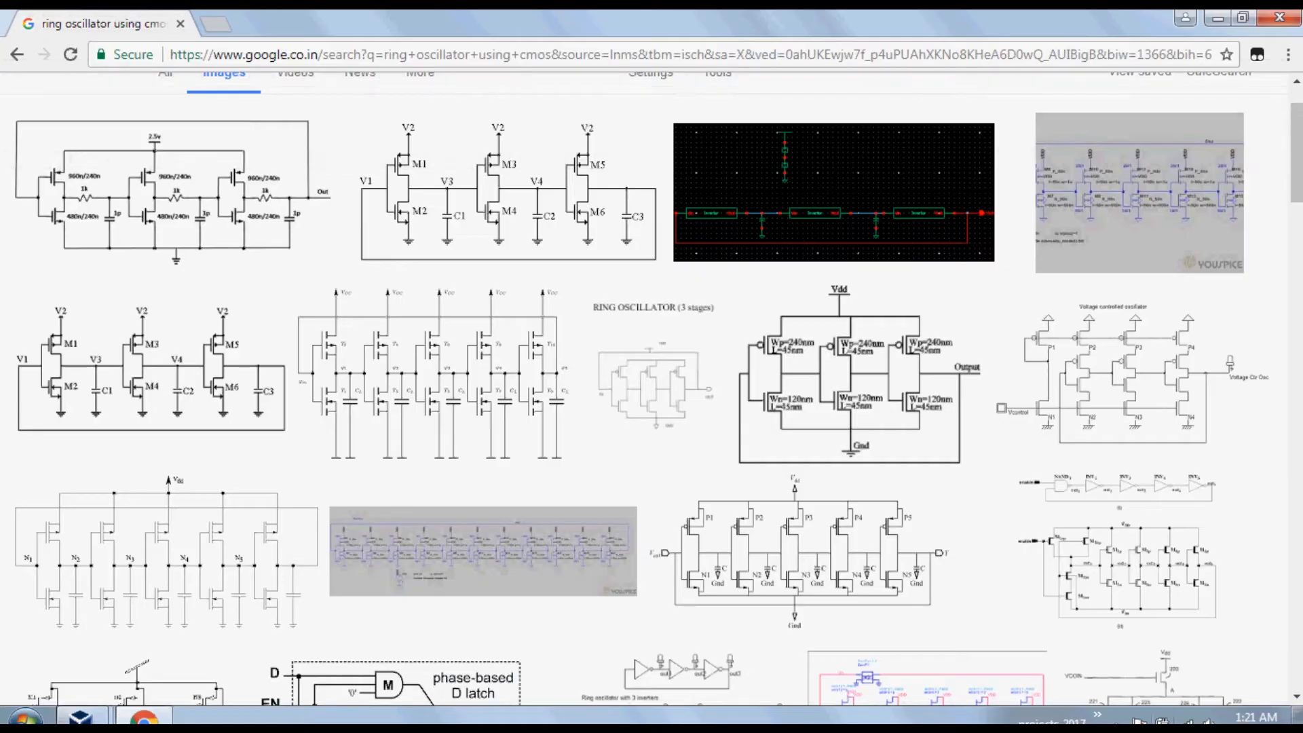
left_click(1116, 720)
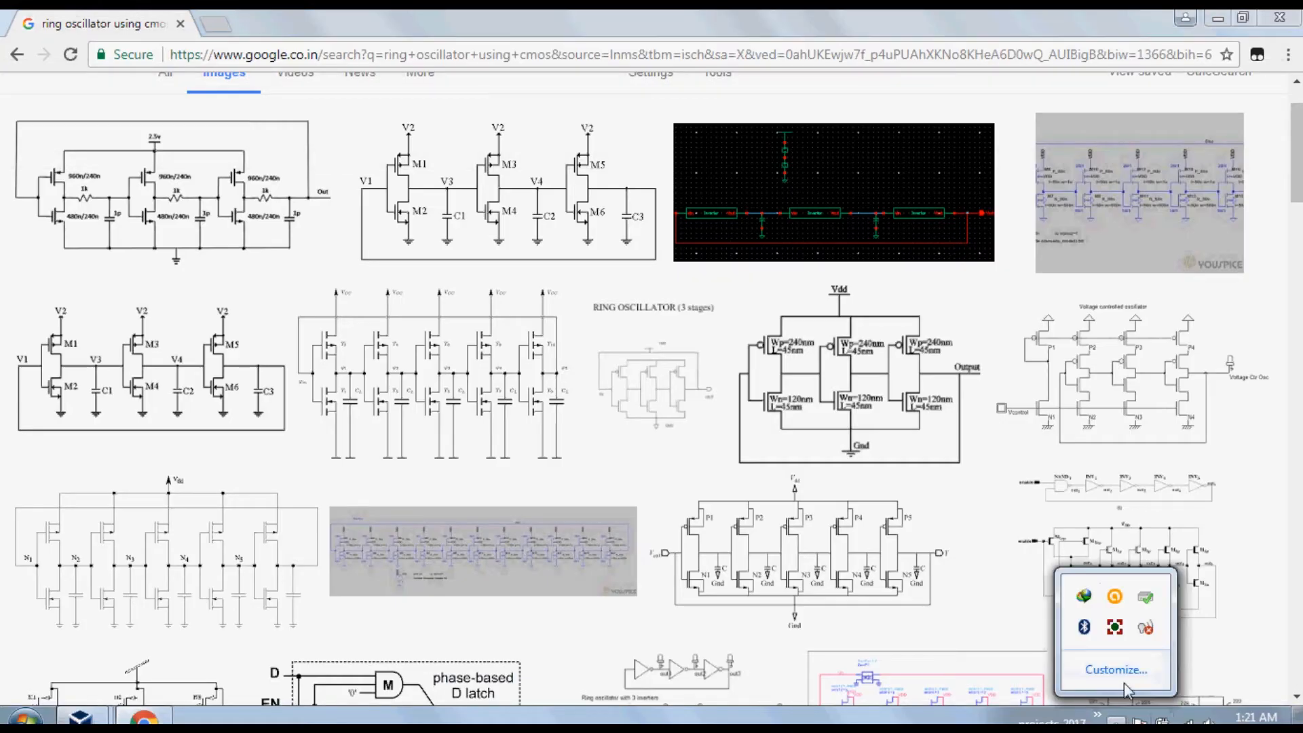
left_click(1116, 631)
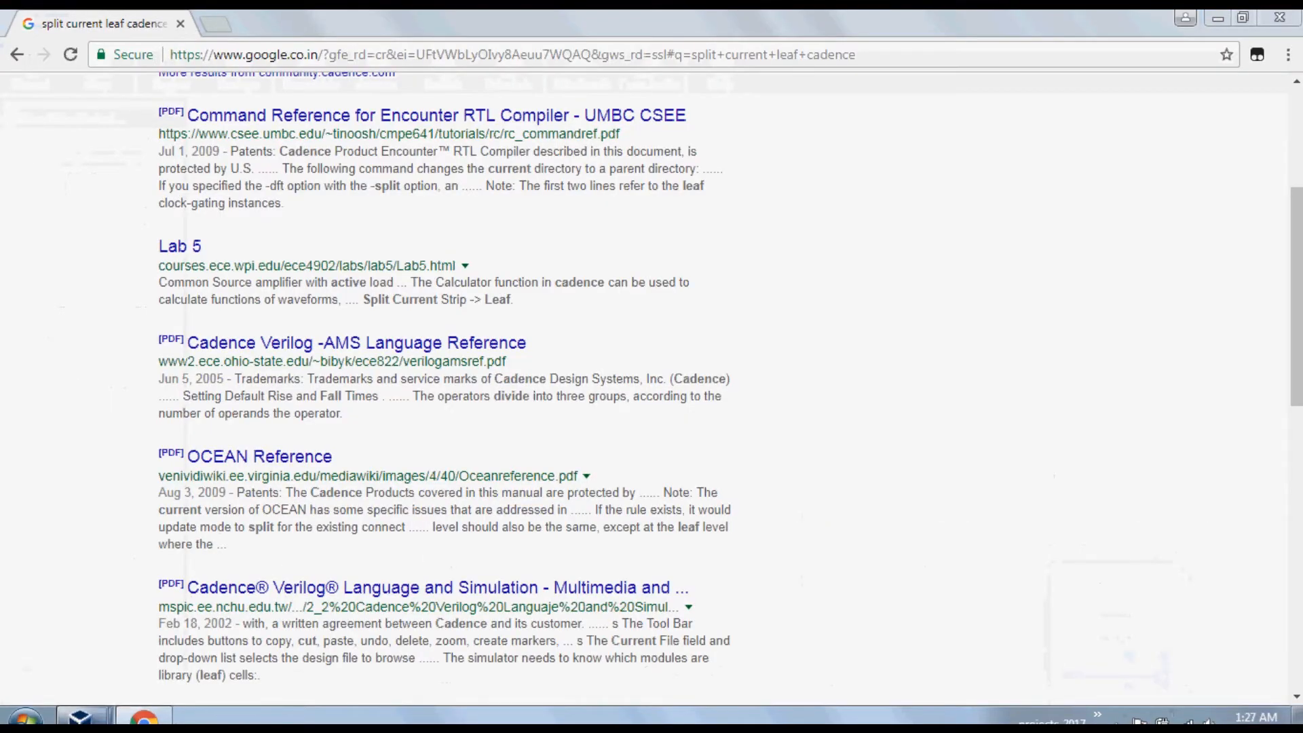
mouse_move(80, 717)
left_click(245, 651)
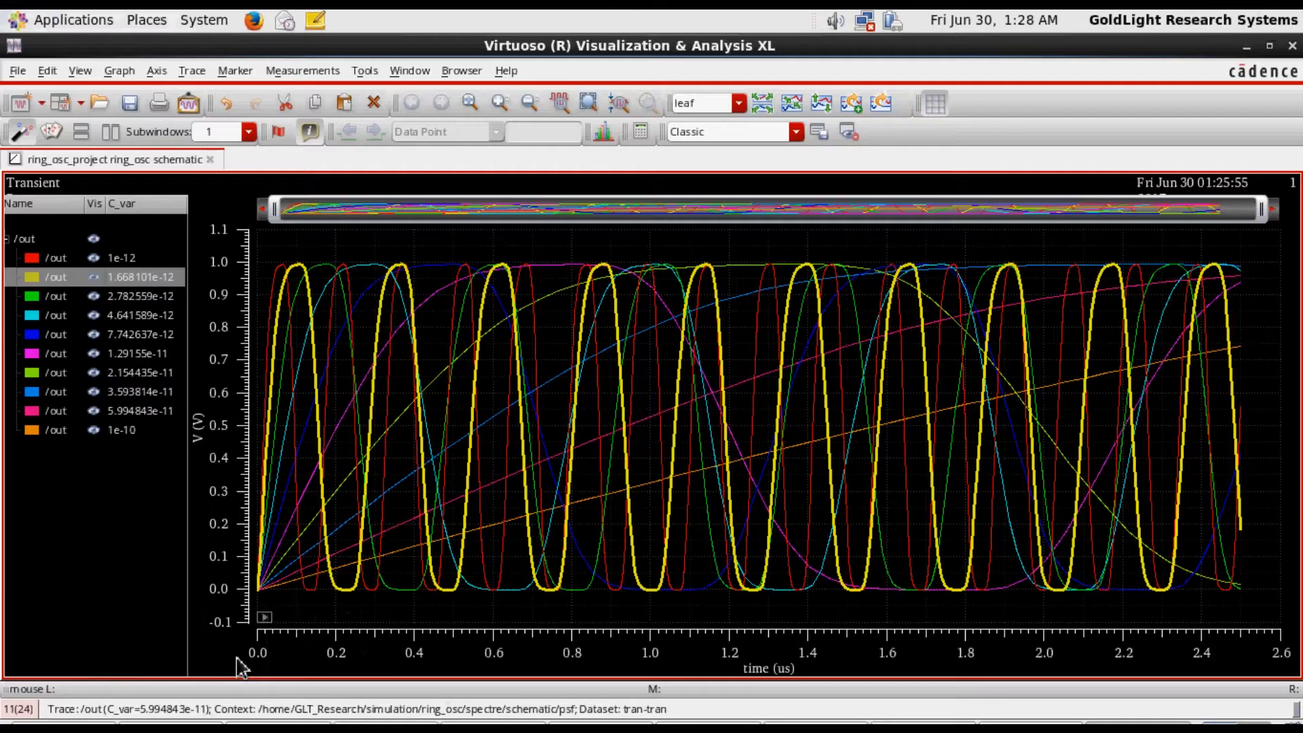
Highlight the /out traces one at a time from C_var 1e-12 through 1.29155e-11 to compare their waveforms
left_click(68, 259)
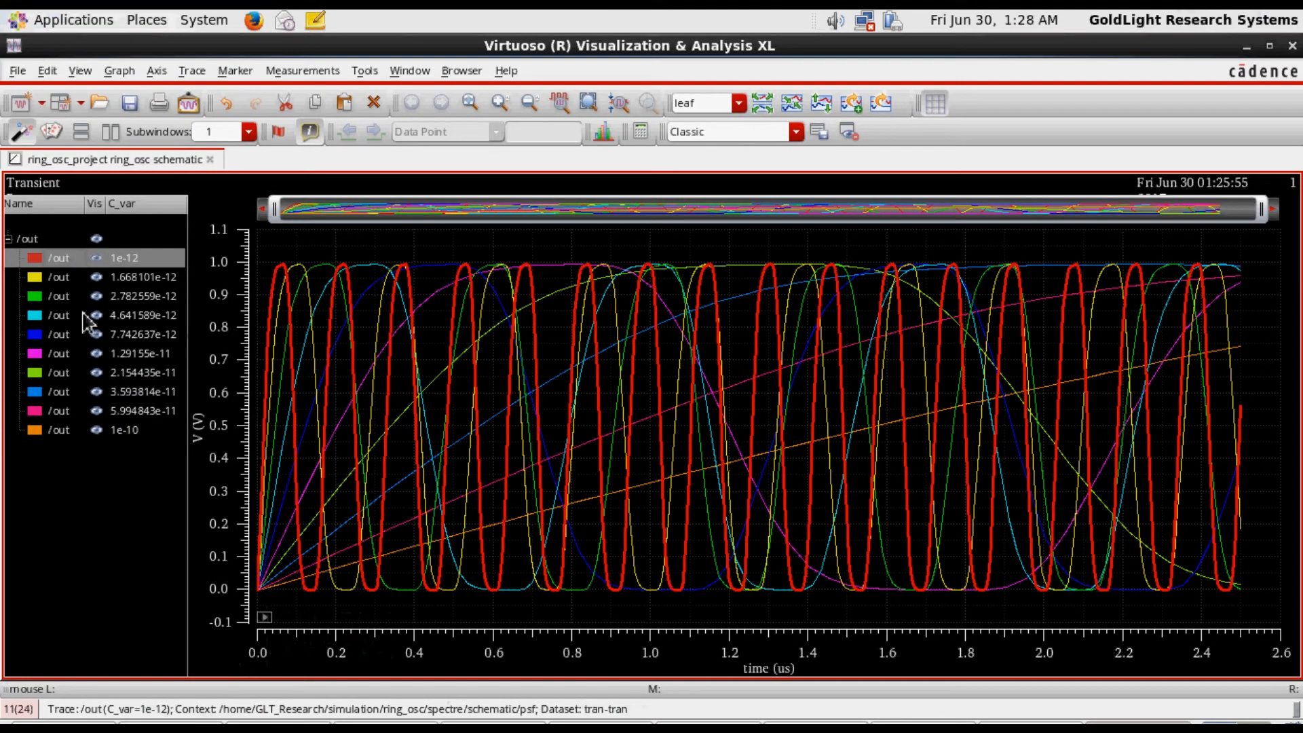
left_click(60, 277)
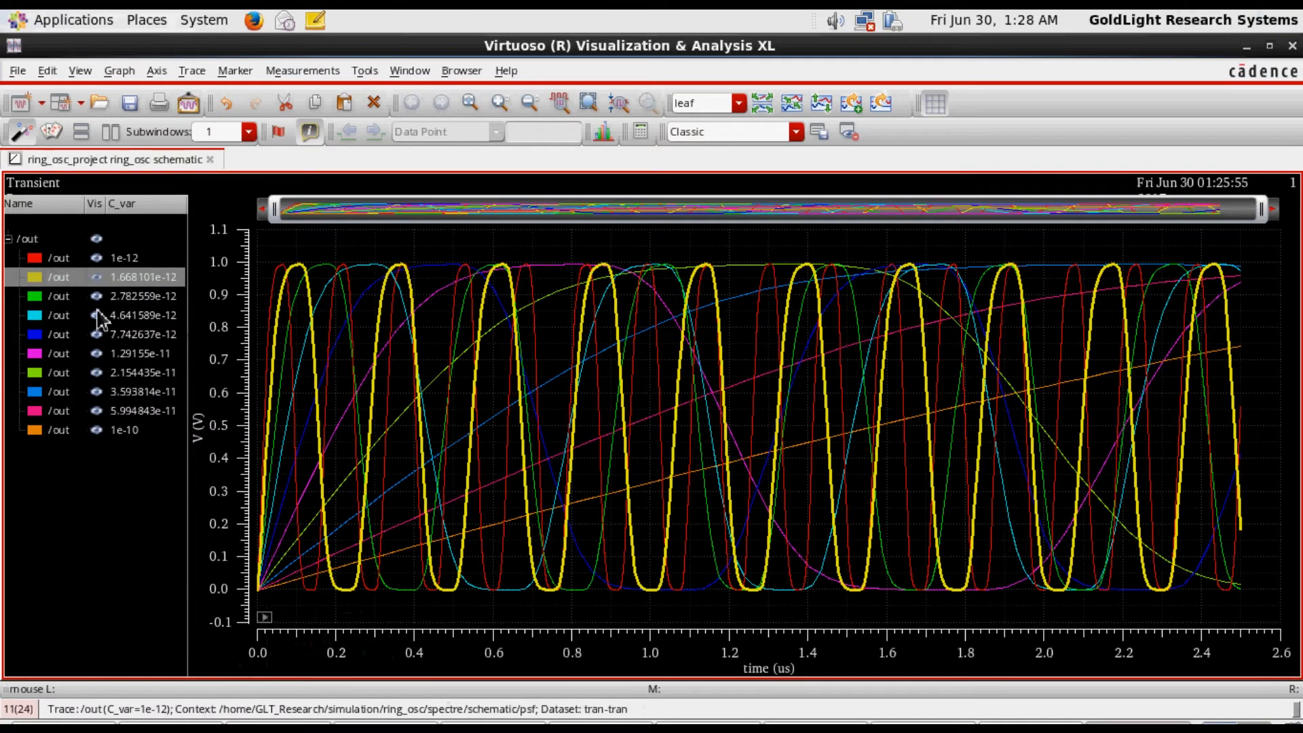
left_click(150, 297)
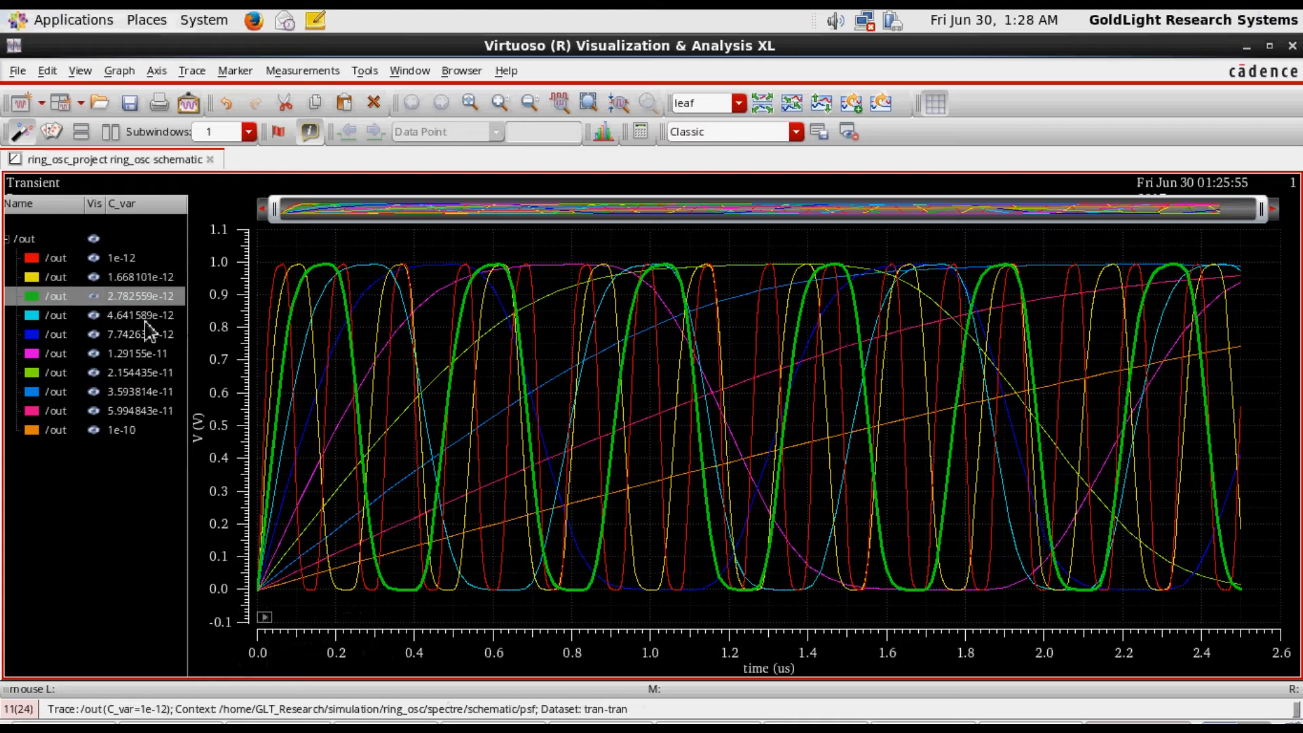
left_click(147, 315)
left_click(148, 334)
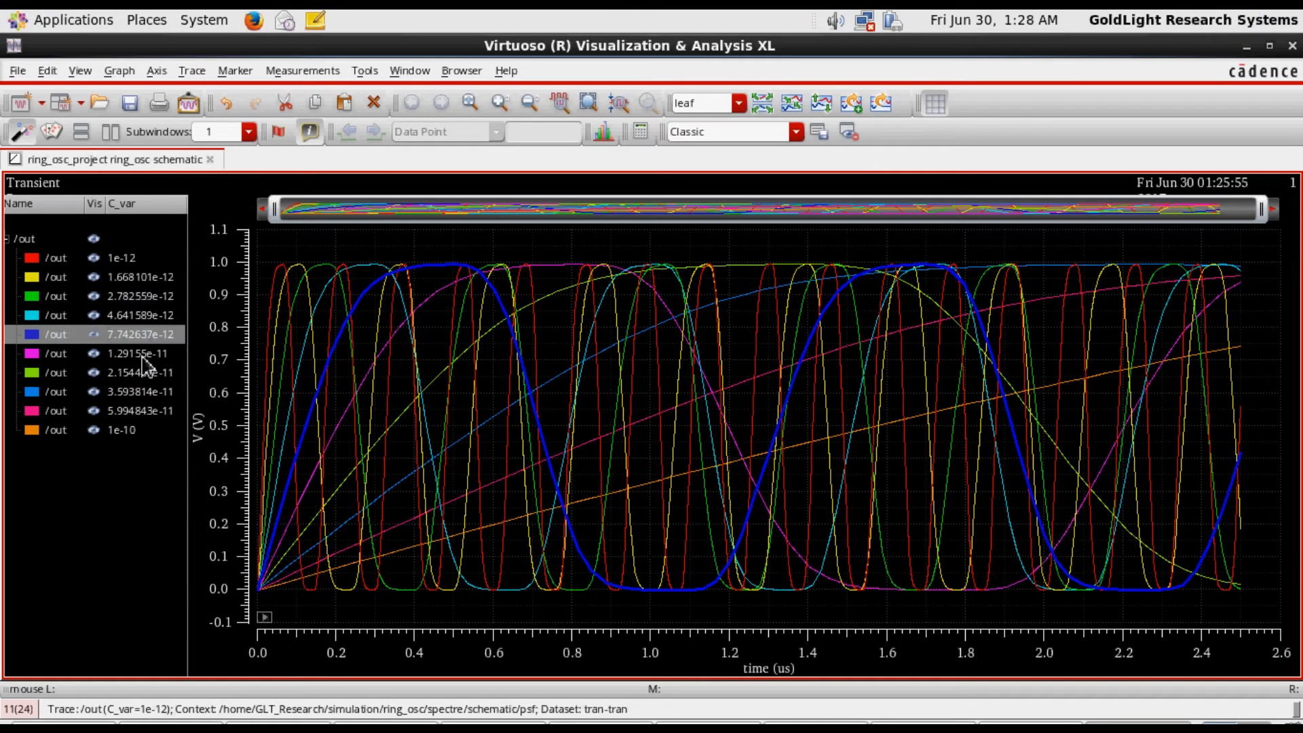
left_click(143, 355)
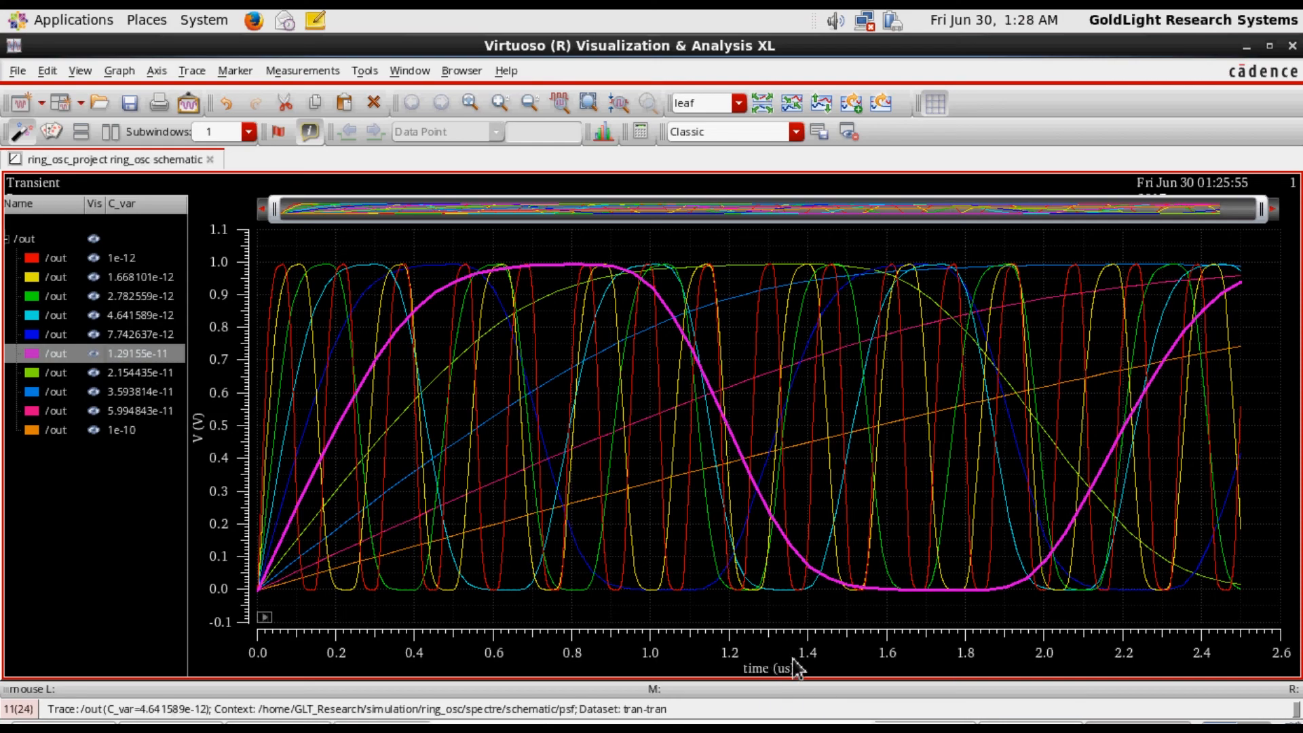
Switch to the Chrome window with the Google results for "split current leaf cadence"
left_click(819, 726)
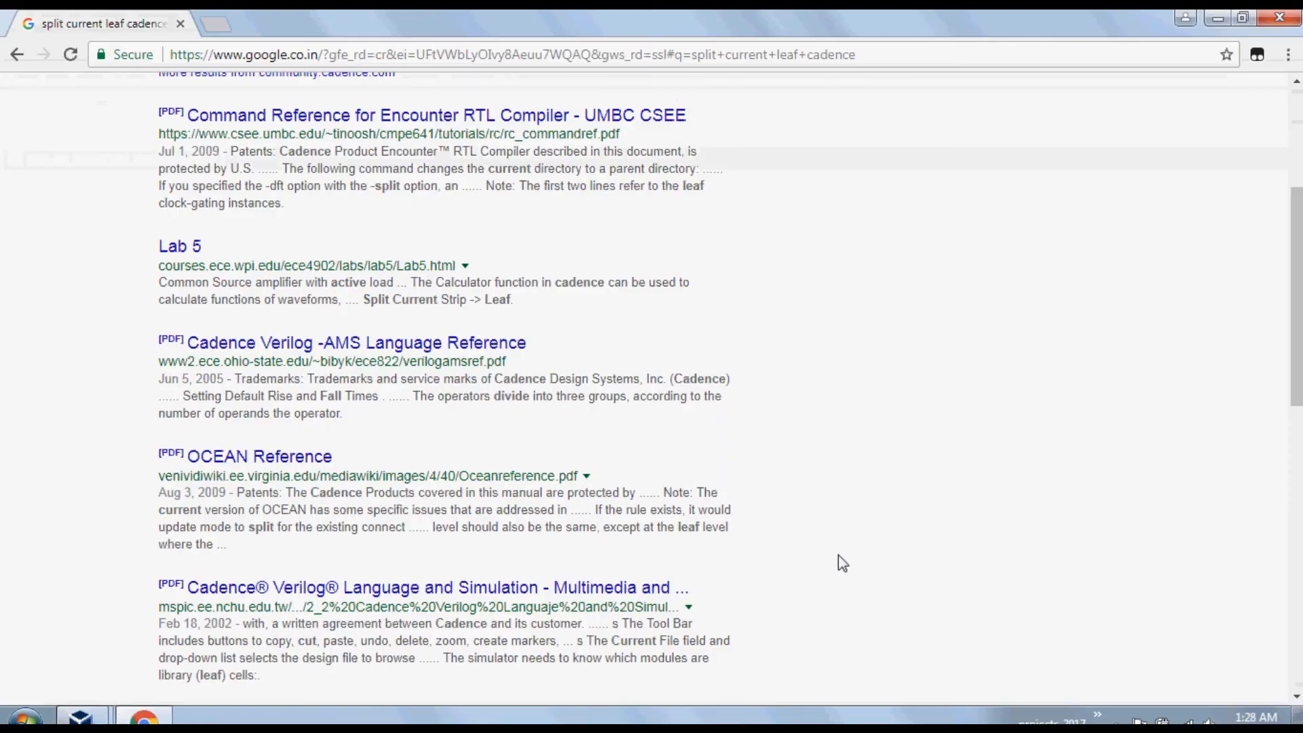